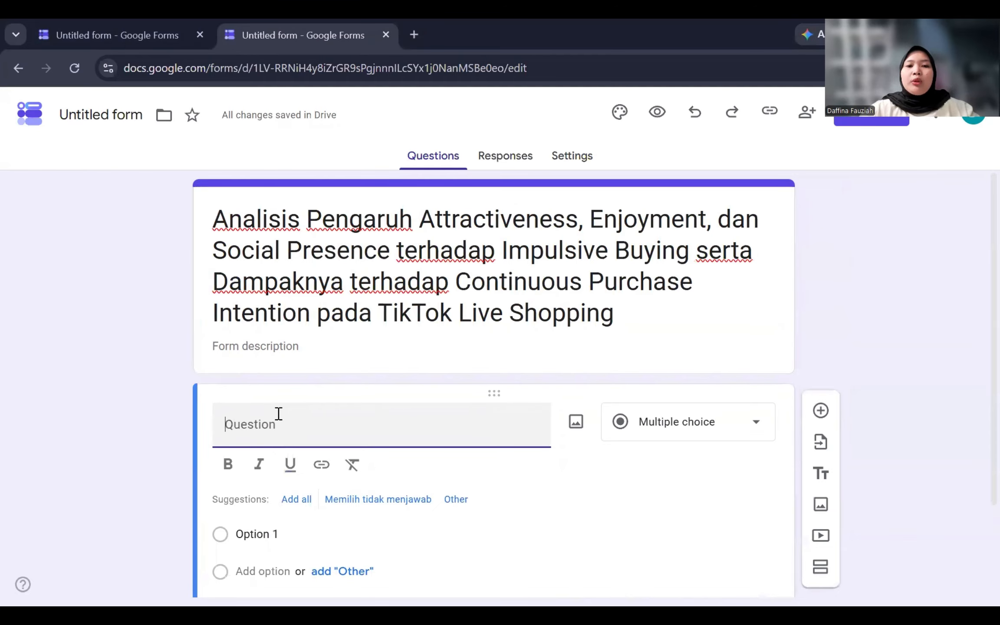
Step: Enter "Jenis Kelamin" as the title of the form's first question
{"action": "type", "text": "Jen"}
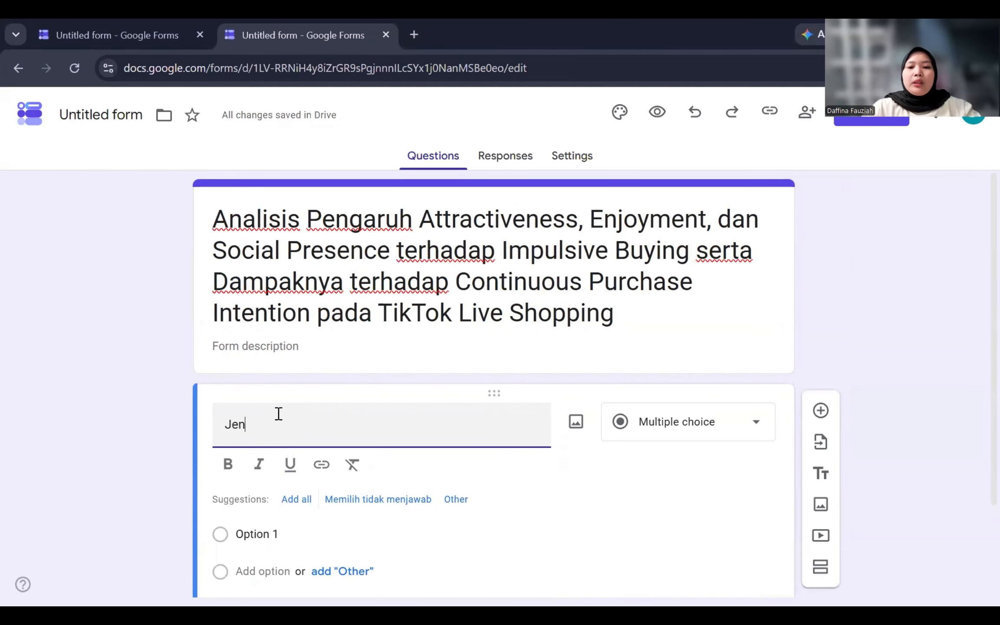
{"action": "type", "text": "is Kelami"}
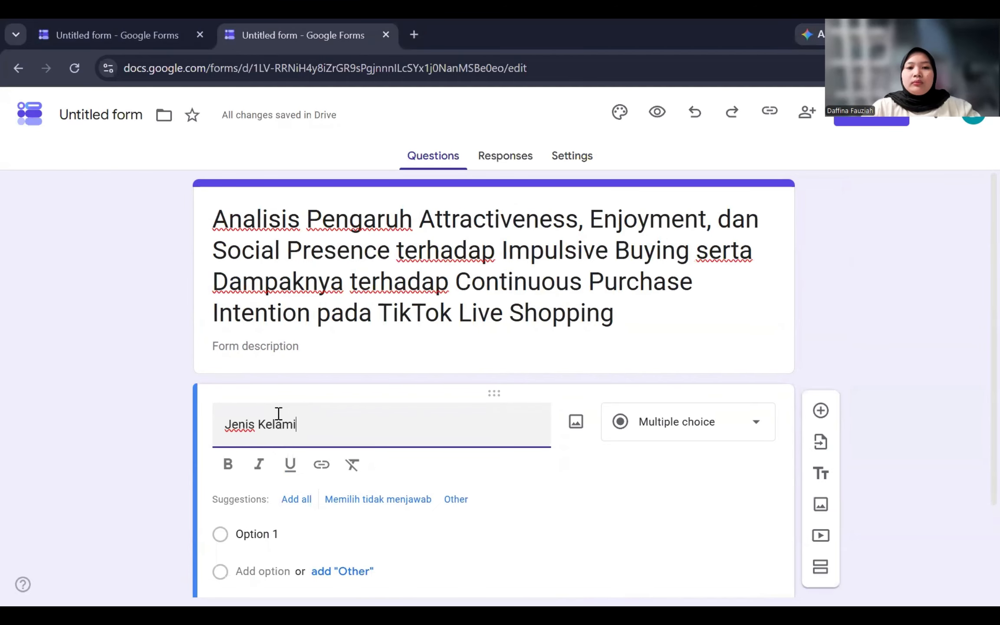
{"action": "type", "text": "n"}
Step: Give the Jenis Kelamin question the answer options "Laki-Laki" and "Perempuan"
{"action": "left_click", "coordinate": [287, 515]}
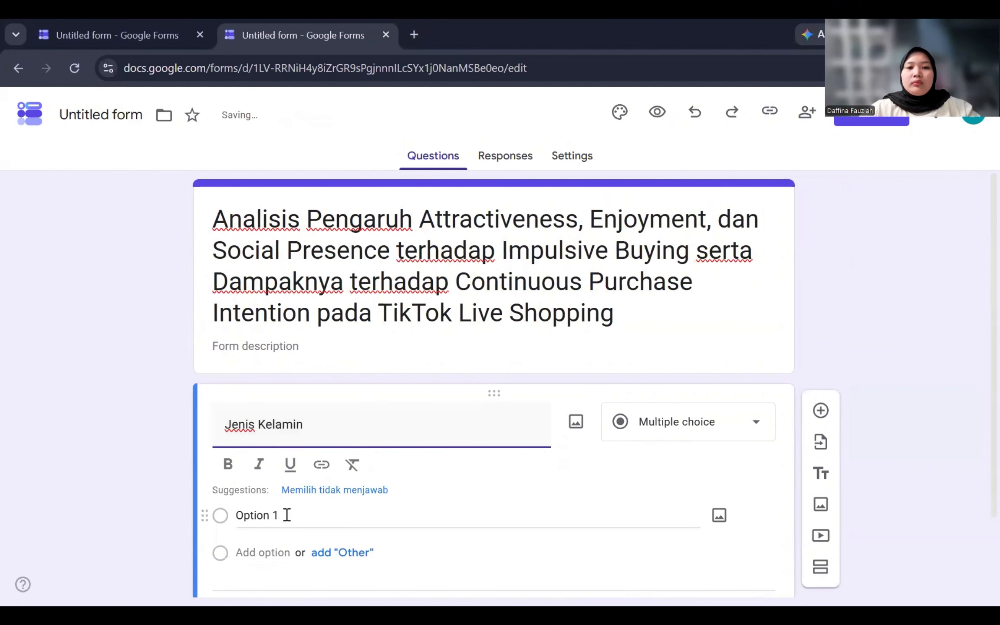
{"action": "key", "text": "BackSpace"}
{"action": "type", "text": "P"}
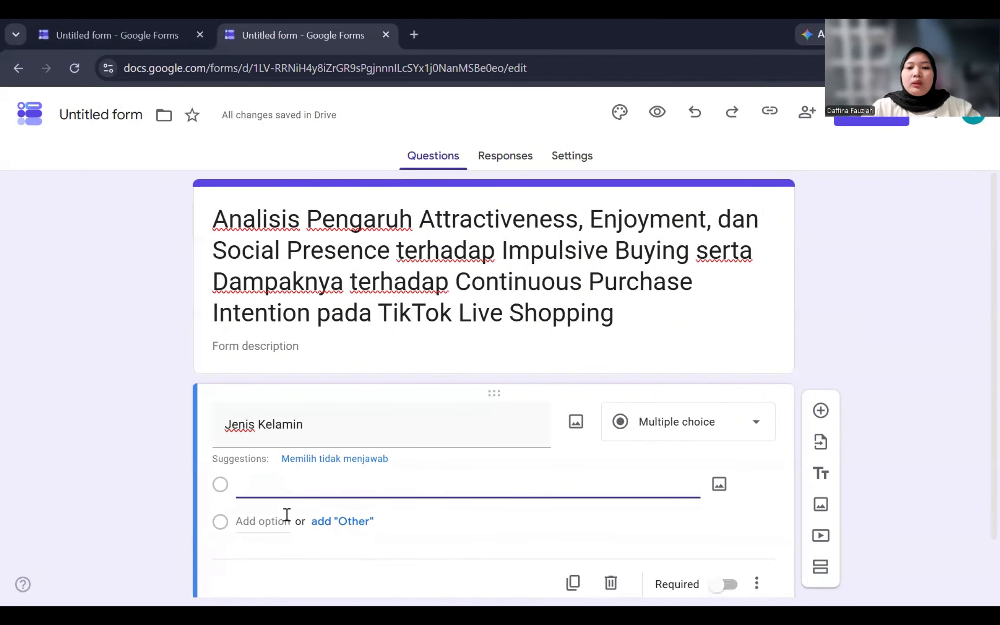
{"action": "type", "text": "Laki-Laki"}
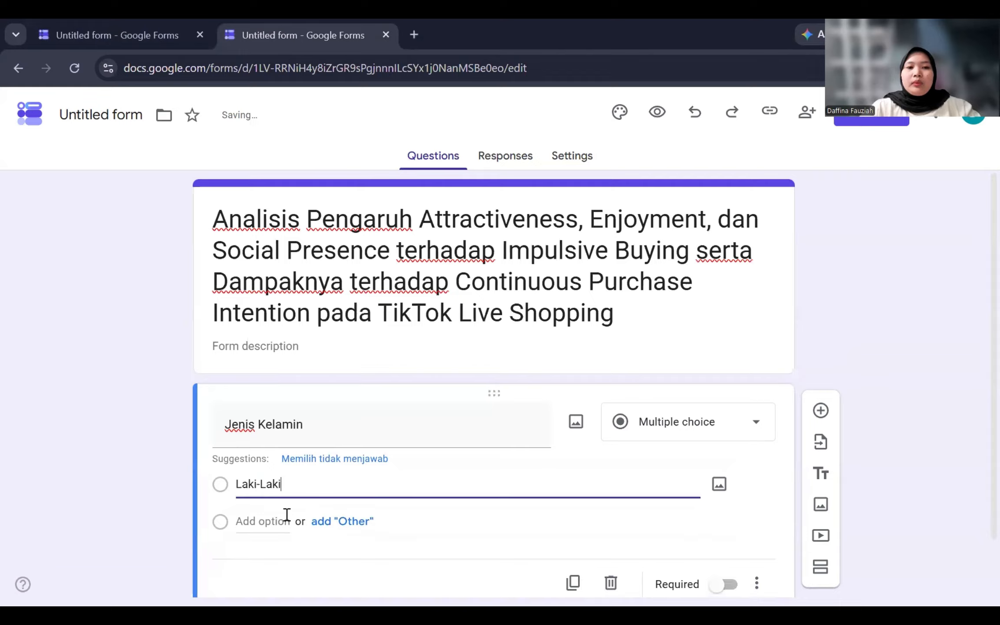
{"action": "left_click", "coordinate": [266, 527]}
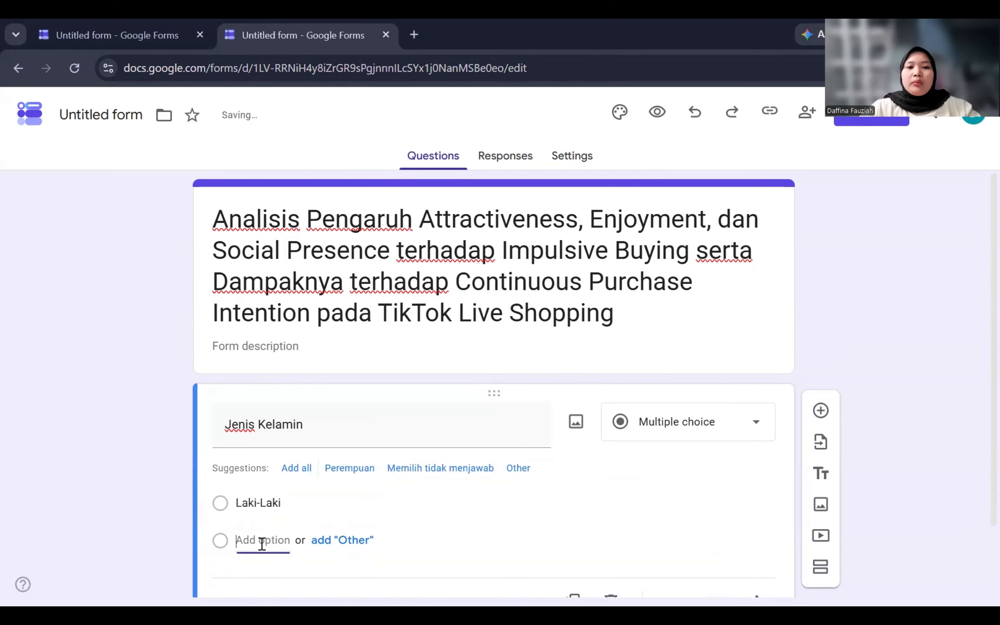
{"action": "left_click", "coordinate": [307, 504]}
Step: Duplicate the Jenis Kelamin question and retitle the copy "Usia"
{"action": "scroll", "coordinate": [486, 491], "scroll_direction": "down", "scroll_amount": 3}
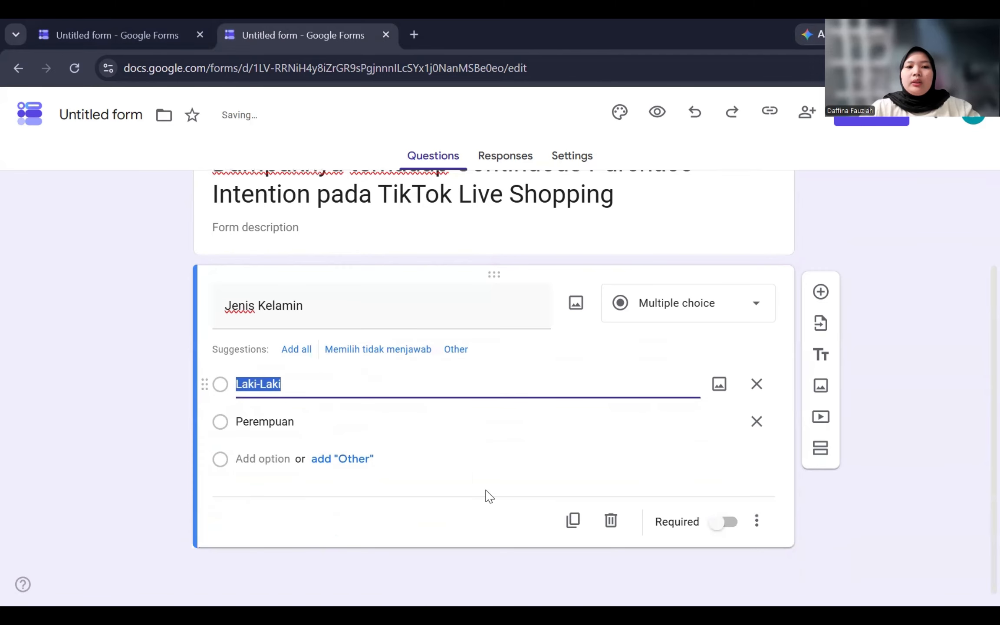
{"action": "left_click", "coordinate": [575, 526]}
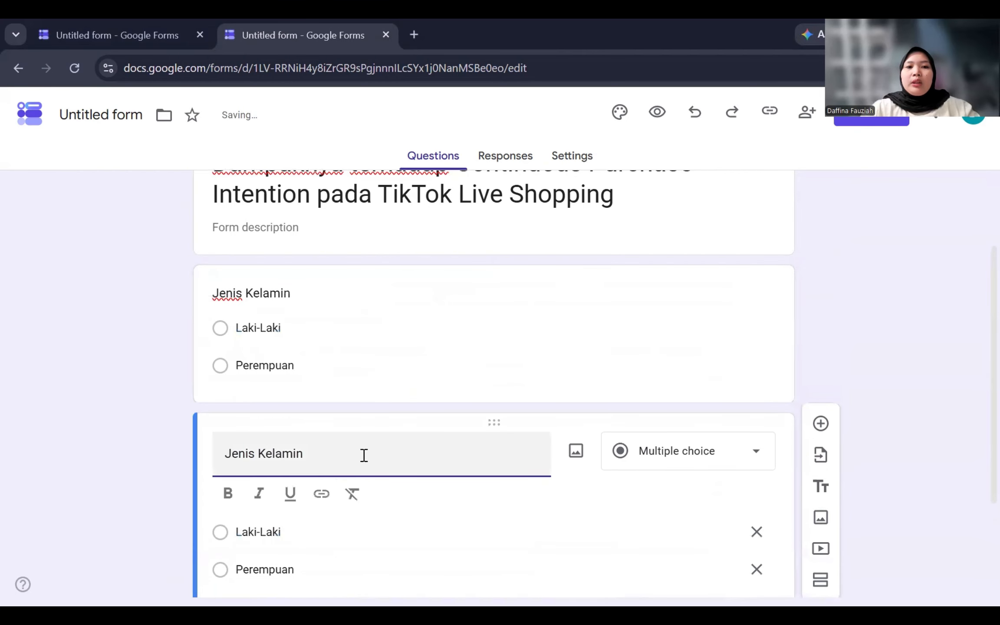
{"action": "key", "text": "BackSpace"}
{"action": "key", "text": "BackSpace"}
{"action": "key", "text": "BackSpace"}
{"action": "key", "text": "BackSpace"}
{"action": "key", "text": "BackSpace"}
{"action": "key", "text": "BackSpace"}
{"action": "key", "text": "BackSpace"}
{"action": "key", "text": "BackSpace"}
{"action": "key", "text": "BackSpace"}
{"action": "key", "text": "BackSpace"}
{"action": "key", "text": "BackSpace"}
{"action": "key", "text": "BackSpace"}
{"action": "type", "text": "U"}
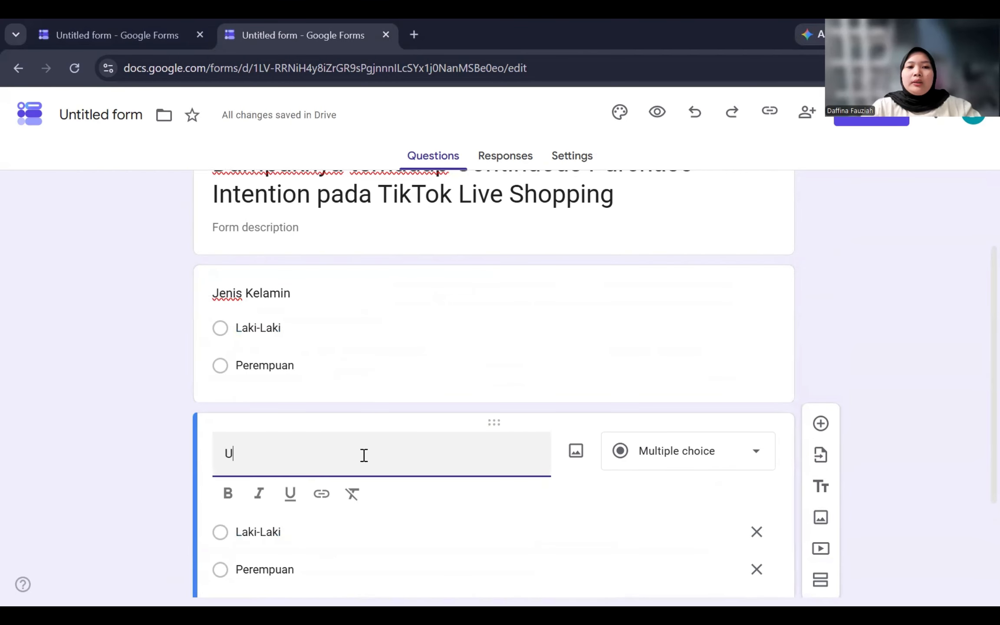
{"action": "type", "text": "sia"}
Step: Replace the two copied options of the Usia question with "17-25 Tahun" and "25-30 Tahun"
{"action": "scroll", "coordinate": [363, 460], "scroll_direction": "down", "scroll_amount": 3}
{"action": "left_click", "coordinate": [284, 396]}
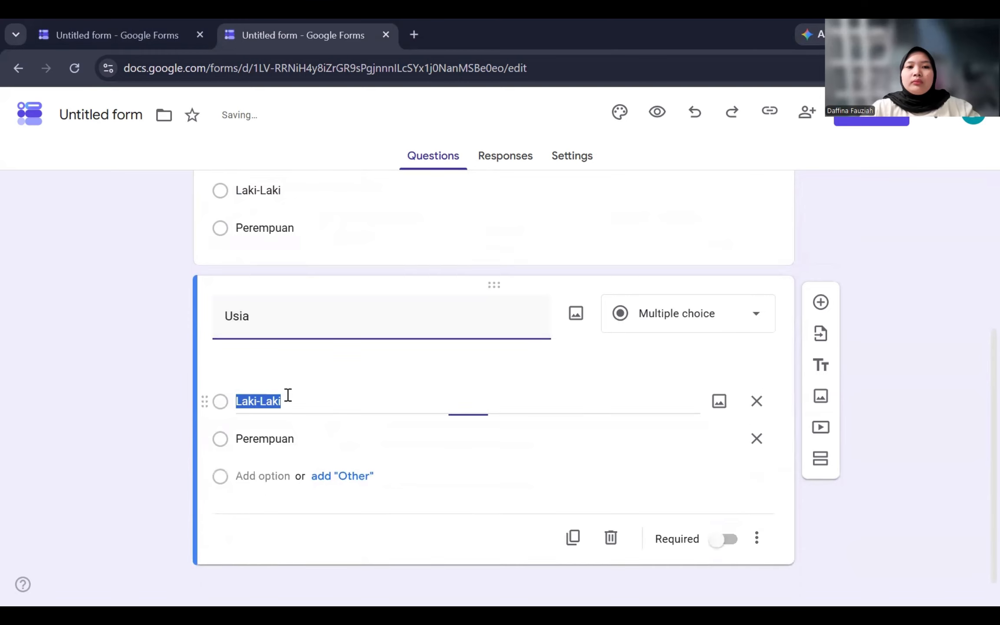
{"action": "key", "text": "BackSpace"}
{"action": "type", "text": "17-"}
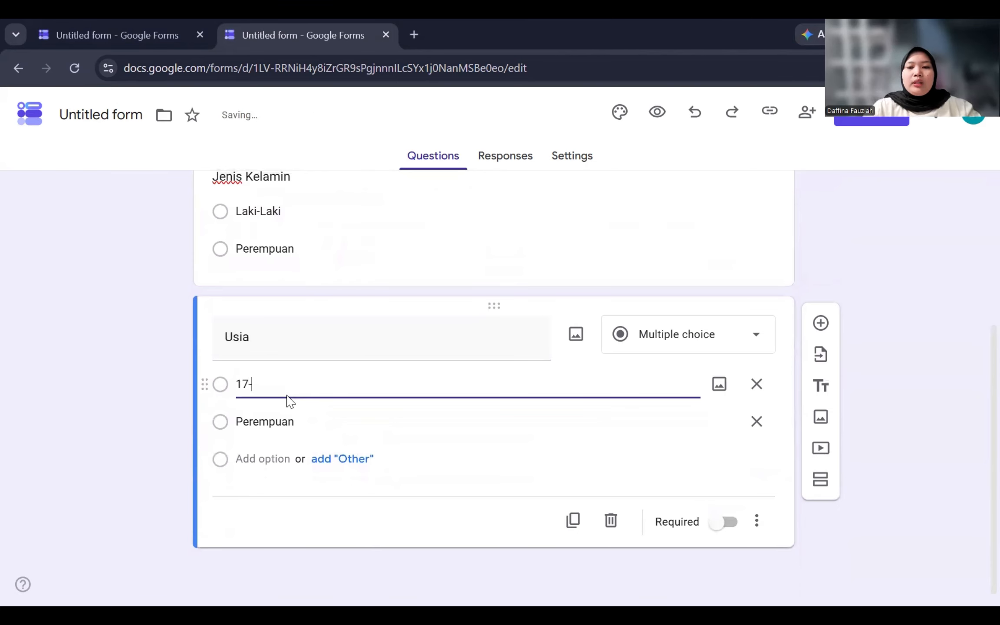
{"action": "type", "text": "25 Tahun"}
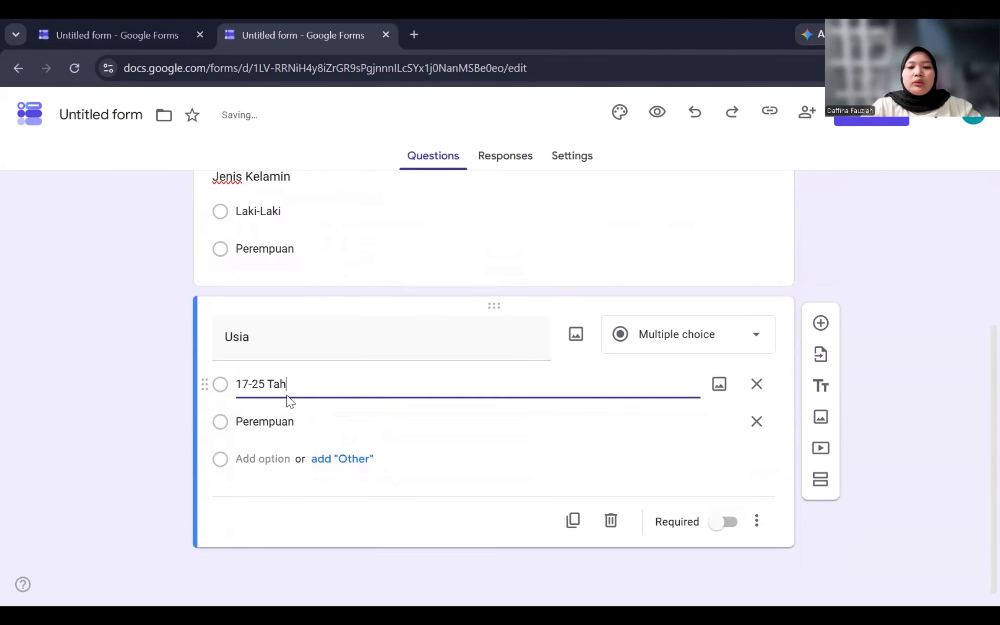
{"action": "left_click", "coordinate": [298, 423]}
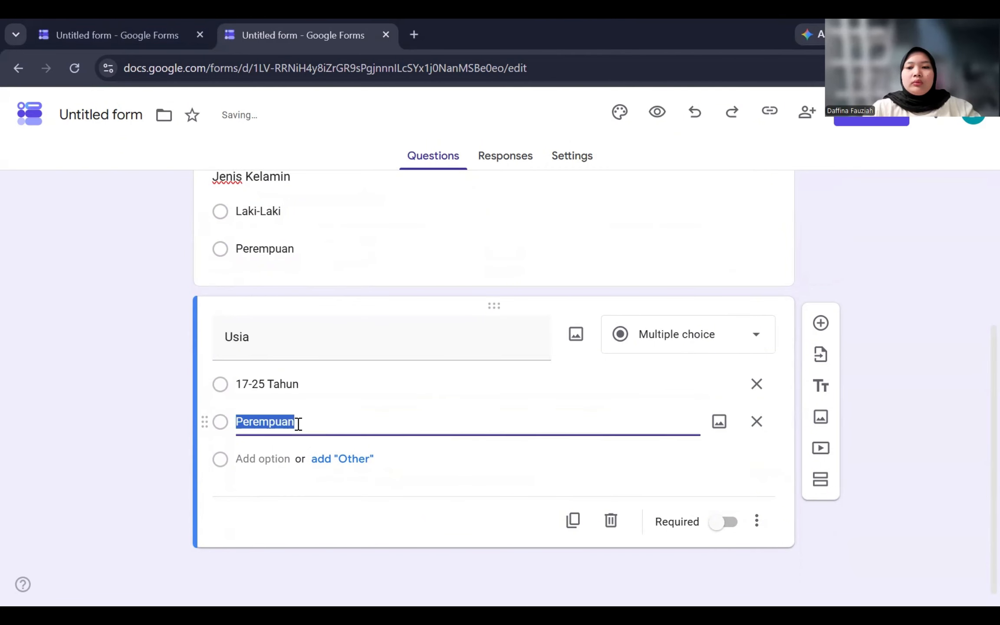
{"action": "key", "text": "BackSpace"}
{"action": "type", "text": "25"}
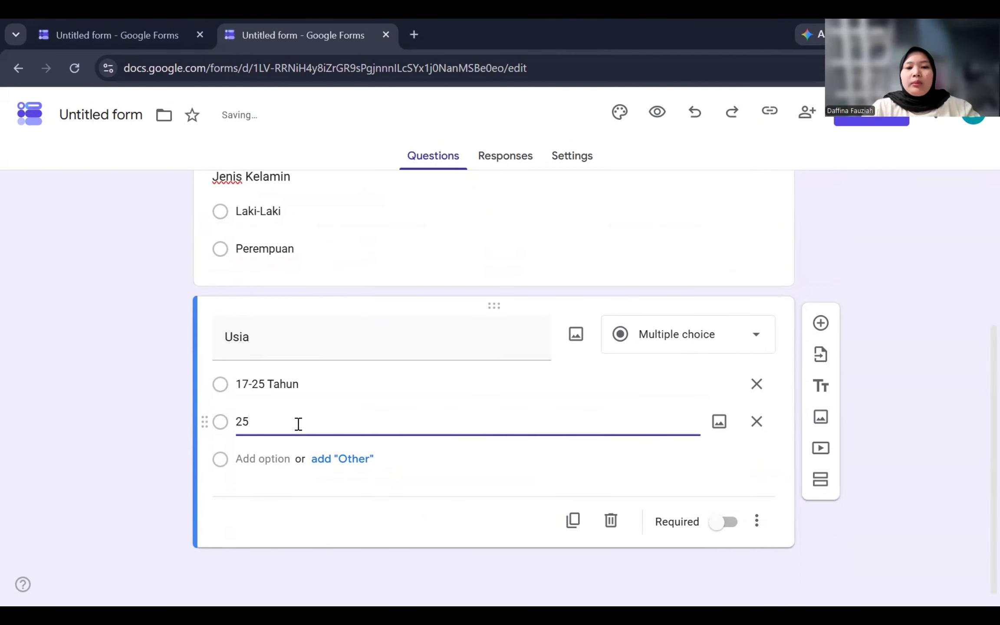
{"action": "type", "text": "-30 Tahun"}
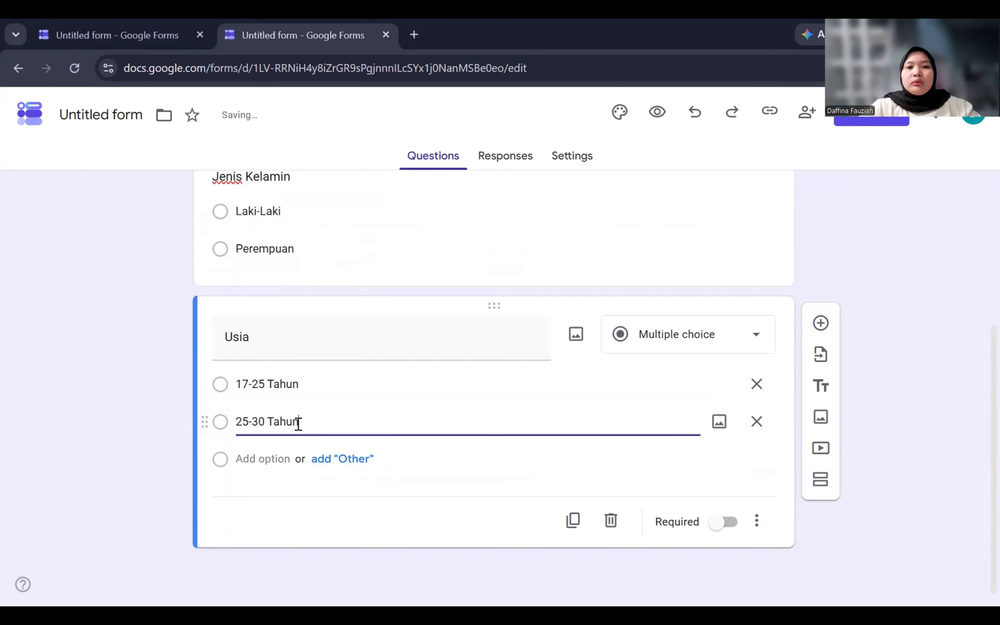
Step: Add a third option ">30 Tahun" to the Usia question
{"action": "left_click", "coordinate": [266, 461]}
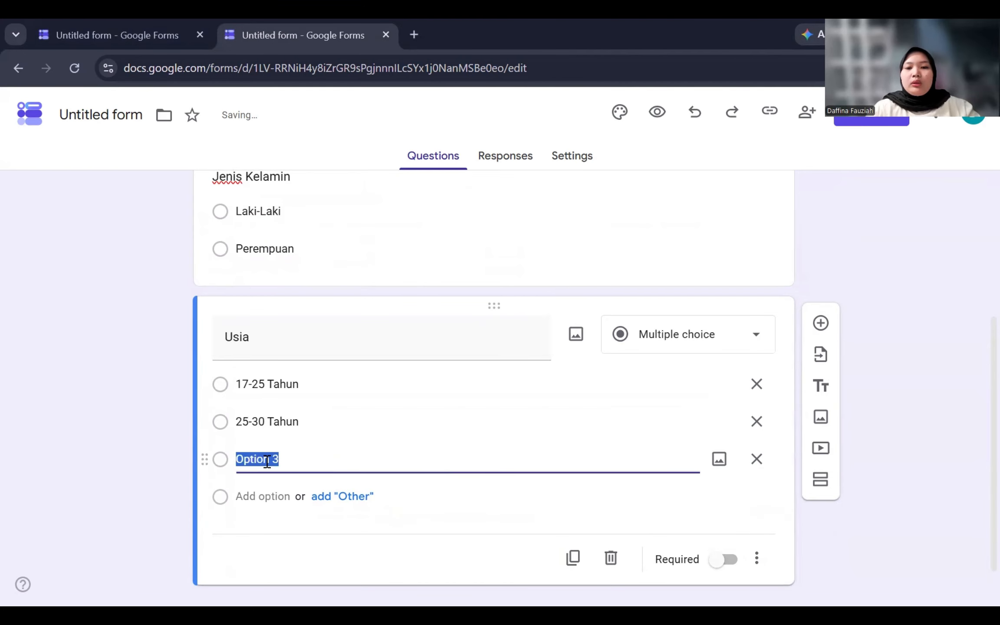
{"action": "type", "text": ">"}
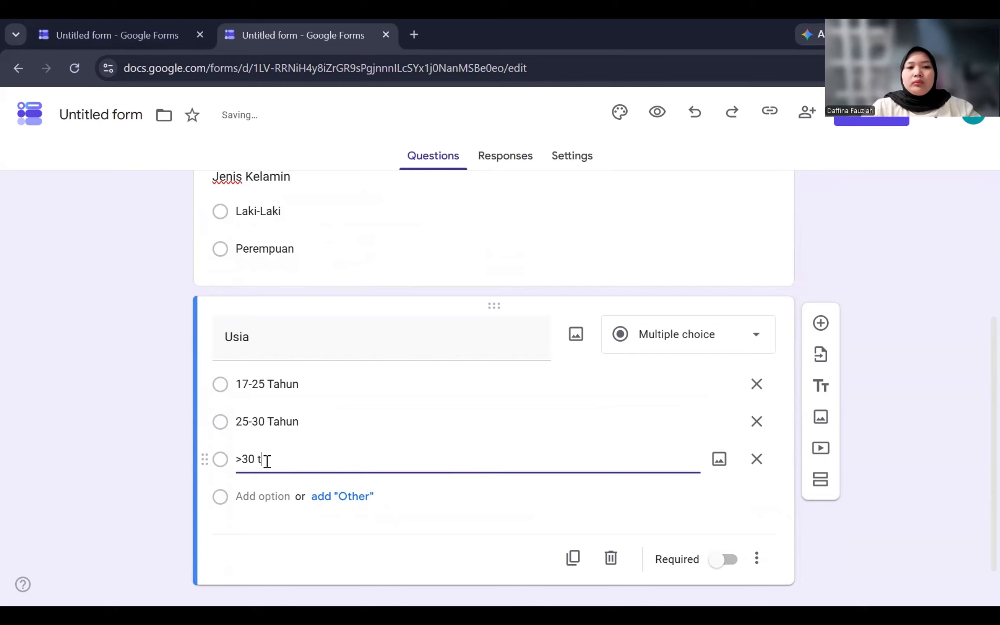
{"action": "type", "text": "30 Tahun"}
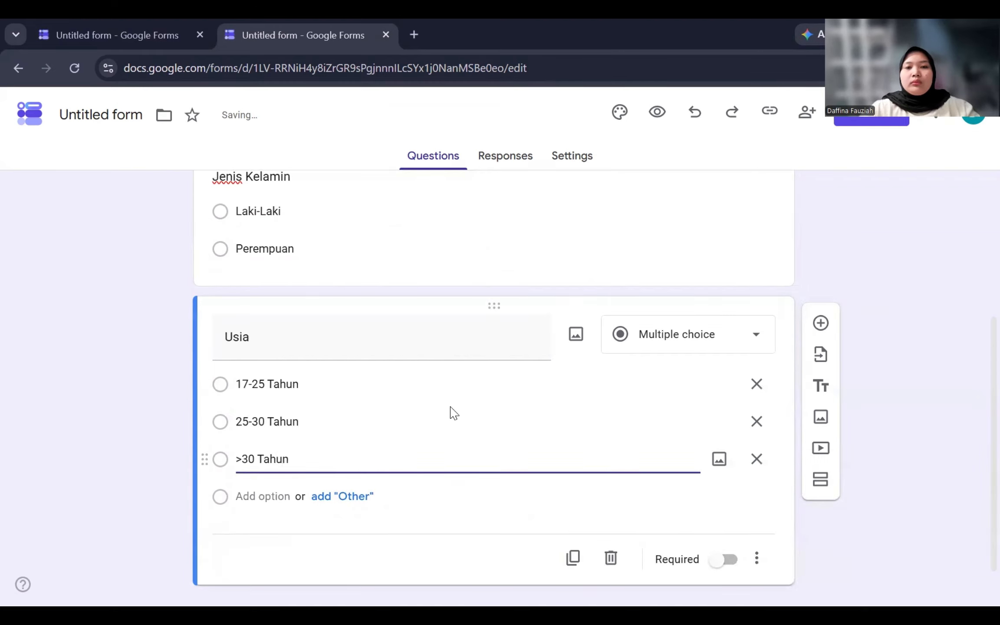
Step: Duplicate the Usia question and retitle the copy "Provinsi Domisili Asal (Cth: Jawa Tengah, Jawa Barat, dst)"
{"action": "scroll", "coordinate": [451, 413], "scroll_direction": "down", "scroll_amount": 1}
{"action": "left_click", "coordinate": [573, 520]}
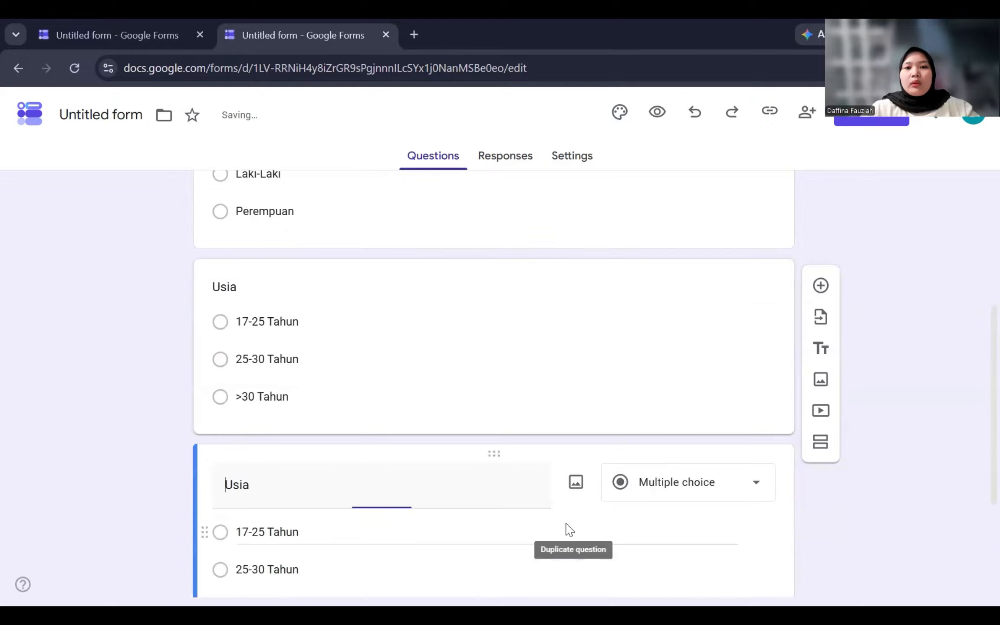
{"action": "double_click", "coordinate": [221, 490]}
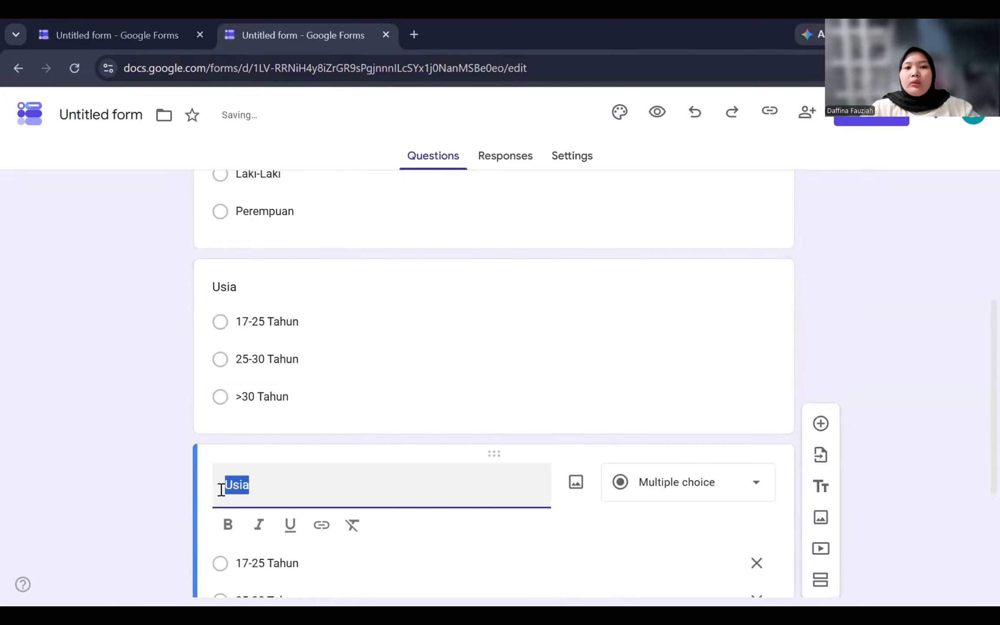
{"action": "key", "text": "BackSpace"}
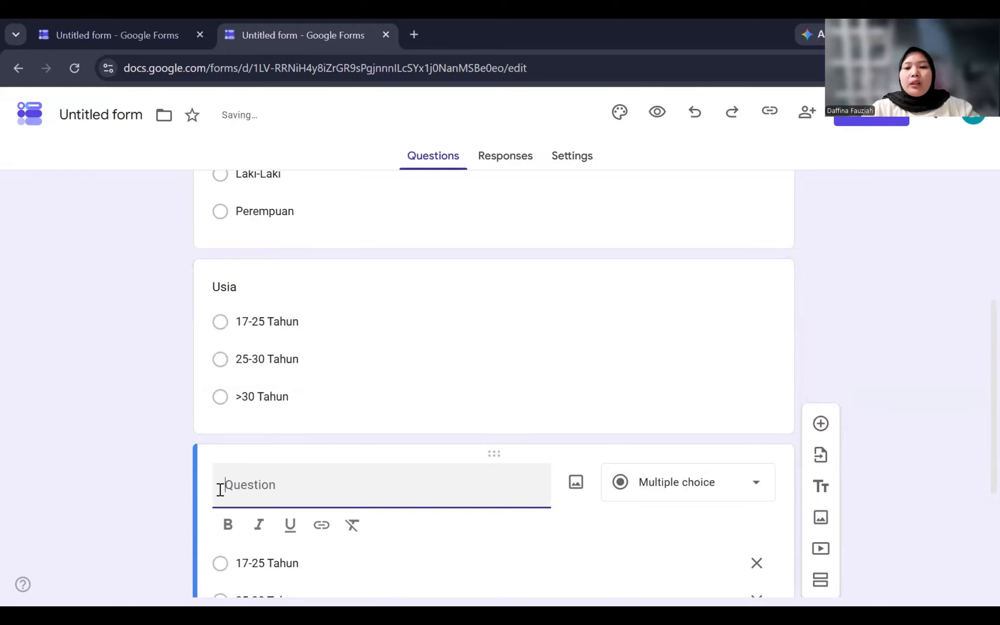
{"action": "type", "text": "PR"}
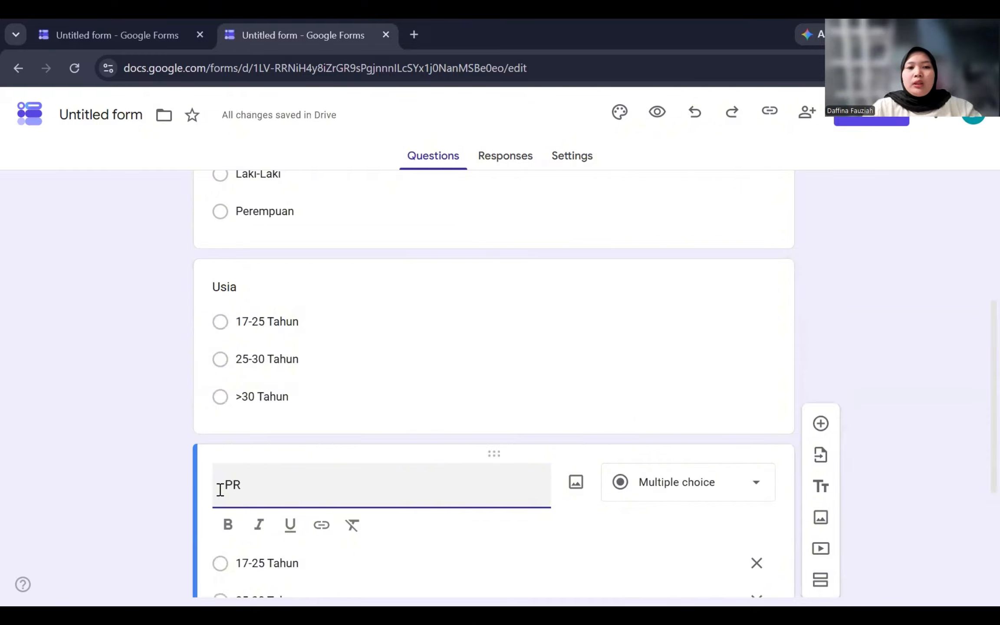
{"action": "type", "text": "rovinsi"}
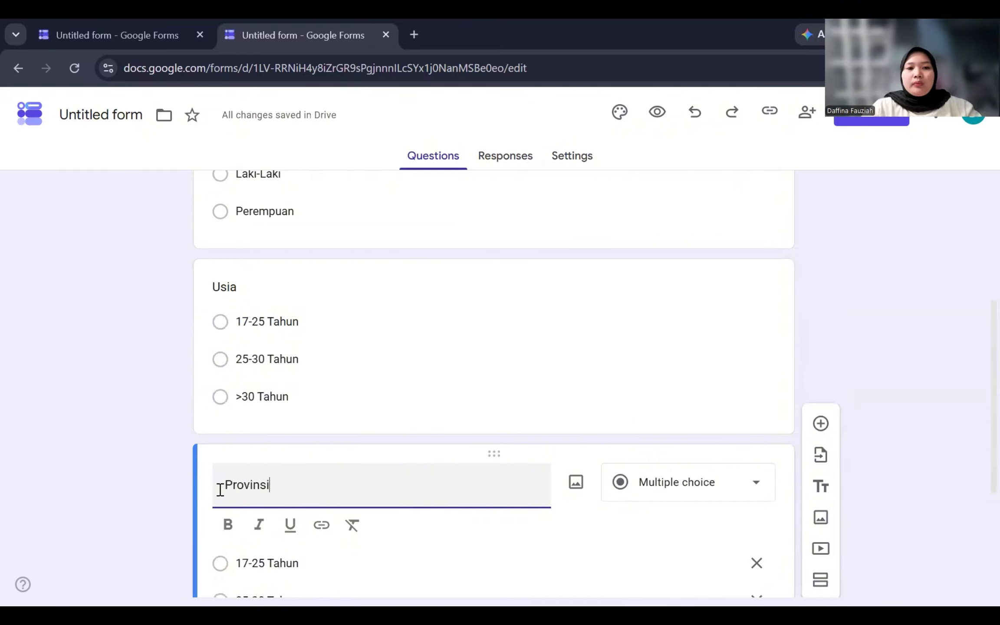
{"action": "type", "text": " Domisi"}
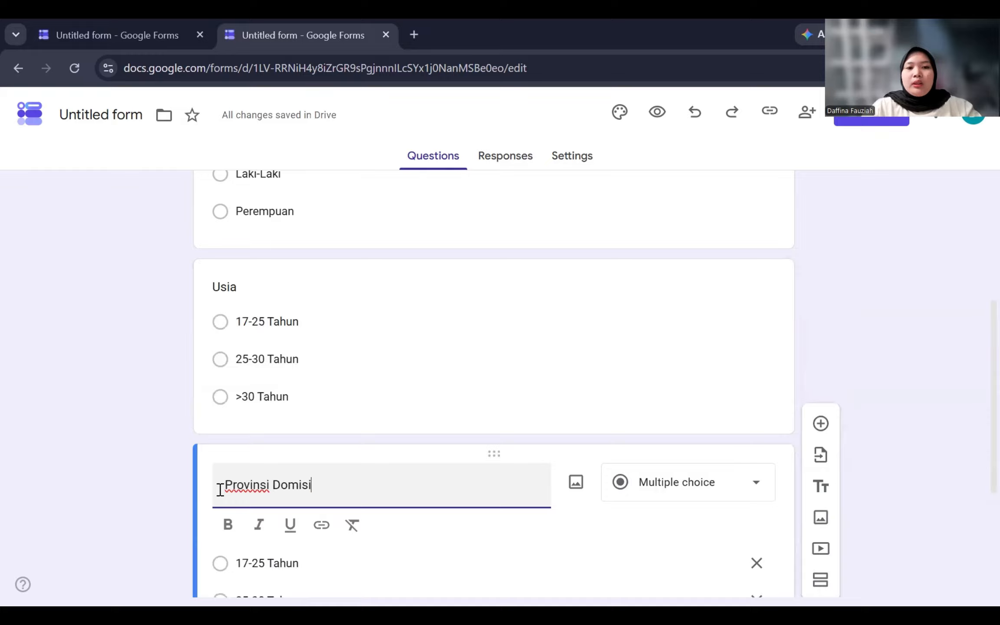
{"action": "type", "text": "li Asal "}
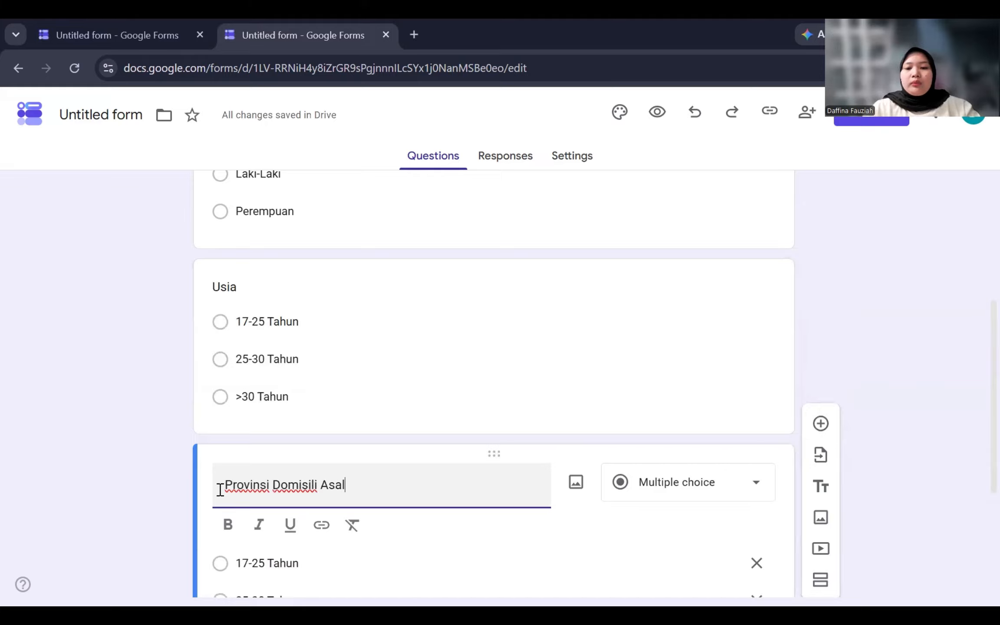
{"action": "type", "text": "("}
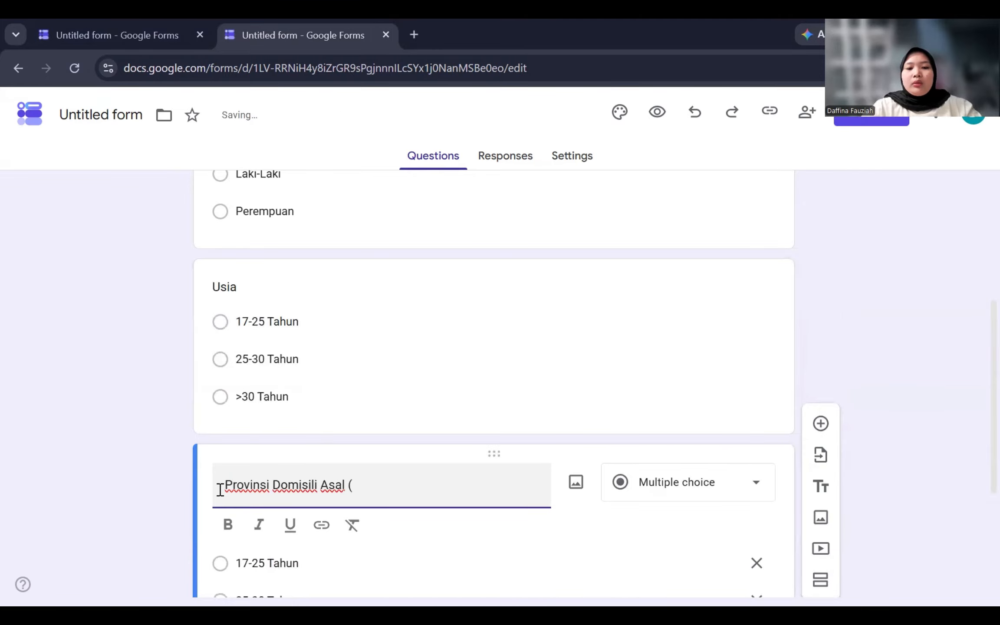
{"action": "type", "text": "Cth"}
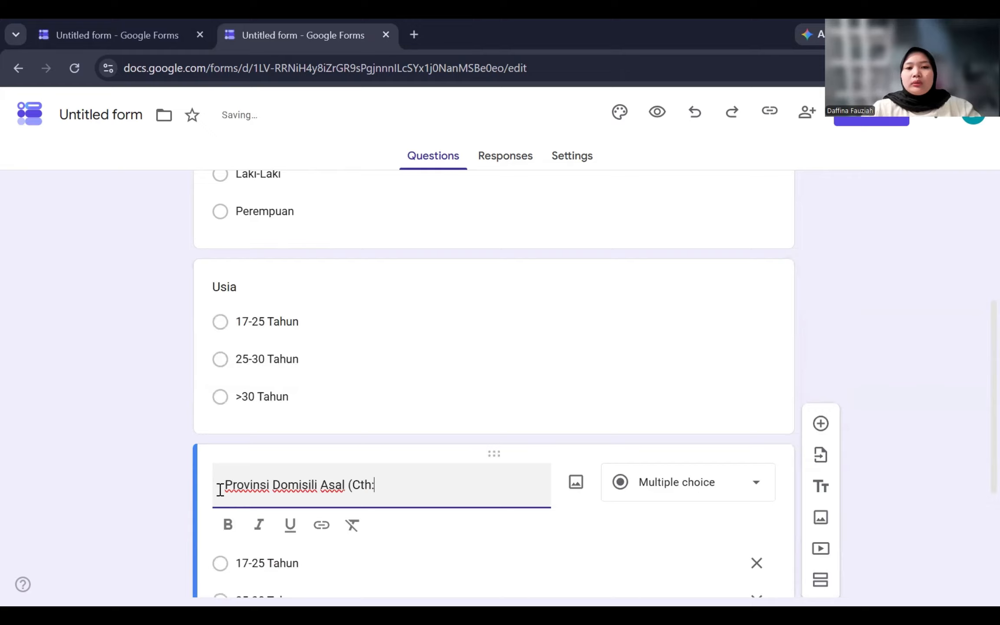
{"action": "type", "text": ": Jawa "}
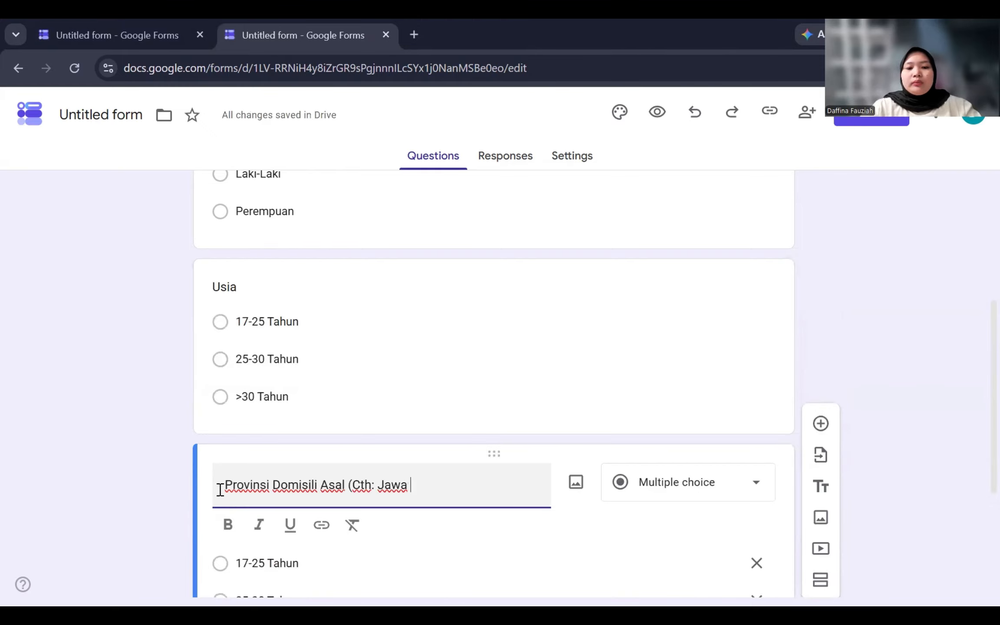
{"action": "type", "text": "Tengah, J"}
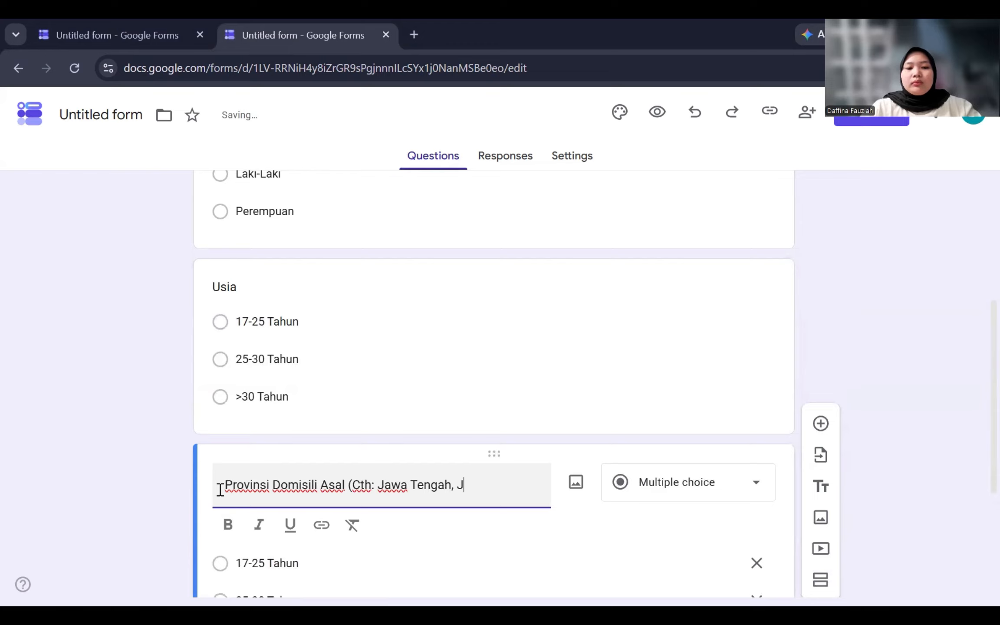
{"action": "type", "text": "awa "}
{"action": "type", "text": "Bara"}
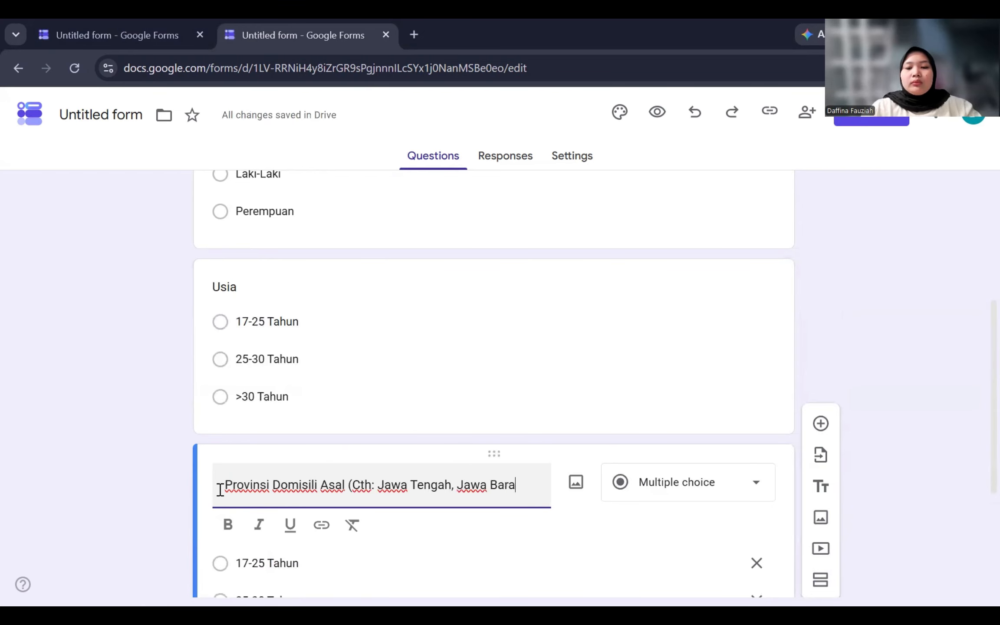
{"action": "type", "text": "t, "}
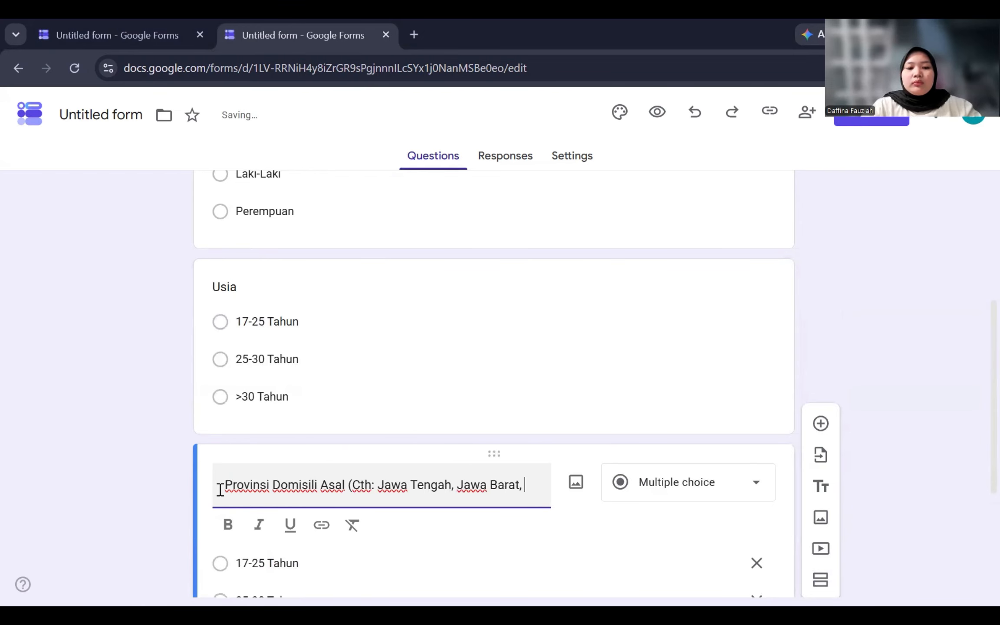
{"action": "type", "text": "dst"}
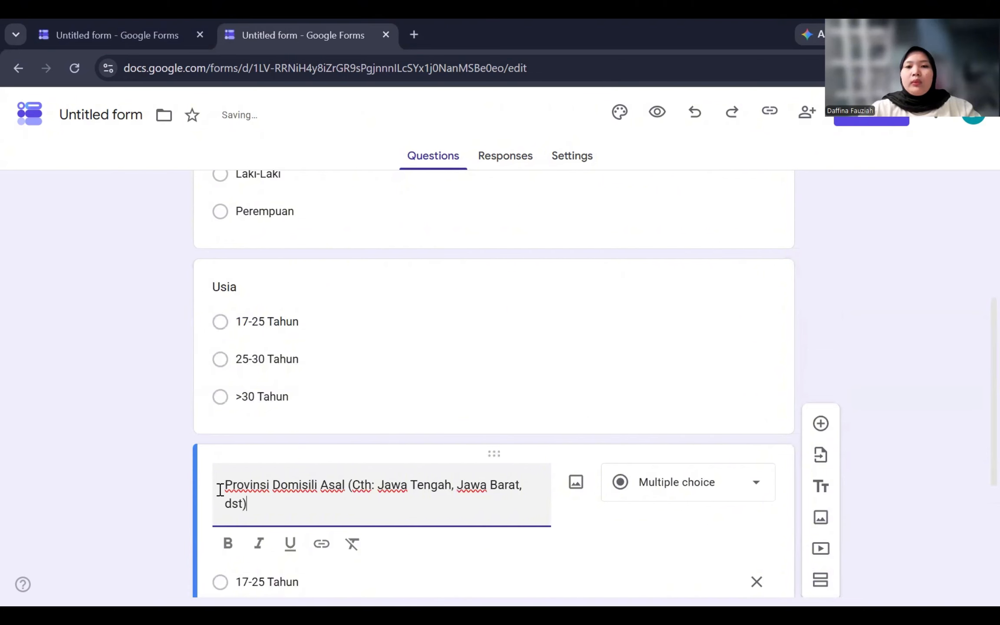
Step: Change the Provinsi Domisili Asal question's type to Short answer
{"action": "left_click", "coordinate": [690, 481]}
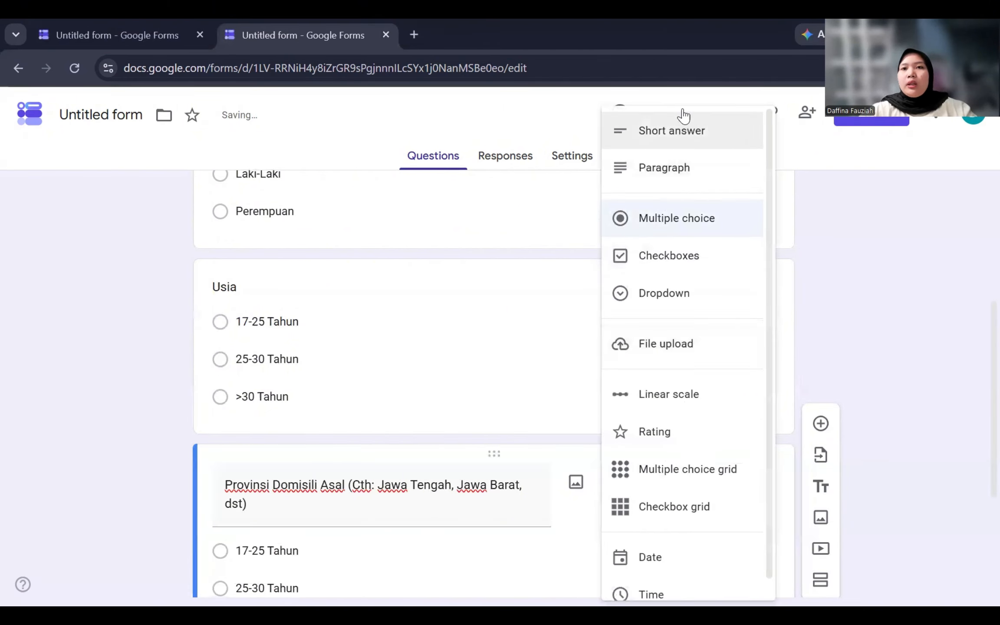
{"action": "left_click", "coordinate": [674, 133]}
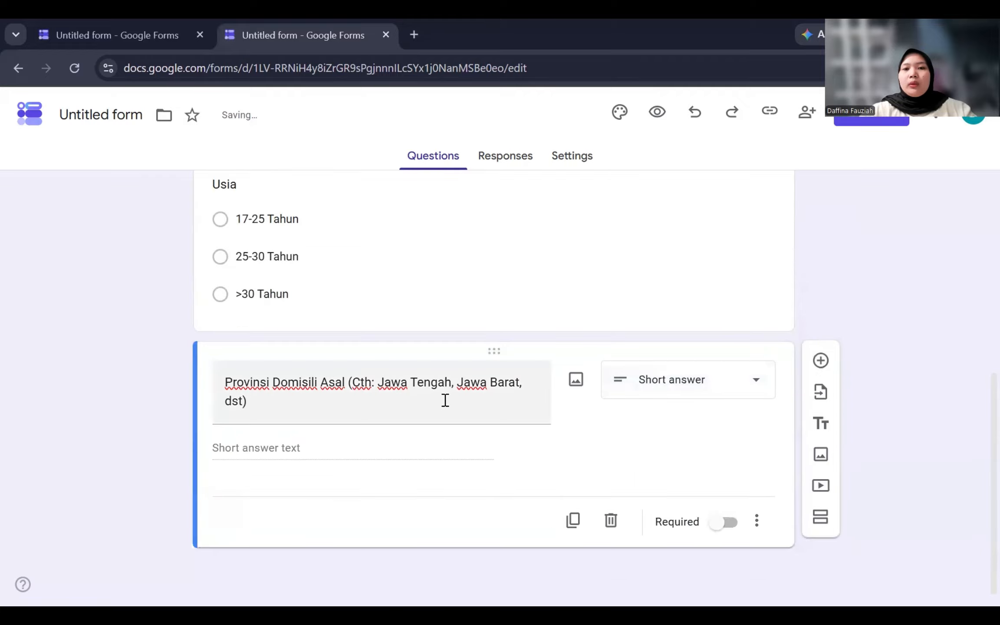
Step: Duplicate the Provinsi Domisili Asal question and retitle the copy "Apakah Anda pernah berbelanja melalui fitur live shopping yang ada di Tiktok Shop ?"
{"action": "left_click", "coordinate": [573, 520]}
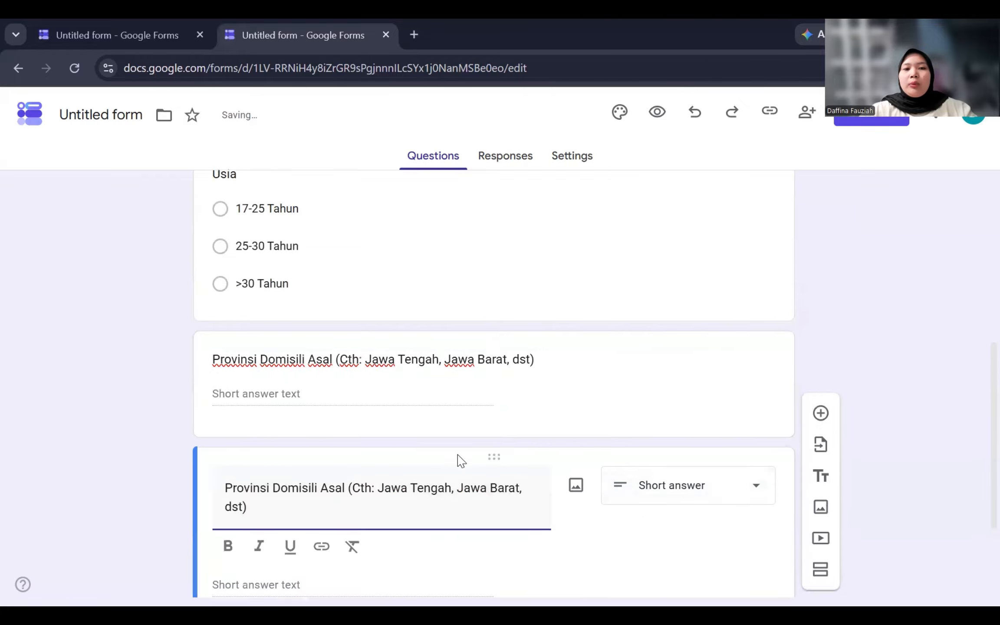
{"action": "left_click_drag", "start_coordinate": [269, 367], "coordinate": [196, 352]}
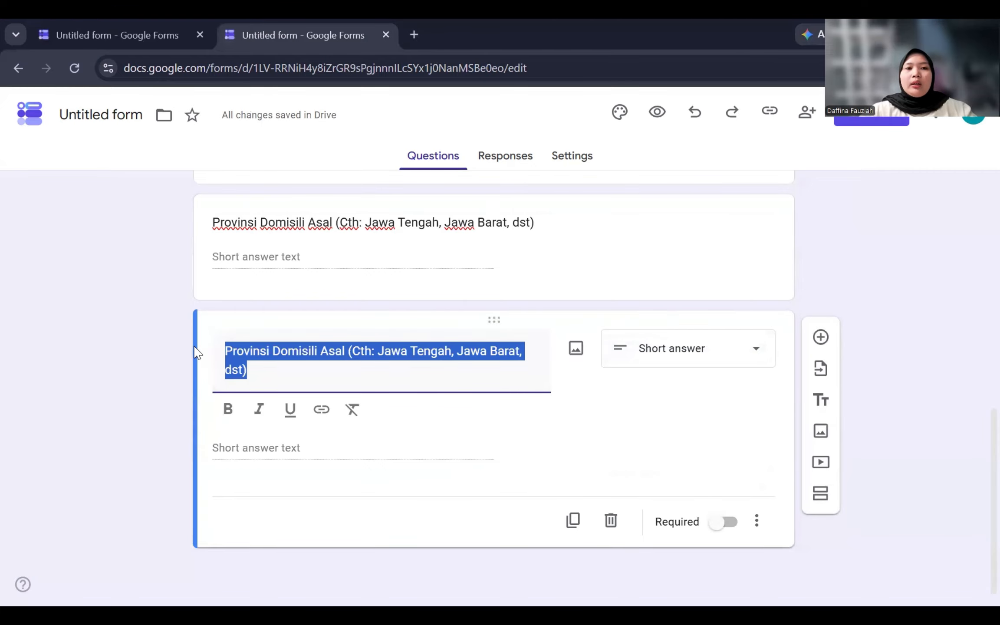
{"action": "key", "text": "BackSpace"}
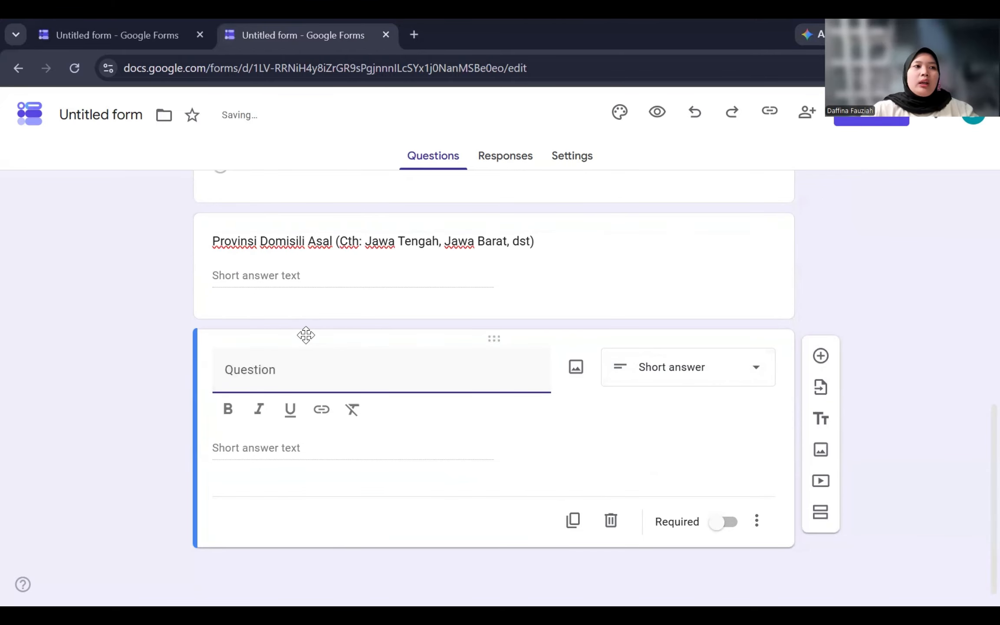
{"action": "type", "text": "A"}
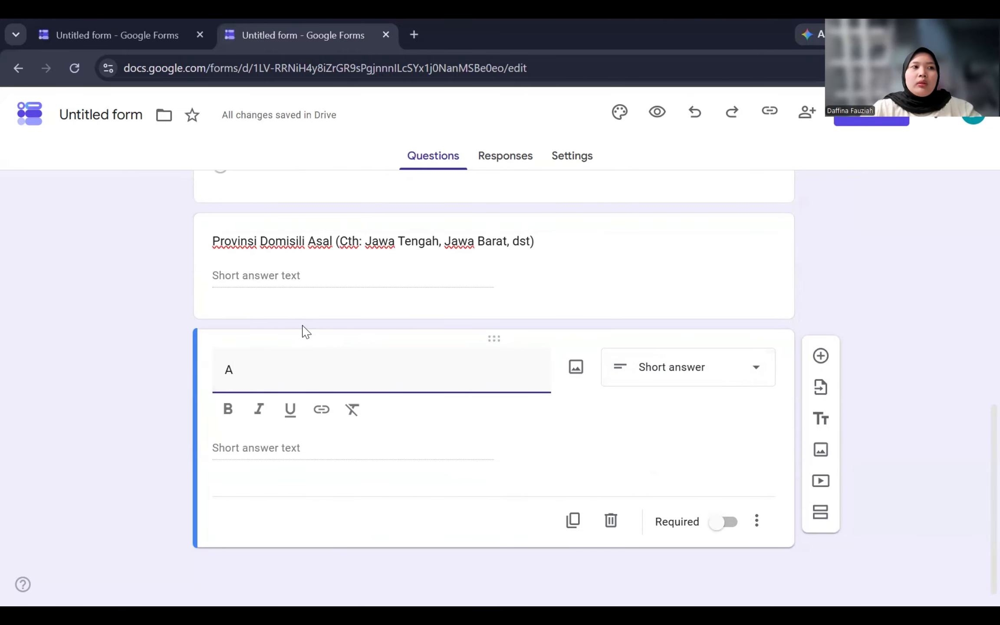
{"action": "type", "text": "pakah "}
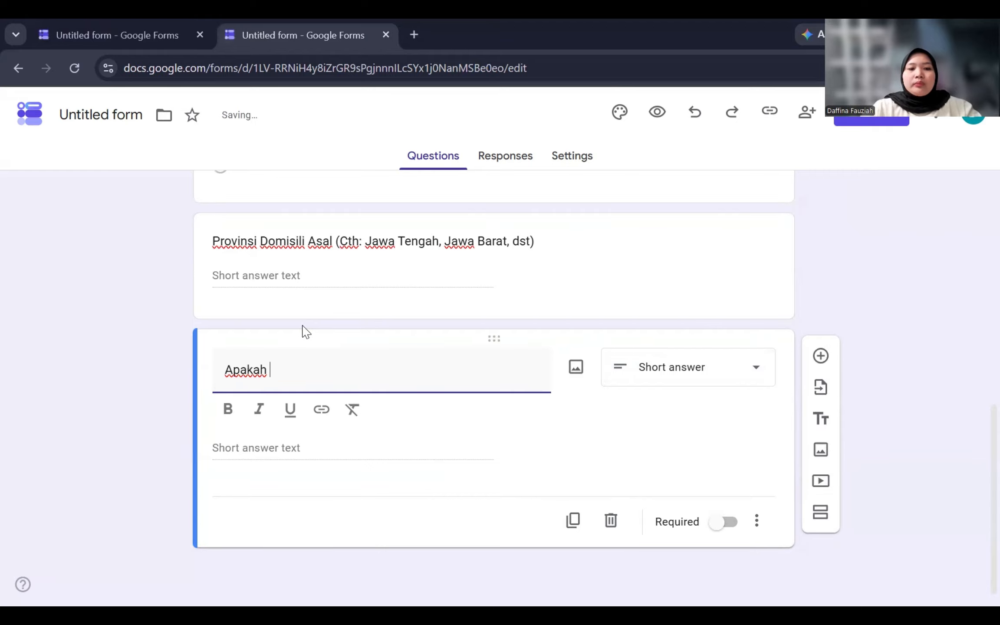
{"action": "type", "text": "Anda "}
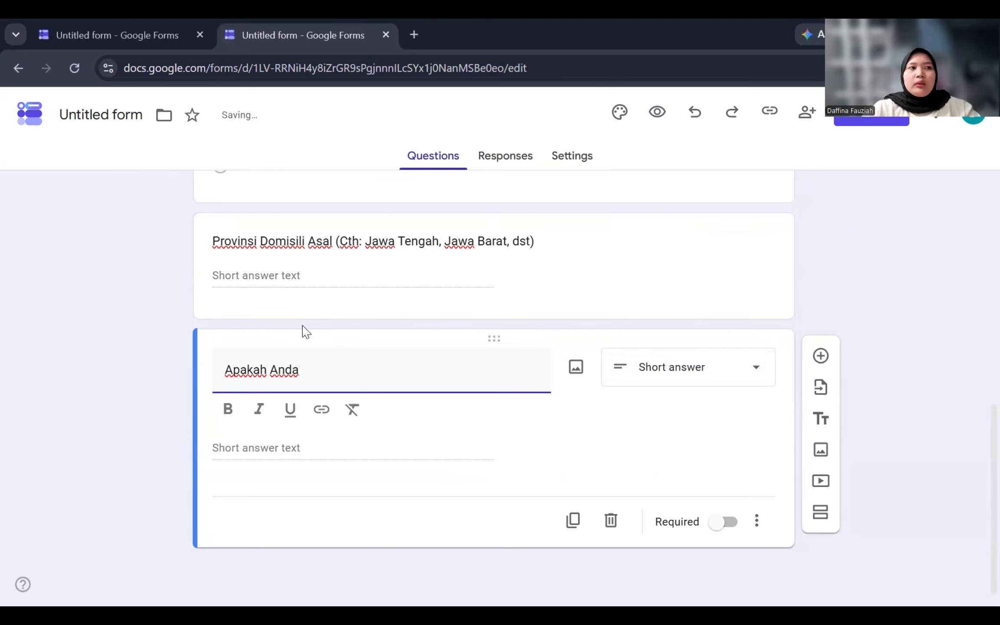
{"action": "type", "text": "pernah "}
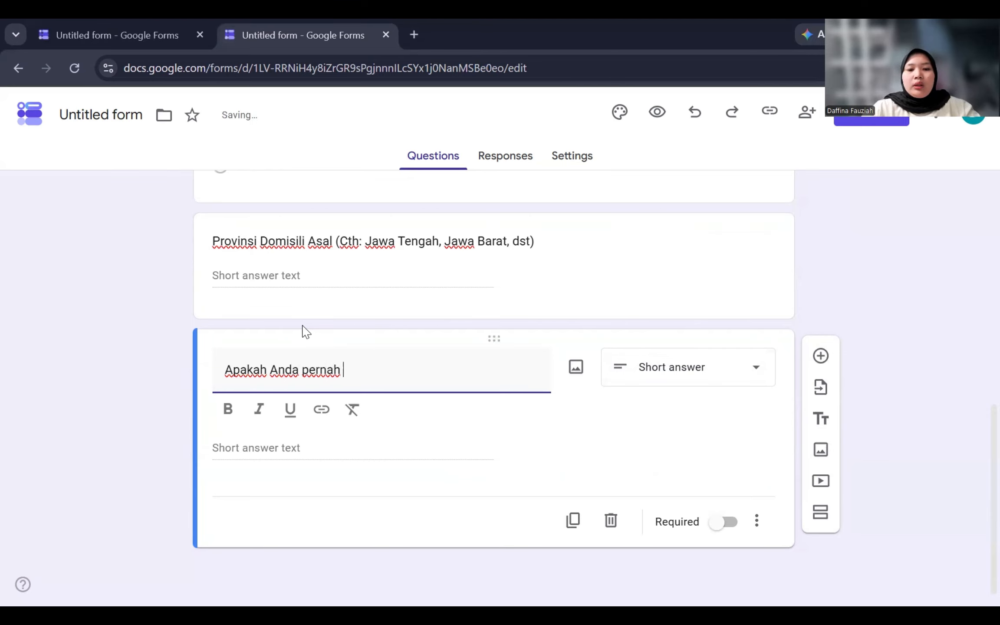
{"action": "type", "text": "berbelanja me"}
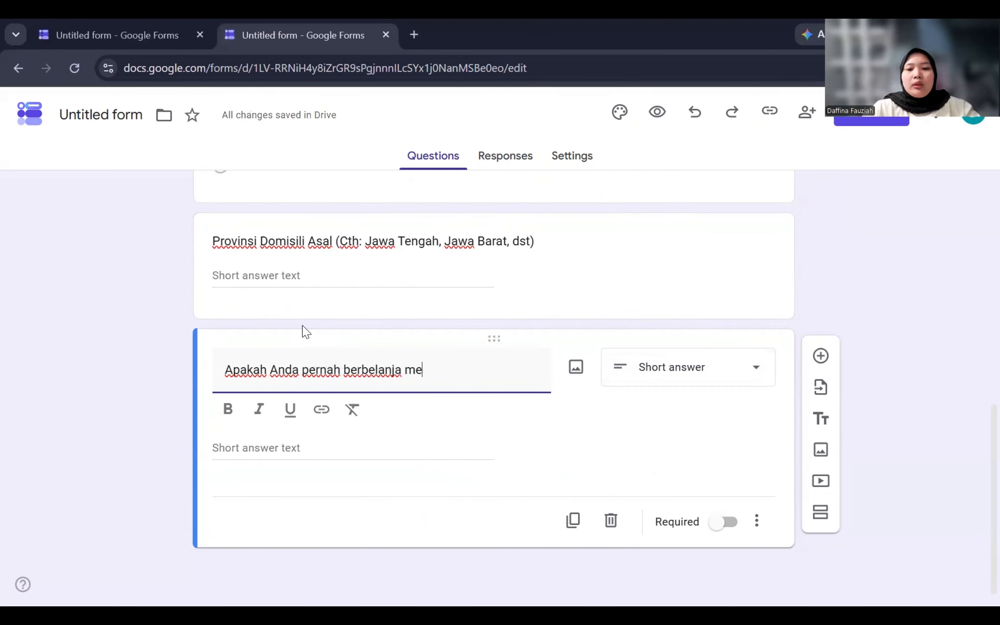
{"action": "type", "text": "lalui f"}
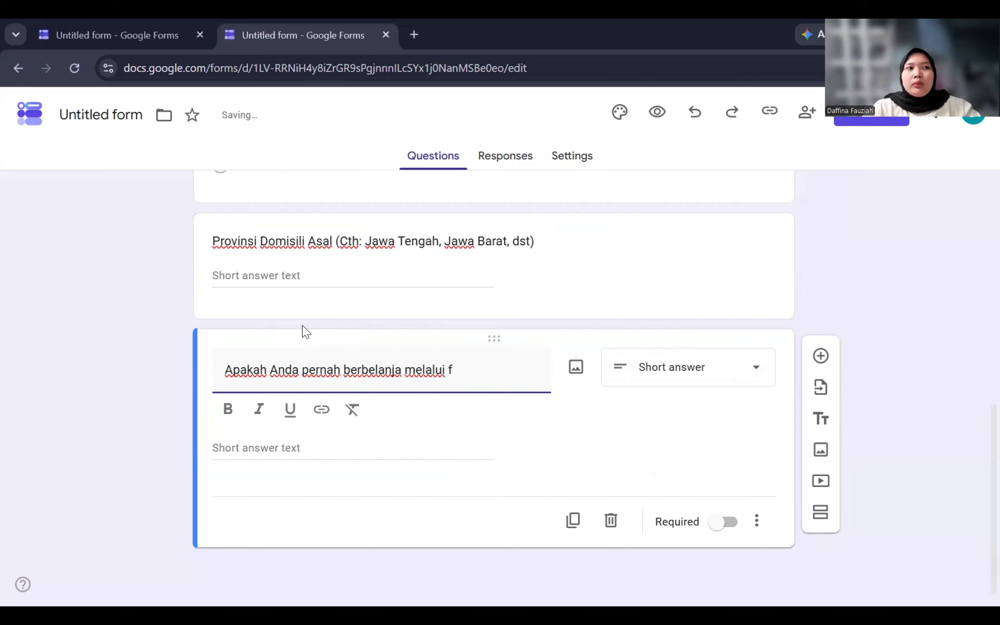
{"action": "type", "text": "itur "}
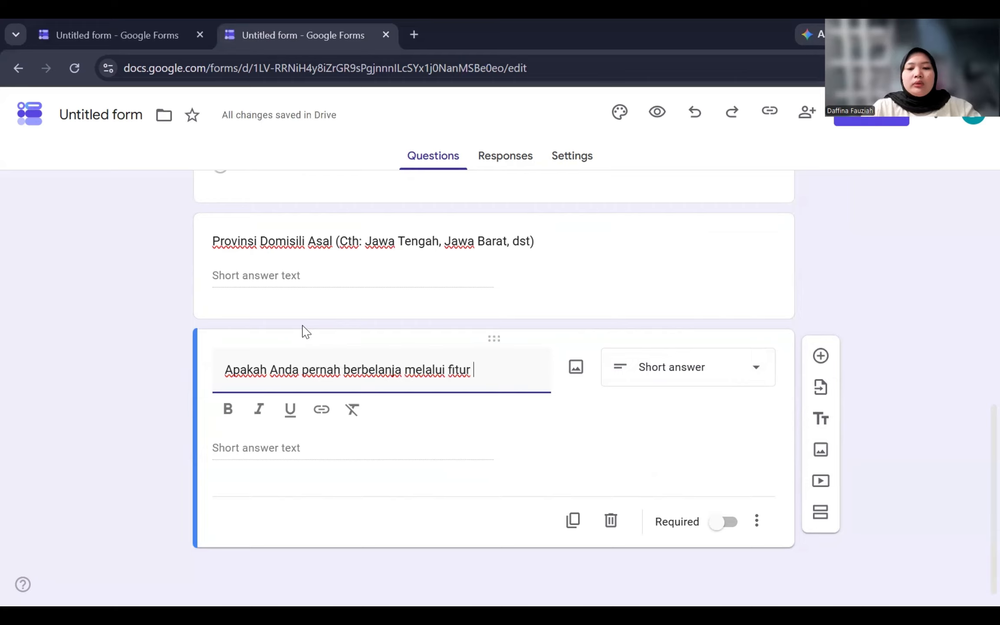
{"action": "type", "text": "live sho"}
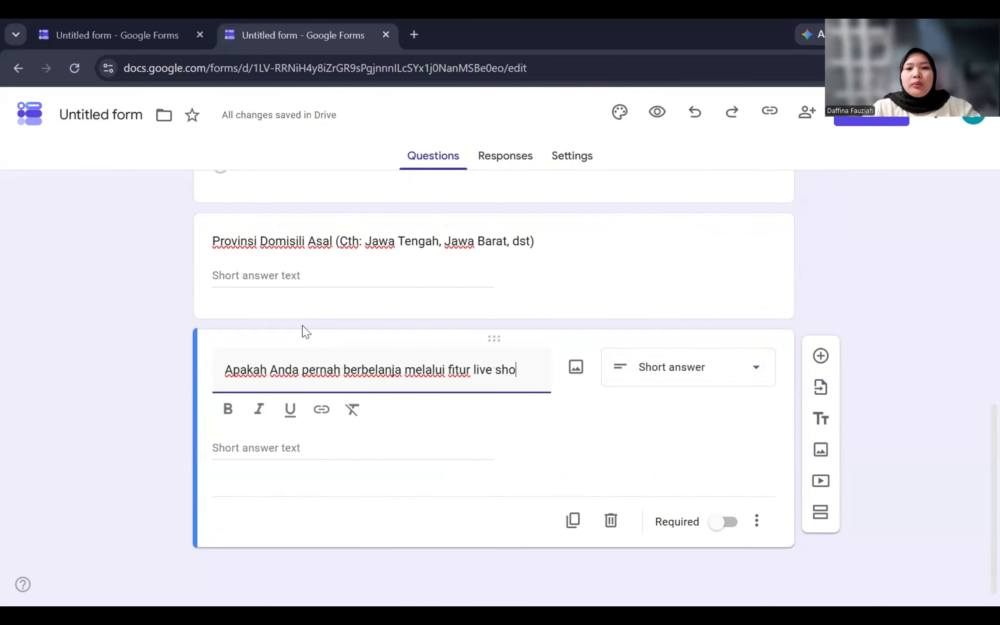
{"action": "type", "text": "pping y"}
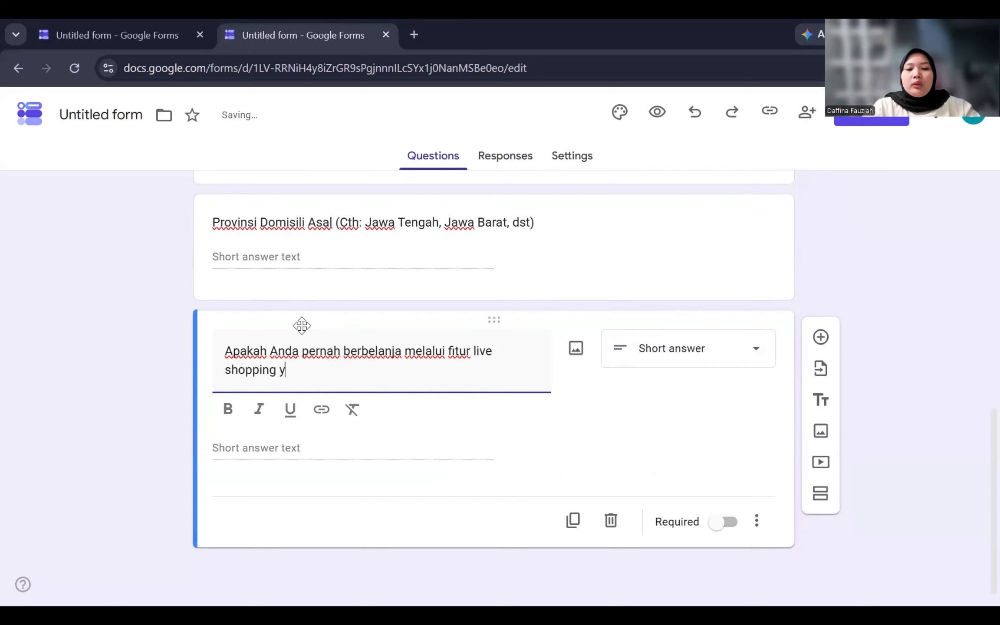
{"action": "type", "text": "ang ada di T"}
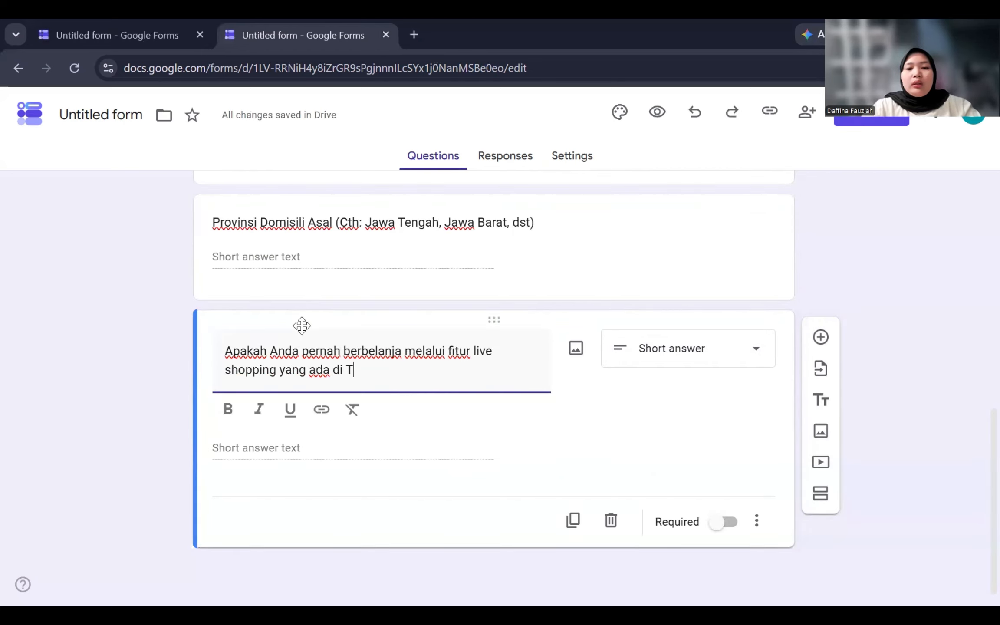
{"action": "type", "text": "iktok S"}
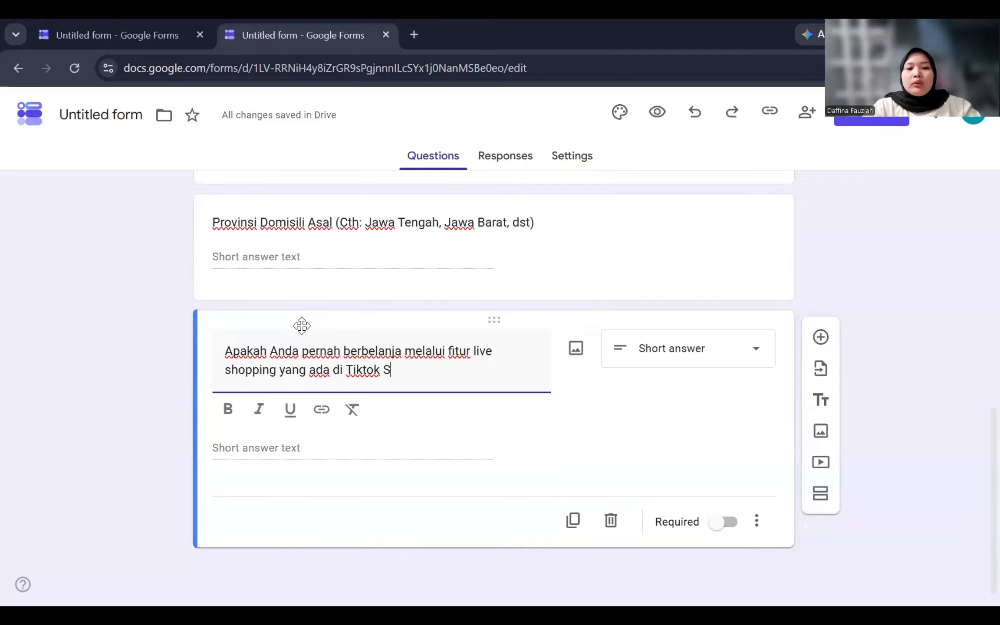
{"action": "type", "text": "hop"}
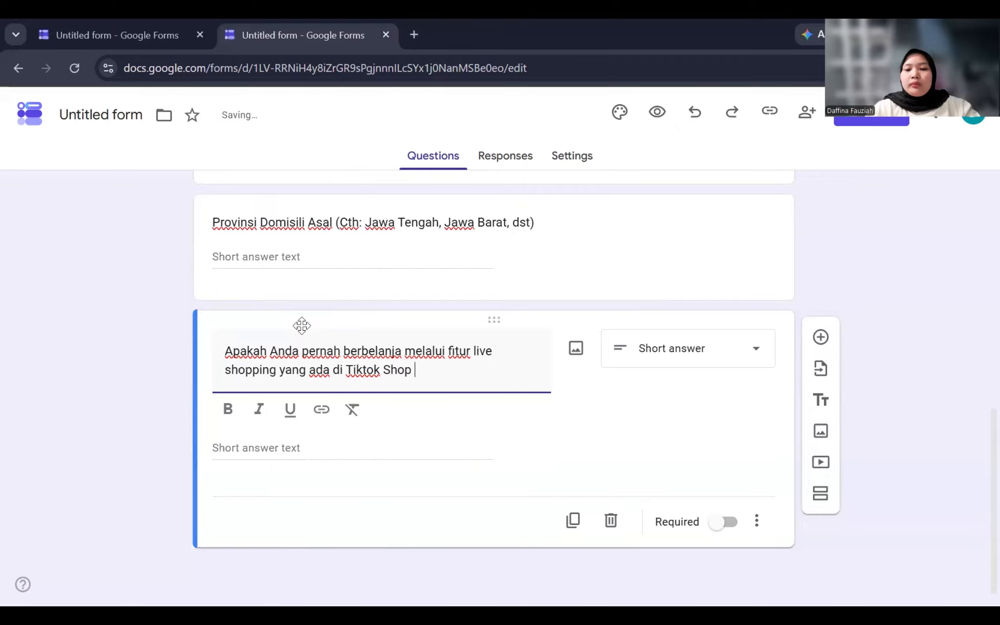
{"action": "type", "text": " ?"}
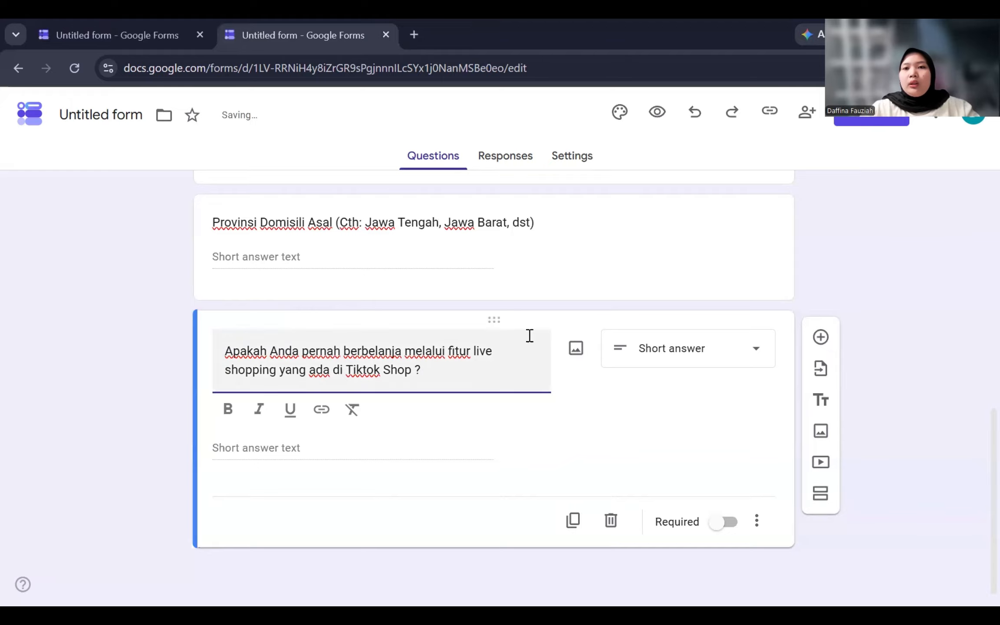
Step: Change the Tiktok Shop live shopping question to Multiple choice with the options "Ya" and "Tidak"
{"action": "left_click", "coordinate": [706, 354]}
{"action": "left_click", "coordinate": [689, 220]}
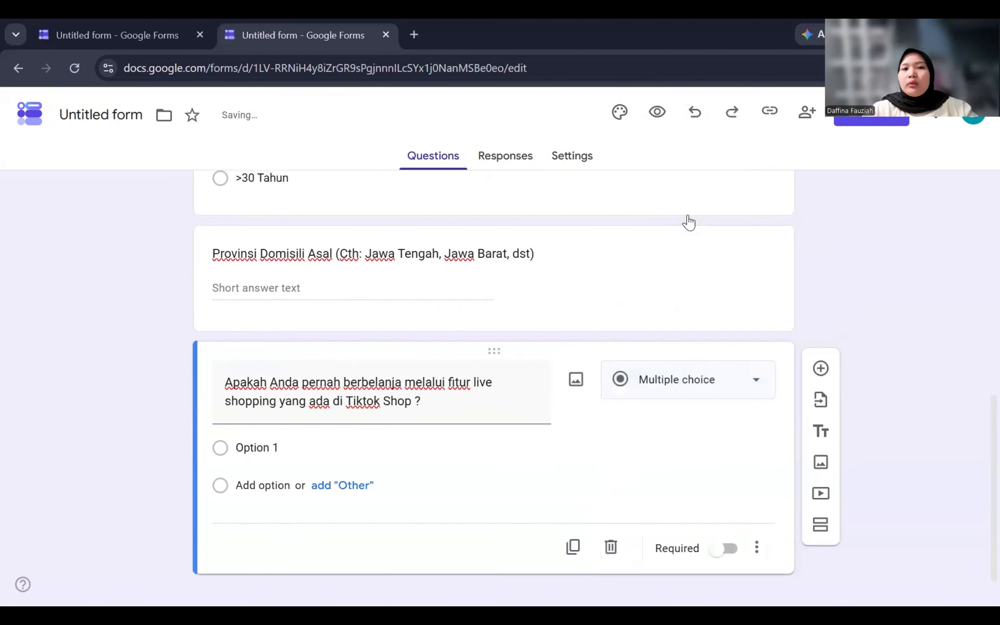
{"action": "left_click", "coordinate": [296, 452]}
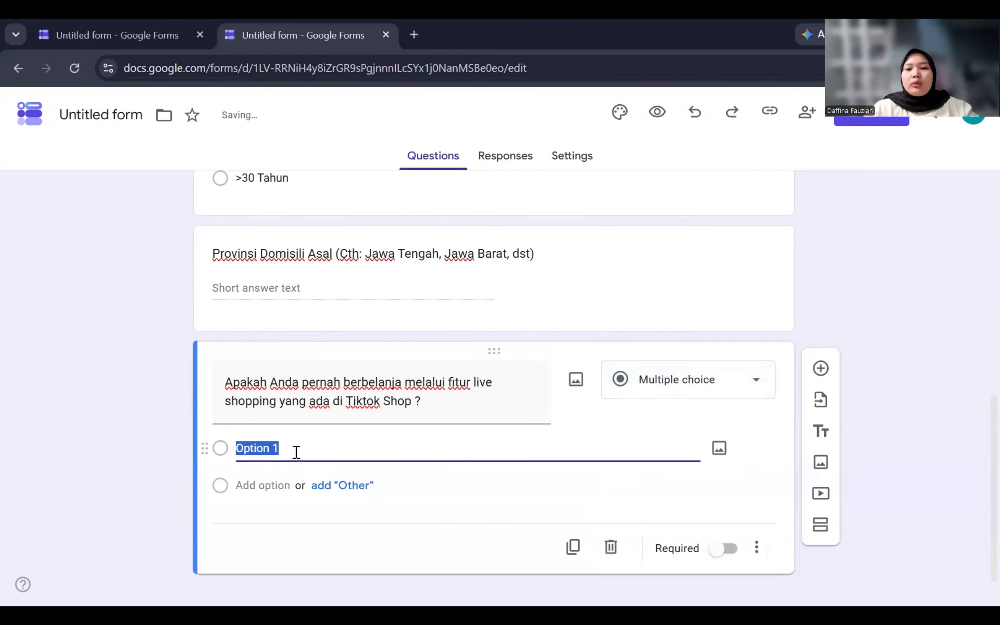
{"action": "key", "text": "BackSpace"}
{"action": "type", "text": "Ya"}
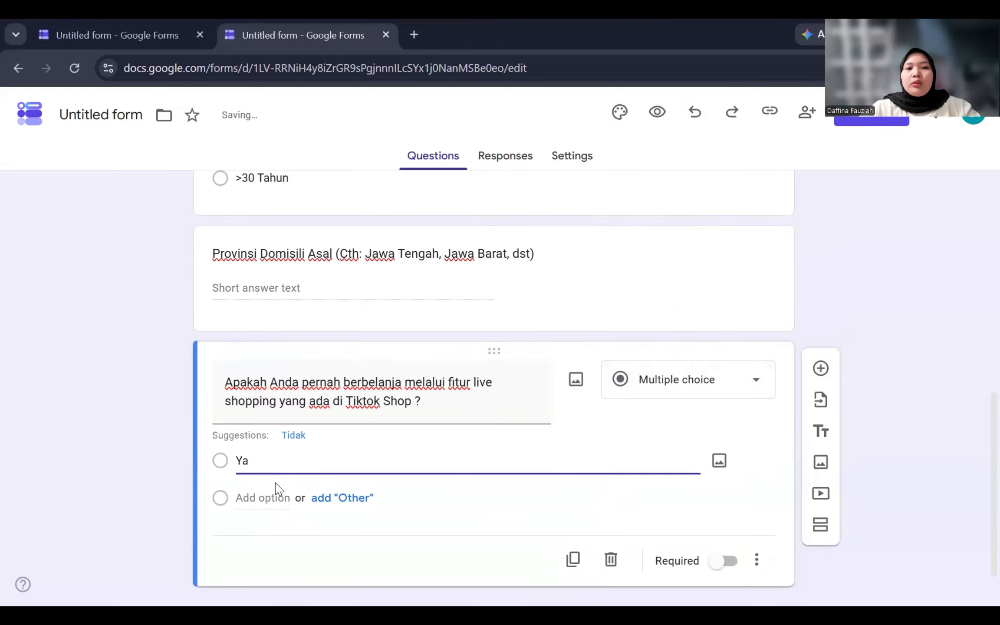
{"action": "left_click", "coordinate": [268, 501]}
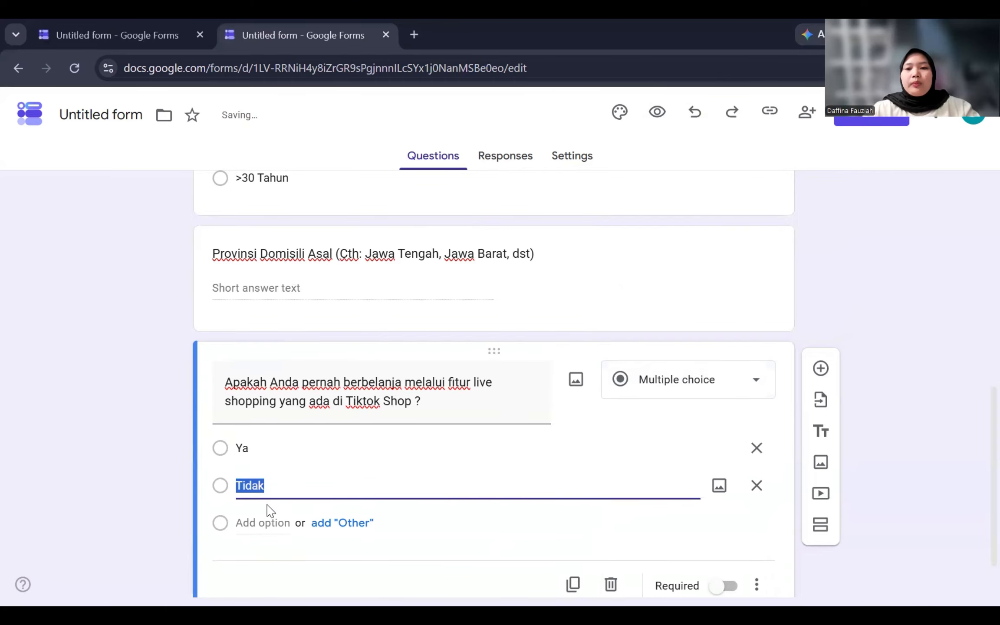
{"action": "left_click", "coordinate": [913, 534]}
{"action": "scroll", "coordinate": [912, 535], "scroll_direction": "down", "scroll_amount": 2}
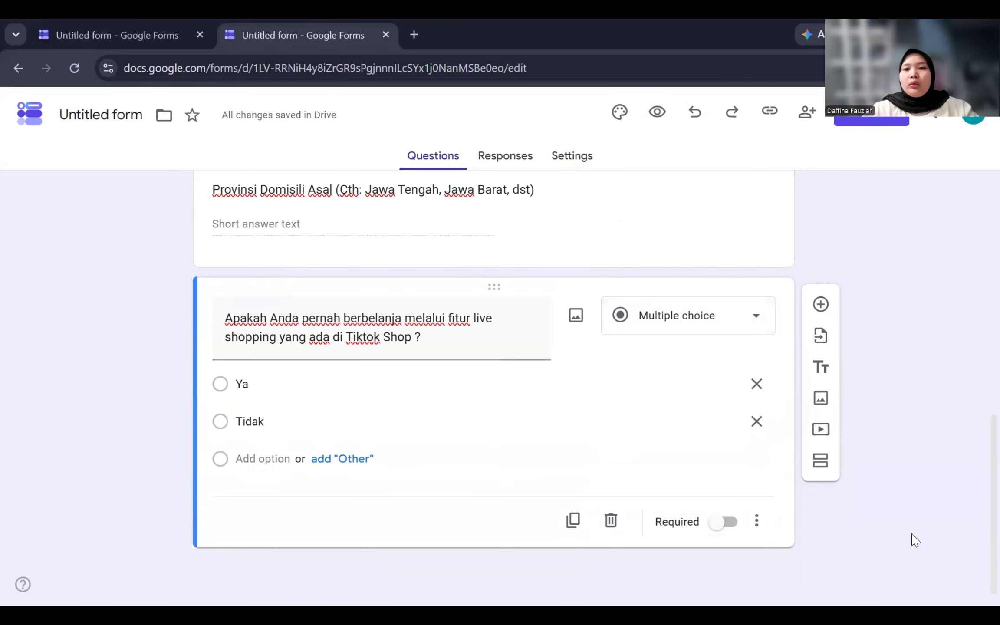
Step: Add a new section after the Tiktok Shop question and title it "Attractiveness"
{"action": "left_click", "coordinate": [819, 462]}
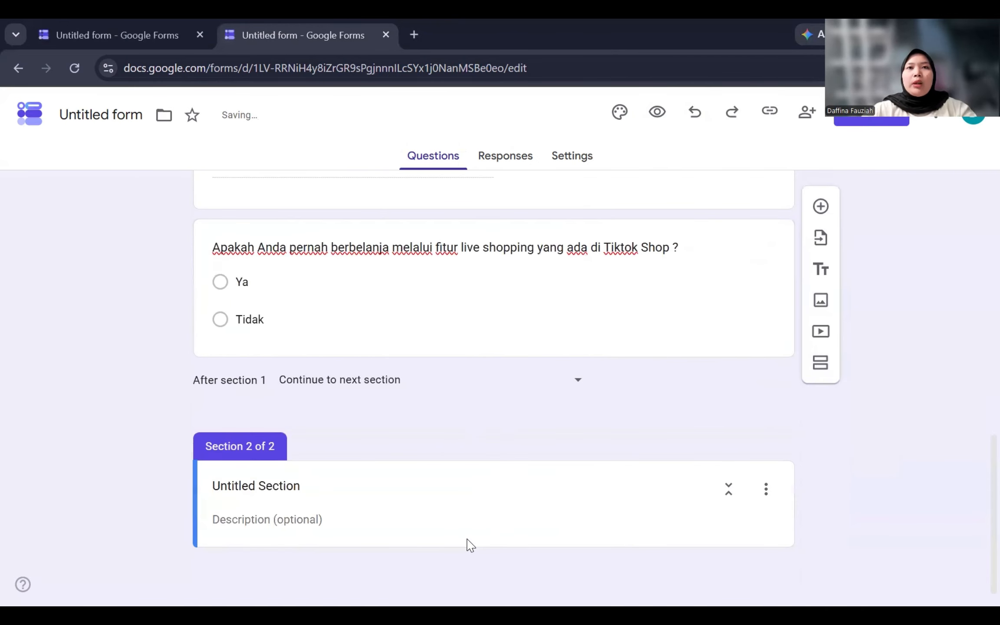
{"action": "left_click", "coordinate": [357, 489]}
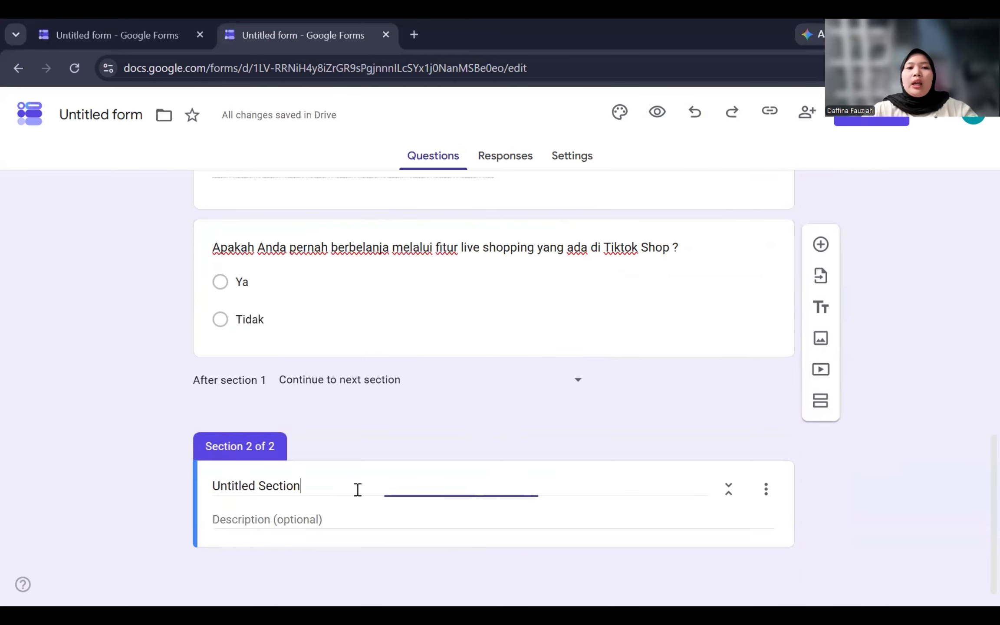
{"action": "key", "text": "BackSpace"}
{"action": "key", "text": "BackSpace"}
{"action": "key", "text": "BackSpace"}
{"action": "key", "text": "BackSpace"}
{"action": "key", "text": "BackSpace"}
{"action": "key", "text": "BackSpace"}
{"action": "key", "text": "BackSpace"}
{"action": "key", "text": "BackSpace"}
{"action": "key", "text": "BackSpace"}
{"action": "key", "text": "BackSpace"}
{"action": "key", "text": "BackSpace"}
{"action": "key", "text": "BackSpace"}
{"action": "key", "text": "BackSpace"}
{"action": "key", "text": "BackSpace"}
{"action": "key", "text": "BackSpace"}
{"action": "key", "text": "BackSpace"}
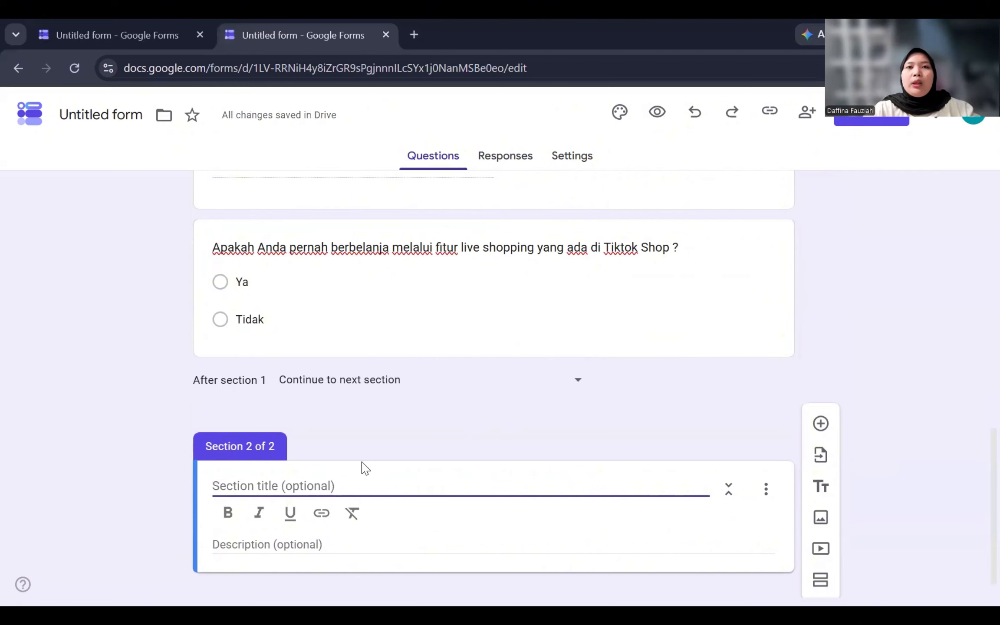
{"action": "scroll", "coordinate": [364, 468], "scroll_direction": "down", "scroll_amount": 1}
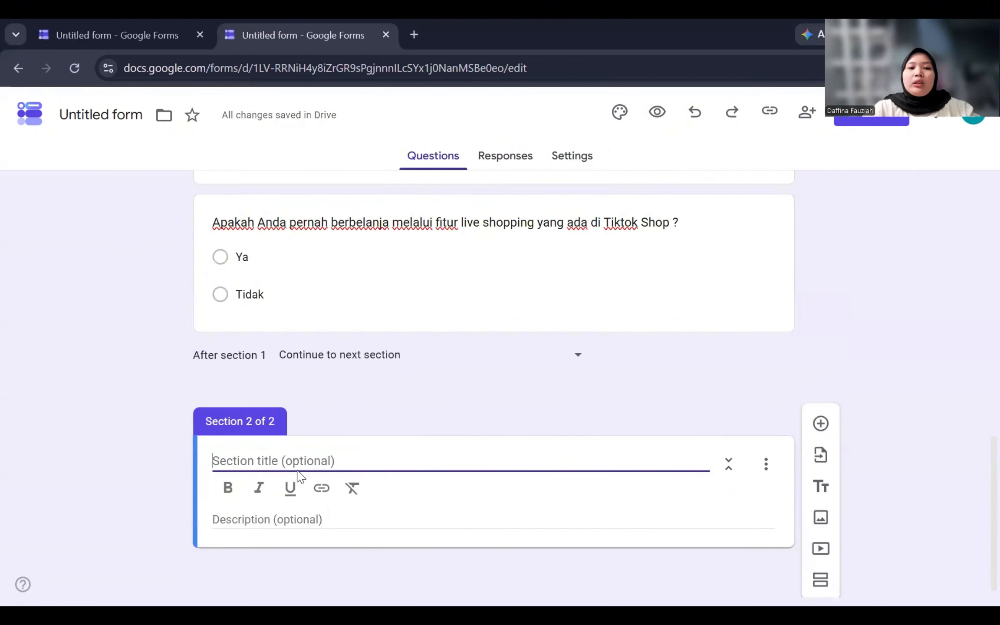
{"action": "type", "text": "Attra"}
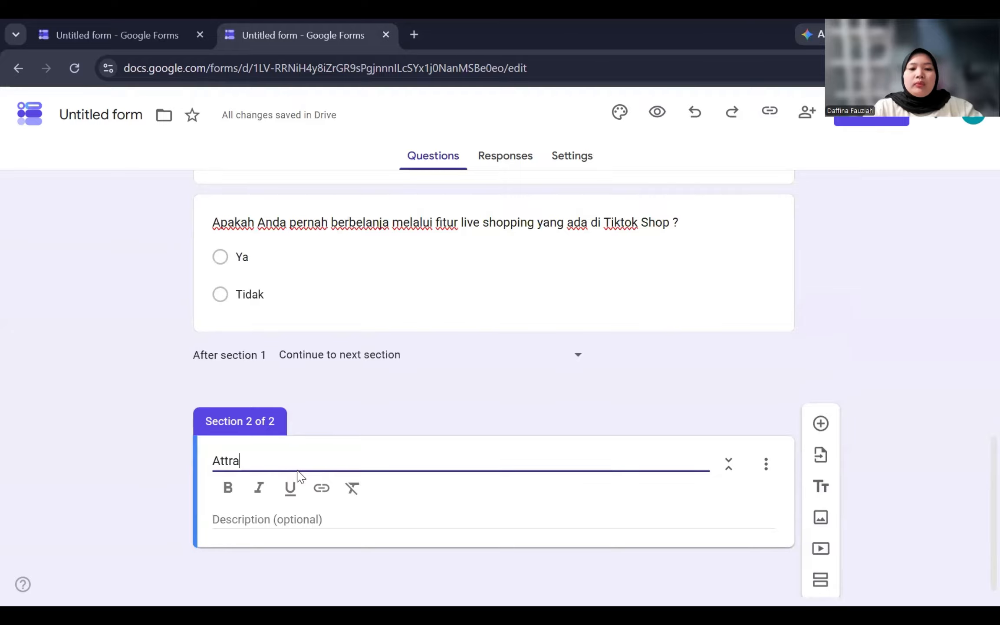
{"action": "type", "text": "ctivenes"}
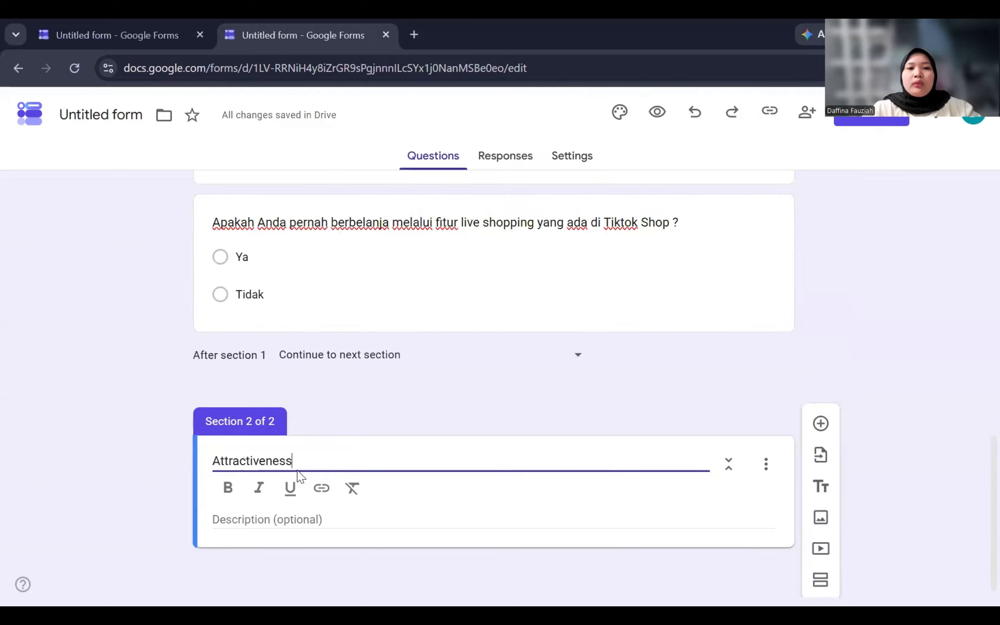
{"action": "type", "text": "s"}
Step: Describe the Attractiveness section as "Berikan penilaian presepsi Anda skala 1-5 yang menunjukkan "Sangat Tidak Setuju" ke "Sangat Setuju""
{"action": "left_click", "coordinate": [254, 520]}
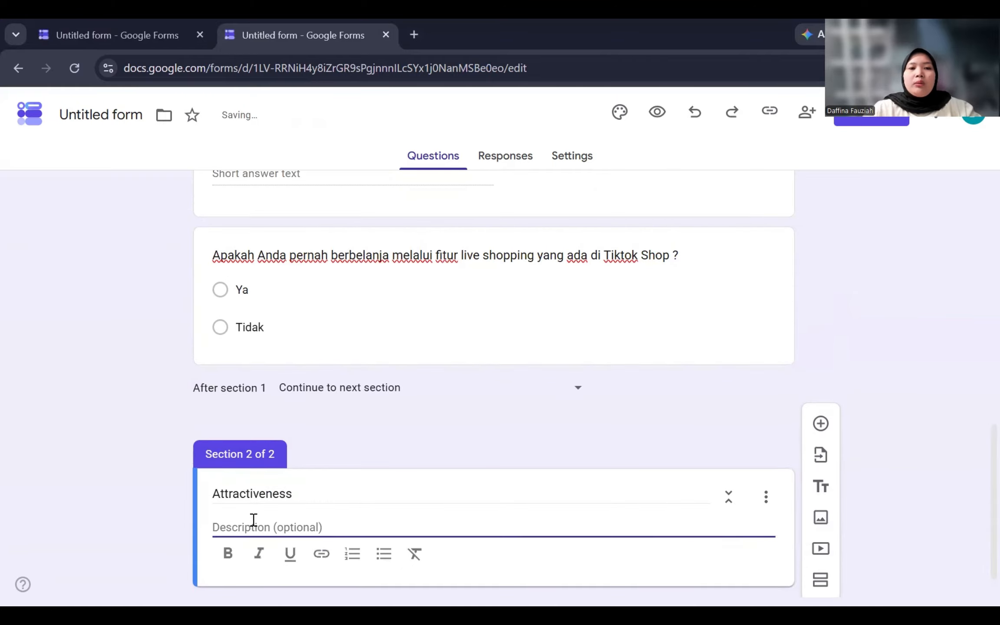
{"action": "type", "text": "Beri"}
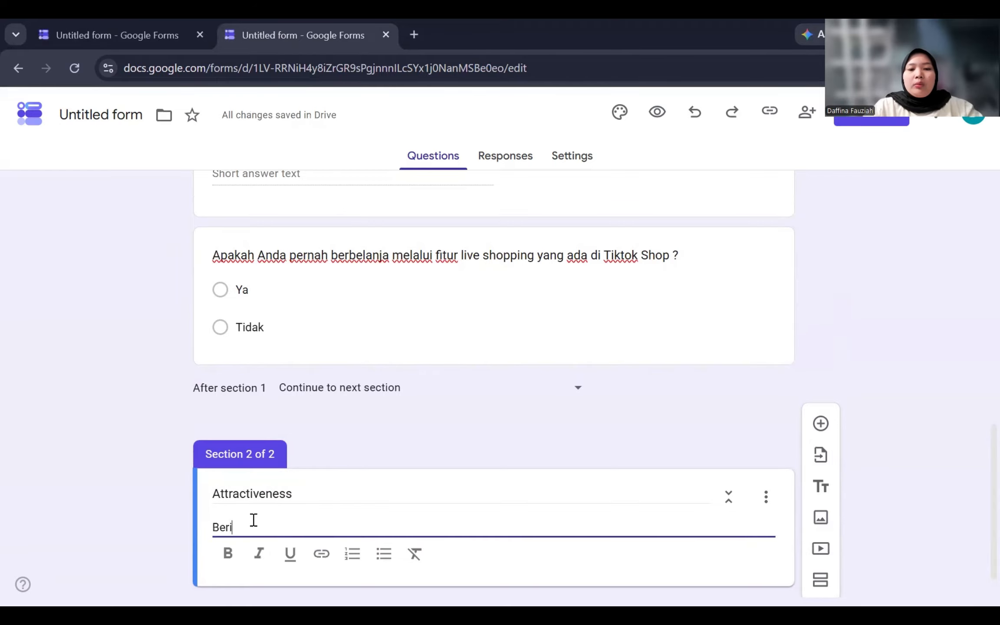
{"action": "type", "text": "kan Penilaian presepsi Anda skala 1-5"}
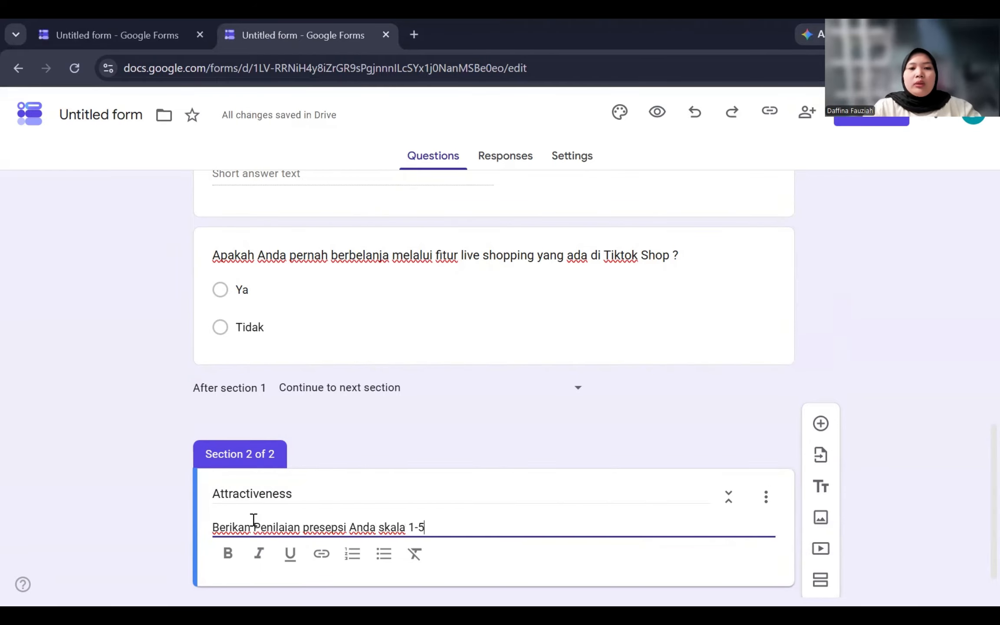
{"action": "type", "text": " yang menunjukkan \"Sangat Tidak Setuju\" ke "}
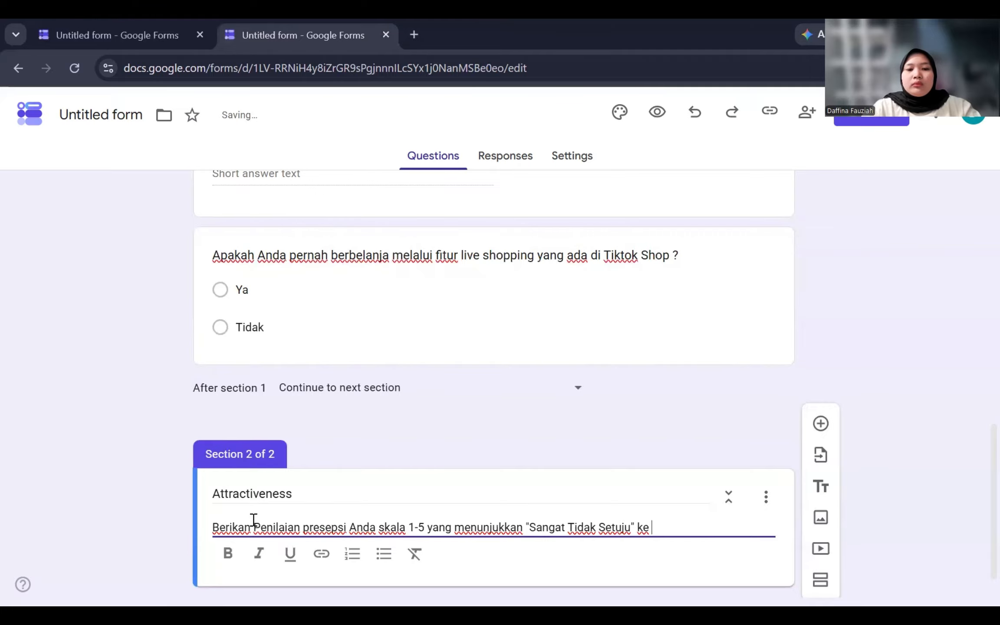
{"action": "type", "text": "\"Sangat Setuju\""}
{"action": "left_click", "coordinate": [261, 528]}
{"action": "key", "text": "BackSpace"}
{"action": "type", "text": "p"}
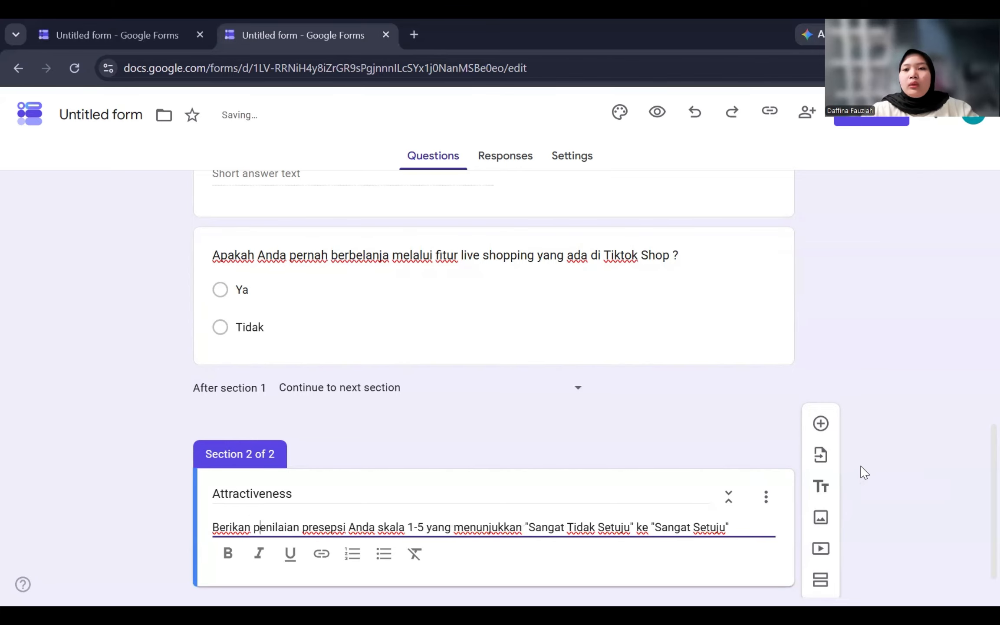
{"action": "left_click", "coordinate": [864, 473]}
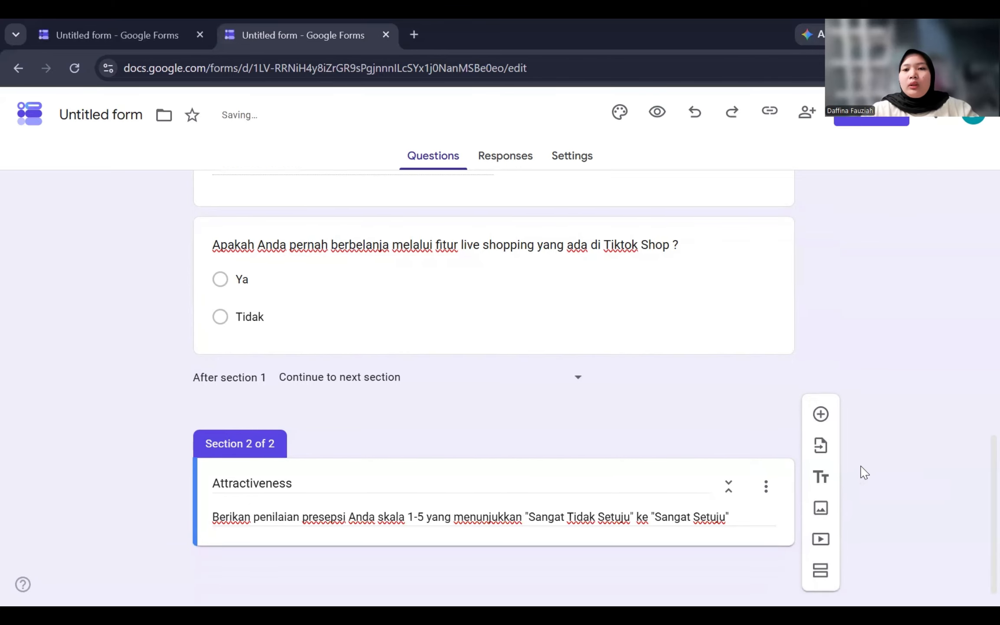
Step: Add a 1 to 5 Linear scale question to the Attractiveness section, labelling 1 "Sangat Tidak Setuju" and 5 "Sangat Setuju"
{"action": "left_click", "coordinate": [822, 424]}
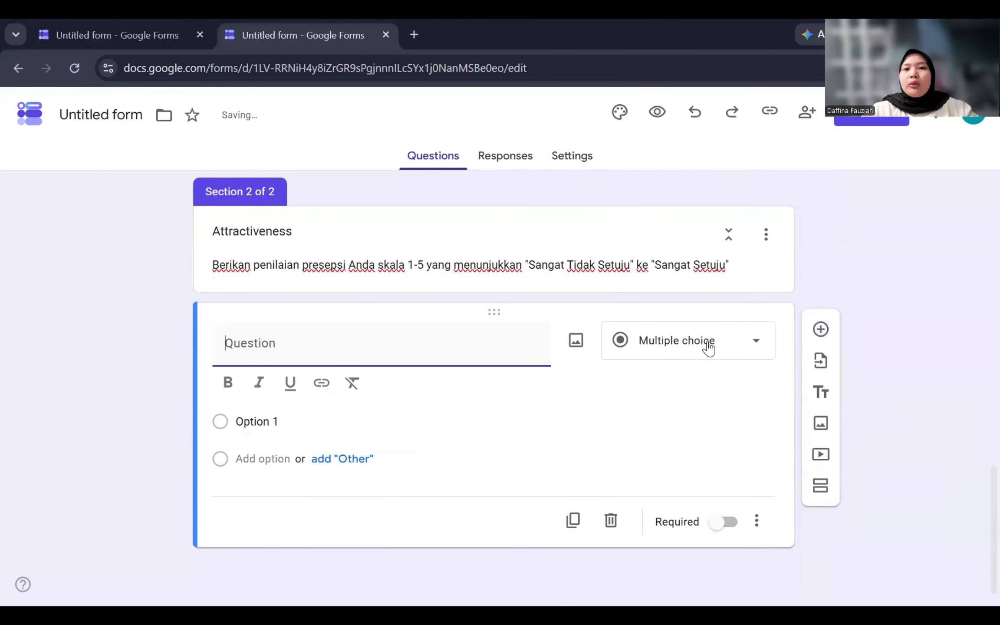
{"action": "left_click", "coordinate": [707, 346]}
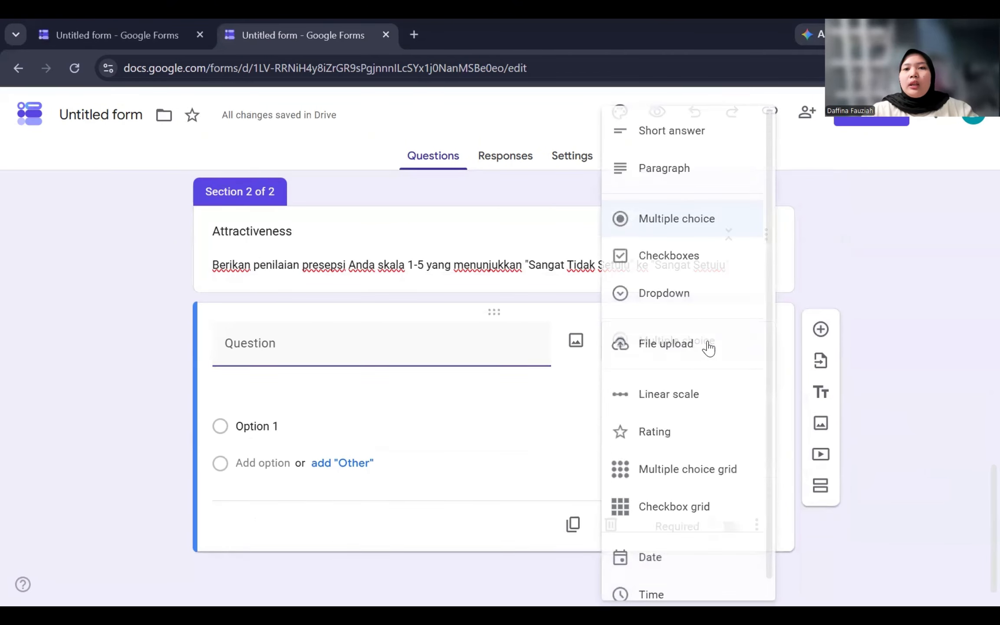
{"action": "left_click", "coordinate": [686, 395]}
{"action": "left_click", "coordinate": [314, 480]}
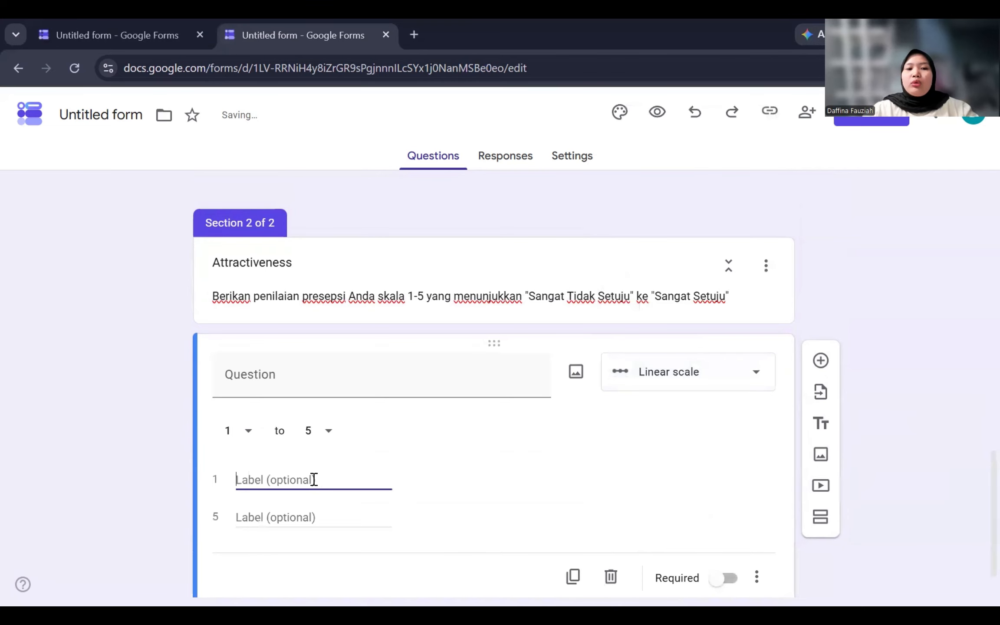
{"action": "type", "text": "Sangat Ti"}
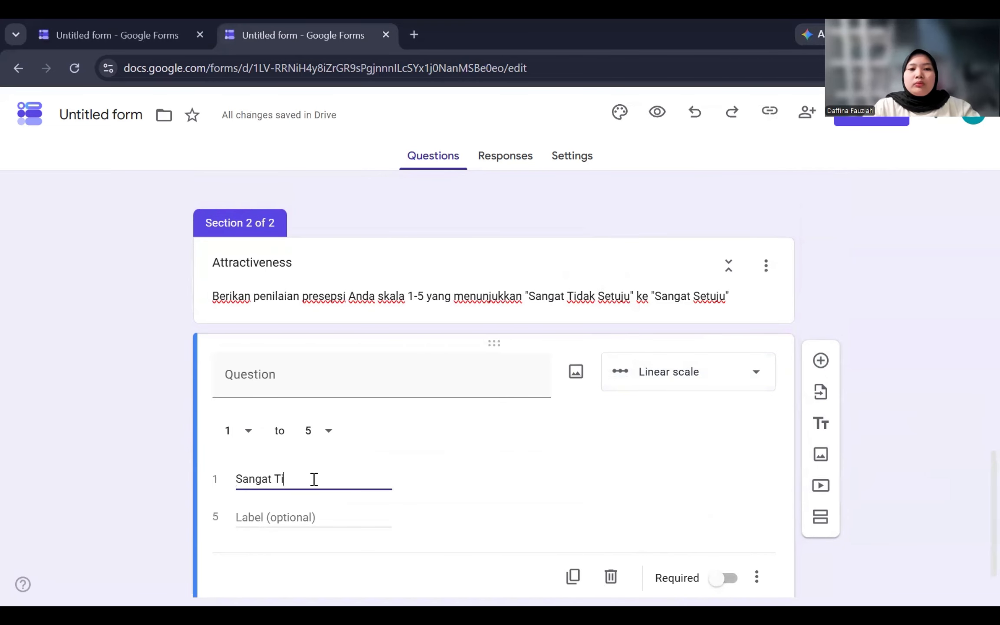
{"action": "type", "text": "dak Setuju"}
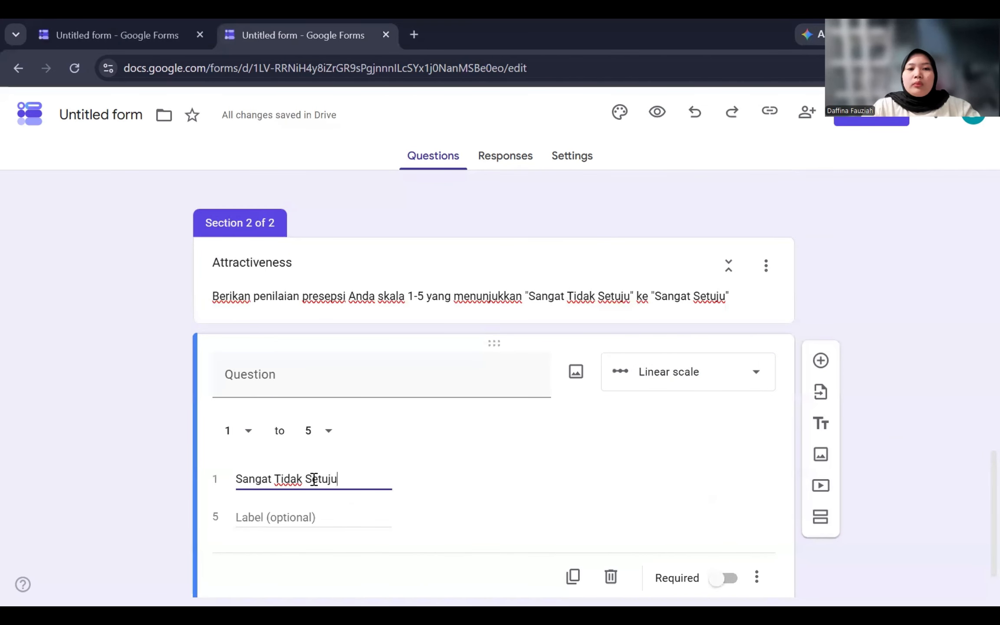
{"action": "left_click", "coordinate": [284, 519]}
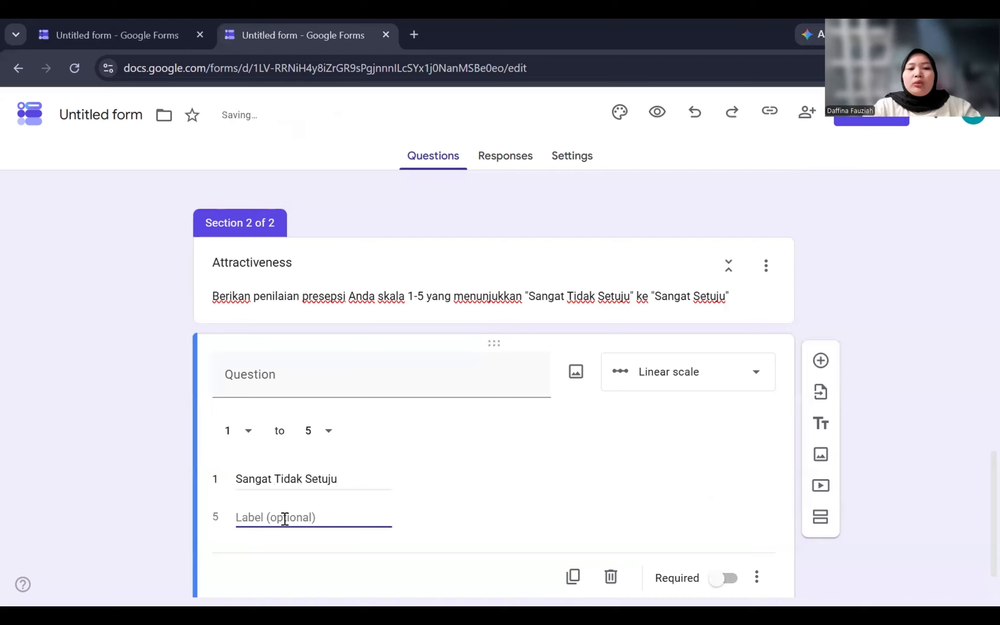
{"action": "type", "text": "Sangat Se"}
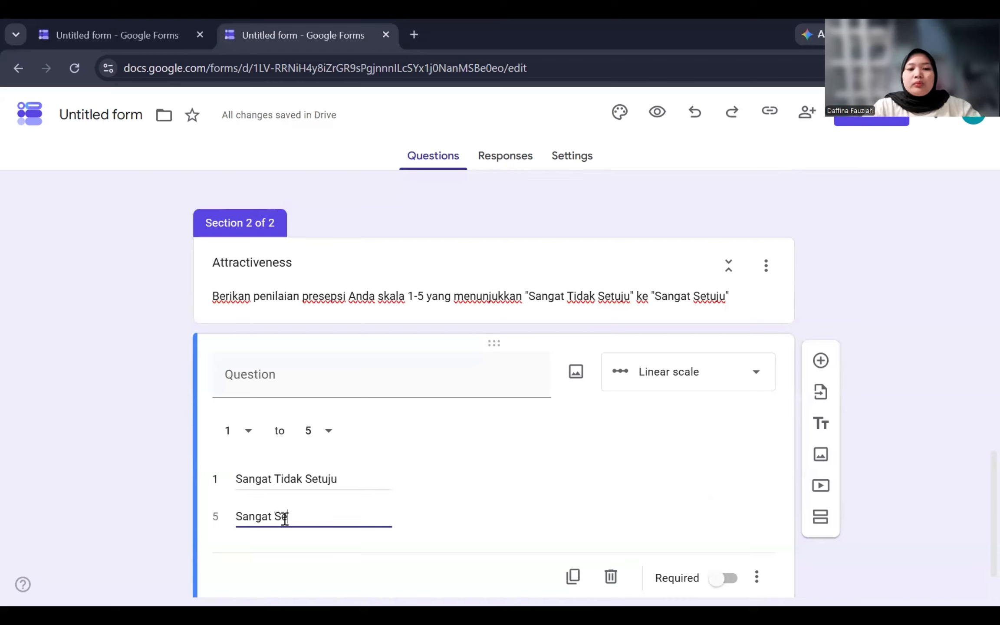
{"action": "type", "text": "tujui"}
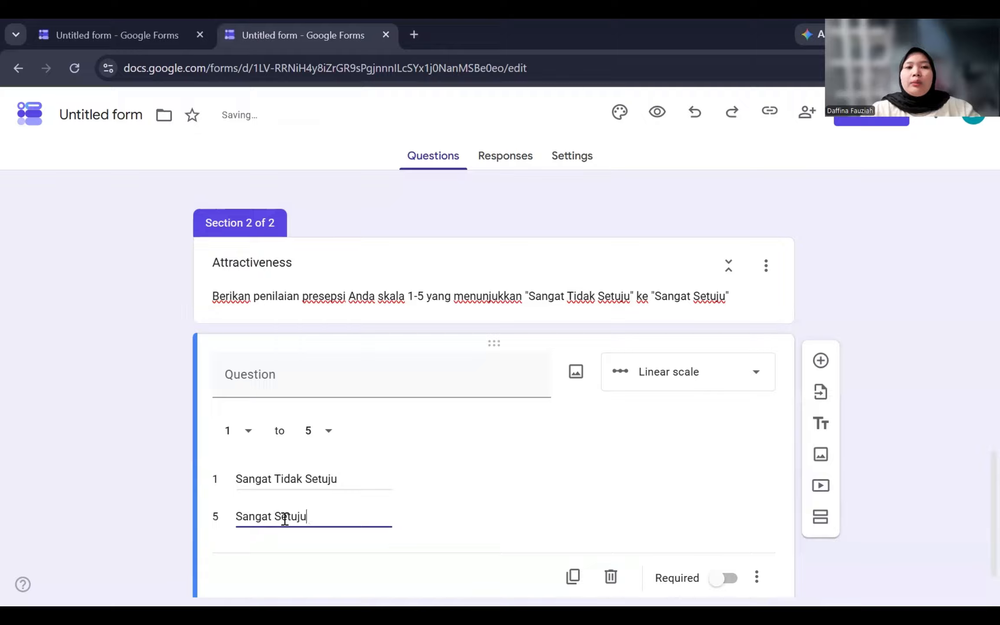
Step: Title the question "Menurut Saya, host Tiktok live shopping memiliki gaya visual yang menarik, termasuk dandanan dan cara presentasi secara keseluruhan"
{"action": "left_click", "coordinate": [350, 381]}
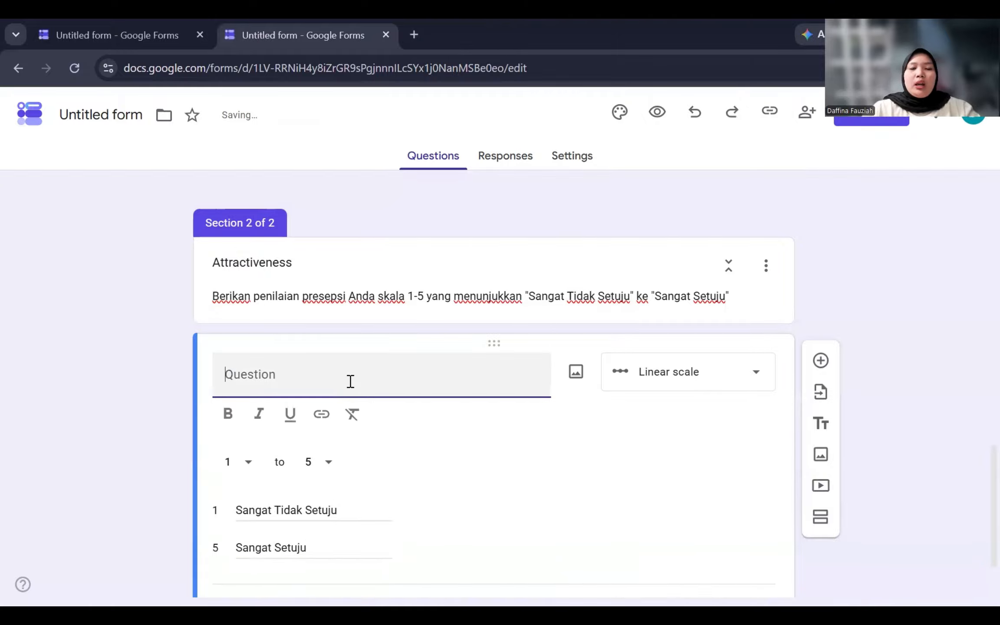
{"action": "type", "text": "Menurut Saya, host"}
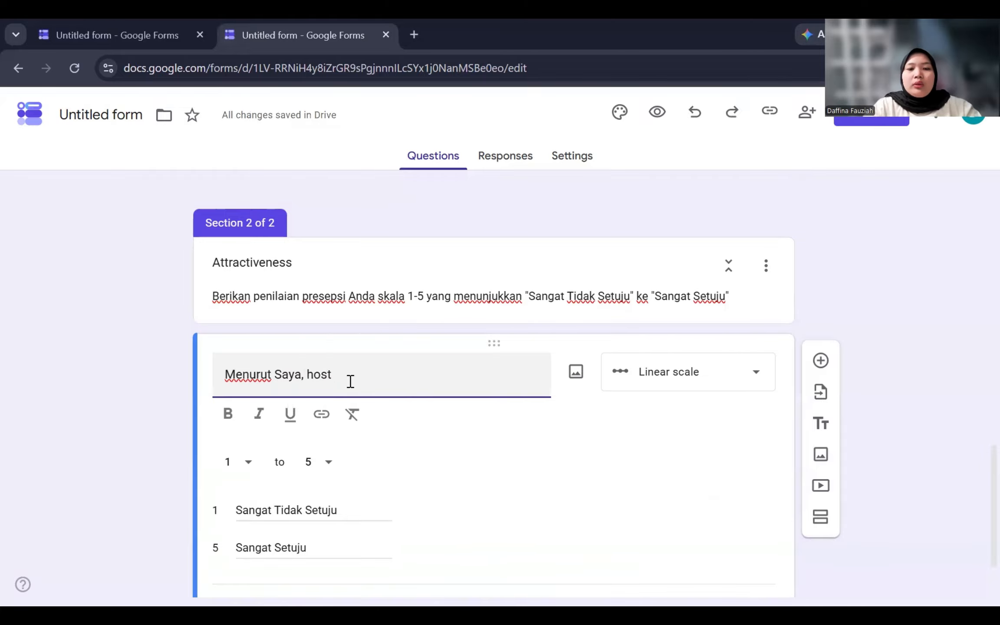
{"action": "type", "text": " Tiktok live shopping memiliki gaya visual yang menarik,"}
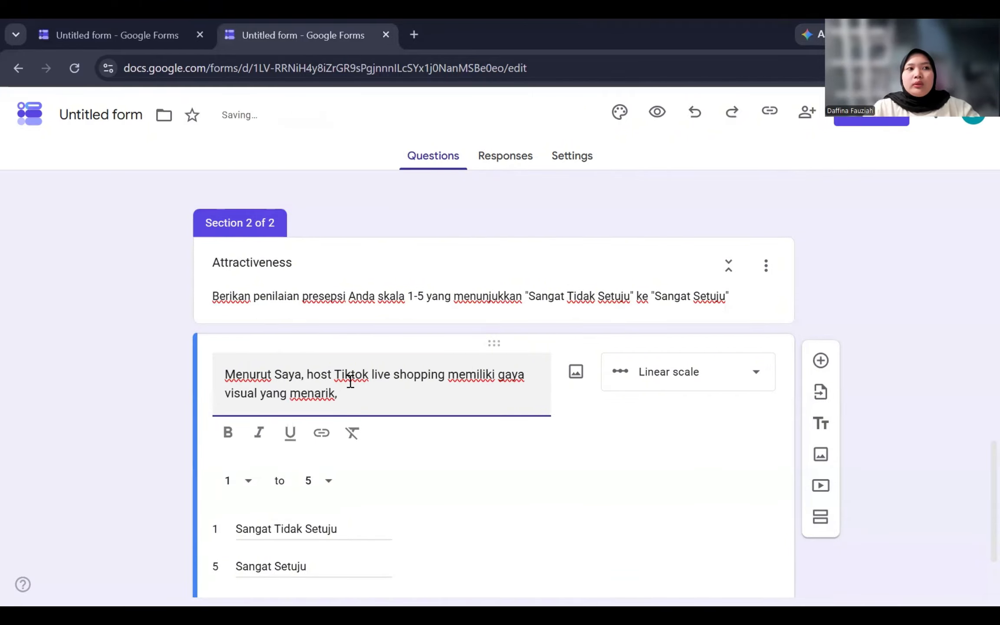
{"action": "type", "text": " termasuk dandanan dan cara presentasi secara keseluruhan"}
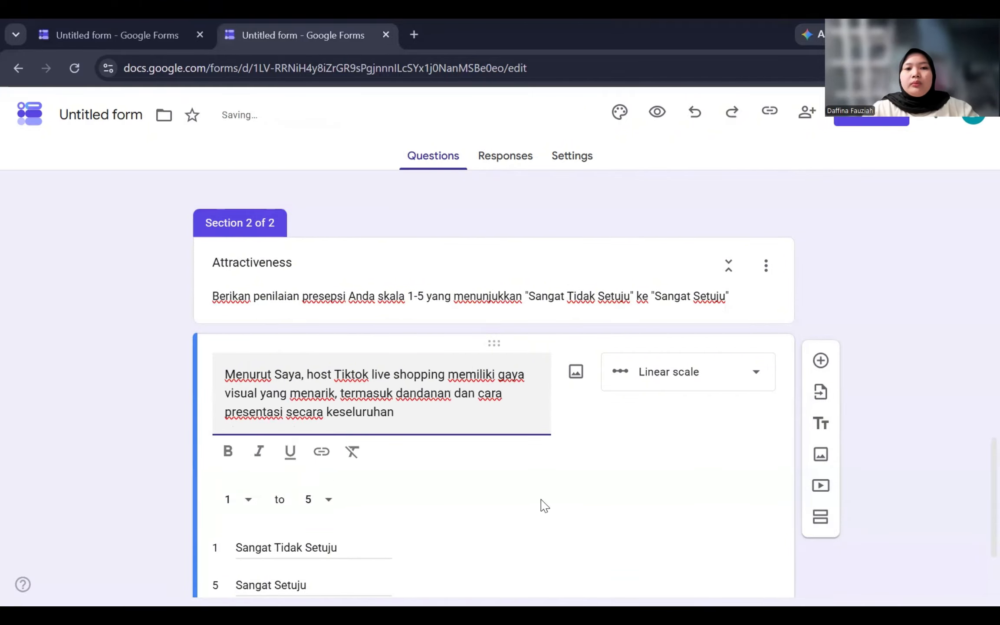
Step: Duplicate the question and retitle the copy "Menurut Saya, host Tiktok live shopping melibatkan dan memikay penonton melalui kepribadian dan energi mereka"
{"action": "scroll", "coordinate": [545, 506], "scroll_direction": "down", "scroll_amount": 3}
{"action": "left_click", "coordinate": [569, 519]}
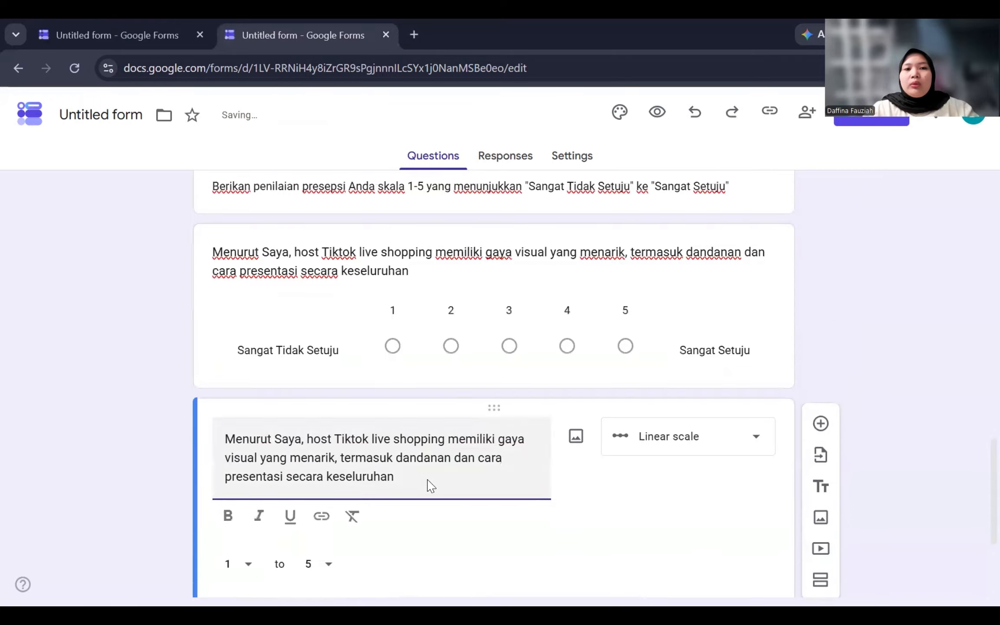
{"action": "left_click_drag", "start_coordinate": [402, 317], "coordinate": [301, 280]}
{"action": "left_click_drag", "start_coordinate": [447, 272], "coordinate": [461, 321]}
{"action": "type", "text": "melibatkan dan memi"}
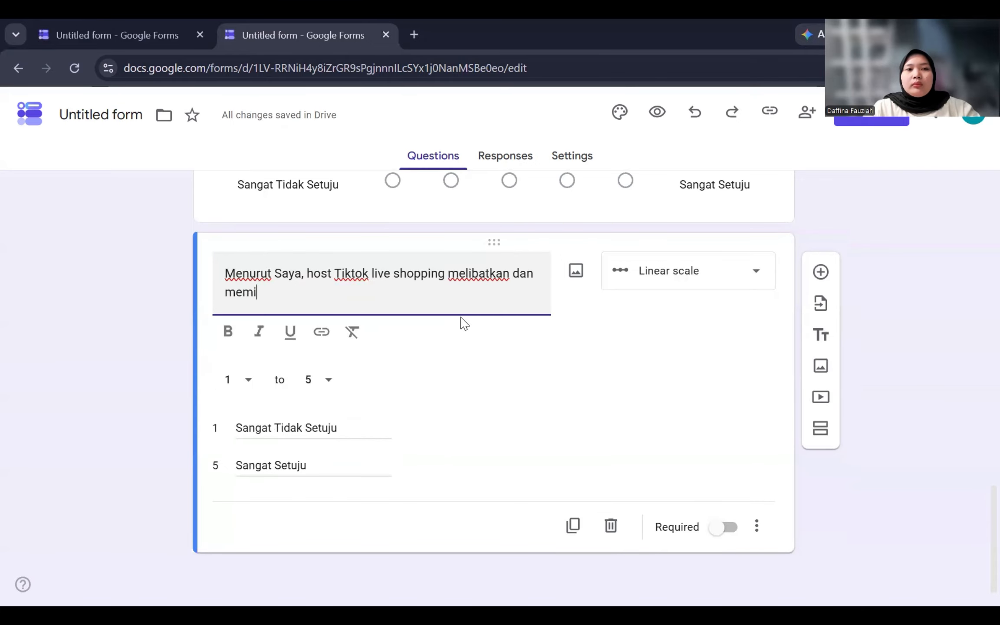
{"action": "type", "text": "kay penonton melalui kepribadian dan energi mereka"}
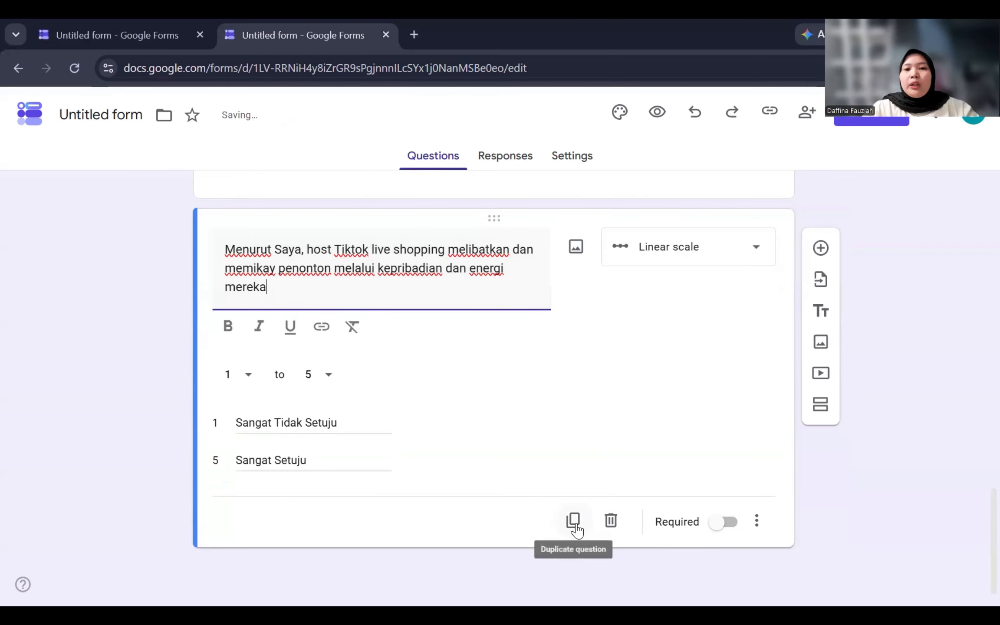
Step: Duplicate the second Attractiveness question and replace the wording after "live shopping" in the copy with "tampil dengan ekspresi"
{"action": "left_click", "coordinate": [574, 523]}
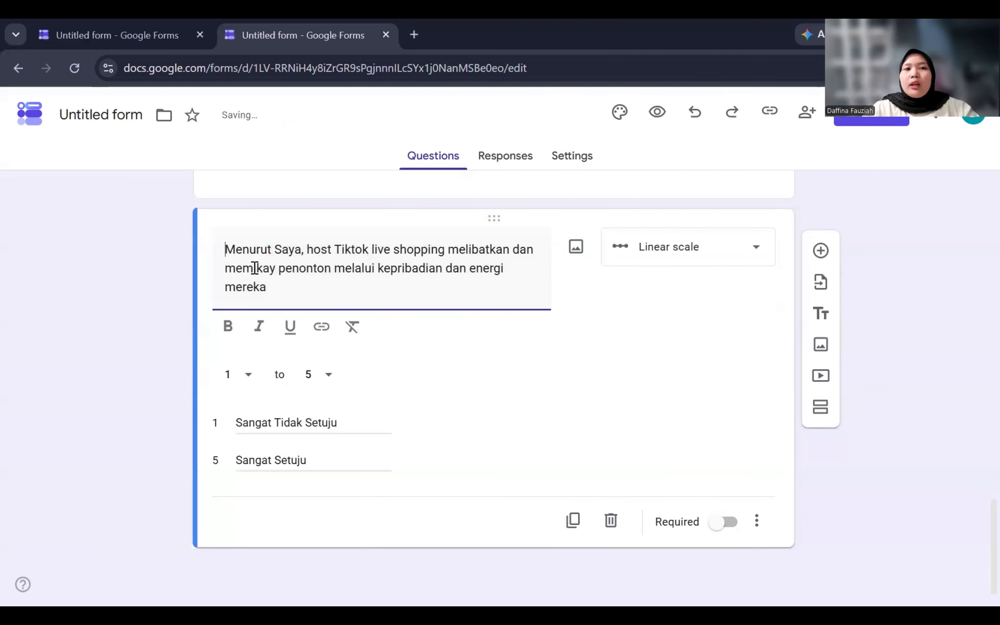
{"action": "left_click_drag", "start_coordinate": [275, 287], "coordinate": [449, 251]}
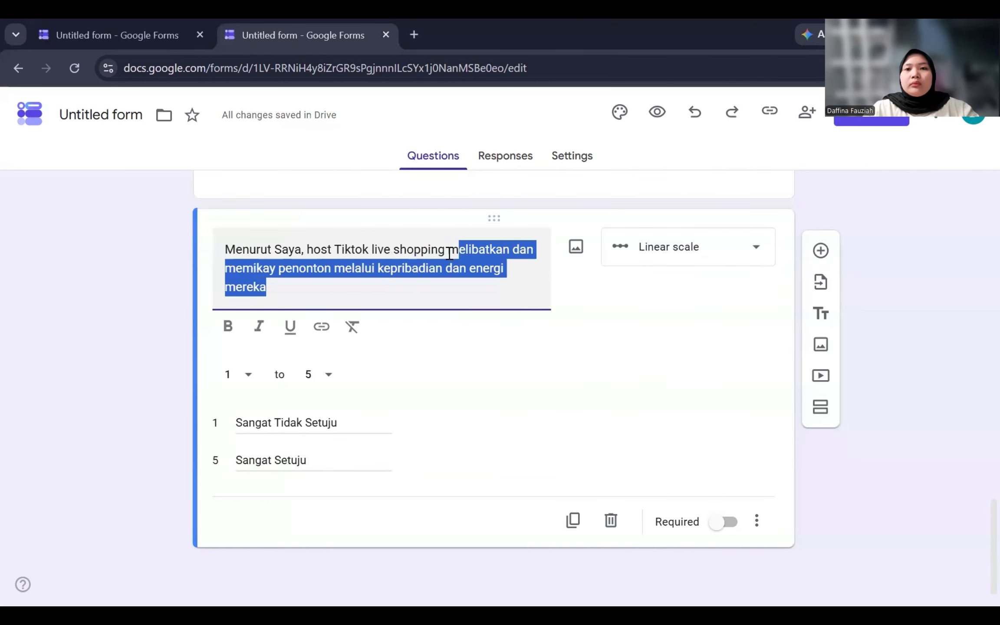
{"action": "type", "text": "tampil dengan ekspresi"}
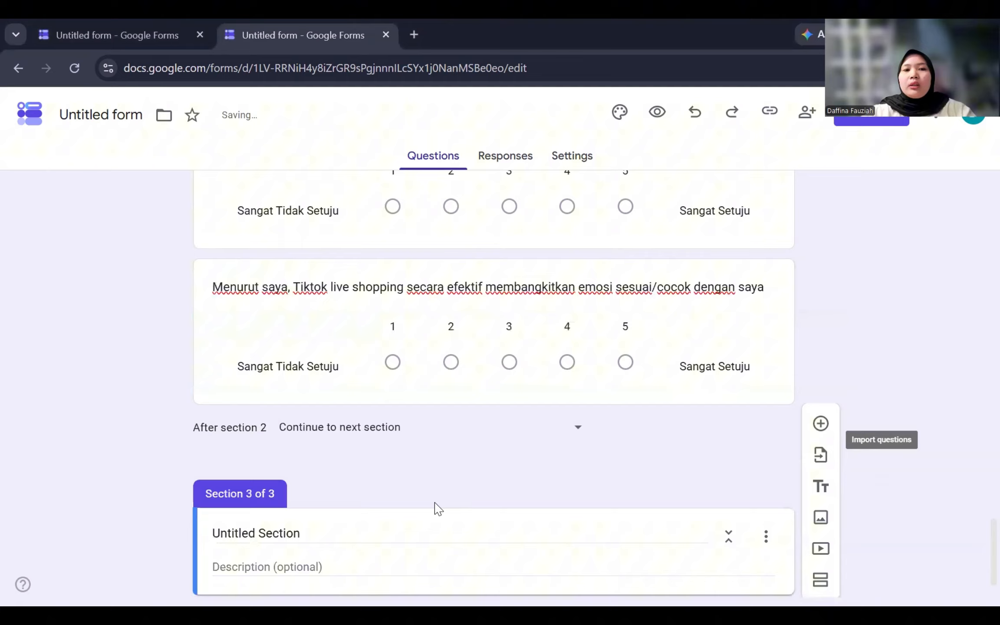
Step: Replace the default title of the new untitled third section with "Enjoyment"
{"action": "scroll", "coordinate": [436, 509], "scroll_direction": "down", "scroll_amount": 1}
{"action": "left_click", "coordinate": [321, 482]}
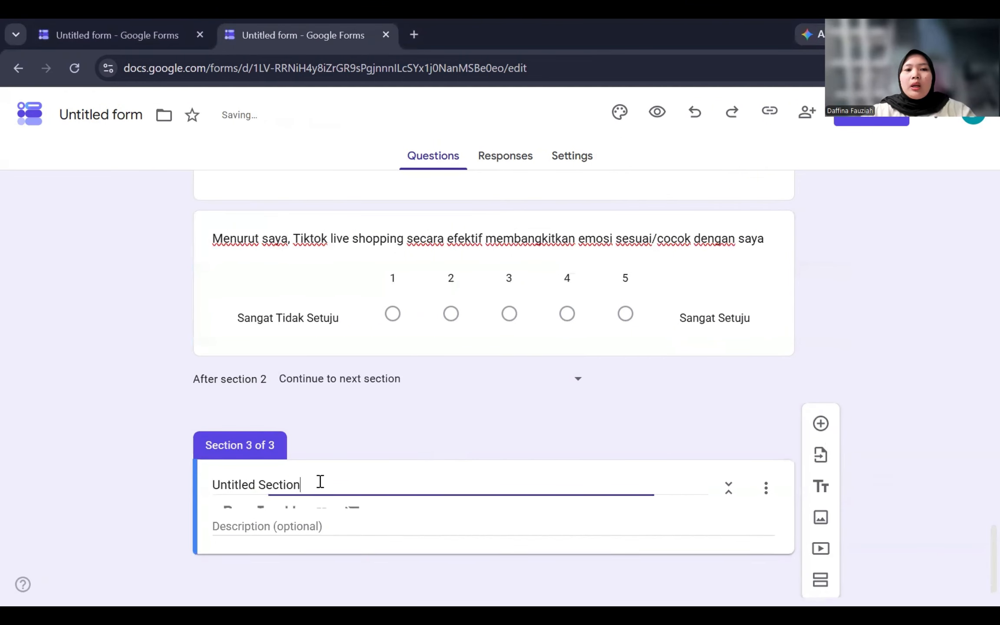
{"action": "key", "text": "BackSpace"}
{"action": "key", "text": "BackSpace"}
{"action": "key", "text": "BackSpace"}
{"action": "key", "text": "BackSpace"}
{"action": "key", "text": "BackSpace"}
{"action": "key", "text": "BackSpace"}
{"action": "key", "text": "BackSpace"}
{"action": "key", "text": "BackSpace"}
{"action": "key", "text": "BackSpace"}
{"action": "key", "text": "BackSpace"}
{"action": "key", "text": "BackSpace"}
{"action": "key", "text": "BackSpace"}
{"action": "key", "text": "BackSpace"}
{"action": "key", "text": "BackSpace"}
{"action": "key", "text": "BackSpace"}
{"action": "key", "text": "BackSpace"}
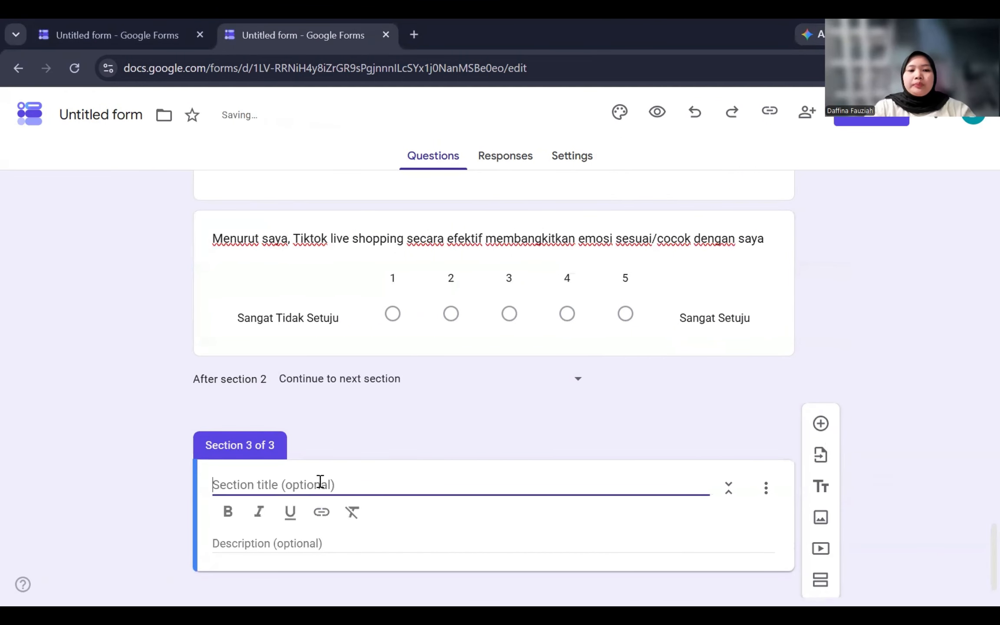
{"action": "type", "text": "Enjoyme"}
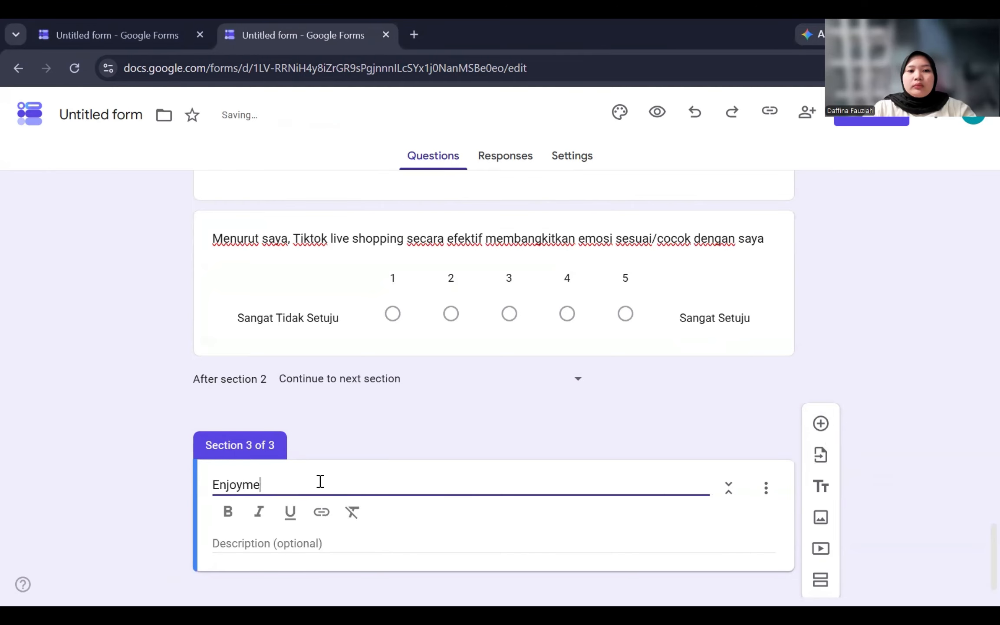
{"action": "type", "text": "nt"}
Step: Copy the Attractiveness description "Berikan penilaian presepsi Anda skala 1-5 yang menunjukkan "Sangat Tidak Setuju" ke "Sangat Setuju"" into the Enjoyment section
{"action": "scroll", "coordinate": [320, 482], "scroll_direction": "up", "scroll_amount": 15}
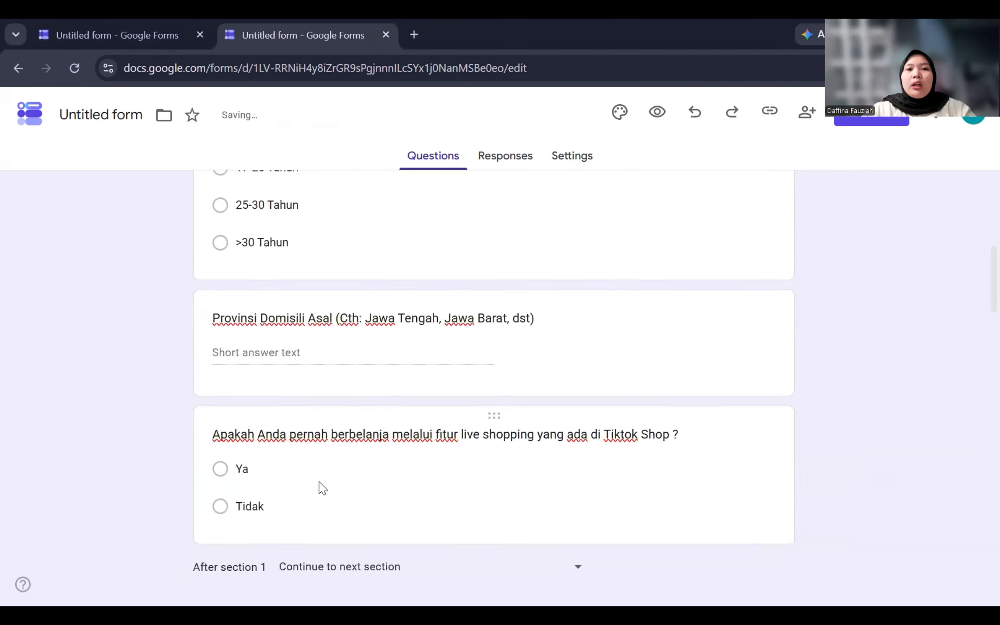
{"action": "scroll", "coordinate": [321, 484], "scroll_direction": "down", "scroll_amount": 10}
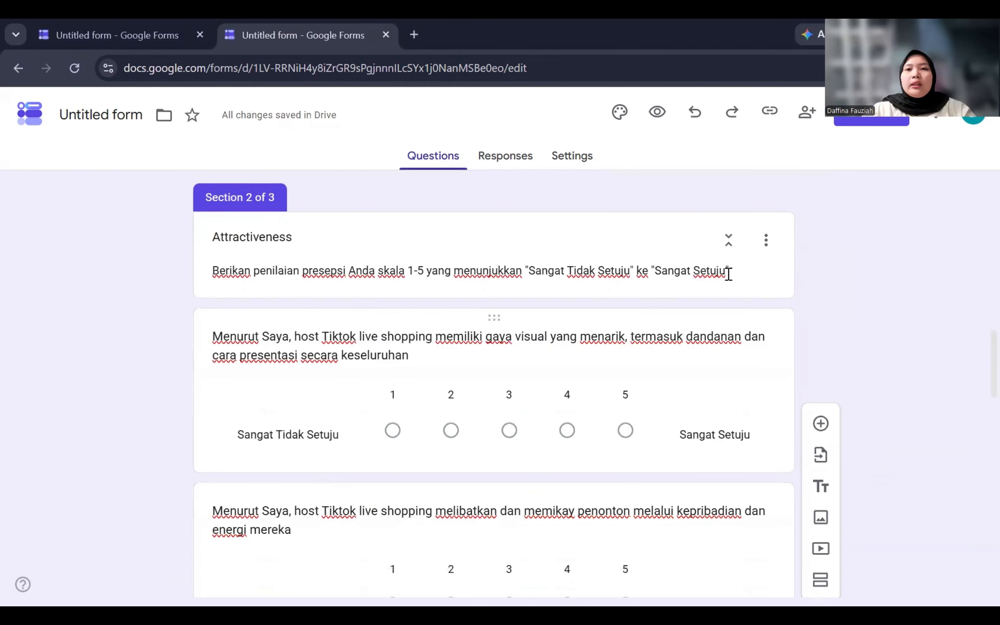
{"action": "triple_click", "coordinate": [729, 274]}
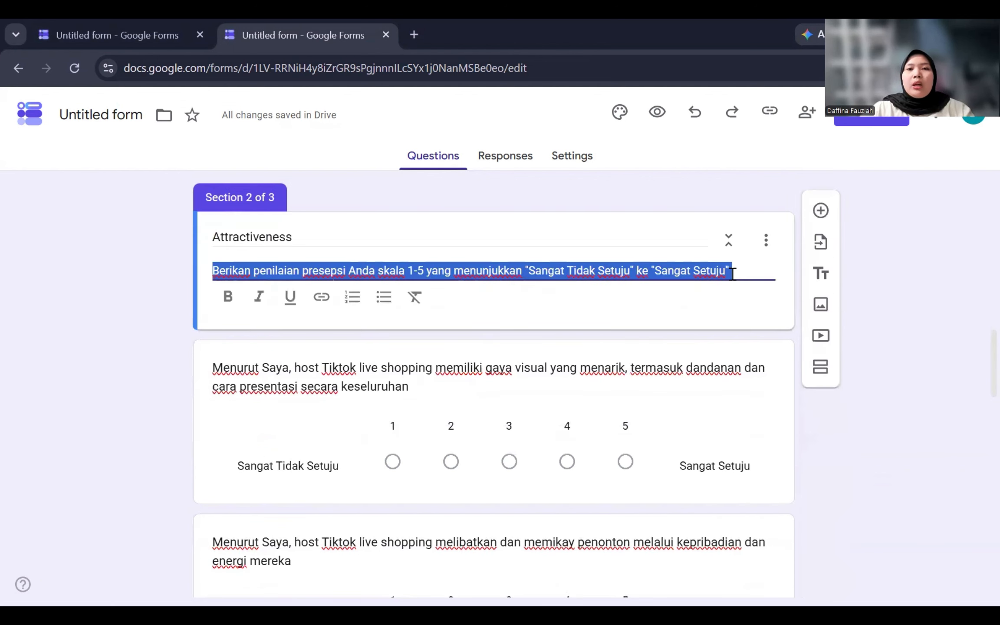
{"action": "scroll", "coordinate": [731, 278], "scroll_direction": "down", "scroll_amount": 15}
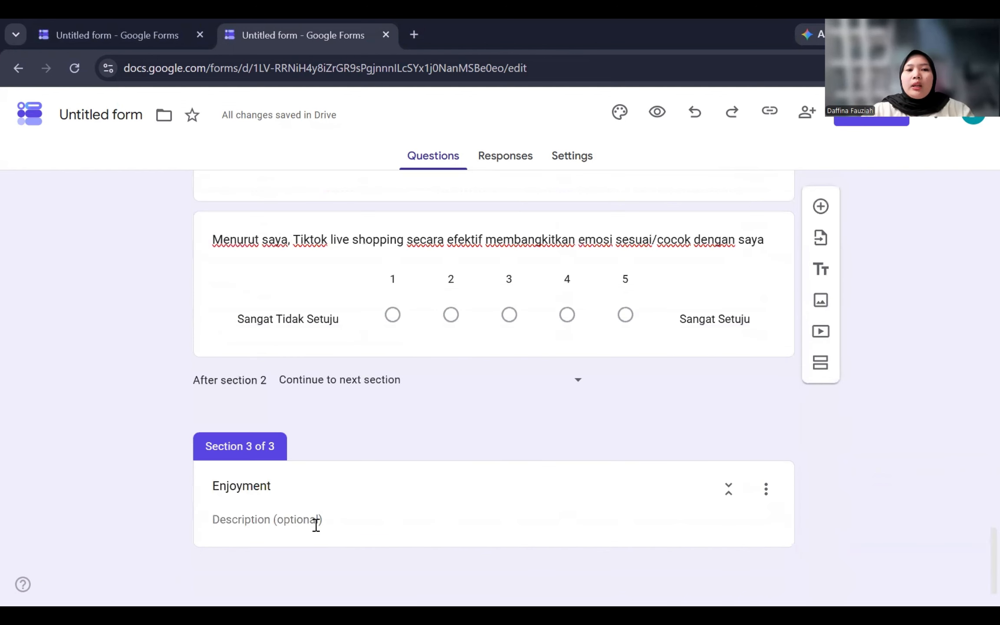
{"action": "left_click", "coordinate": [316, 524]}
{"action": "type", "text": "Berikan penilaian persepsi Anda skala 1-5 yang menunjukkan \"Sangat Tidak Setuju\" ke \"Sangat Setuju\""}
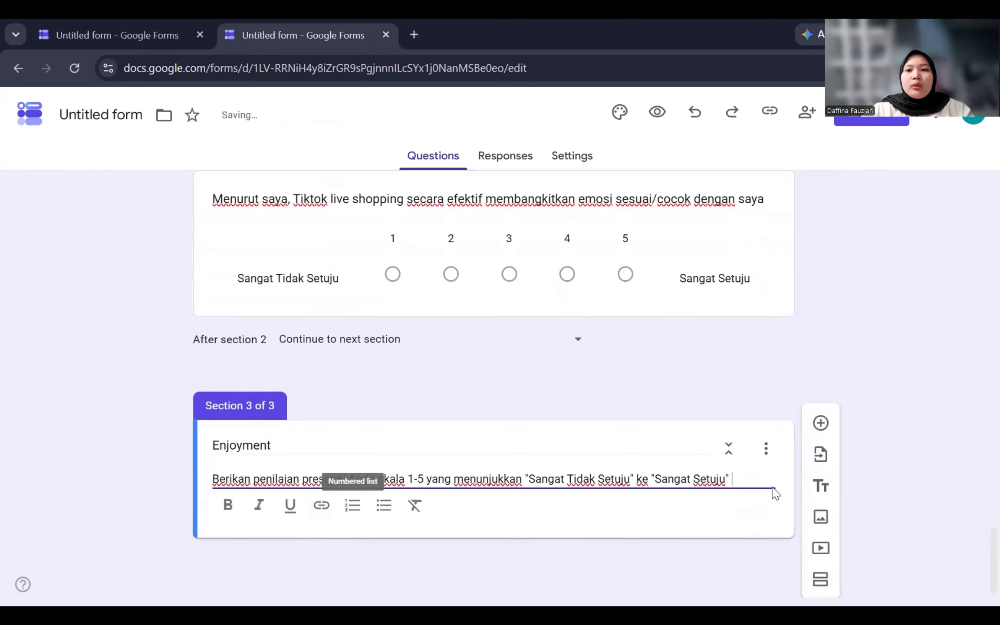
Step: Add a 1 to 5 Linear scale question to the Enjoyment section, labelling 1 "Sangat Tidak Setuju" and 5 "Sangat Setuju"
{"action": "left_click", "coordinate": [821, 423]}
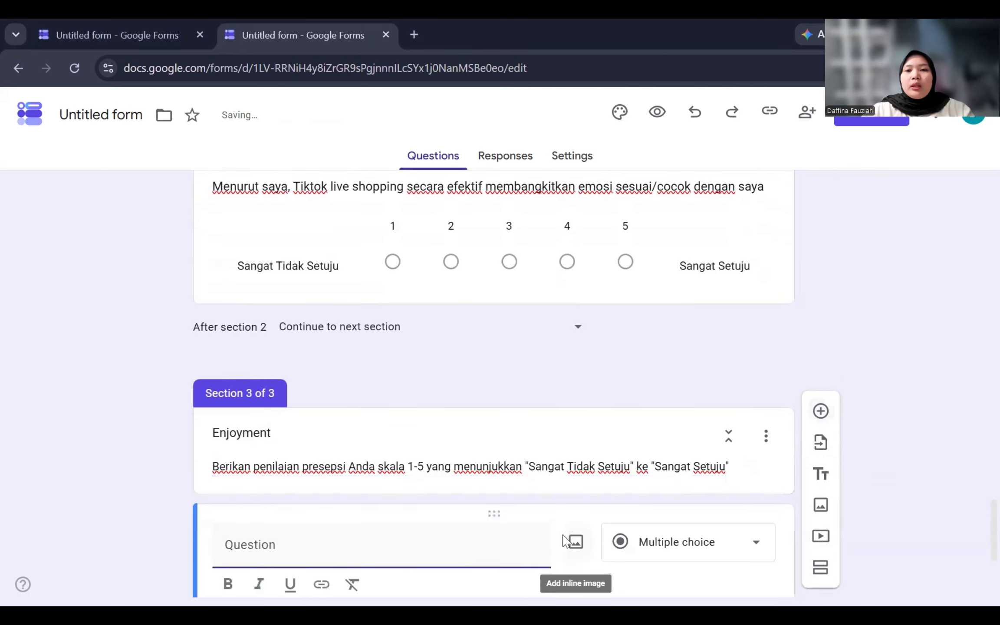
{"action": "left_click", "coordinate": [721, 347]}
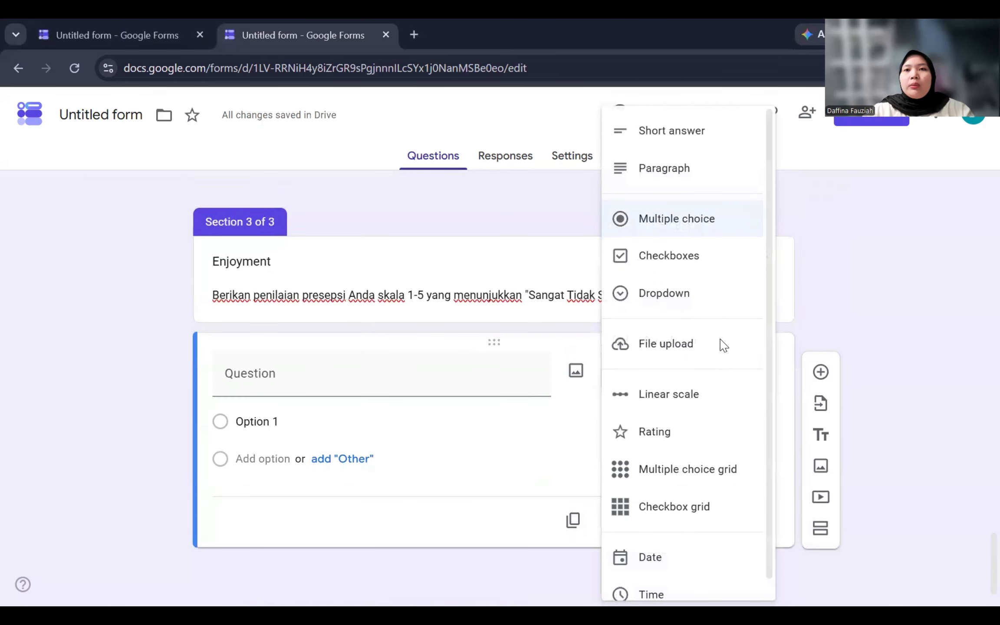
{"action": "left_click", "coordinate": [688, 400]}
{"action": "left_click", "coordinate": [302, 482]}
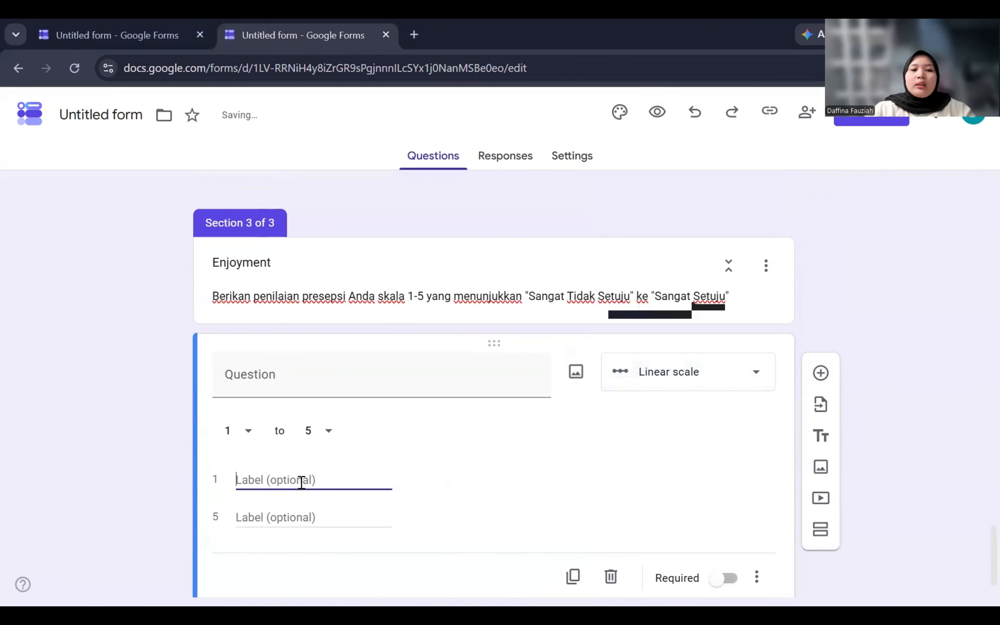
{"action": "type", "text": "Sangat"}
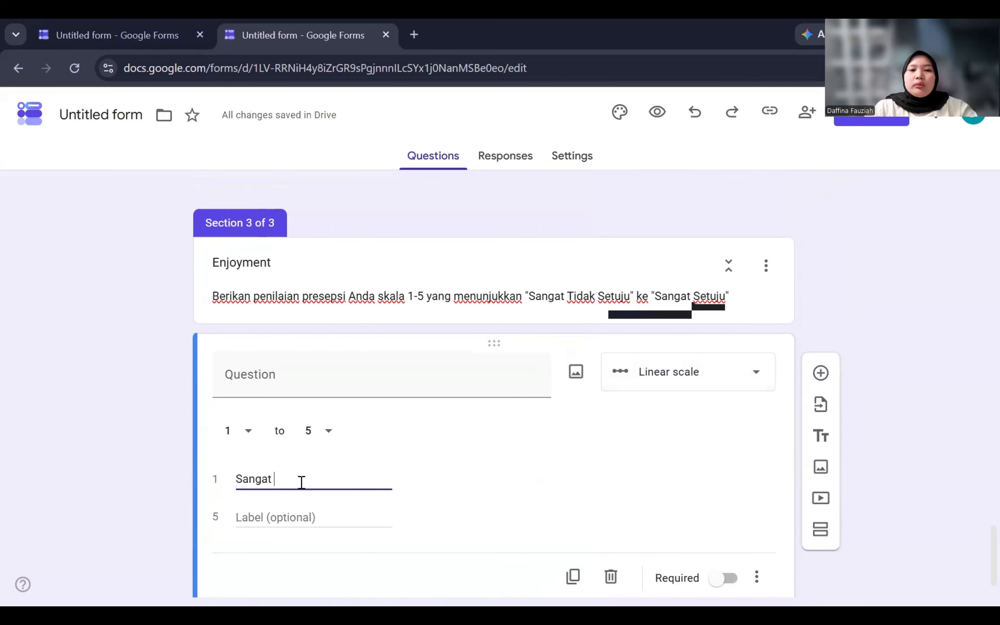
{"action": "type", "text": " Tidak Setu"}
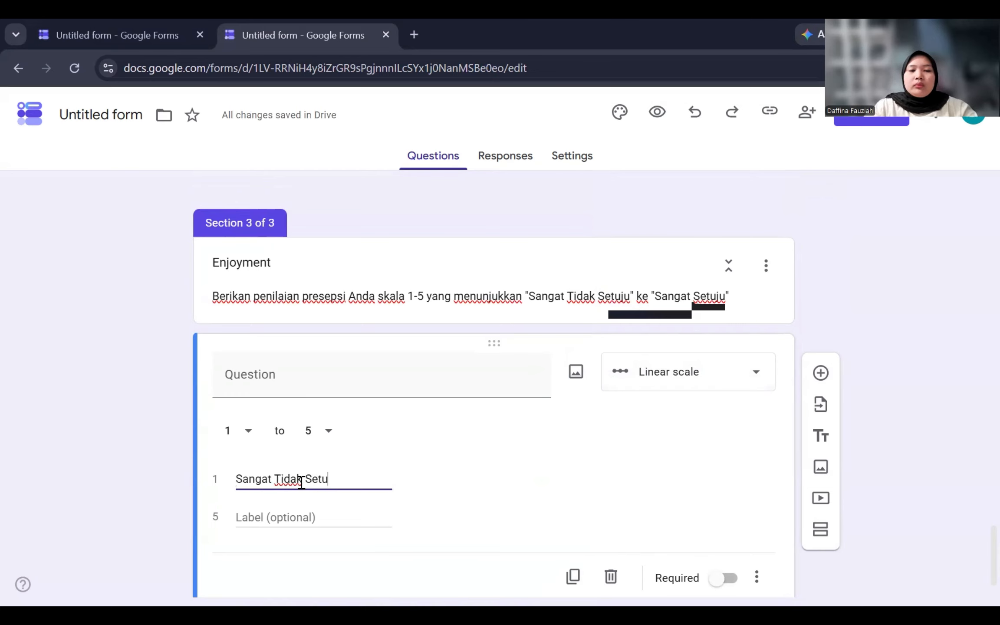
{"action": "type", "text": "ju"}
{"action": "left_click", "coordinate": [276, 519]}
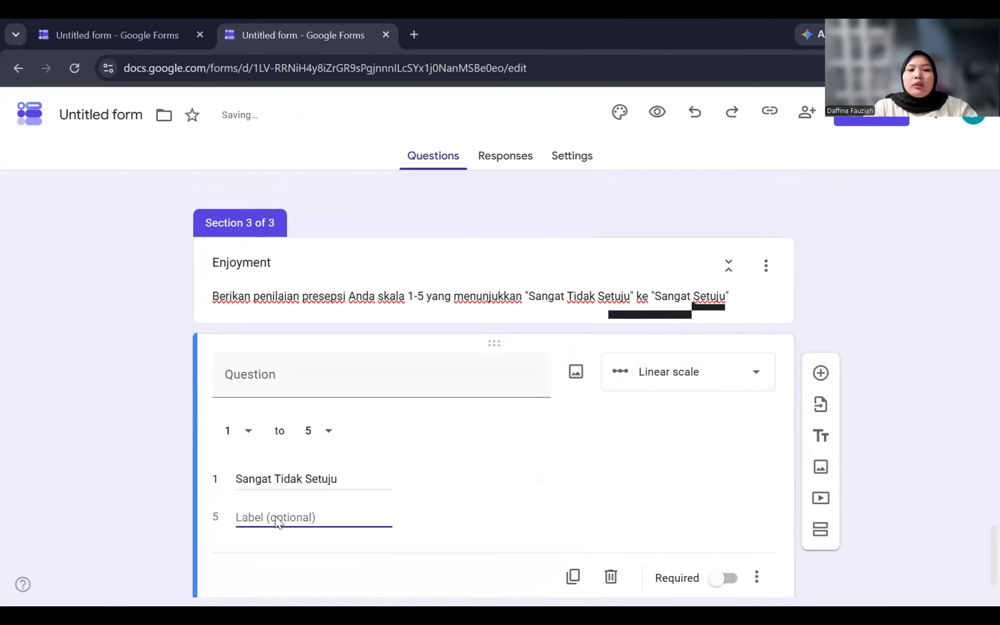
{"action": "type", "text": "Sangat Se"}
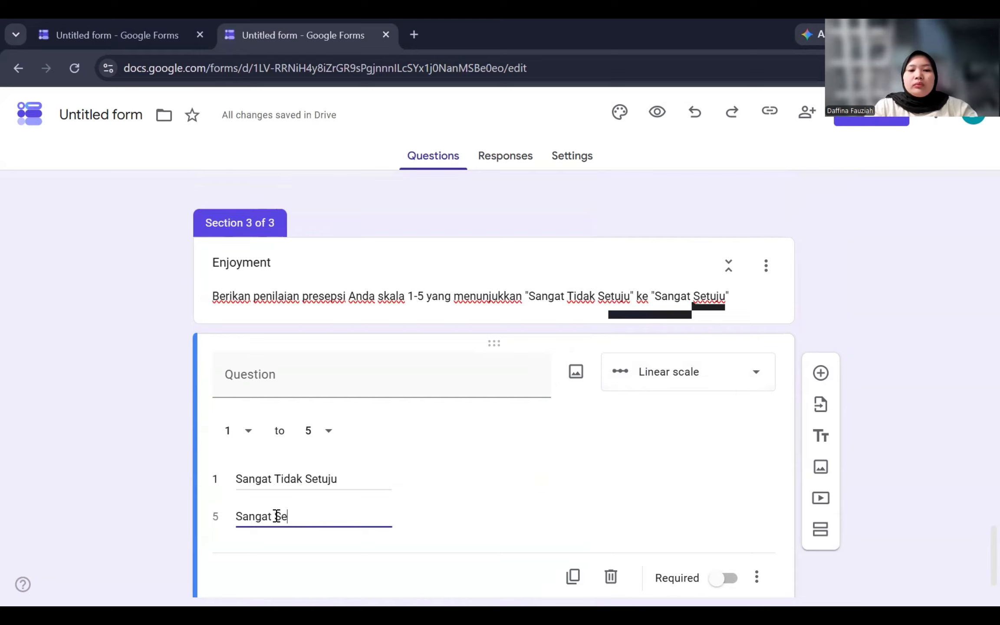
{"action": "type", "text": "tuju"}
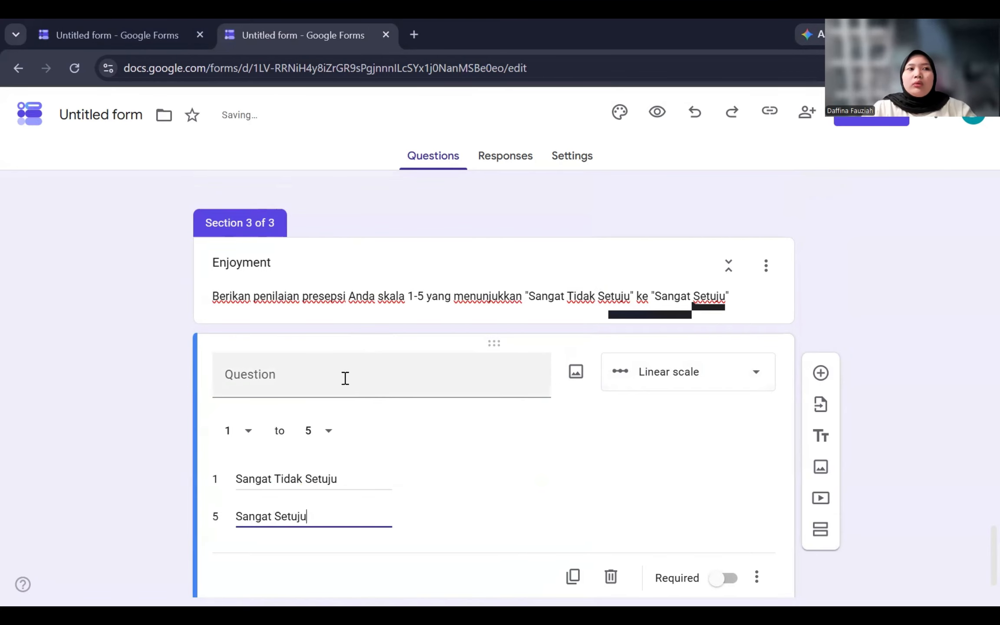
{"action": "left_click", "coordinate": [345, 379]}
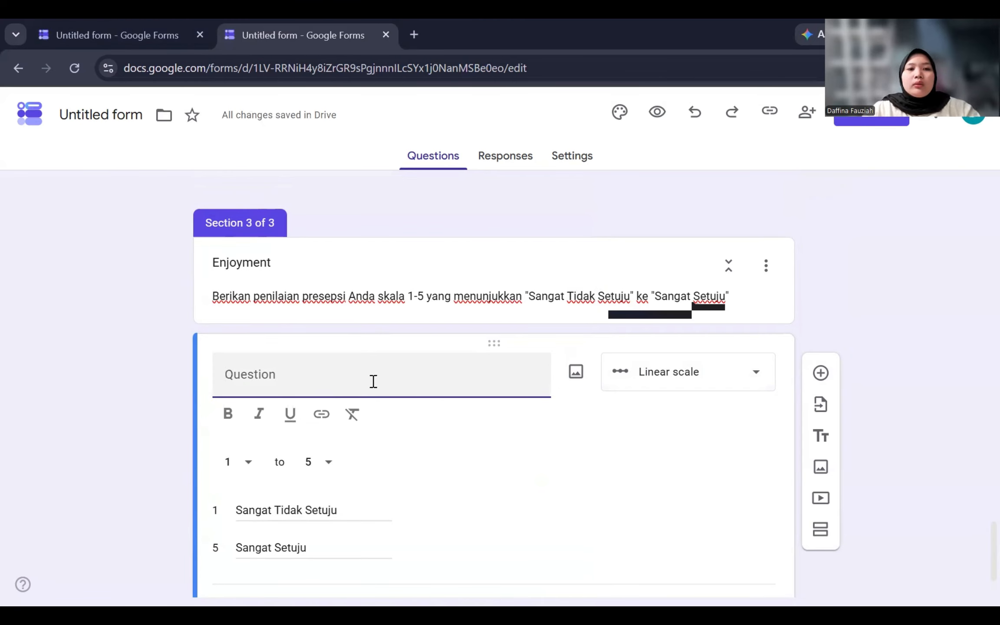
Step: Word the first Enjoyment question "Saya sering merasakan emosi positif seperti kegembiraan dan kesenangan selama Tiktok live shopping"
{"action": "type", "text": "Saya sering merasakan emosiu positif"}
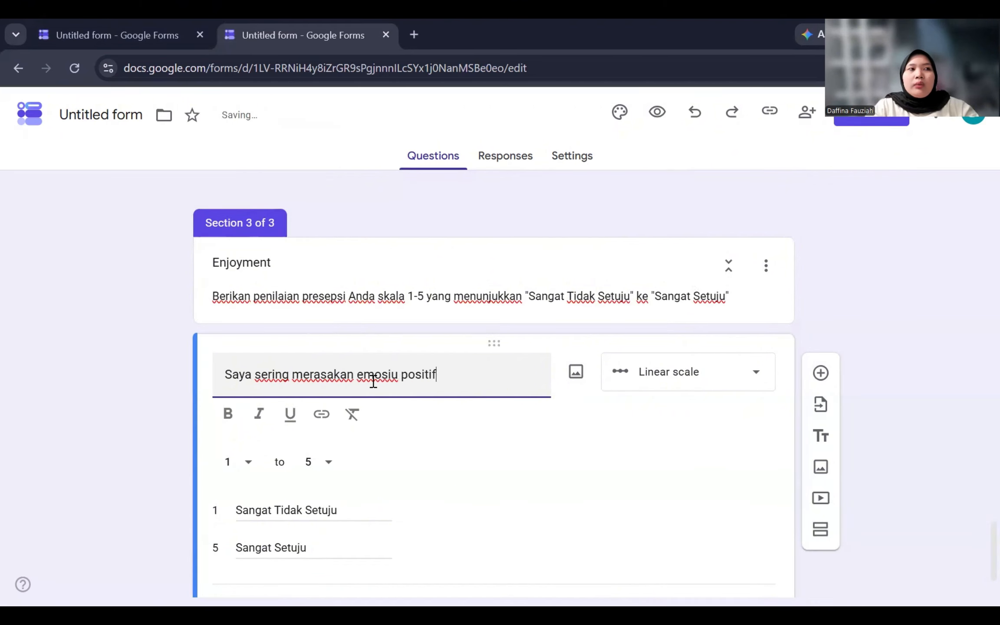
{"action": "type", "text": " seperti kegembiraan dan kese"}
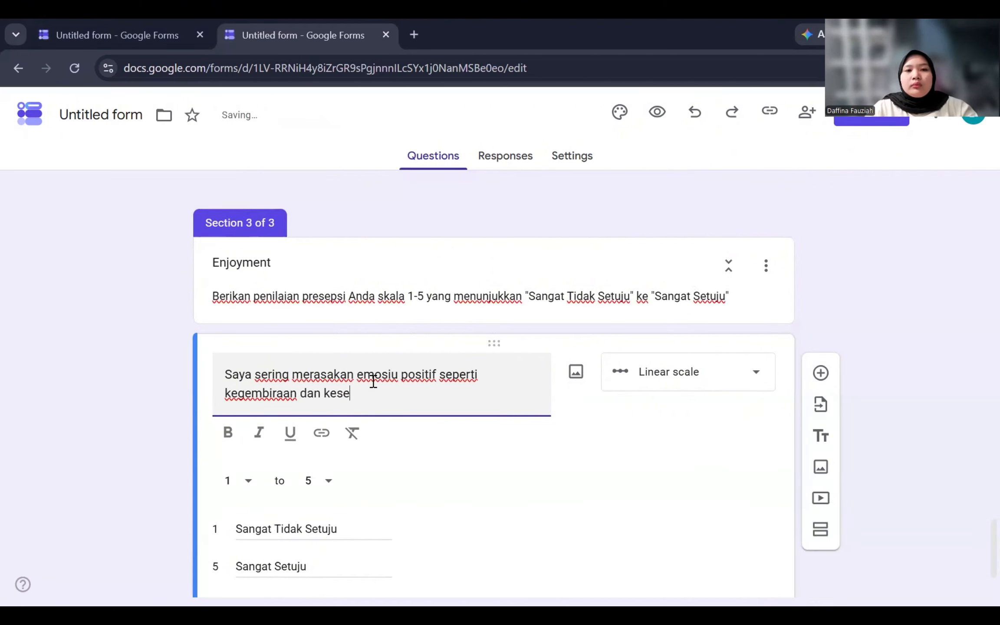
{"action": "type", "text": "nangan selama Tiktok live shopping"}
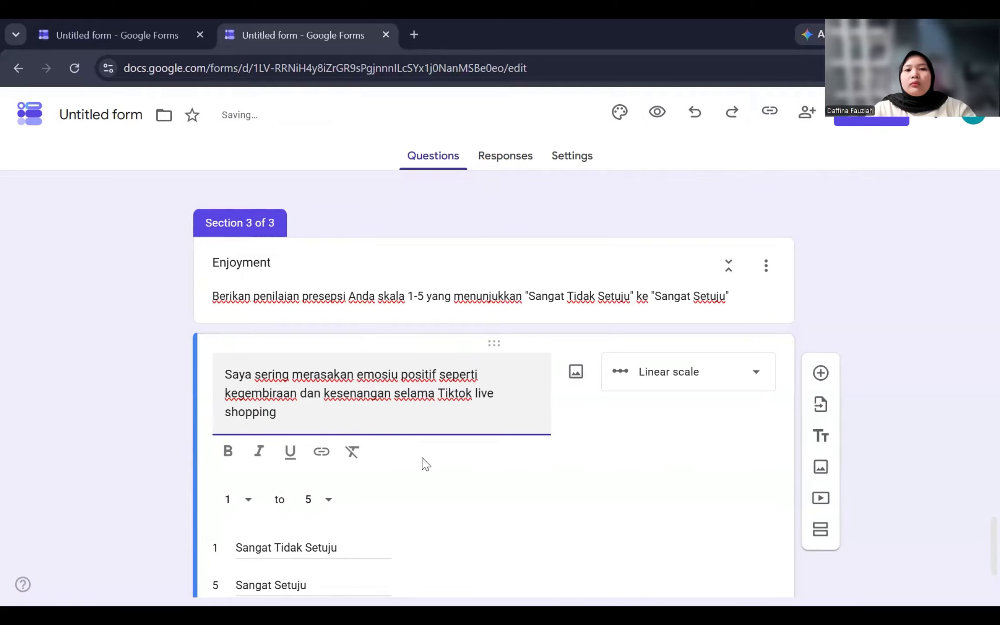
{"action": "scroll", "coordinate": [448, 486], "scroll_direction": "down", "scroll_amount": 3}
{"action": "scroll", "coordinate": [464, 427], "scroll_direction": "up", "scroll_amount": 2}
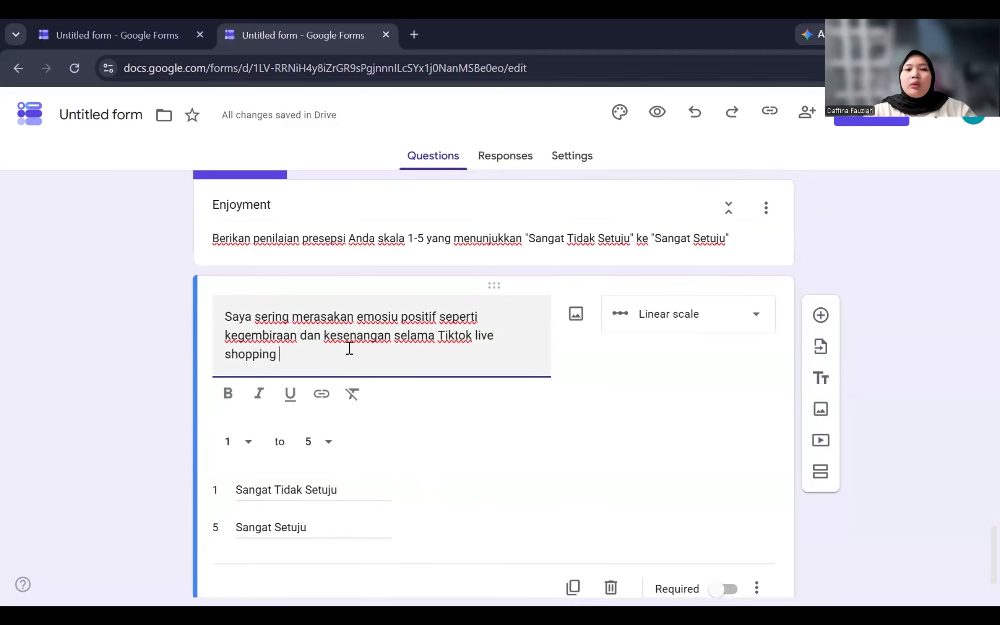
{"action": "left_click", "coordinate": [398, 318]}
{"action": "key", "text": "BackSpace"}
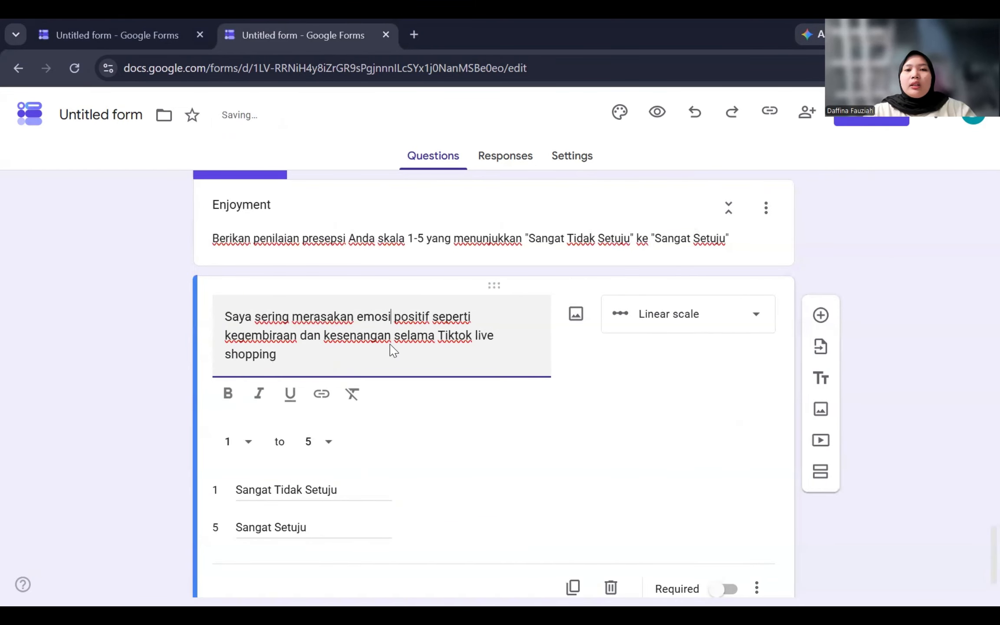
Step: Duplicate the first Enjoyment question and reword the copy as "Saya sangat puas dengan pengalaman Tiktok live shopping secara keseluruhan"
{"action": "scroll", "coordinate": [391, 348], "scroll_direction": "down", "scroll_amount": 2}
{"action": "left_click", "coordinate": [574, 520]}
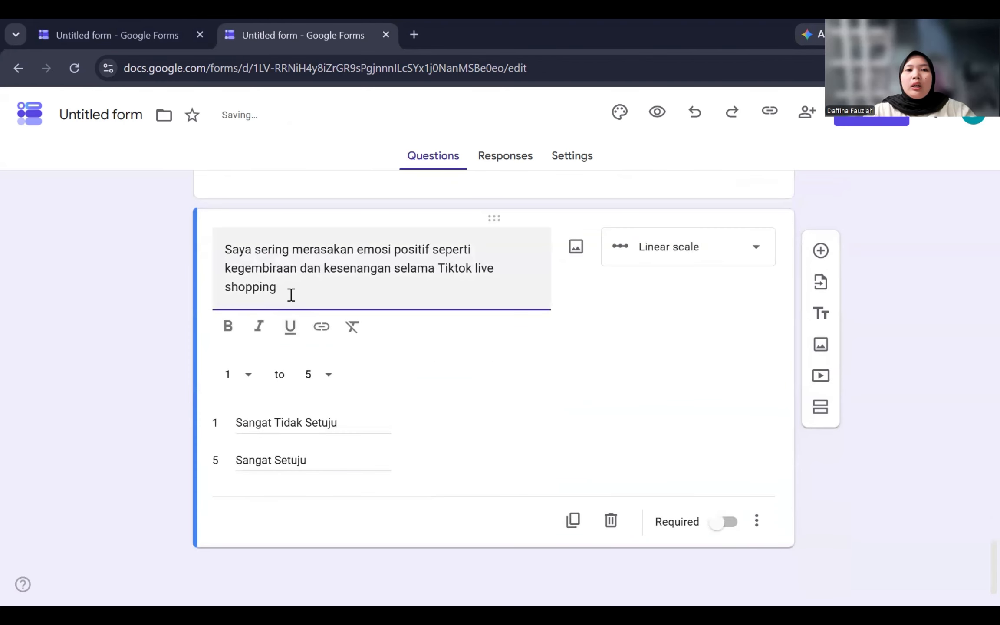
{"action": "left_click_drag", "start_coordinate": [288, 295], "coordinate": [222, 249]}
{"action": "type", "text": "Saya sangat puas de"}
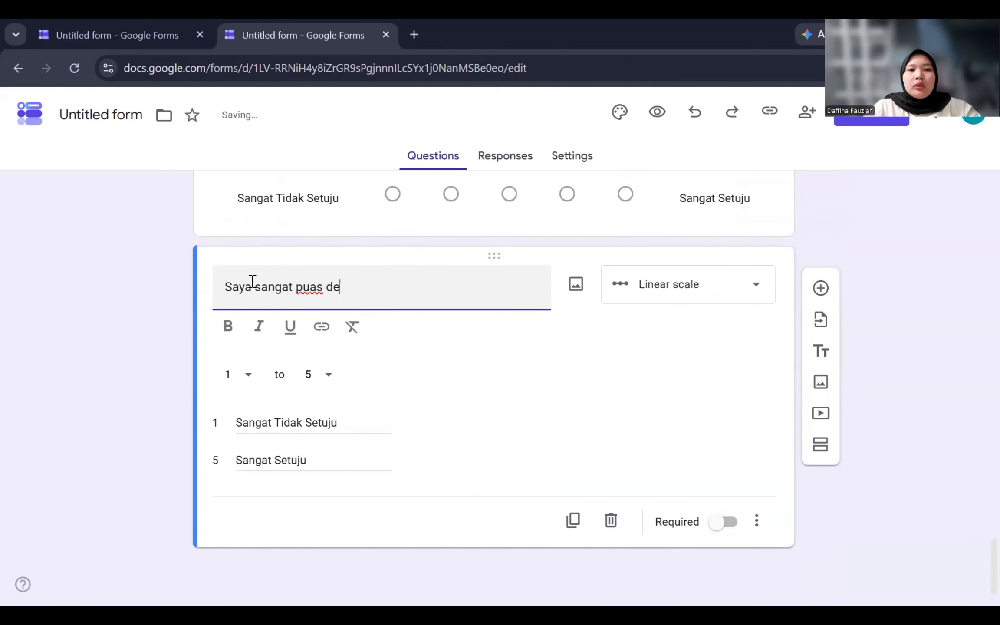
{"action": "type", "text": "ngan pengalaman Tiktok live shopping secara keseluruhan"}
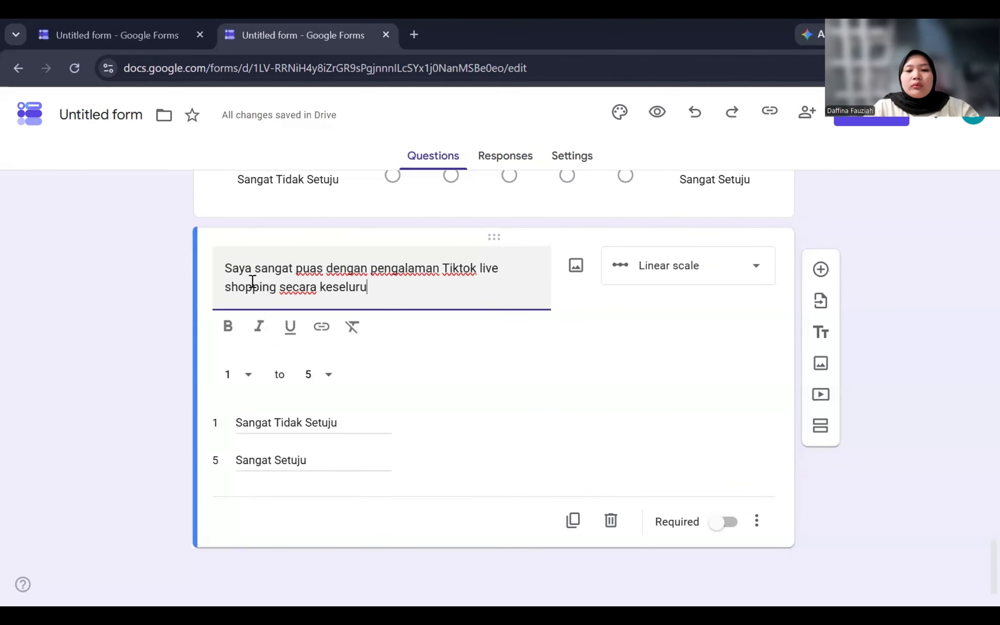
{"action": "left_click", "coordinate": [473, 471]}
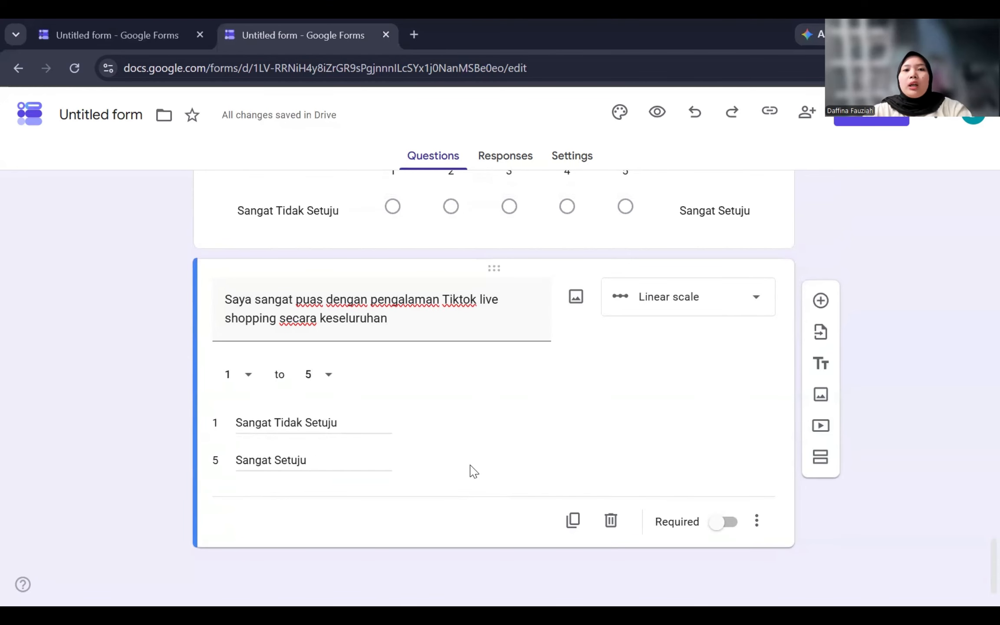
Step: Publish the form for anyone with the link
{"action": "scroll", "coordinate": [474, 471], "scroll_direction": "up", "scroll_amount": 2}
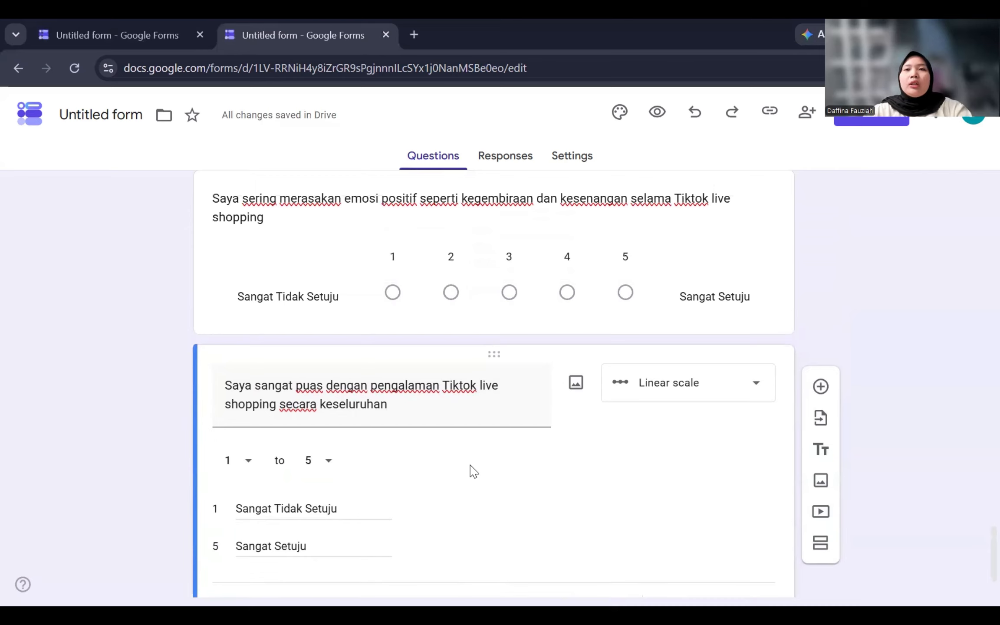
{"action": "scroll", "coordinate": [577, 402], "scroll_direction": "up", "scroll_amount": 2}
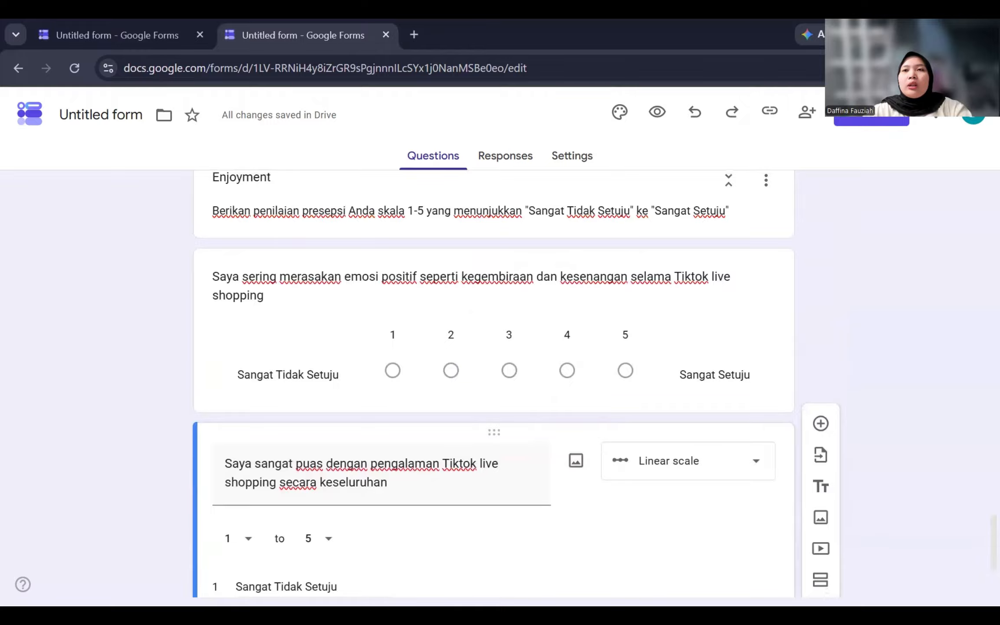
{"action": "left_click", "coordinate": [872, 112]}
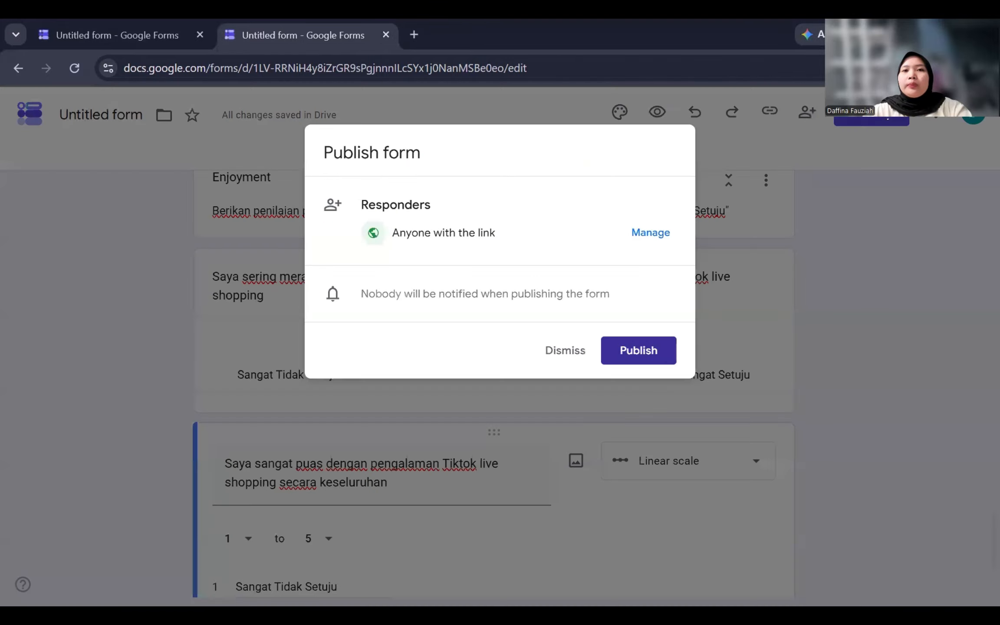
{"action": "left_click", "coordinate": [647, 352]}
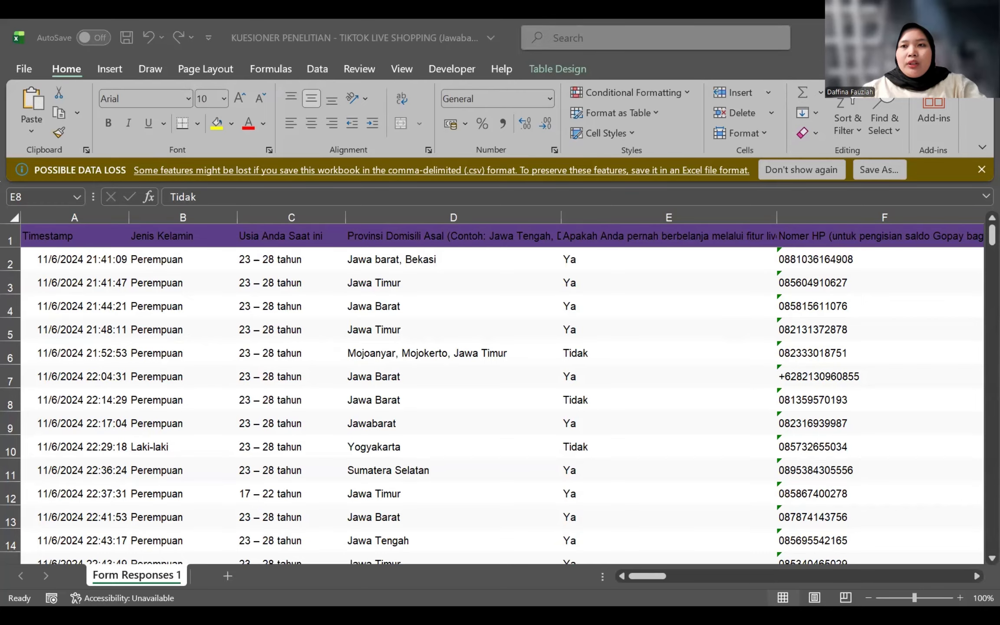
Step: In the Excel response workbook, replace the question header in G1 with "A1" and fill the code series across to A7 in M1
{"action": "scroll", "coordinate": [817, 319], "scroll_direction": "right", "scroll_amount": 5}
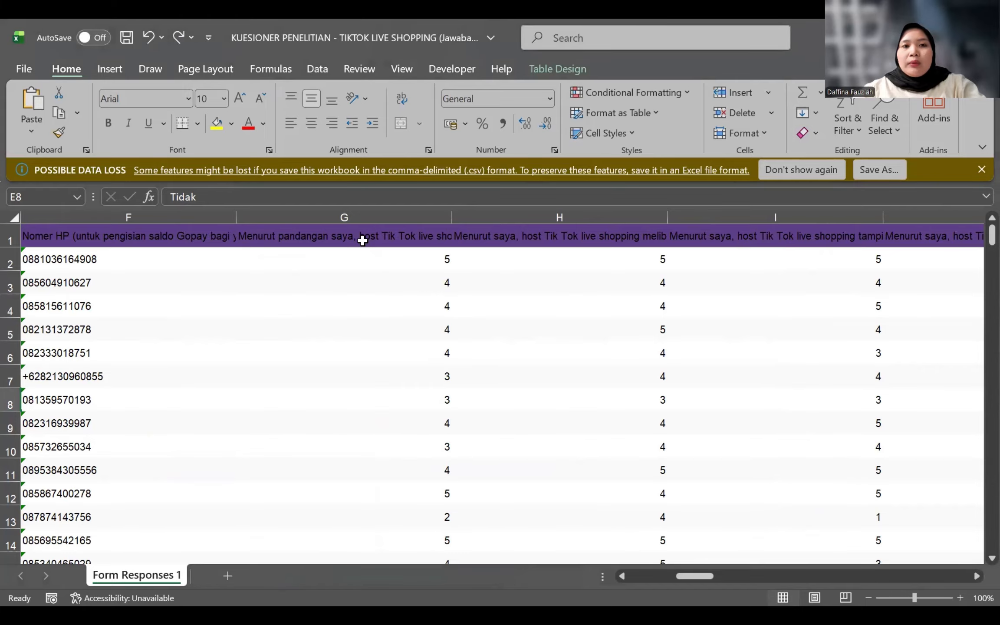
{"action": "left_click", "coordinate": [363, 241]}
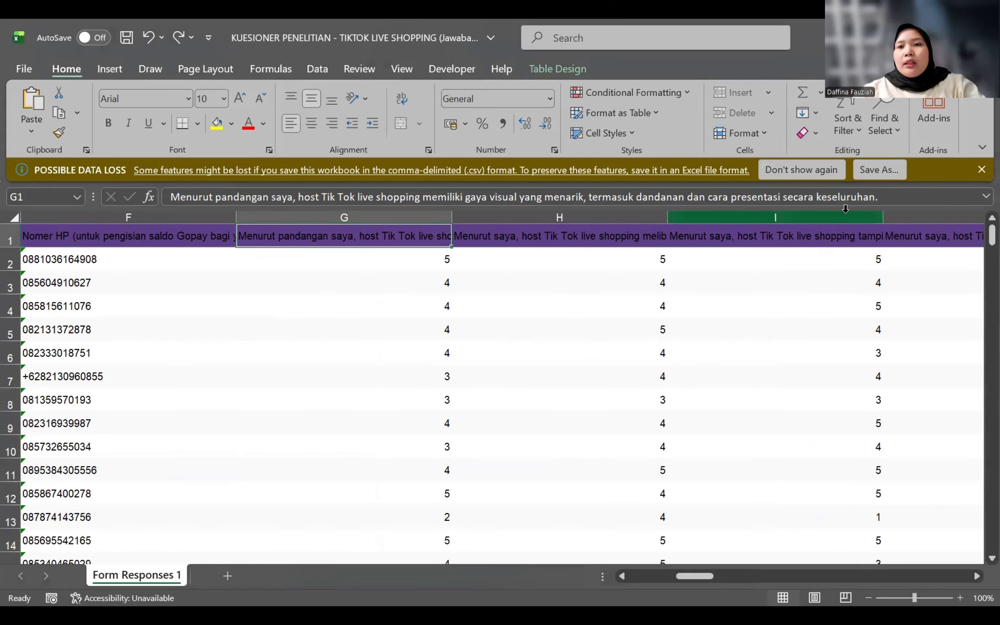
{"action": "left_click", "coordinate": [887, 200]}
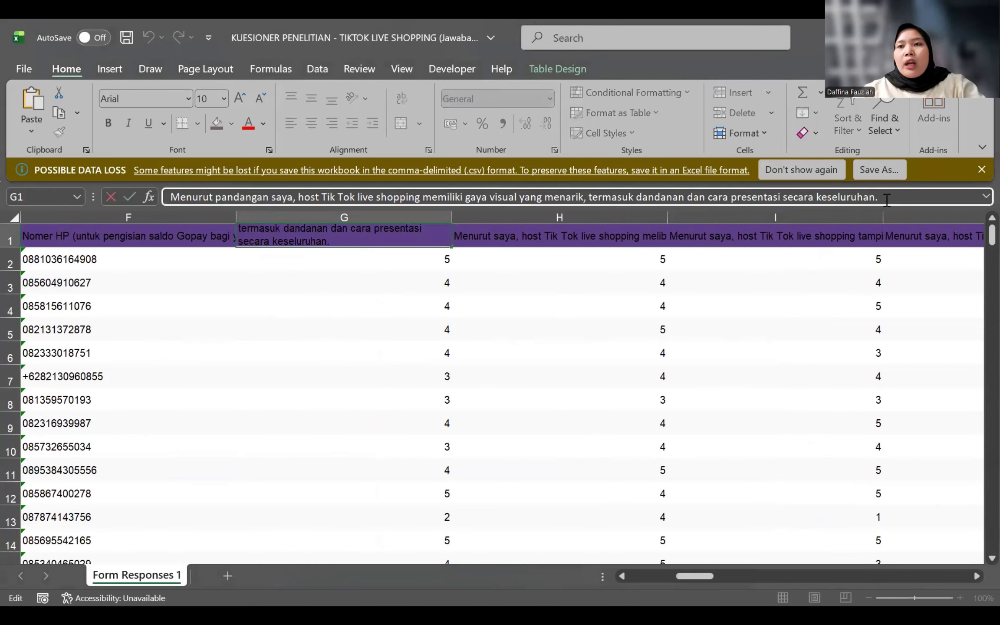
{"action": "left_click_drag", "start_coordinate": [887, 200], "coordinate": [157, 202]}
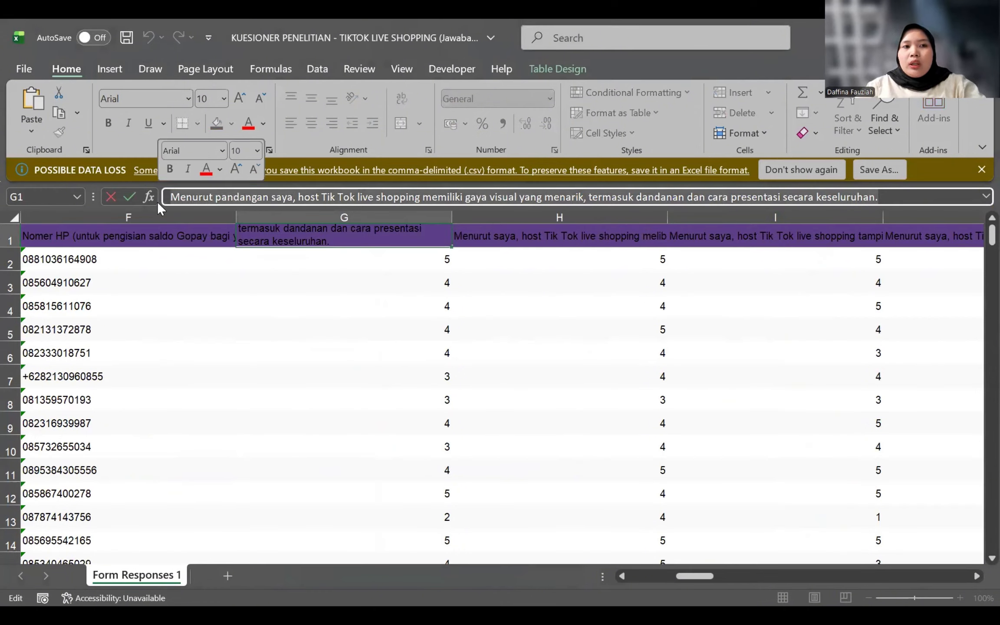
{"action": "key", "text": "BackSpace"}
{"action": "type", "text": "A"}
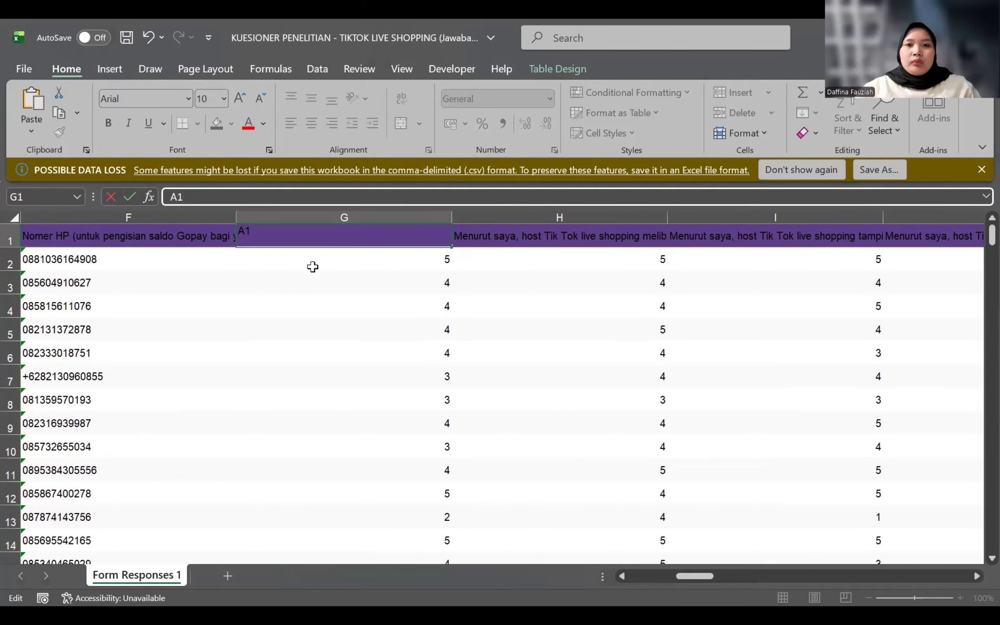
{"action": "type", "text": "1"}
{"action": "left_click", "coordinate": [446, 311]}
{"action": "left_click", "coordinate": [406, 234]}
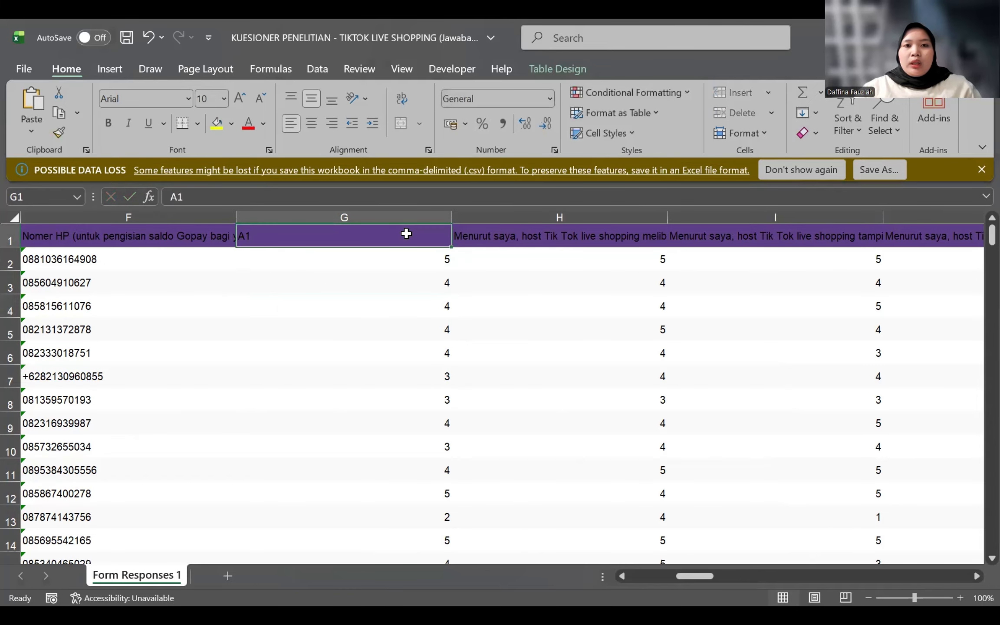
{"action": "left_click_drag", "start_coordinate": [450, 247], "coordinate": [217, 246]}
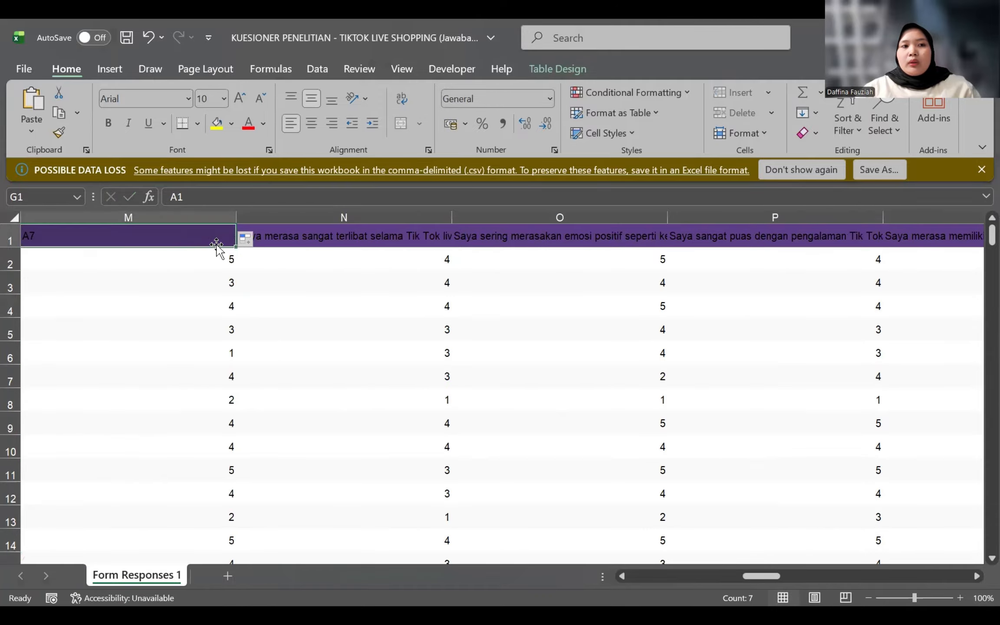
Step: Replace the question header in N1 with "E1" and fill the code series across to E6 in S1
{"action": "left_click", "coordinate": [332, 241]}
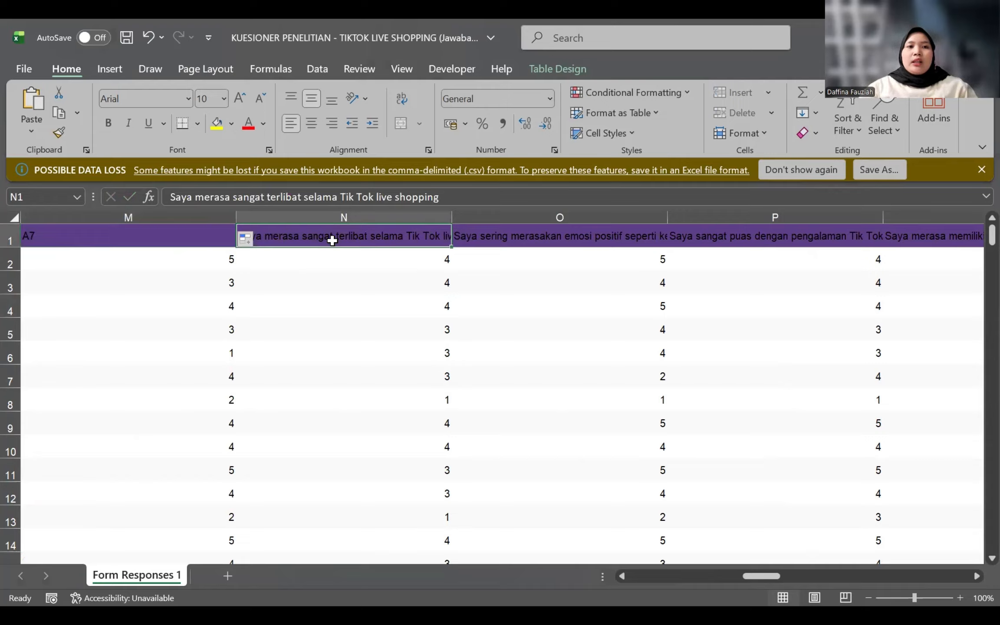
{"action": "left_click", "coordinate": [447, 198]}
{"action": "left_click_drag", "start_coordinate": [369, 200], "coordinate": [141, 199]}
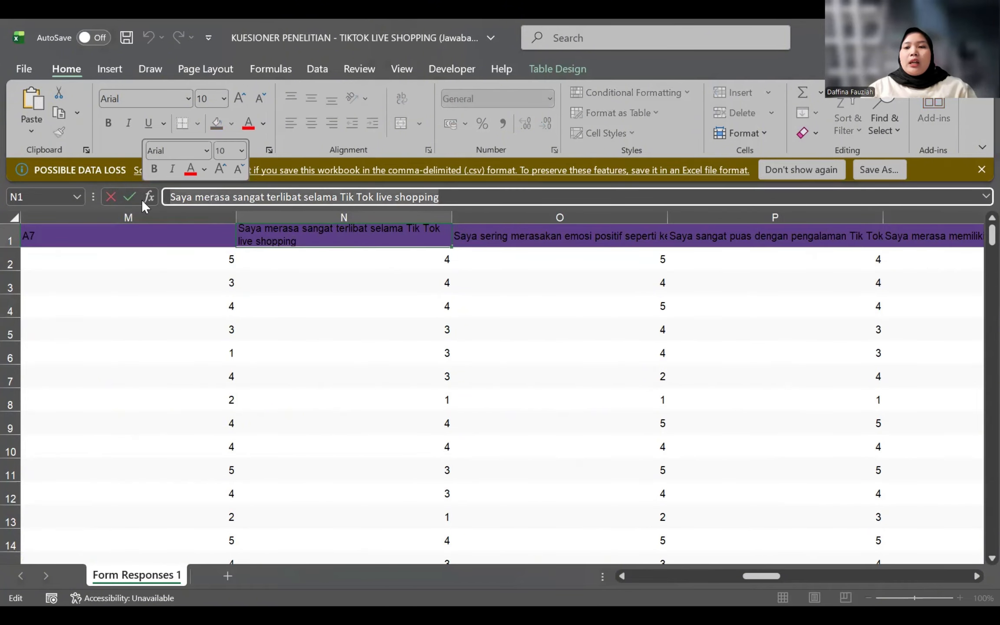
{"action": "key", "text": "BackSpace"}
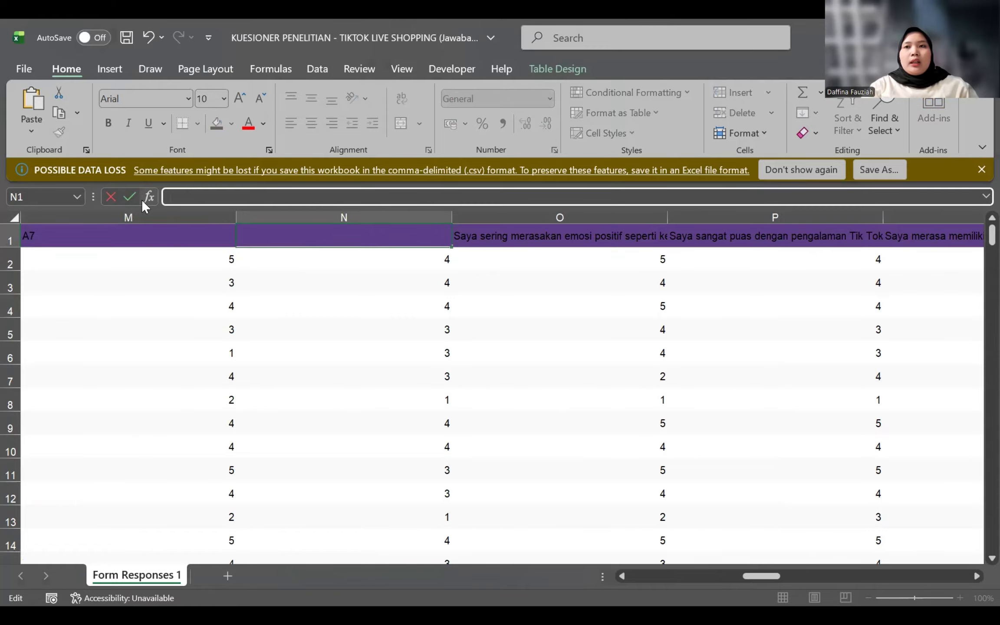
{"action": "type", "text": "E1"}
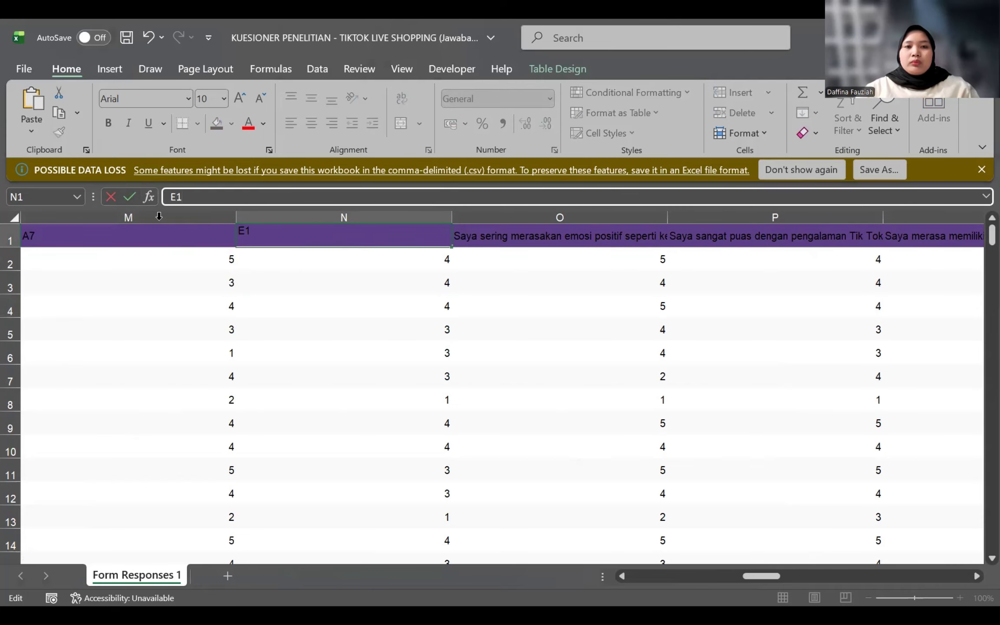
{"action": "left_click", "coordinate": [412, 321]}
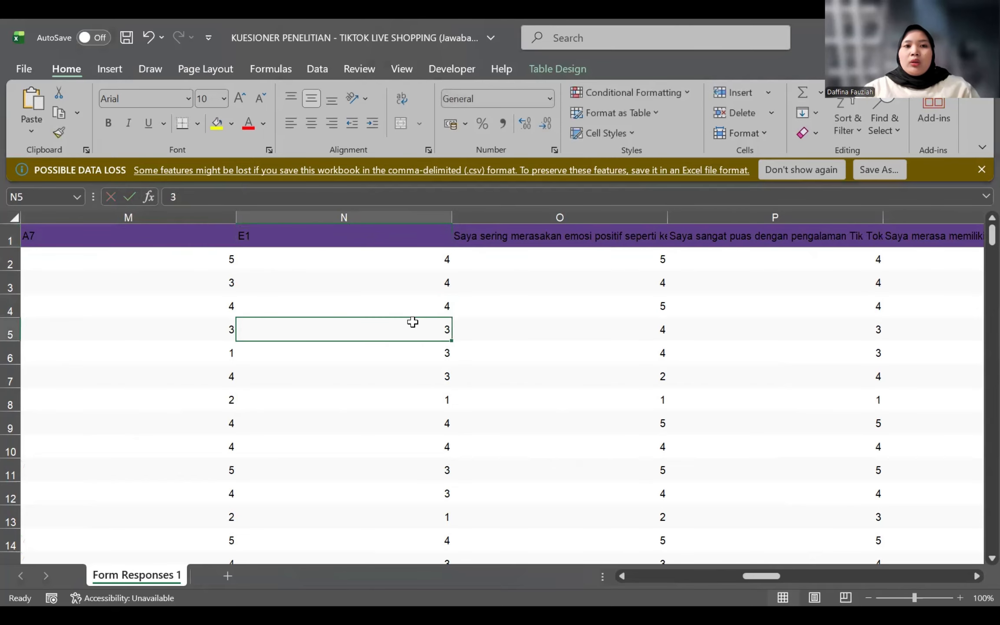
{"action": "left_click", "coordinate": [397, 236]}
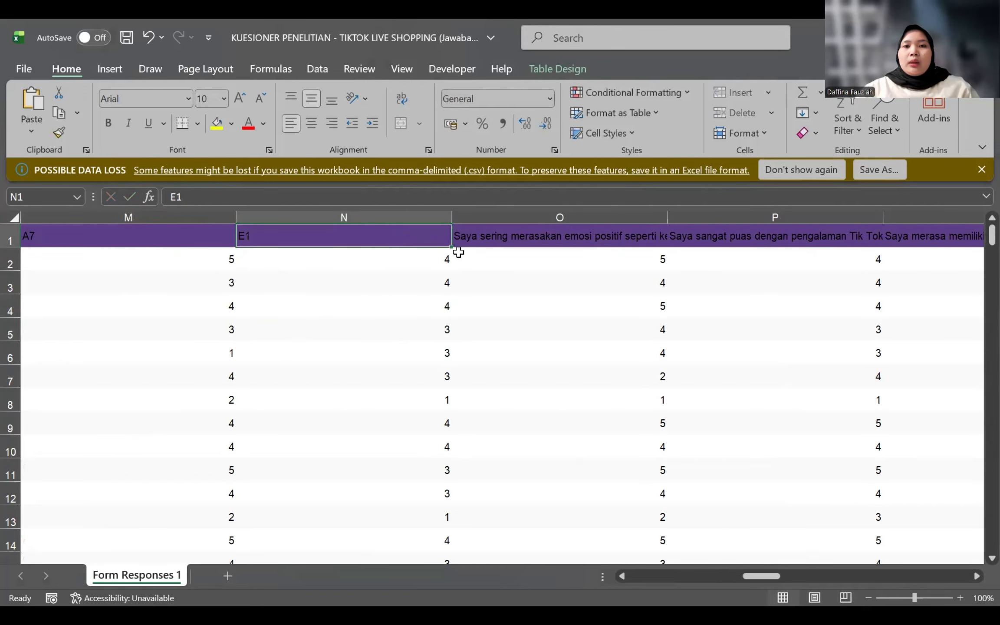
{"action": "left_click_drag", "start_coordinate": [451, 248], "coordinate": [652, 238]}
{"action": "scroll", "coordinate": [648, 234], "scroll_direction": "right", "scroll_amount": 4}
Step: Replace the question header in T1 with "SP1" and fill the code series across to SP6 in Y1
{"action": "left_click", "coordinate": [750, 242]}
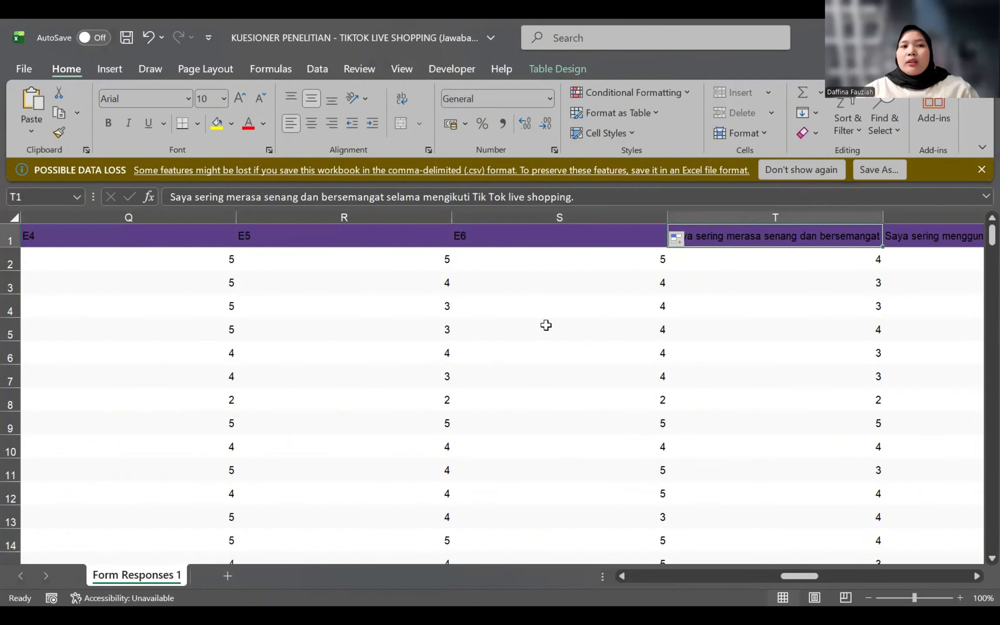
{"action": "left_click", "coordinate": [587, 203]}
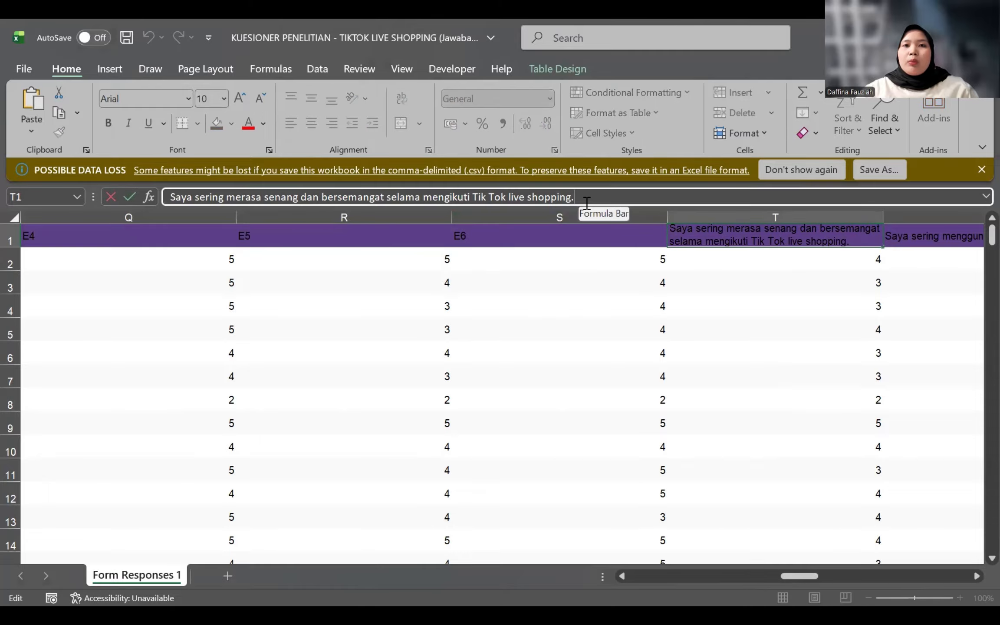
{"action": "left_click_drag", "start_coordinate": [587, 203], "coordinate": [169, 198]}
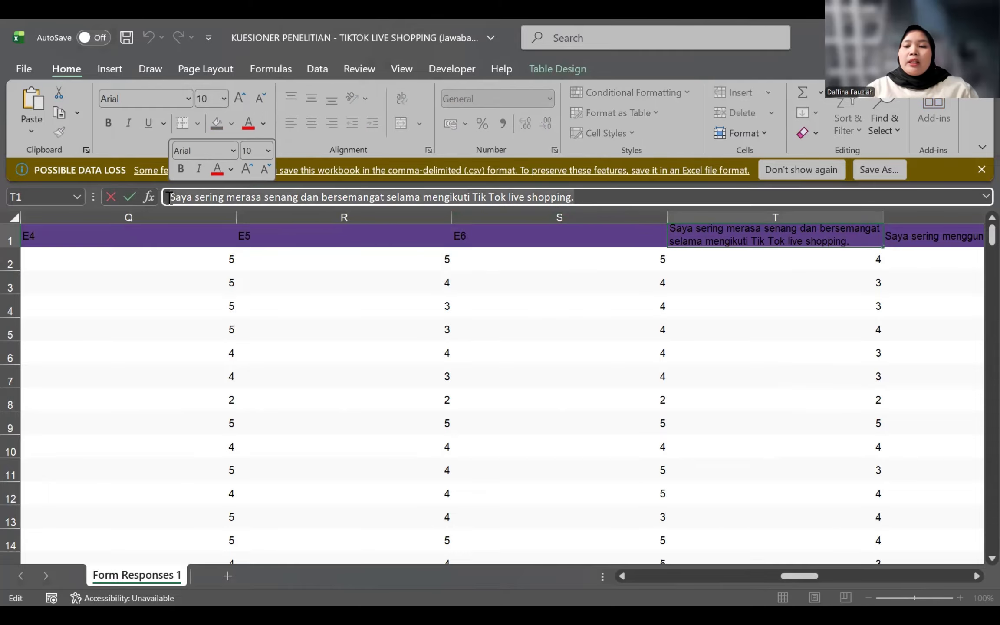
{"action": "key", "text": "BackSpace"}
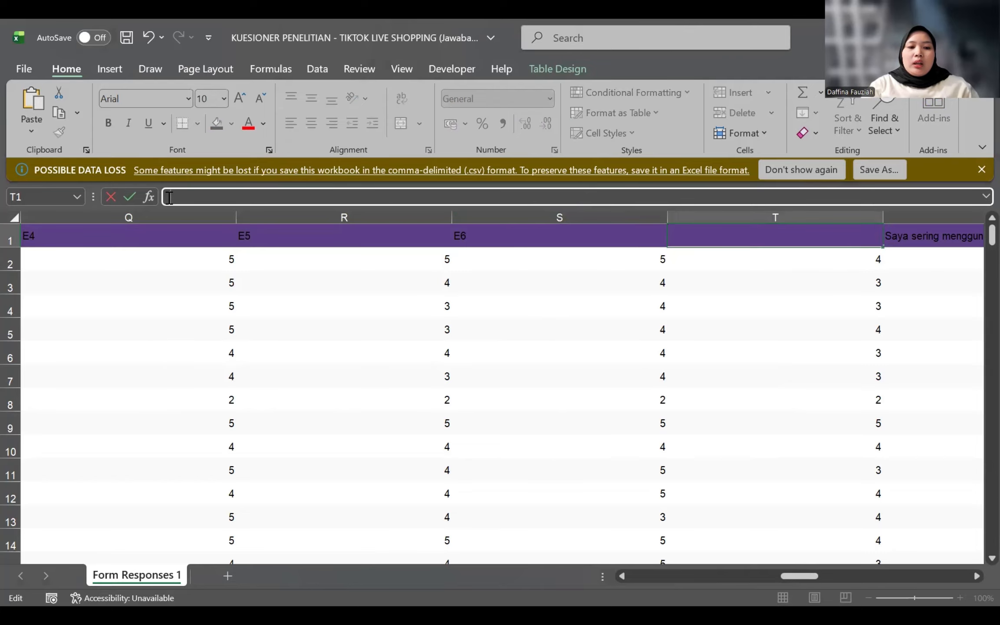
{"action": "type", "text": "SP1"}
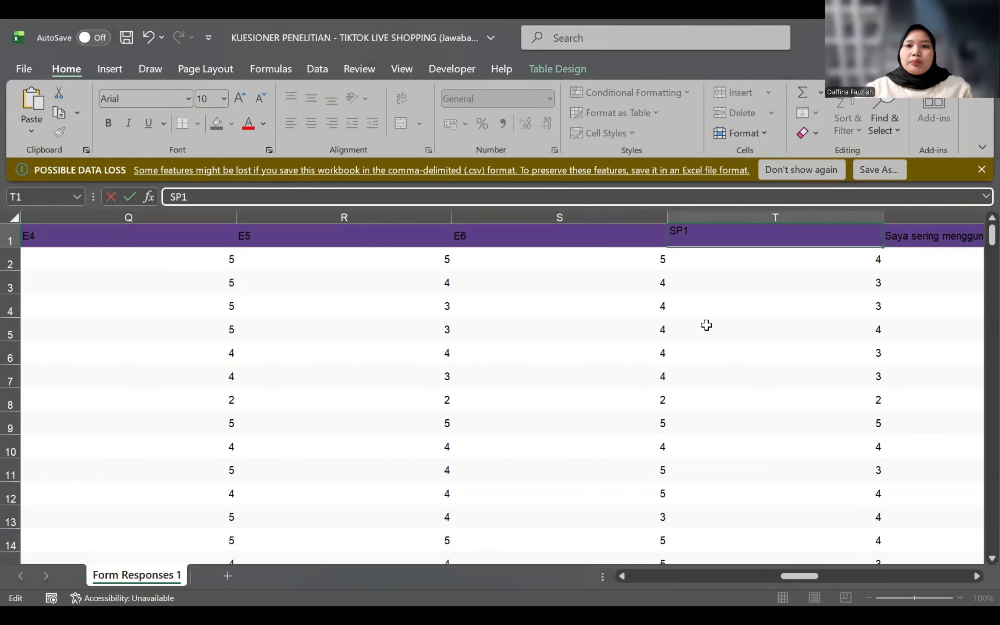
{"action": "left_click", "coordinate": [812, 371]}
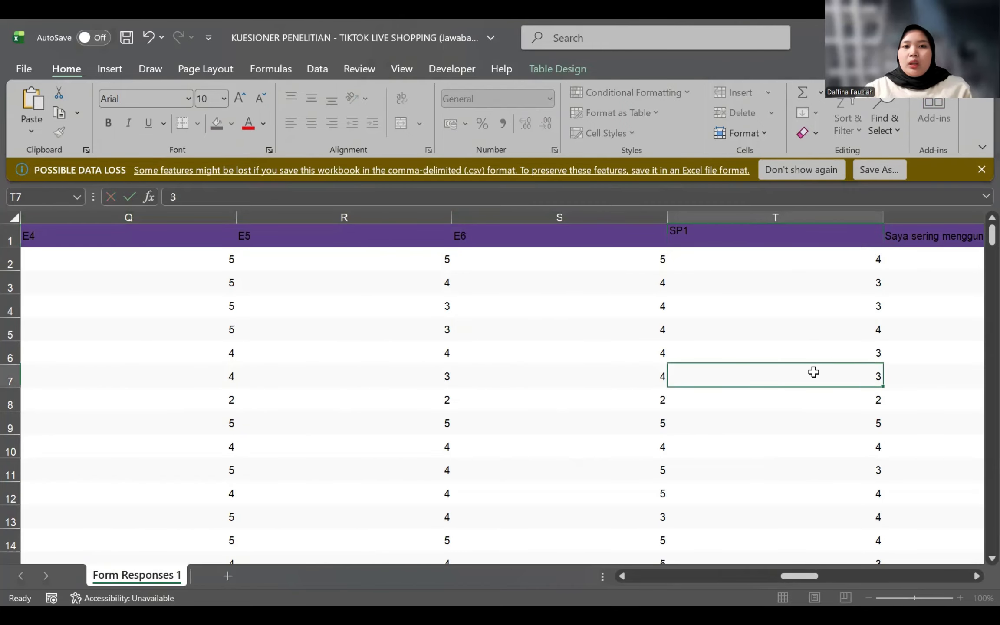
{"action": "scroll", "coordinate": [771, 375], "scroll_direction": "right", "scroll_amount": 2}
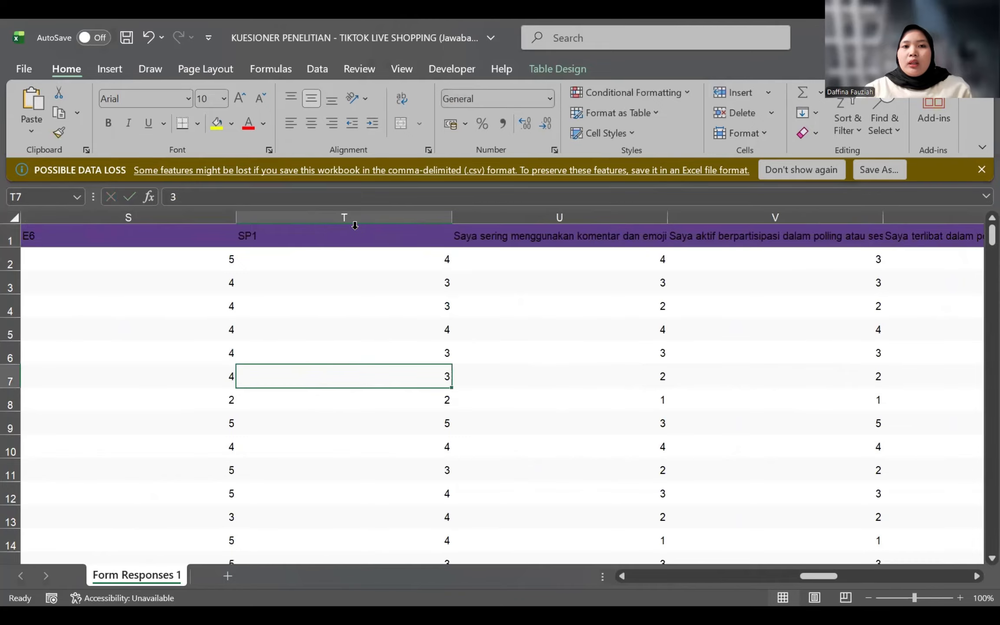
{"action": "left_click", "coordinate": [357, 237]}
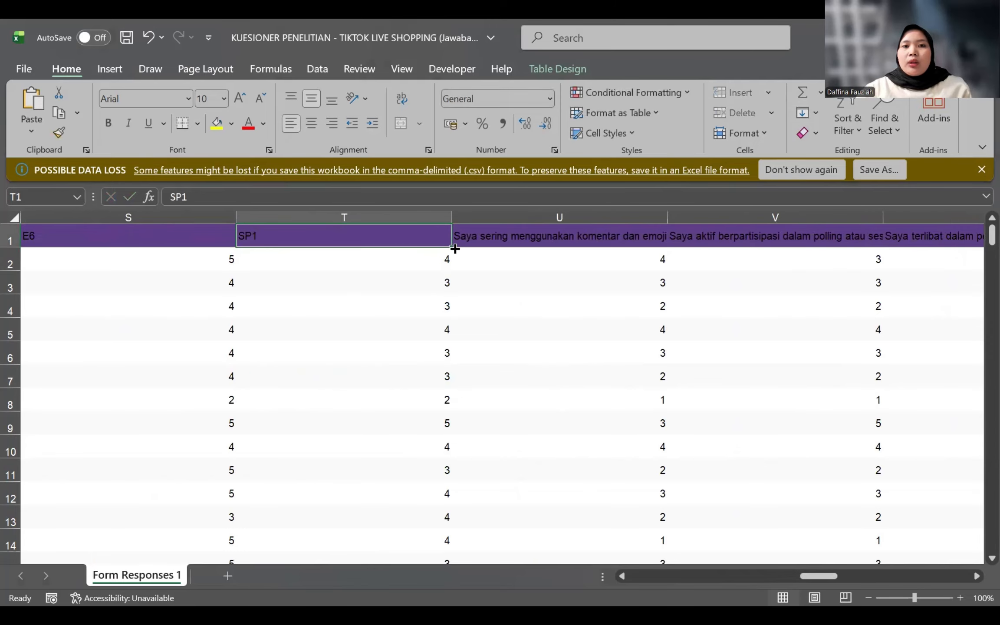
{"action": "mouse_move", "coordinate": [454, 247]}
{"action": "left_mouse_down"}
{"action": "mouse_move", "coordinate": [983, 242]}
{"action": "mouse_move", "coordinate": [168, 250]}
{"action": "mouse_move", "coordinate": [464, 241]}
{"action": "left_mouse_up"}
Step: Replace the question header in Z1 with "IB1" and fill the code series across to IB6 in AE1
{"action": "left_click", "coordinate": [519, 234]}
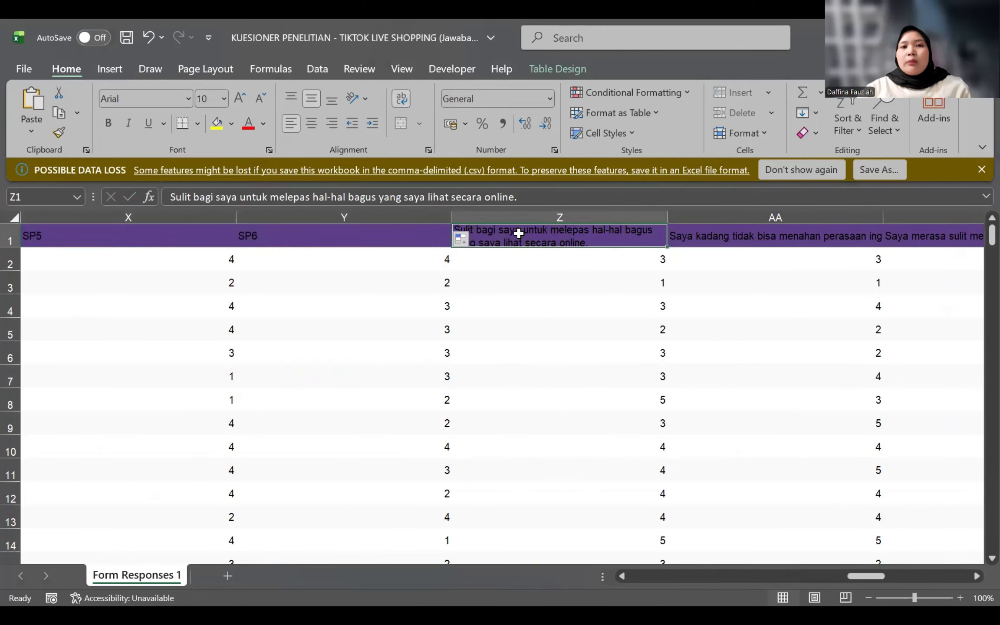
{"action": "left_click_drag", "start_coordinate": [519, 197], "coordinate": [165, 198]}
{"action": "key", "text": "Delete"}
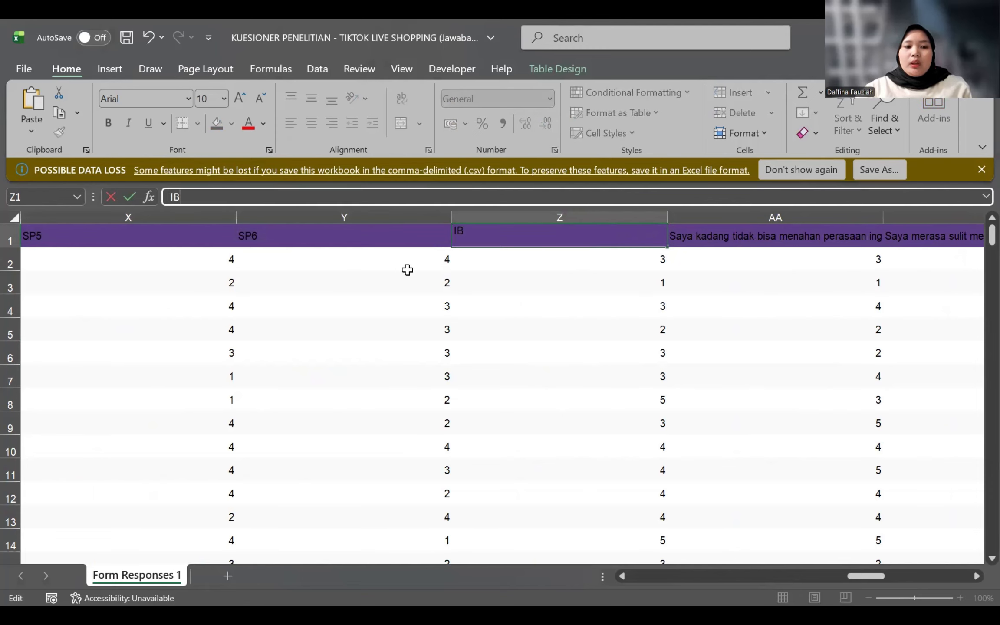
{"action": "left_click", "coordinate": [581, 233]}
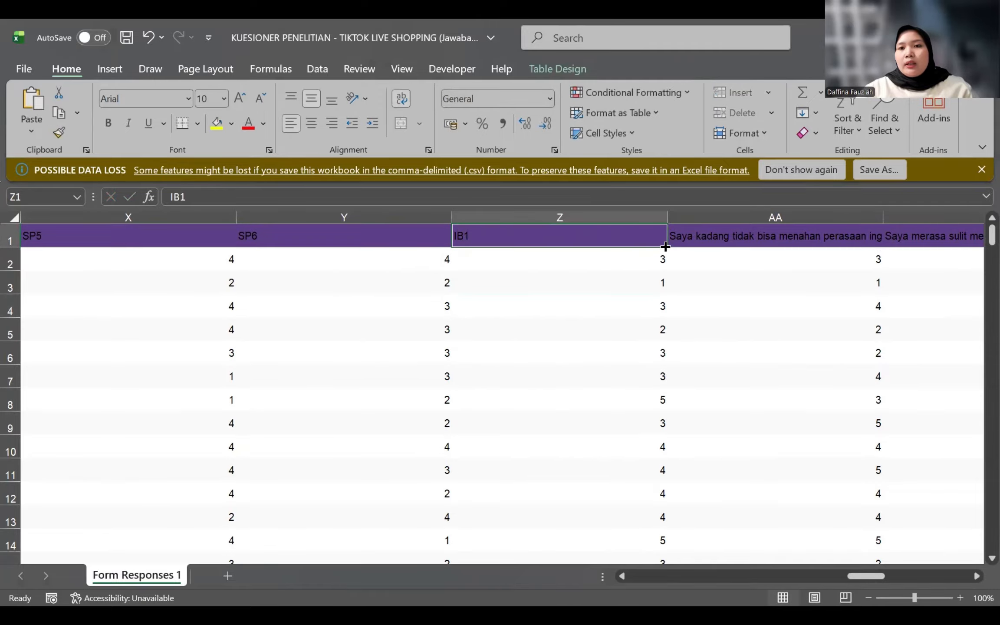
{"action": "left_click_drag", "start_coordinate": [665, 246], "coordinate": [374, 239]}
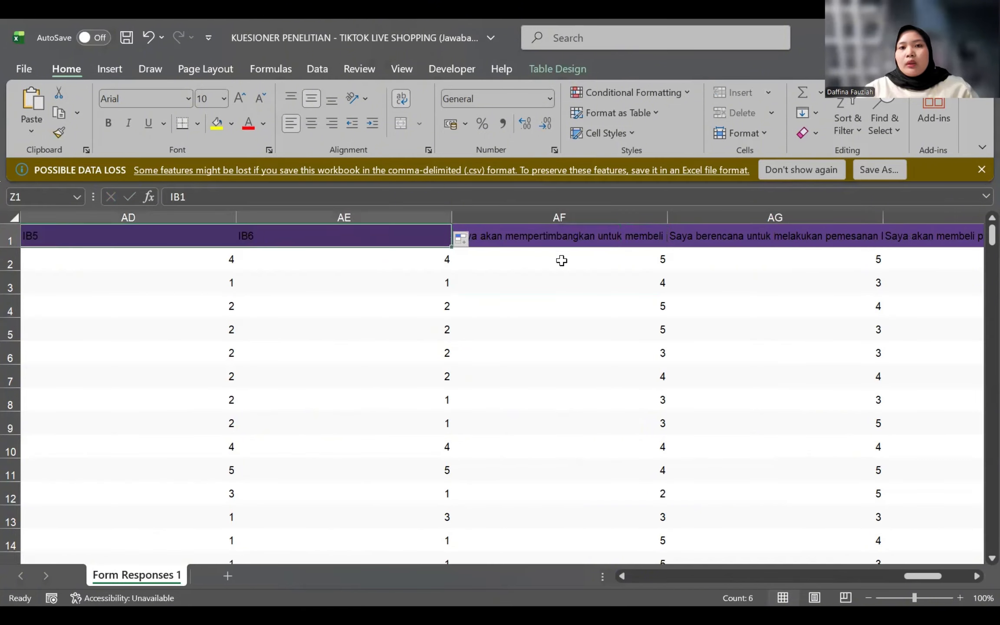
Step: Replace the question header in AF1 with "CPI1" and fill the code series across to CPI5 in AJ1
{"action": "left_click", "coordinate": [577, 243]}
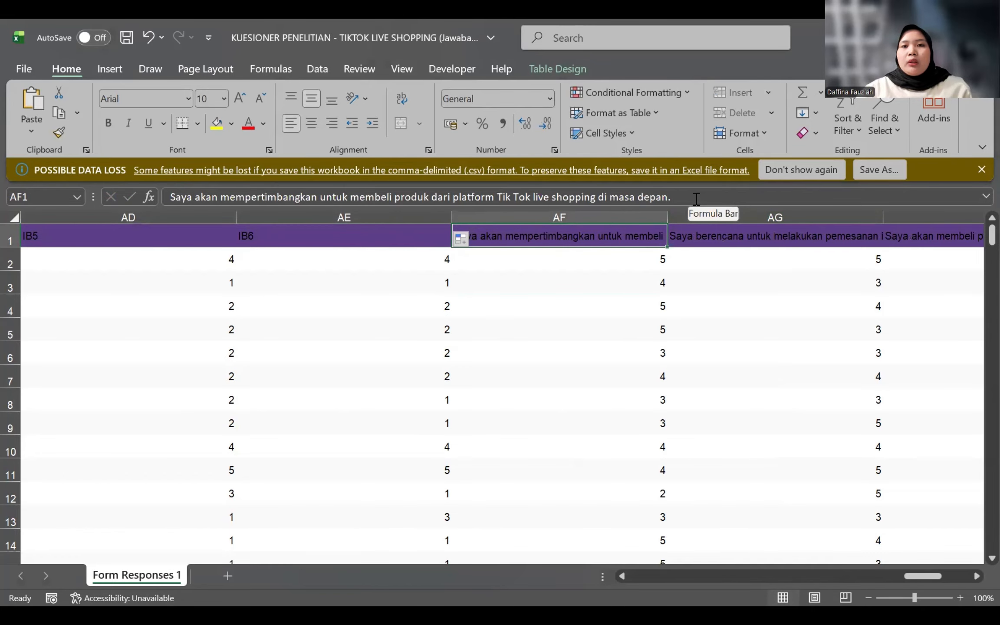
{"action": "left_click_drag", "start_coordinate": [696, 198], "coordinate": [172, 199]}
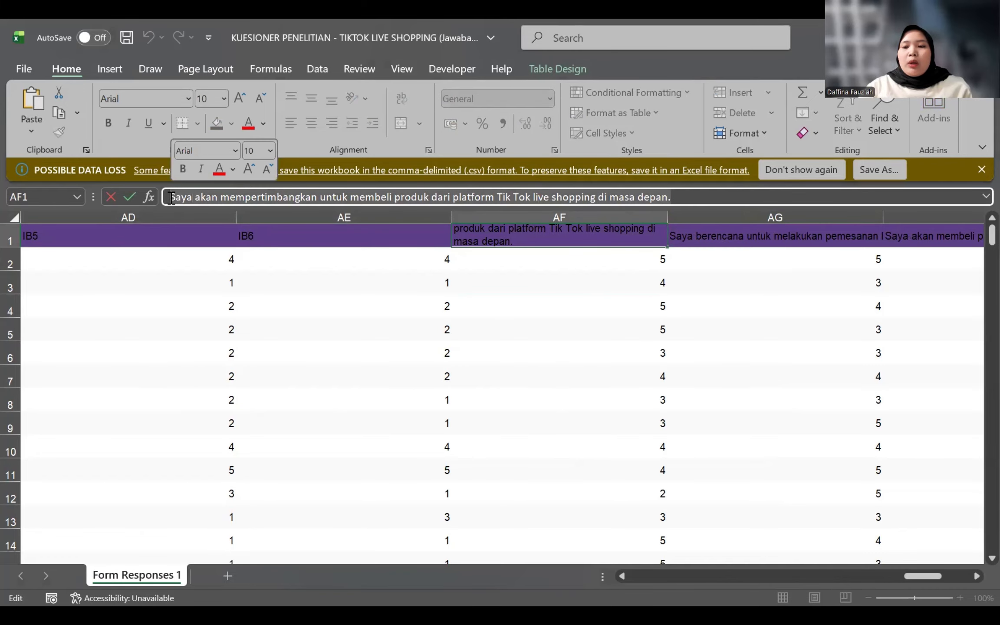
{"action": "key", "text": "BackSpace"}
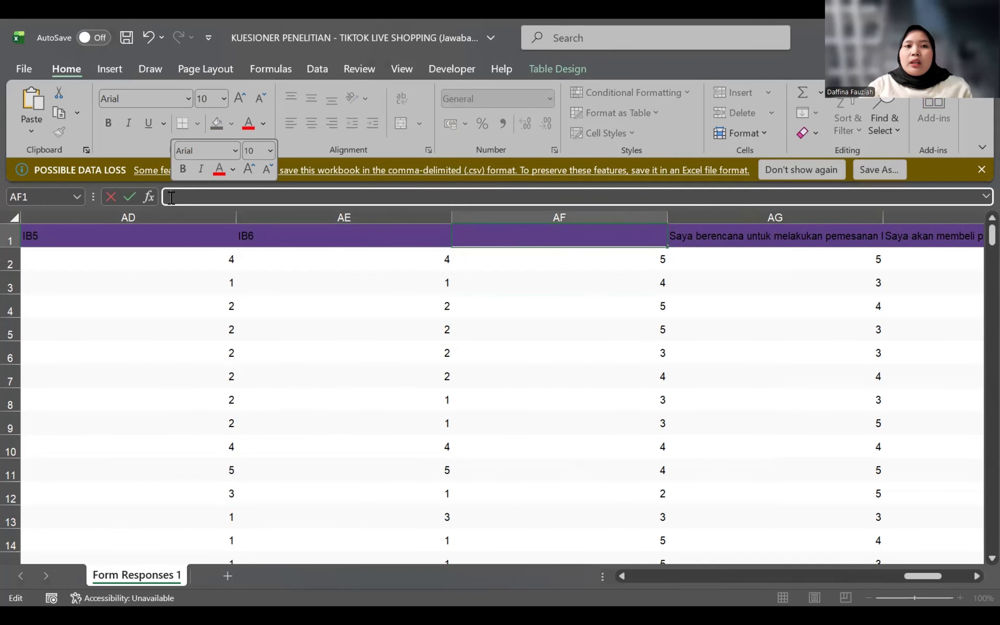
{"action": "type", "text": "CP1"}
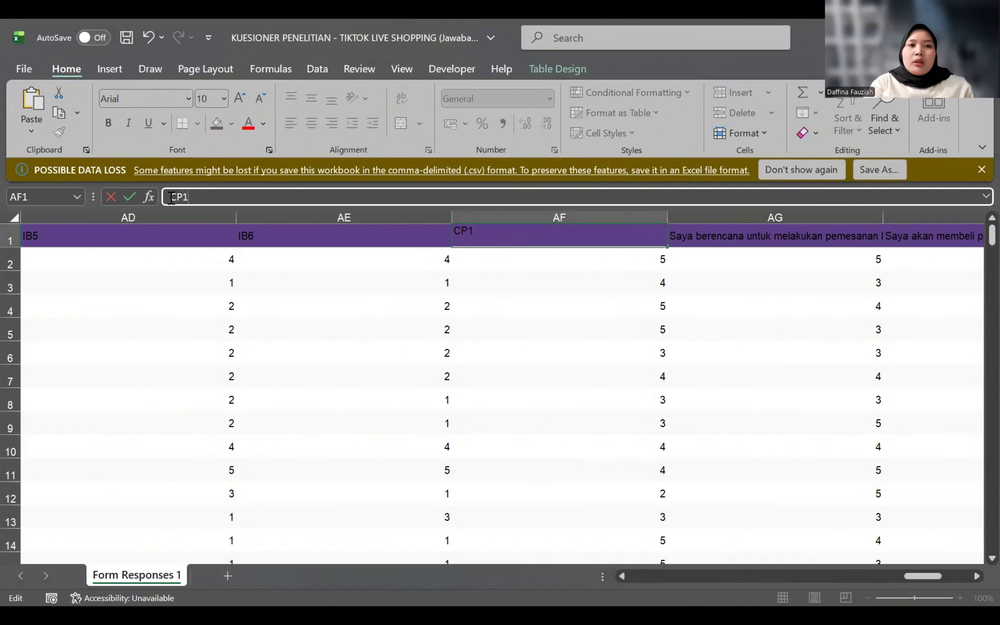
{"action": "key", "text": "BackSpace"}
{"action": "type", "text": "I"}
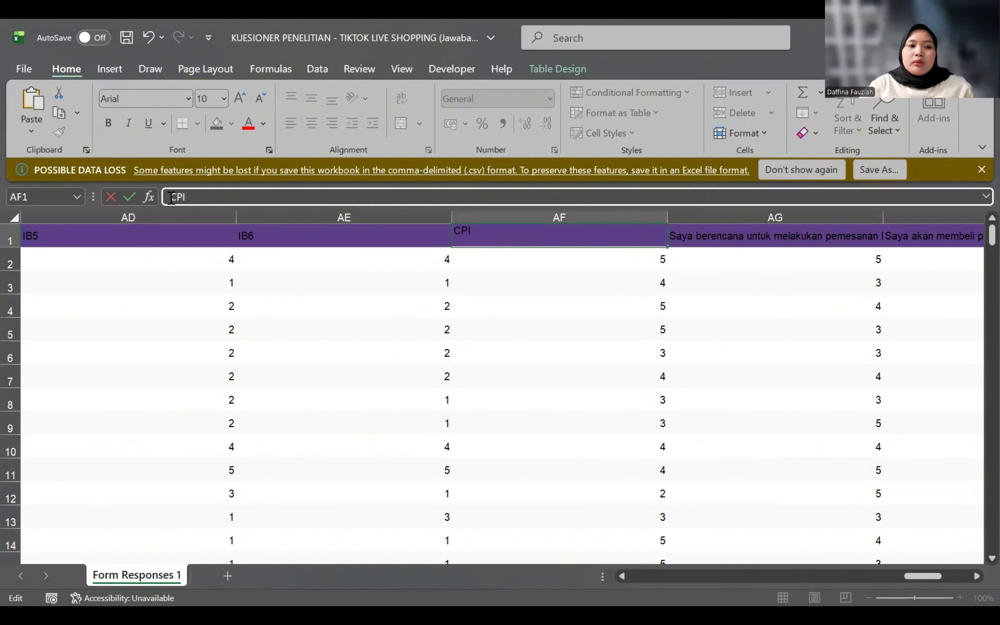
{"action": "type", "text": "1"}
{"action": "left_click", "coordinate": [677, 393]}
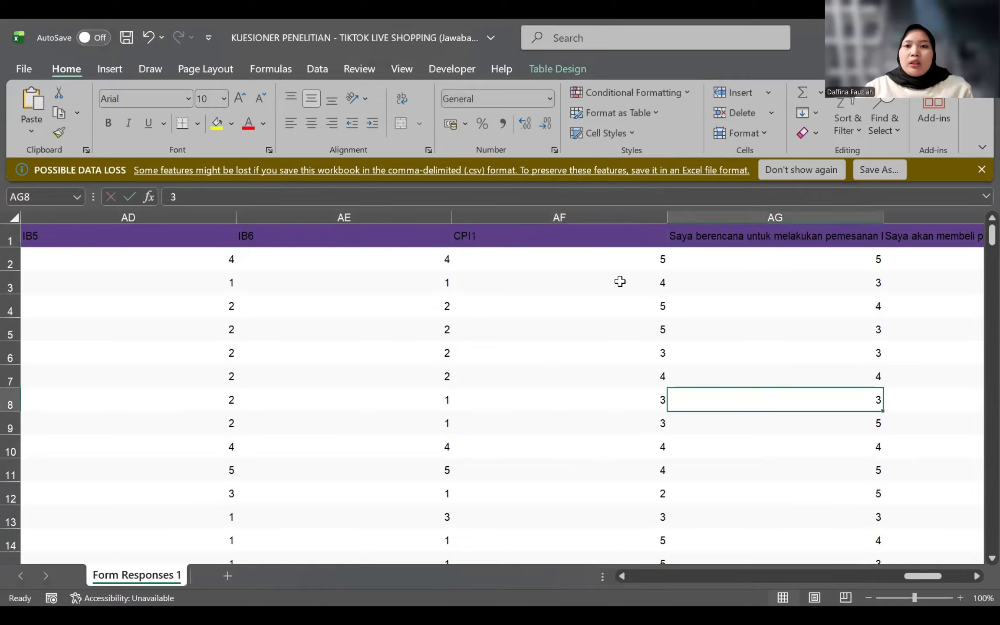
{"action": "left_click", "coordinate": [592, 236]}
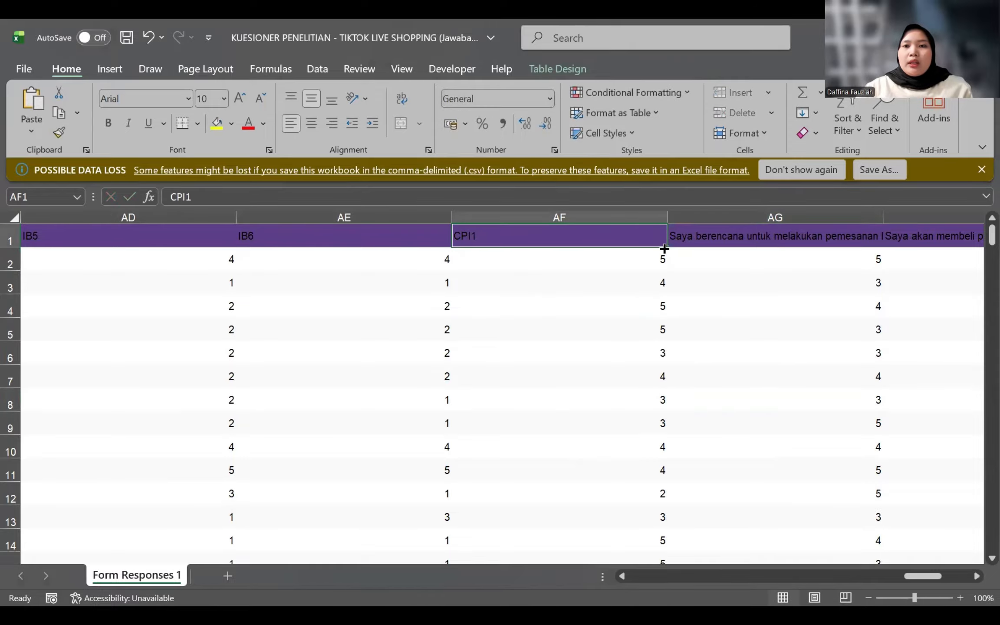
{"action": "mouse_move", "coordinate": [667, 248]}
{"action": "left_mouse_down"}
{"action": "mouse_move", "coordinate": [982, 236]}
{"action": "mouse_move", "coordinate": [650, 248]}
{"action": "left_mouse_up"}
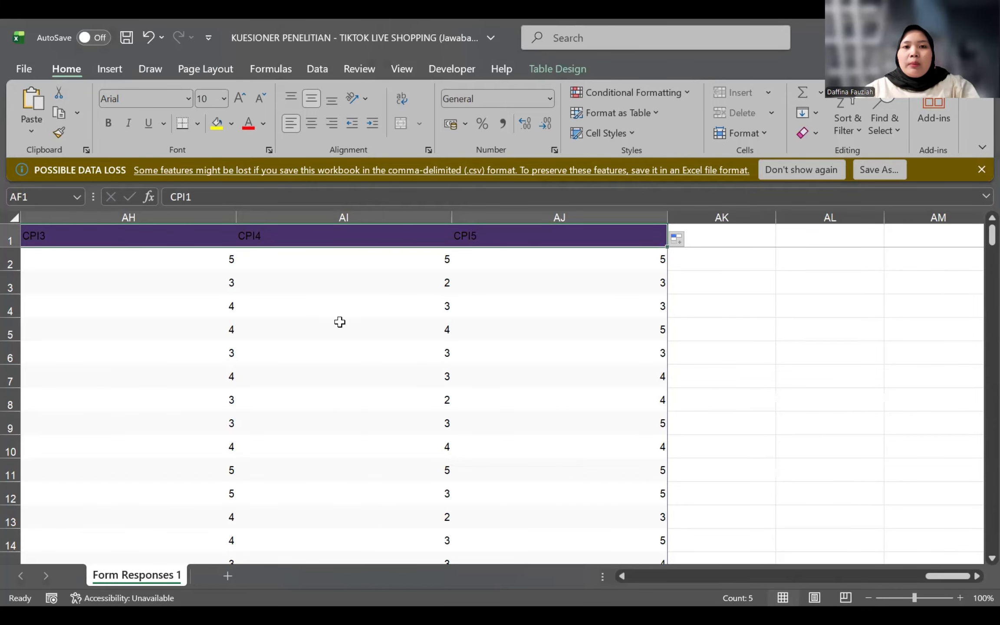
Step: Start saving a copy of the recoded workbook in Downloads with CSV UTF-8 (Comma delimited) as the file type
{"action": "scroll", "coordinate": [340, 322], "scroll_direction": "left", "scroll_amount": 2}
{"action": "scroll", "coordinate": [340, 322], "scroll_direction": "left", "scroll_amount": 10}
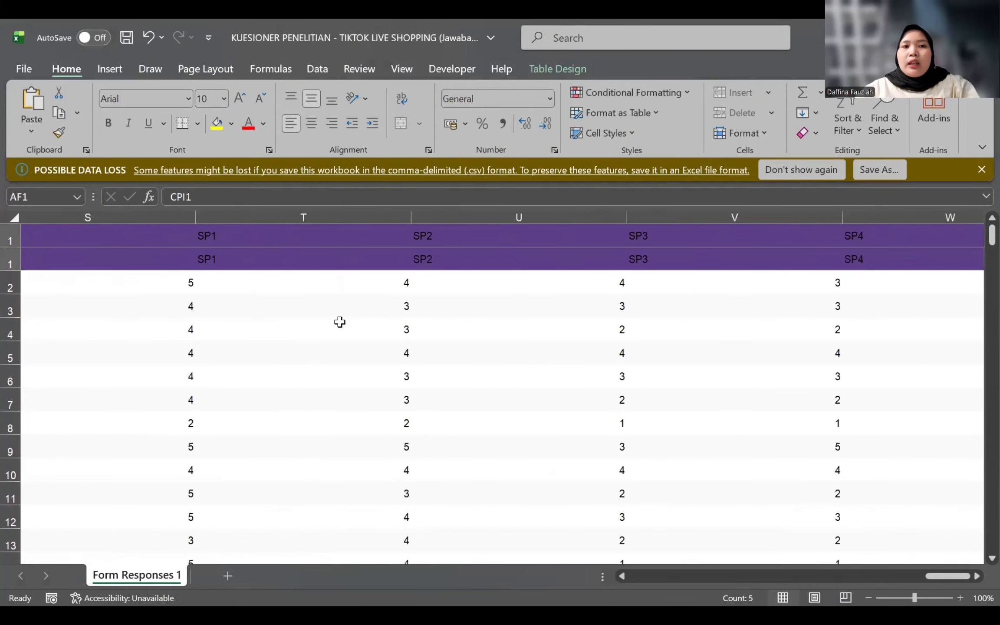
{"action": "scroll", "coordinate": [340, 322], "scroll_direction": "left", "scroll_amount": 3}
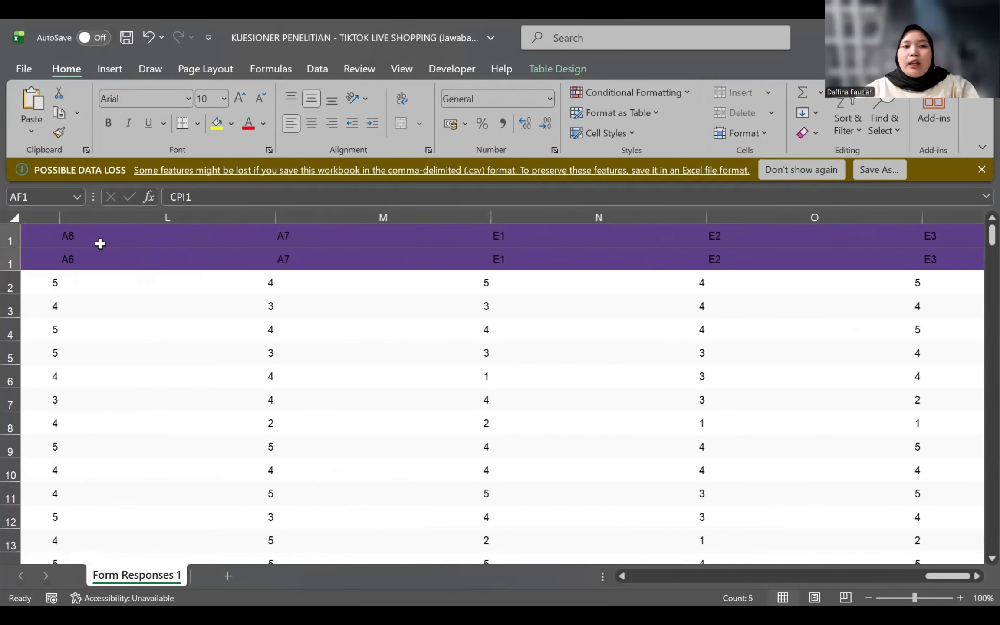
{"action": "left_click", "coordinate": [22, 70]}
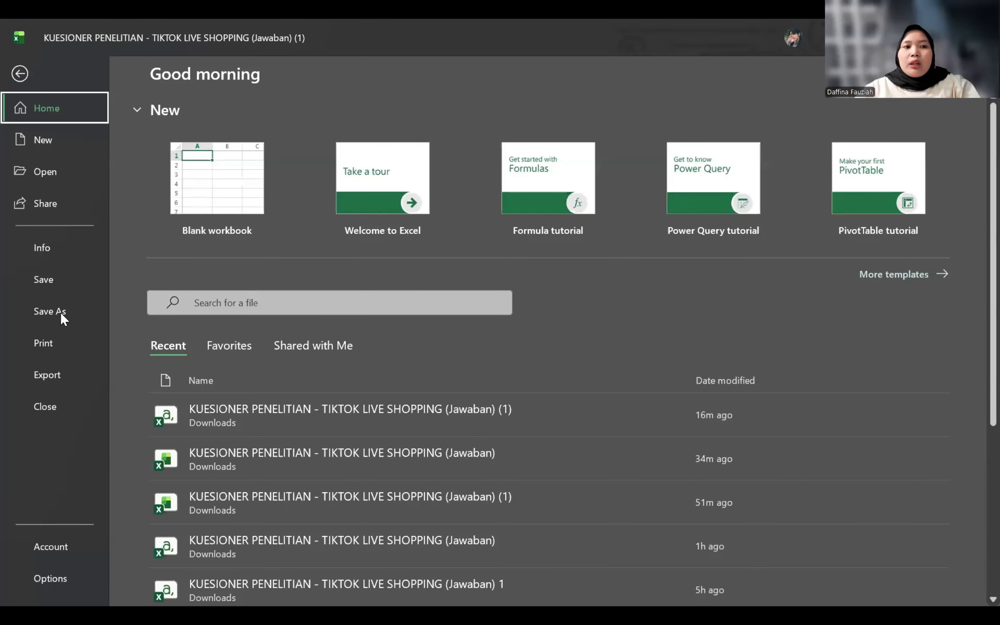
{"action": "left_click", "coordinate": [61, 312]}
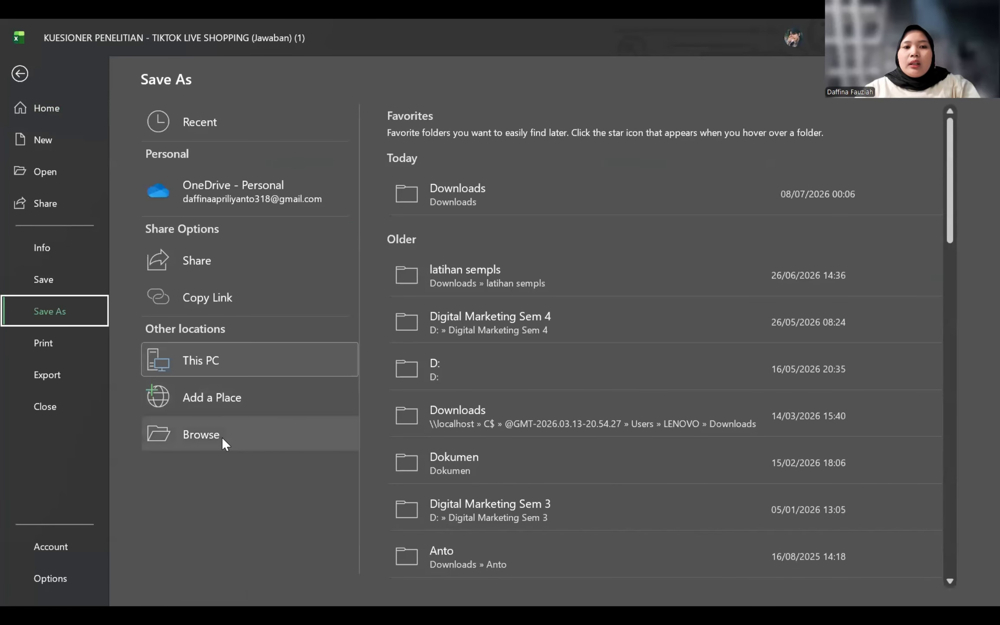
{"action": "left_click", "coordinate": [222, 437]}
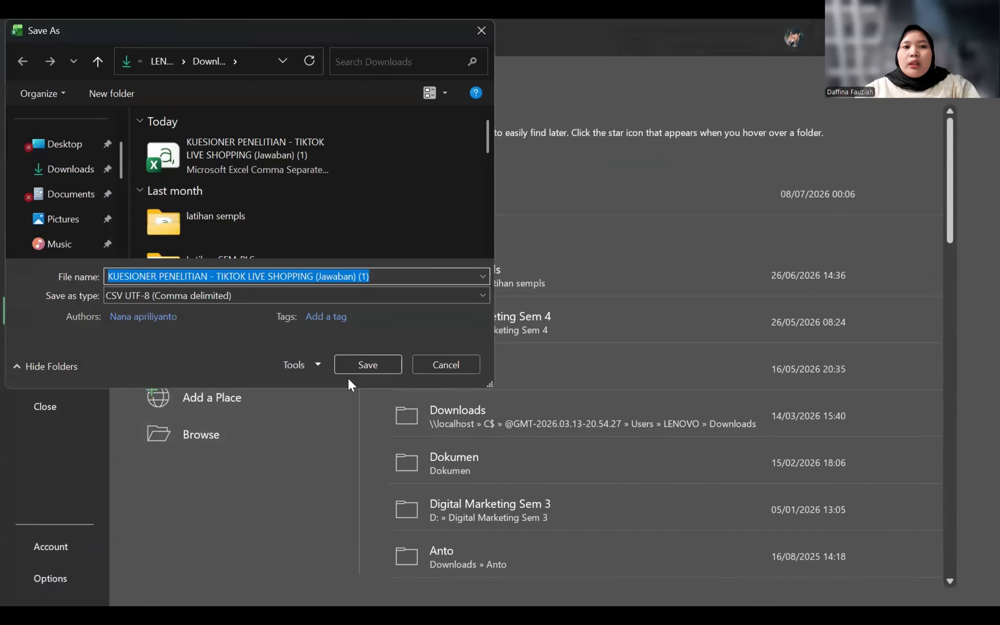
{"action": "left_click", "coordinate": [431, 292]}
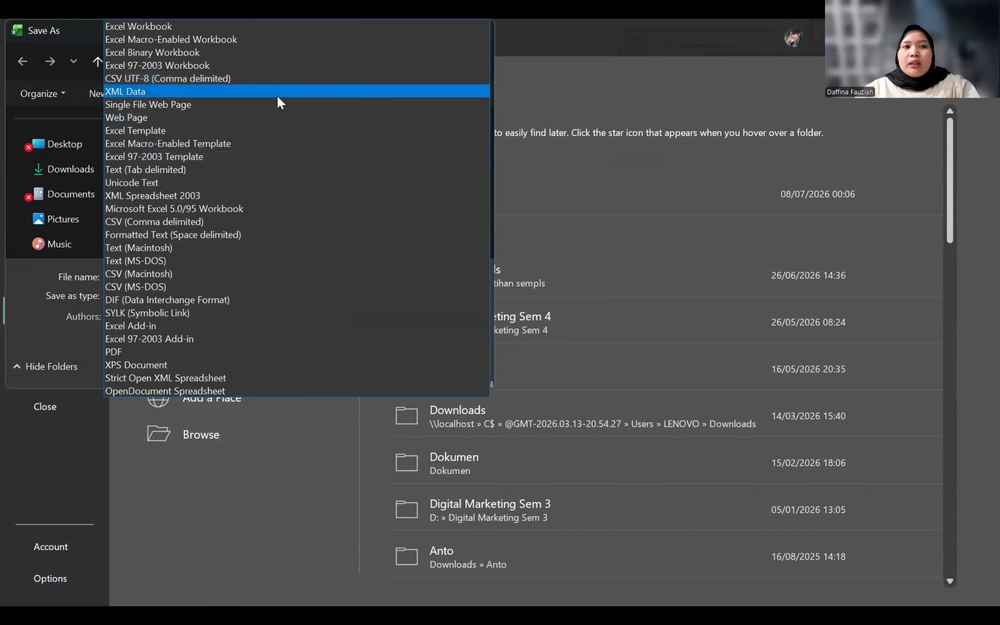
{"action": "left_click", "coordinate": [207, 79]}
Step: Name the copy "KUESIONER PENELITIAN - TIKTOK LIVE SHOPPING (Jawaban) (2)" and save it
{"action": "left_click", "coordinate": [409, 280]}
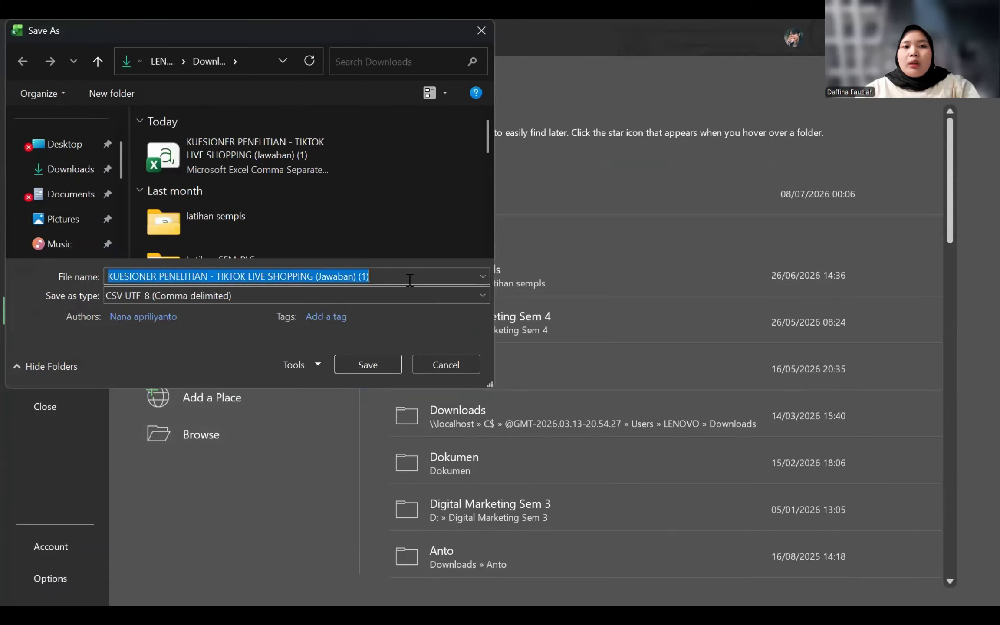
{"action": "left_click", "coordinate": [409, 280]}
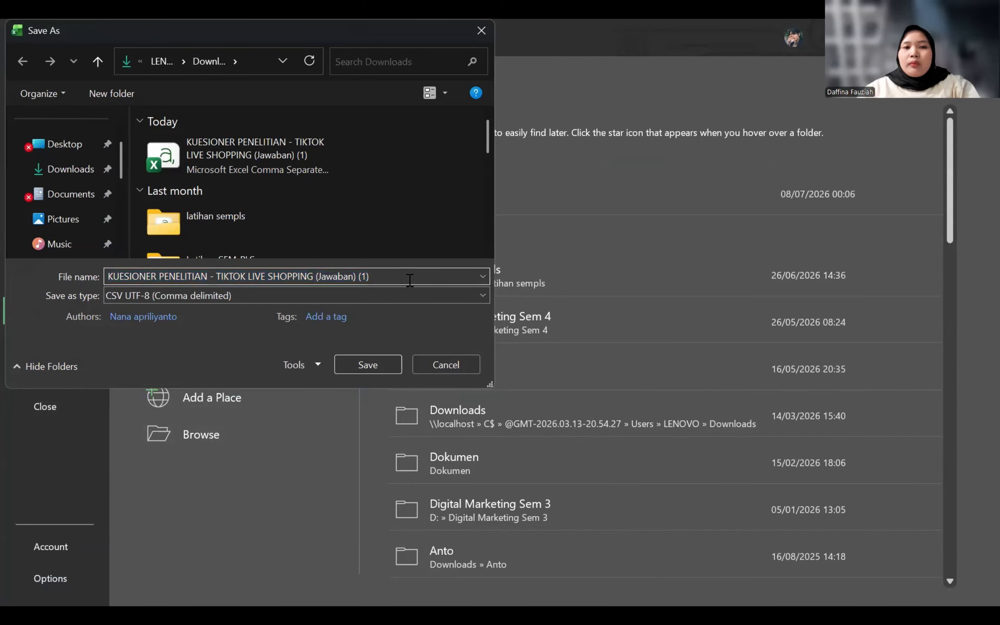
{"action": "key", "text": "BackSpace"}
{"action": "key", "text": "BackSpace"}
{"action": "type", "text": "2)"}
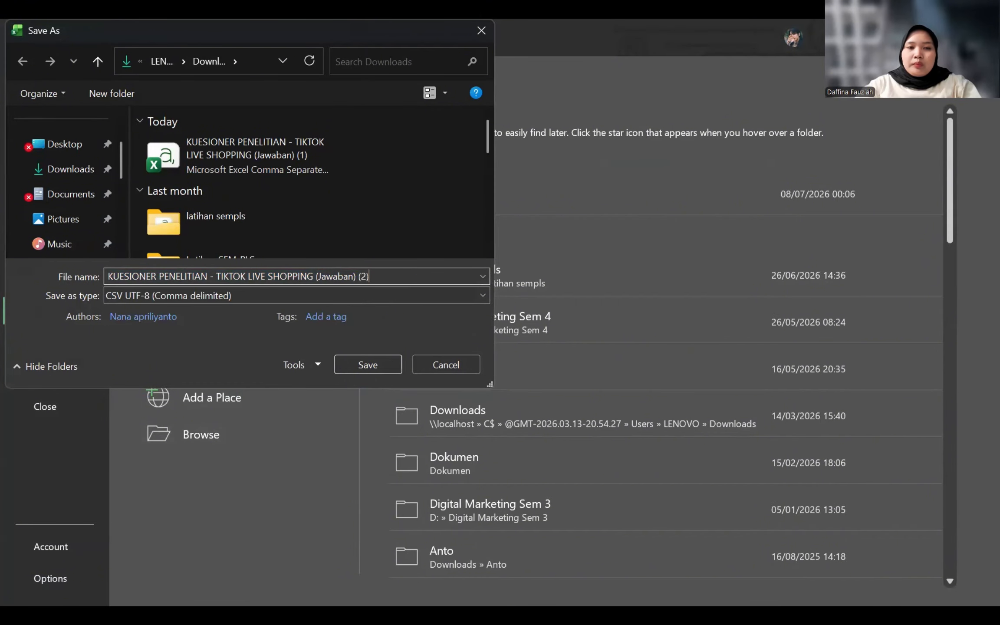
{"action": "left_click", "coordinate": [385, 364]}
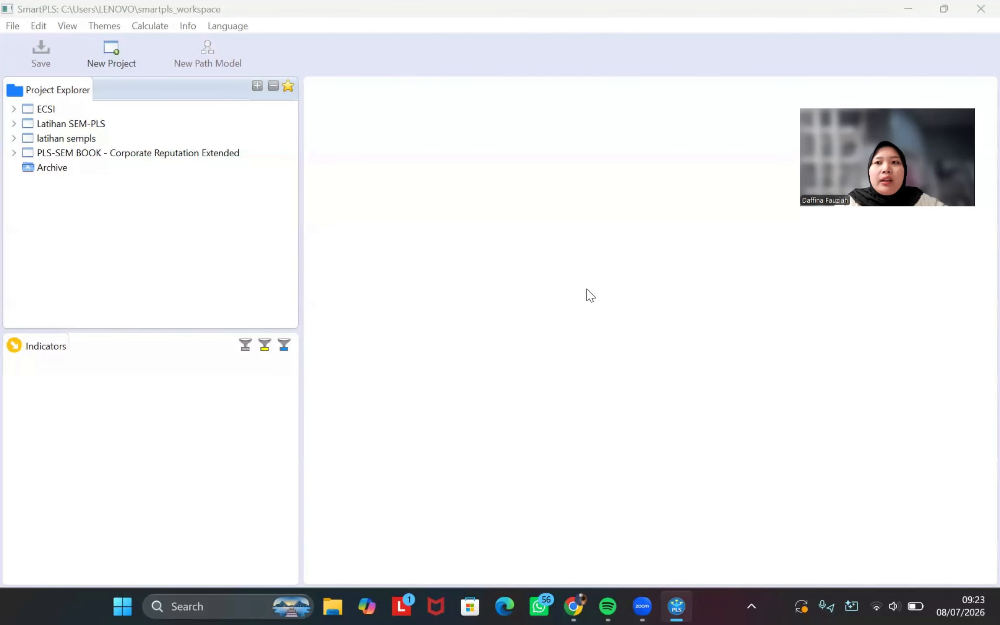
Step: In SmartPLS, create a new project named "UAS Riset Pasar"
{"action": "left_click", "coordinate": [112, 56]}
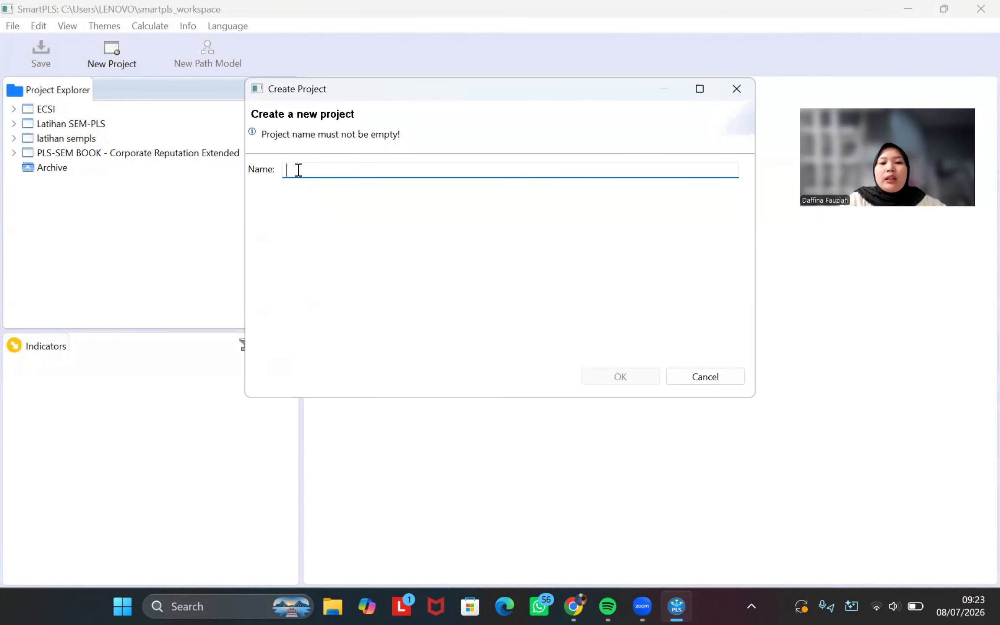
{"action": "type", "text": "UA"}
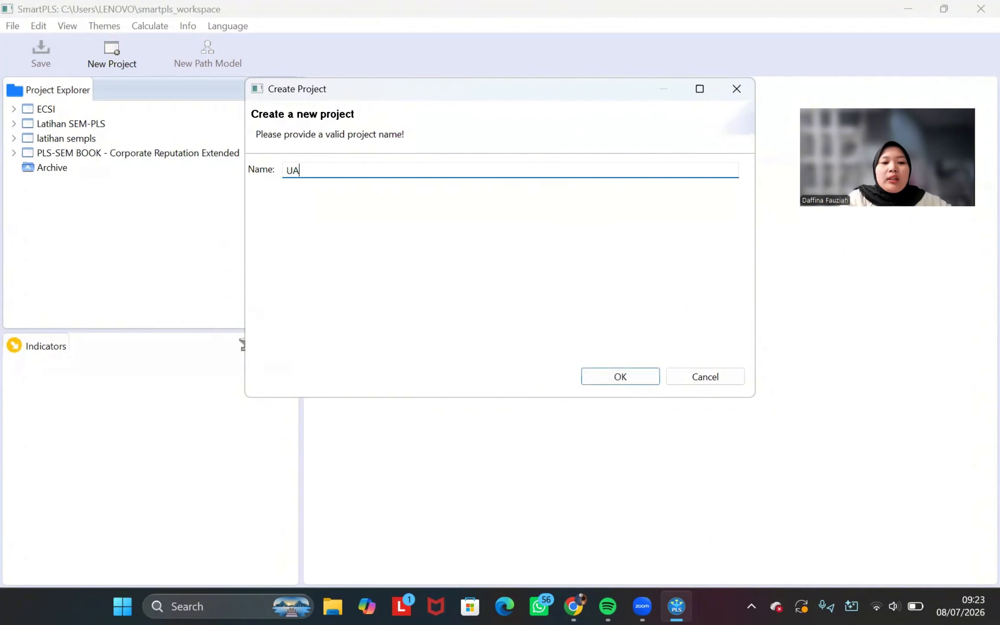
{"action": "type", "text": "S Ris"}
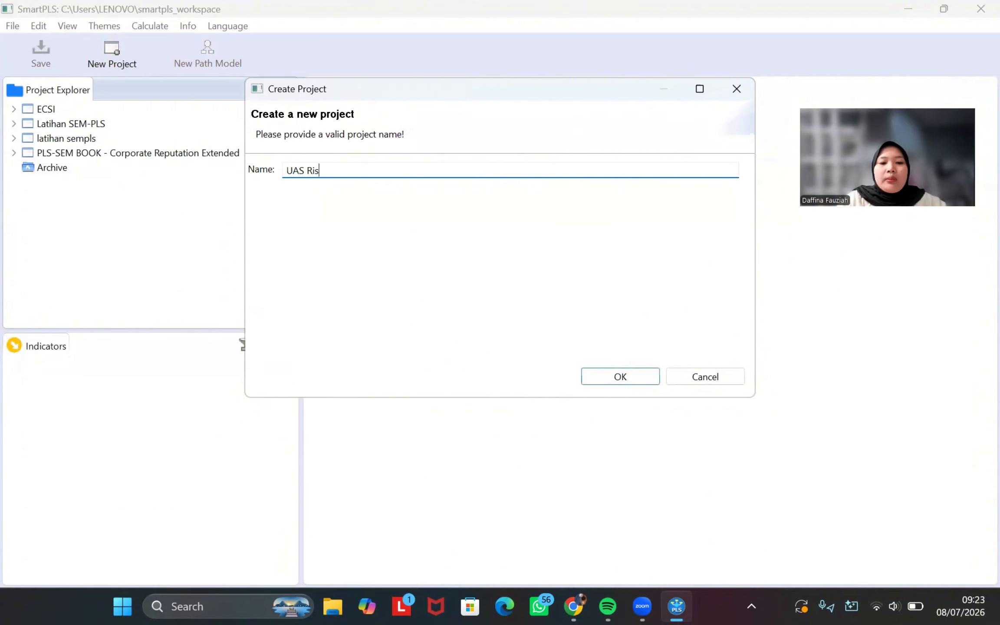
{"action": "type", "text": "et Pasar"}
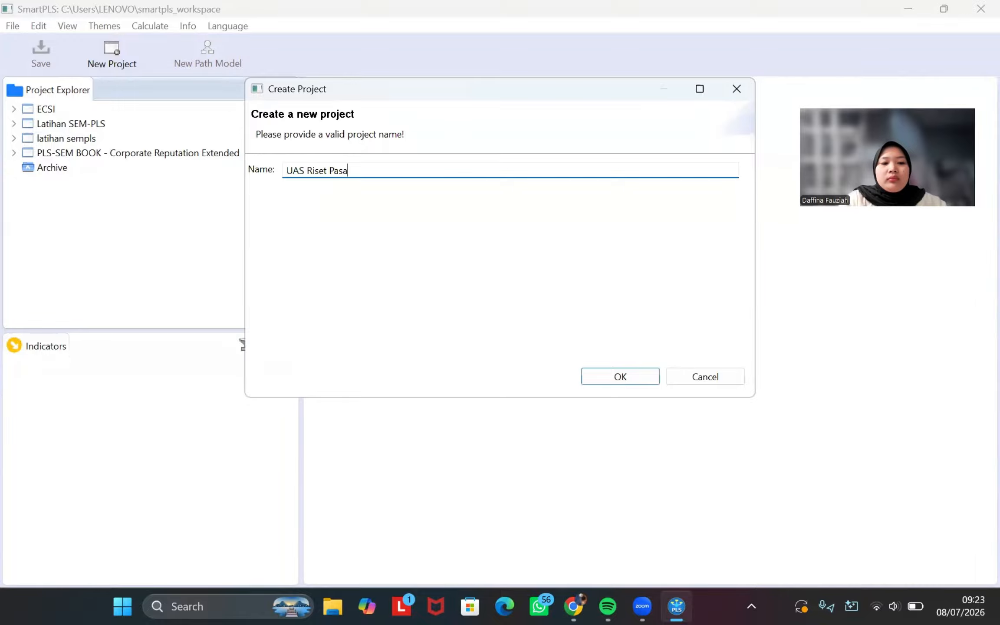
{"action": "left_click", "coordinate": [617, 377]}
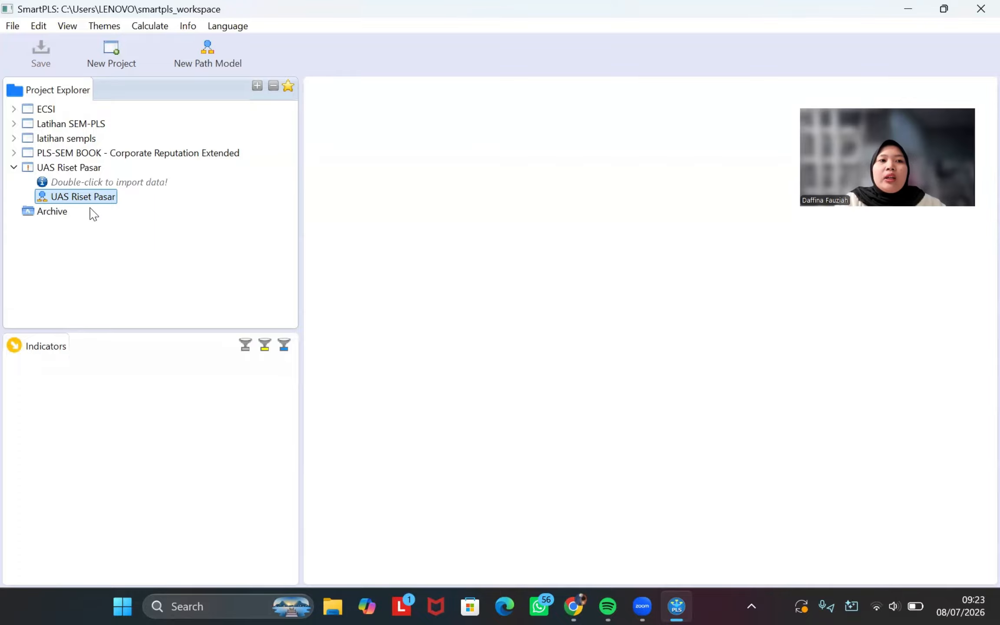
Step: Import "KUESIONER PENELITIAN - TIKTOK LIVE SHOPPING (Jawaban) (2).csv" from Downloads into the UAS Riset Pasar project, keeping the suggested data file name
{"action": "double_click", "coordinate": [124, 183]}
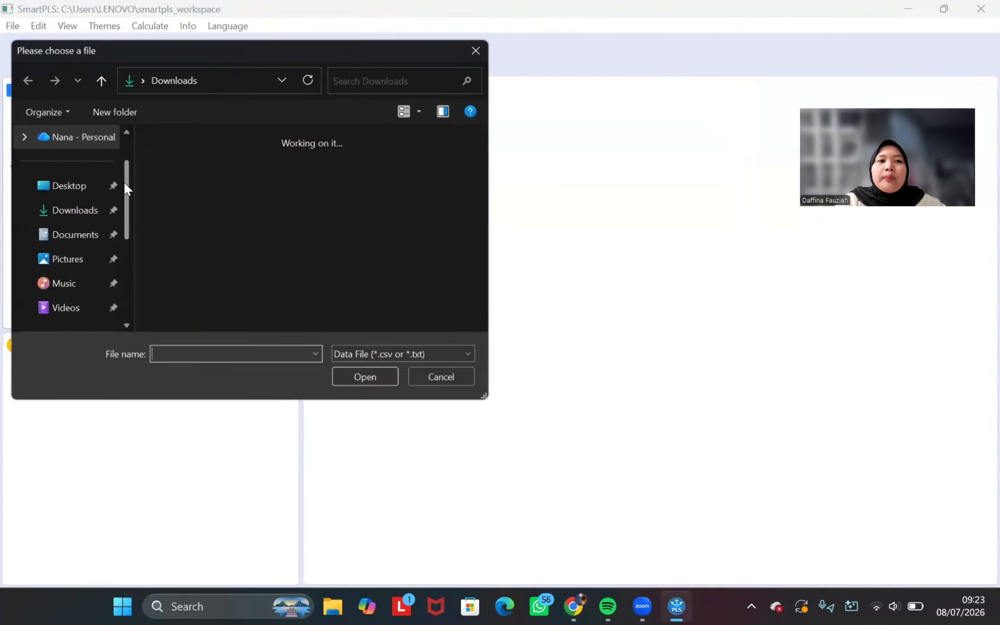
{"action": "left_click", "coordinate": [280, 161]}
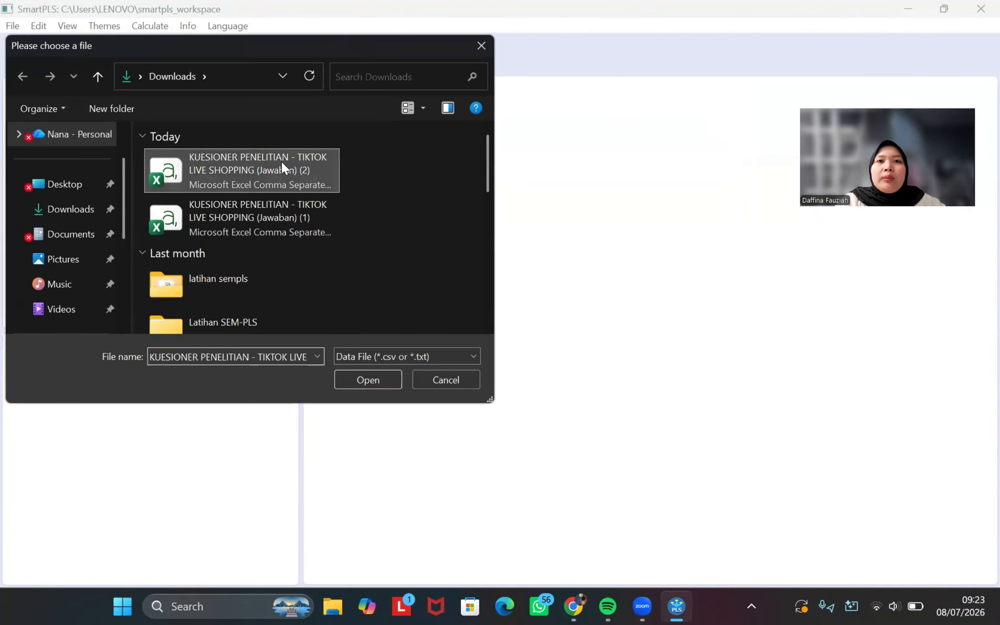
{"action": "left_click", "coordinate": [389, 380]}
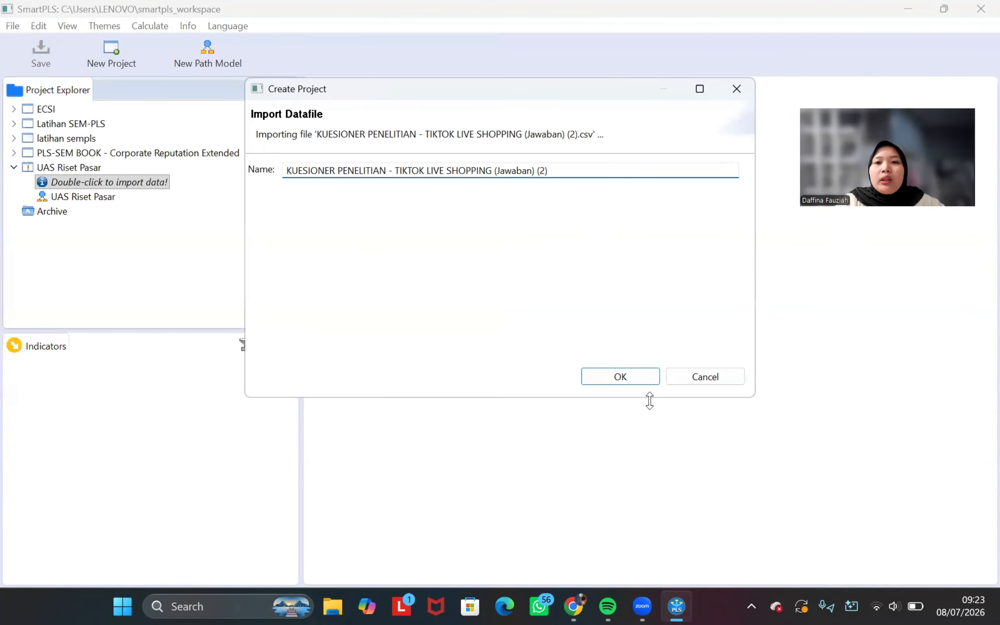
{"action": "left_click", "coordinate": [630, 377]}
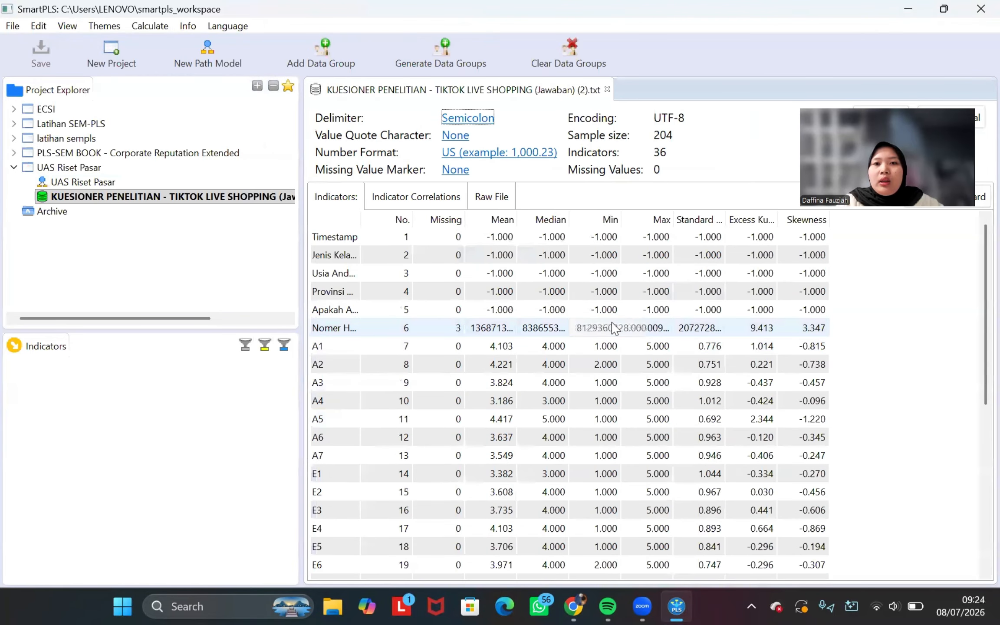
Step: Look through the imported indicators and open the UAS Riset Pasar path model for editing
{"action": "scroll", "coordinate": [577, 428], "scroll_direction": "down", "scroll_amount": 6}
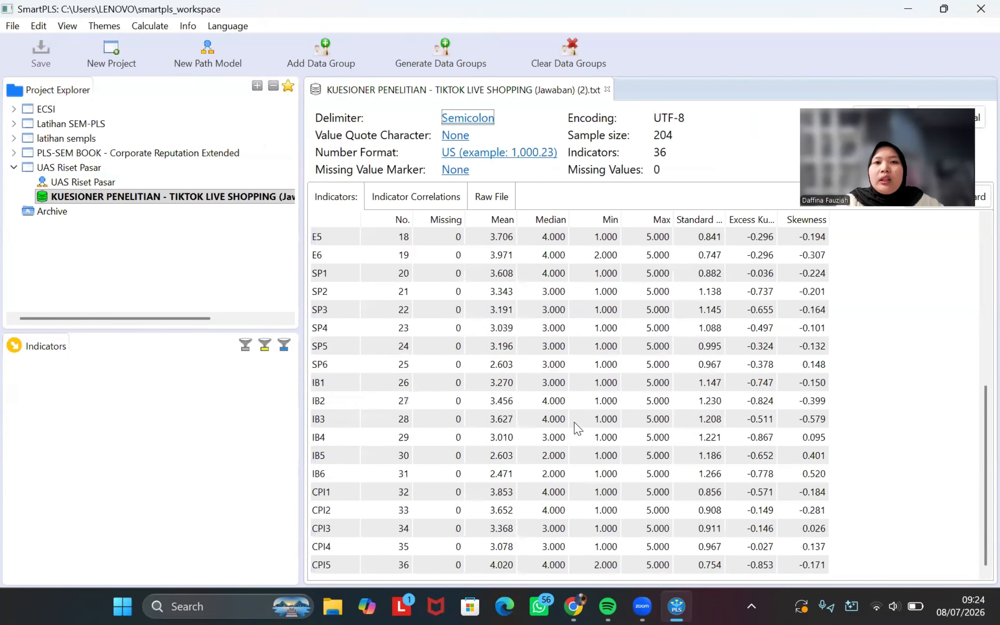
{"action": "scroll", "coordinate": [577, 427], "scroll_direction": "up", "scroll_amount": 6}
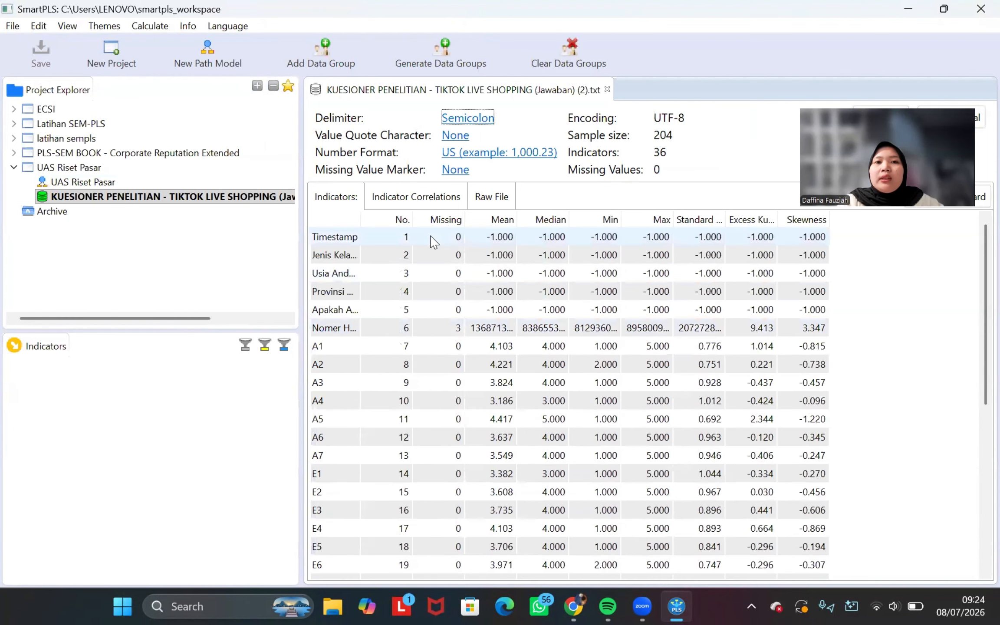
{"action": "left_click", "coordinate": [97, 183]}
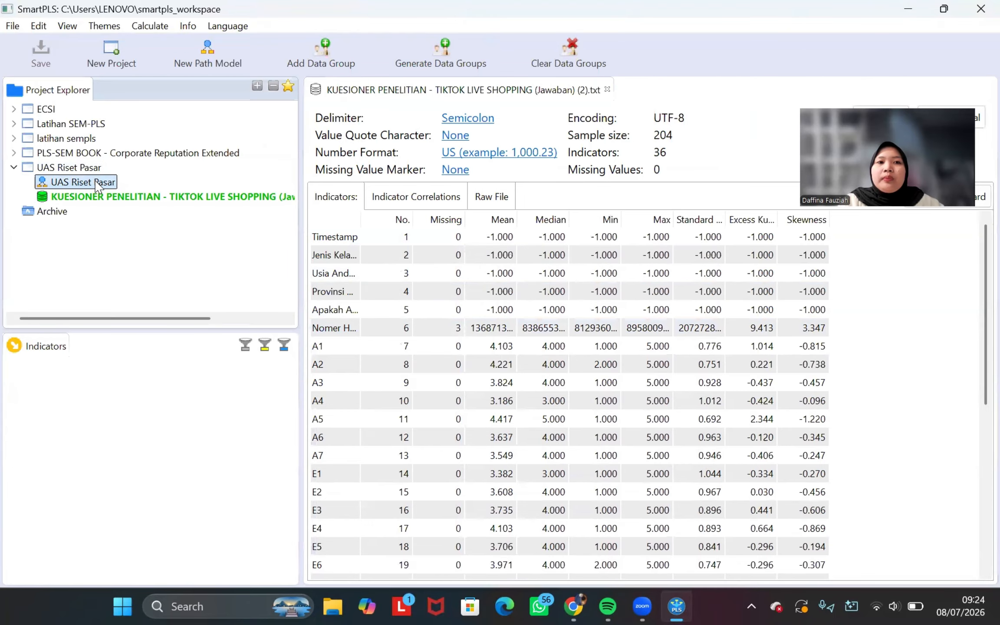
{"action": "double_click", "coordinate": [96, 184]}
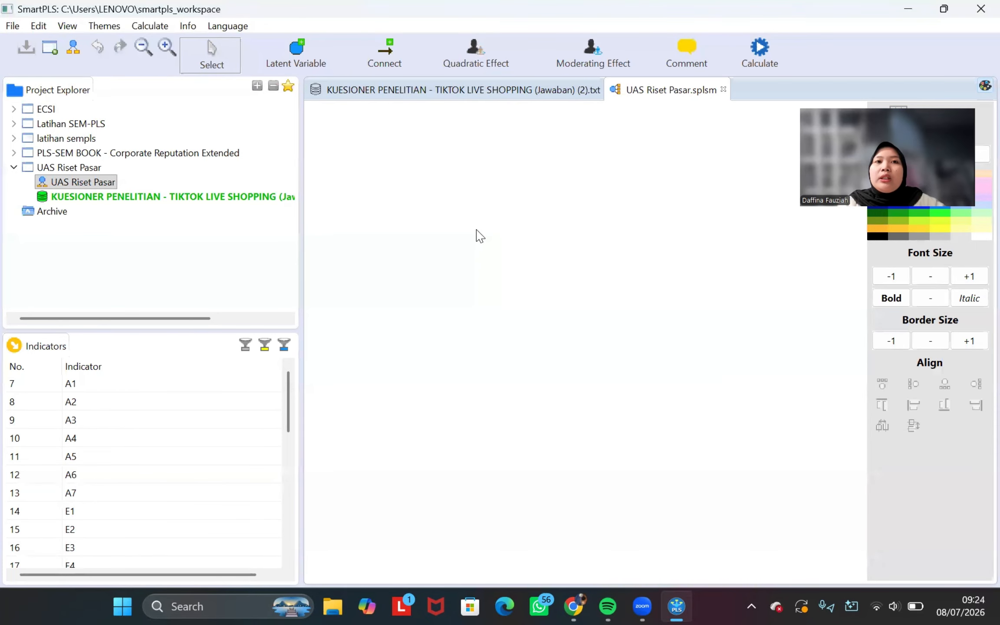
Step: Place five latent variables on the model canvas: one at upper left, three across the middle and one at lower left
{"action": "left_click", "coordinate": [296, 53]}
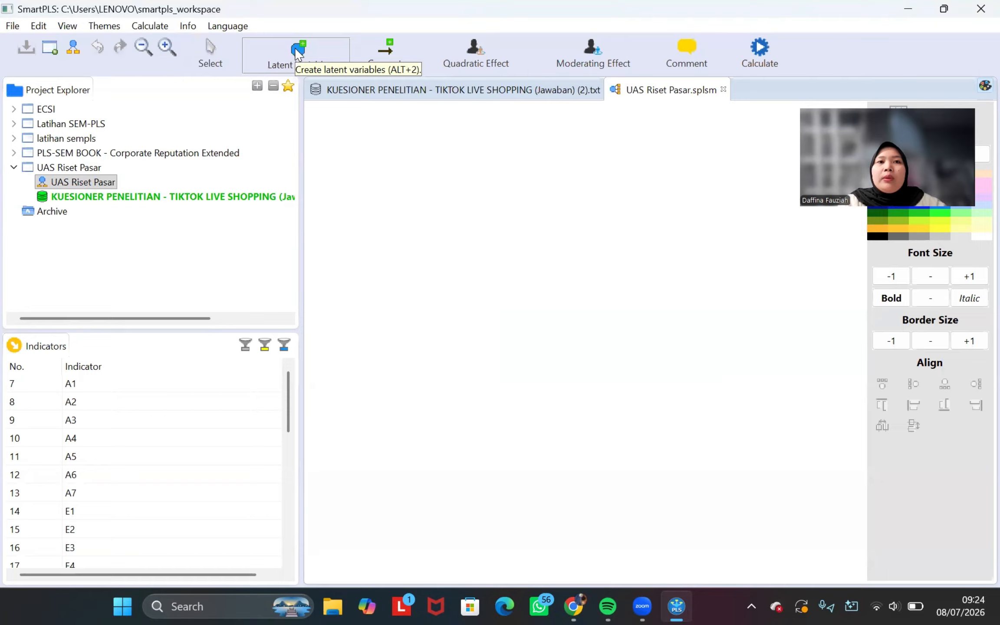
{"action": "left_click", "coordinate": [374, 152]}
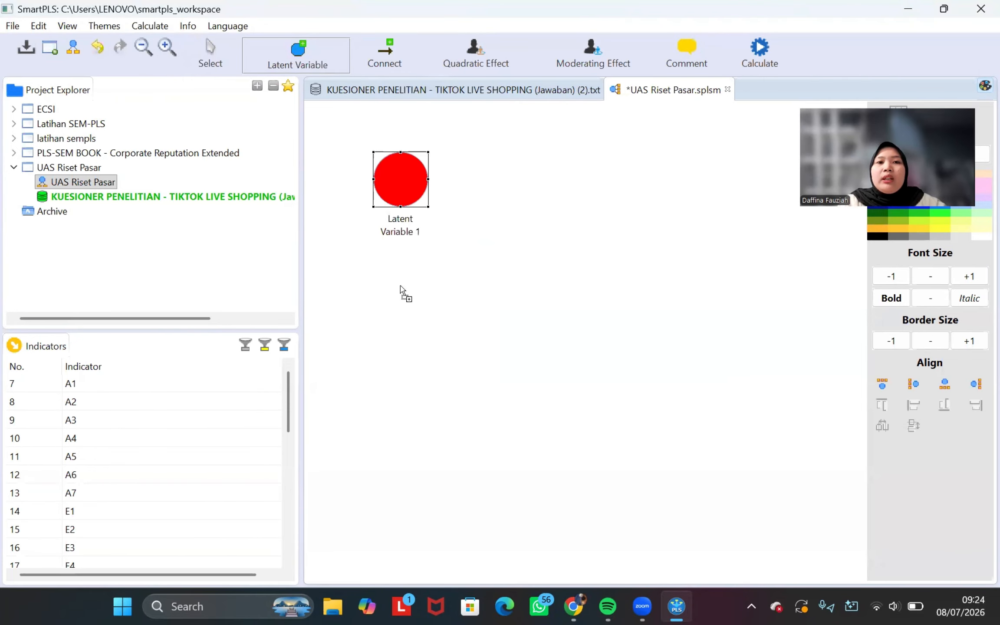
{"action": "left_click", "coordinate": [387, 308]}
{"action": "left_click", "coordinate": [540, 330]}
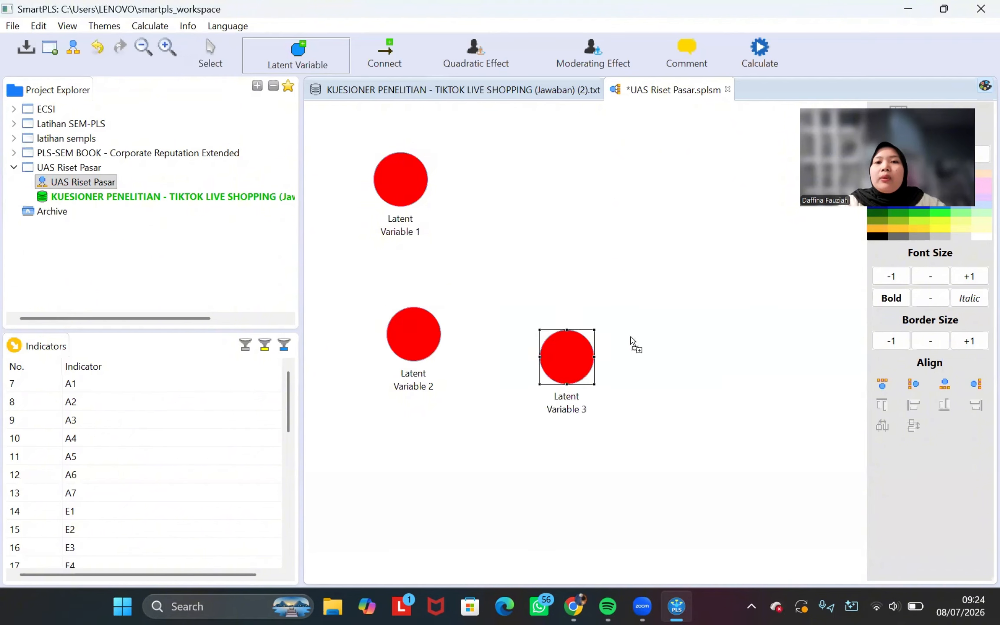
{"action": "left_click", "coordinate": [700, 348]}
{"action": "left_click", "coordinate": [418, 479]}
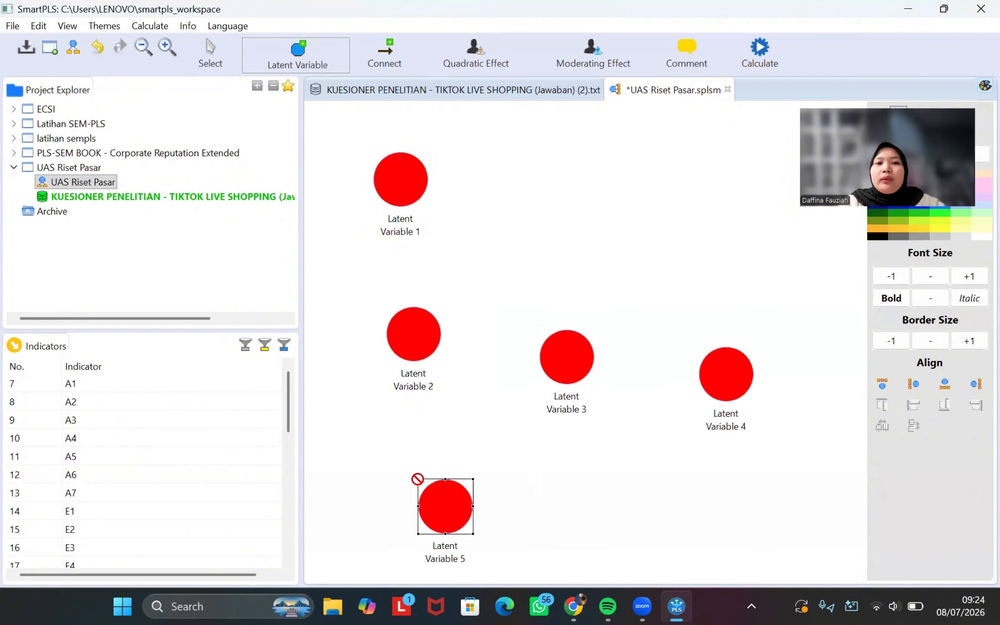
Step: Arrange Latent Variables 2, 3 and 4 in a horizontal row, with Latent Variables 2 and 5 roughly beneath Latent Variable 1
{"action": "left_click", "coordinate": [213, 61]}
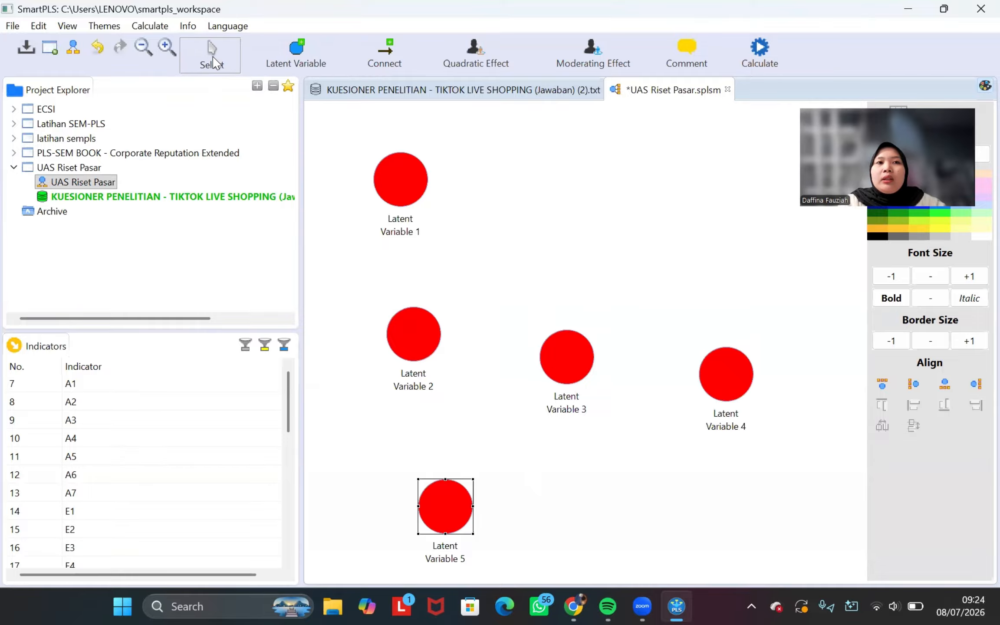
{"action": "left_click_drag", "start_coordinate": [411, 327], "coordinate": [399, 333]}
{"action": "left_click", "coordinate": [573, 366]}
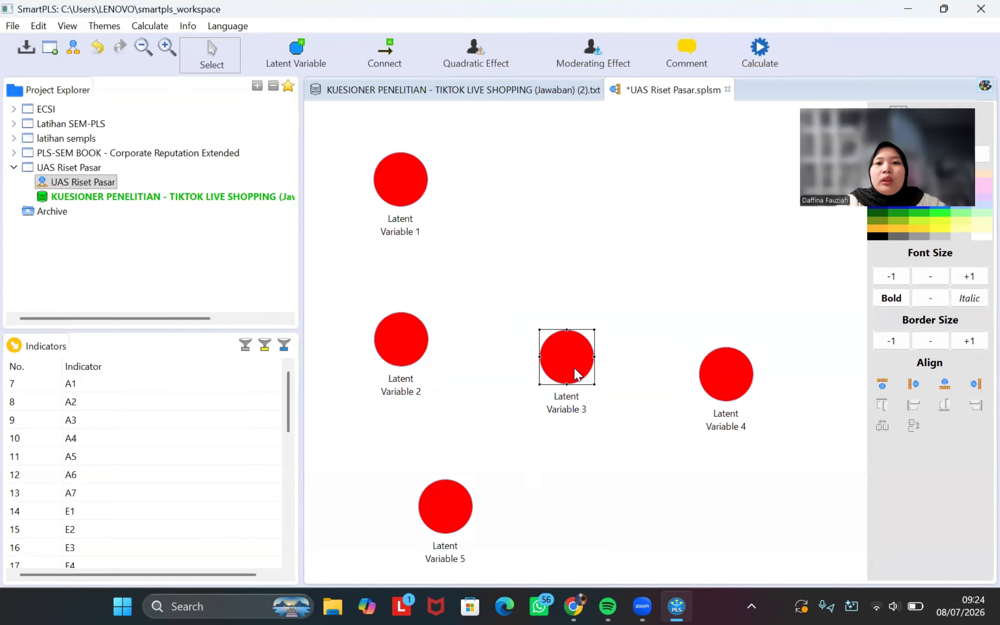
{"action": "double_click", "coordinate": [574, 366]}
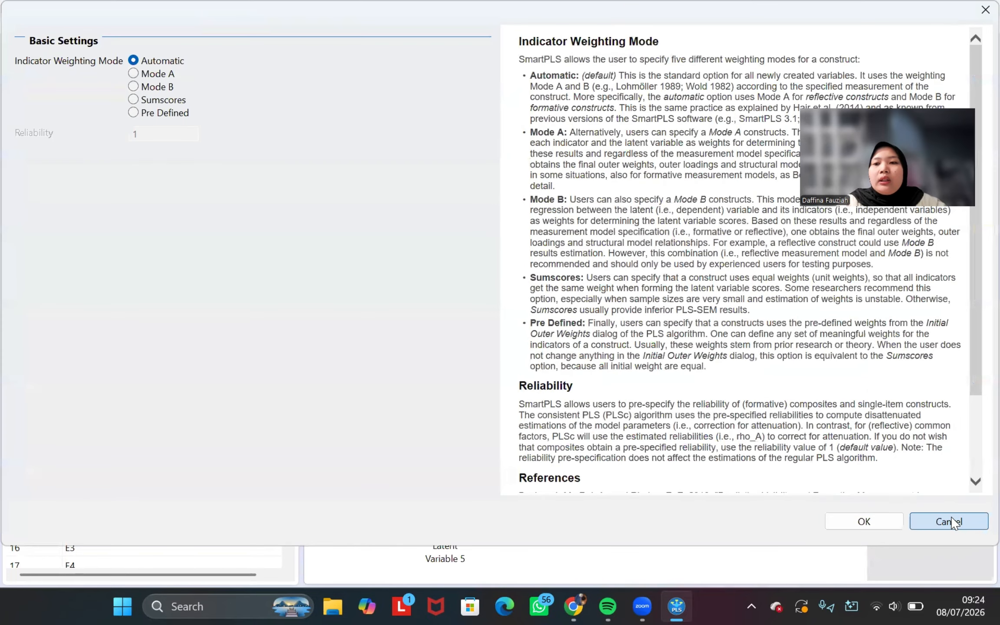
{"action": "left_click", "coordinate": [951, 521]}
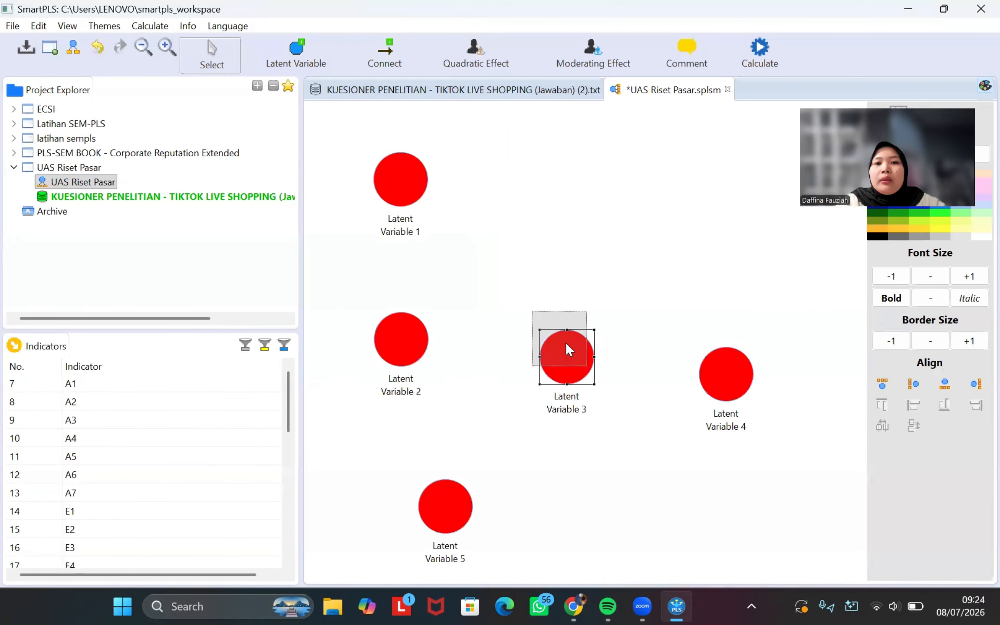
{"action": "left_click_drag", "start_coordinate": [566, 343], "coordinate": [566, 342]}
{"action": "left_click_drag", "start_coordinate": [725, 373], "coordinate": [724, 340]}
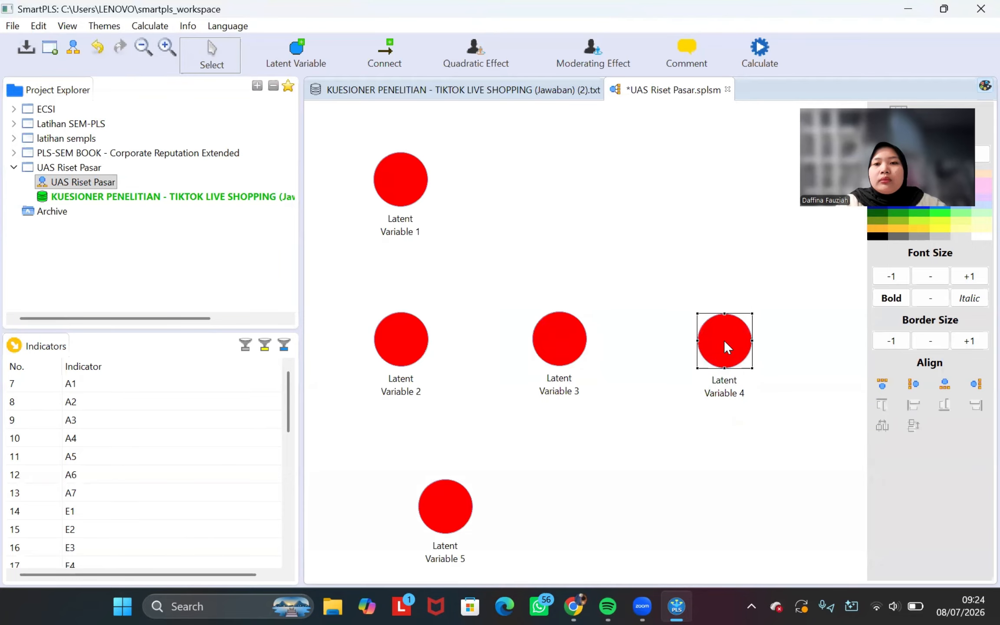
{"action": "left_click", "coordinate": [435, 504]}
{"action": "left_click_drag", "start_coordinate": [436, 503], "coordinate": [401, 502]}
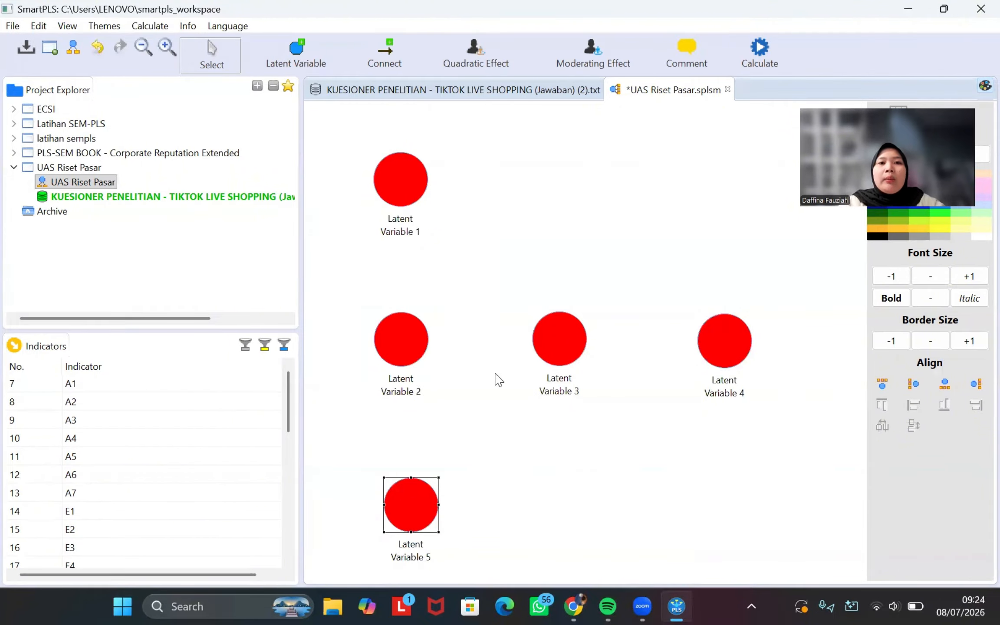
Step: Rename Latent Variable 1 as "Attractivennes"
{"action": "left_click", "coordinate": [408, 177]}
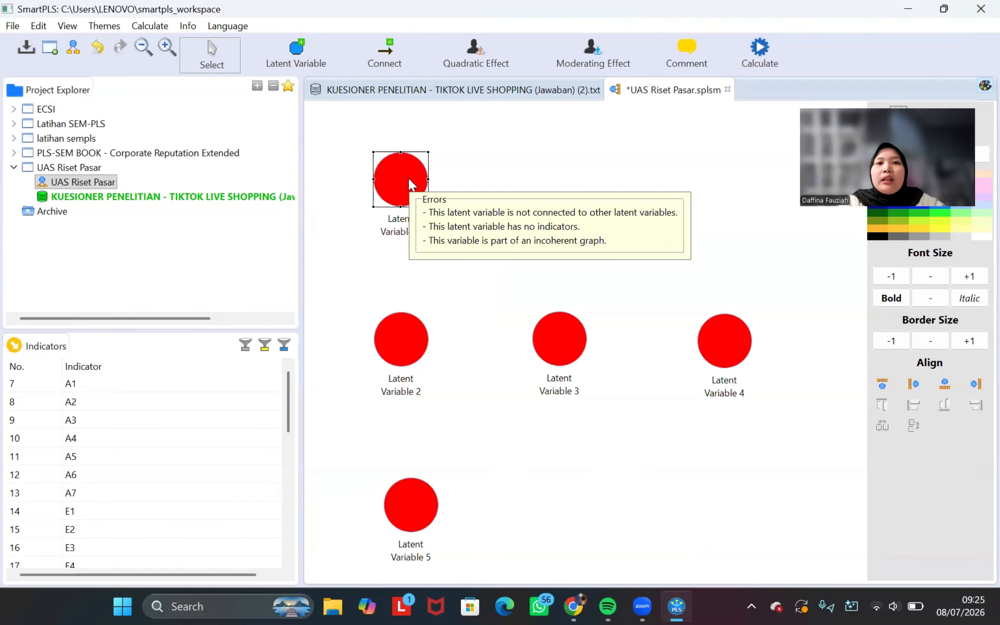
{"action": "right_click", "coordinate": [408, 177]}
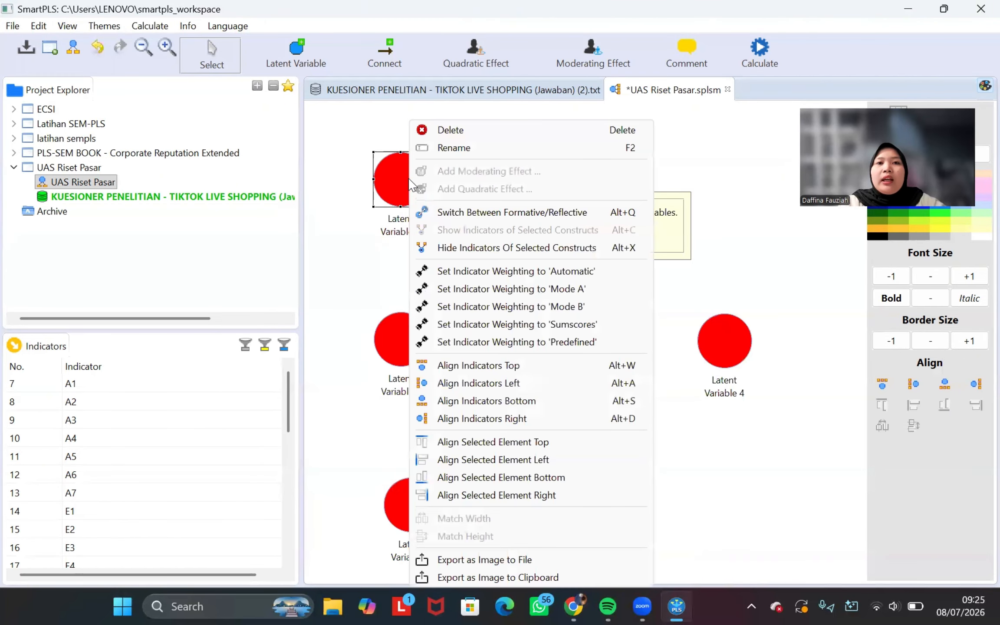
{"action": "left_click", "coordinate": [473, 148]}
{"action": "key", "text": "BackSpace"}
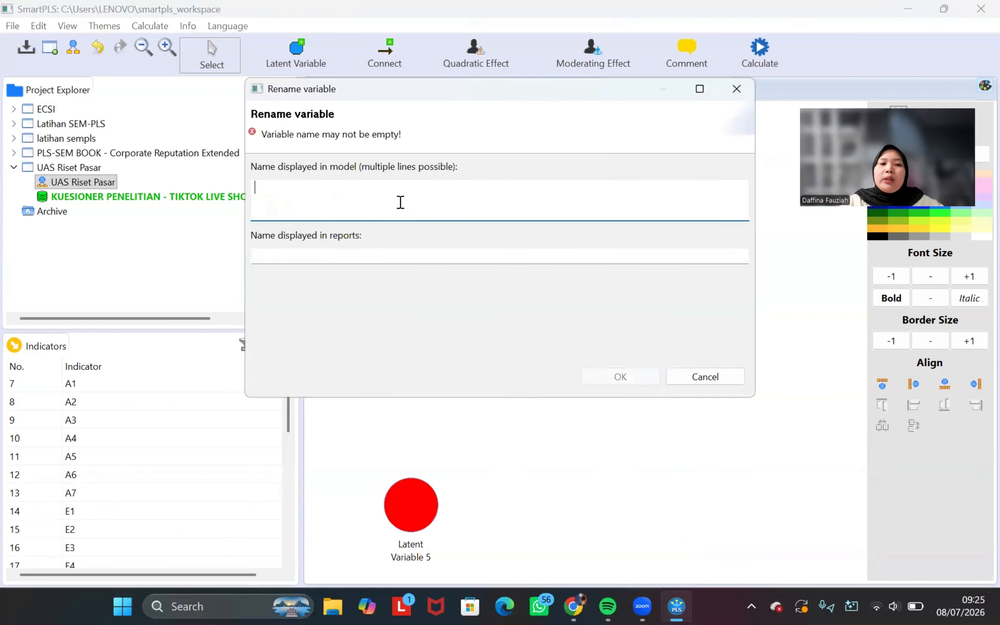
{"action": "type", "text": "AT"}
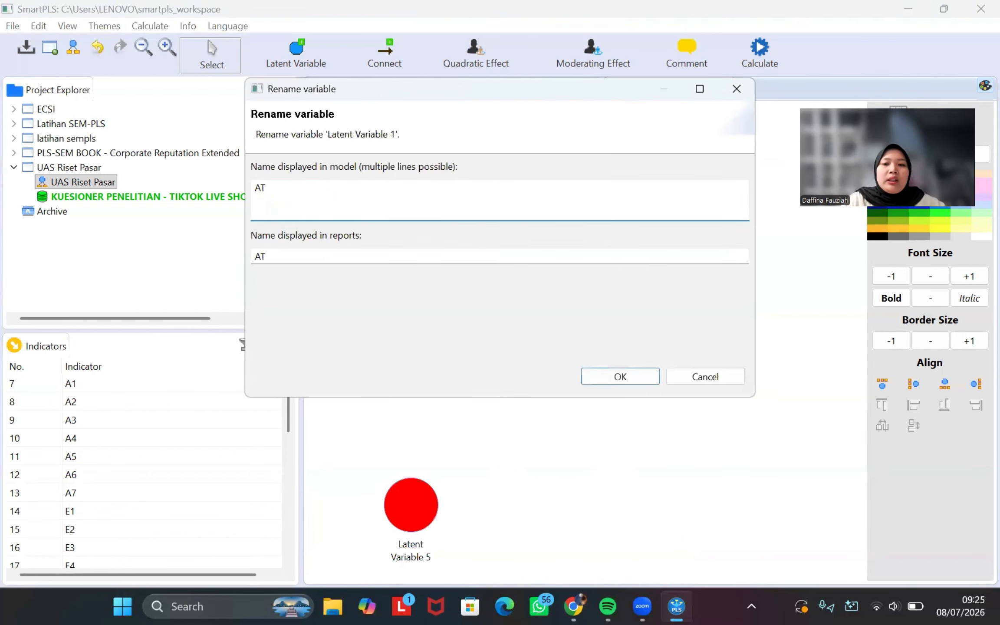
{"action": "type", "text": "ttract"}
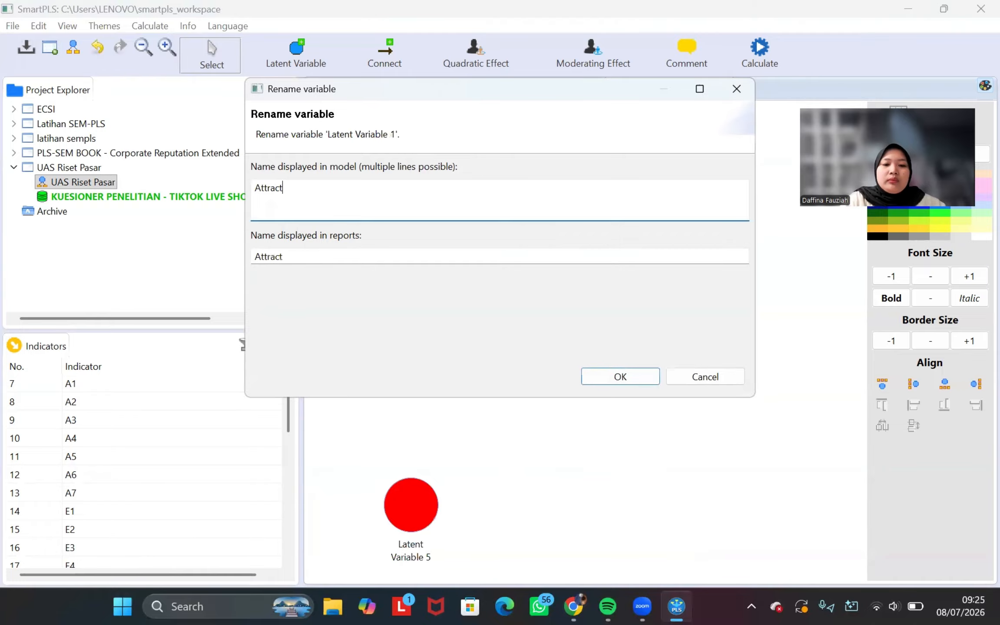
{"action": "type", "text": "ivennes"}
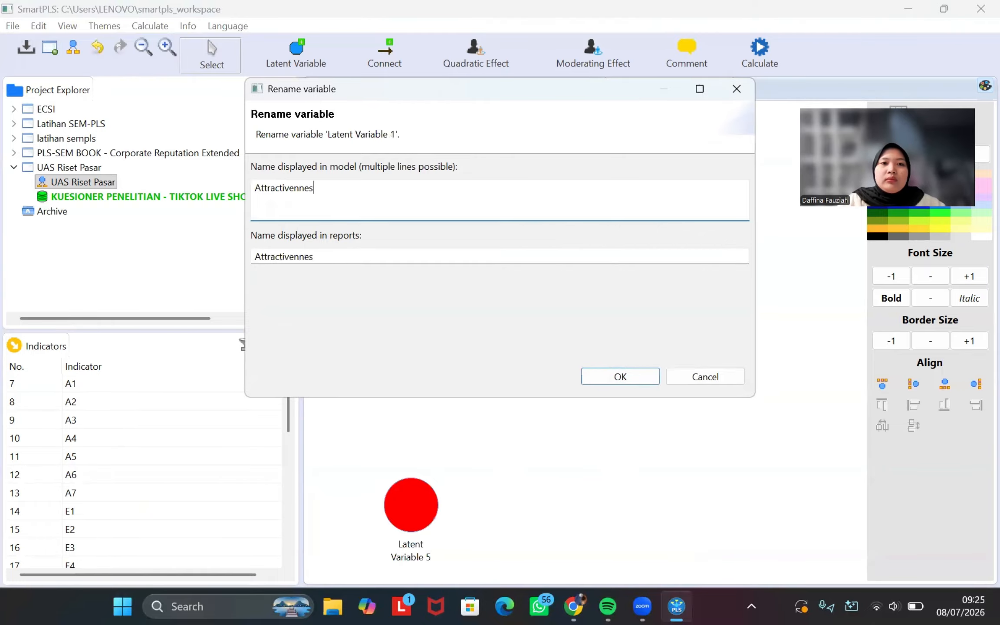
{"action": "left_click", "coordinate": [591, 377]}
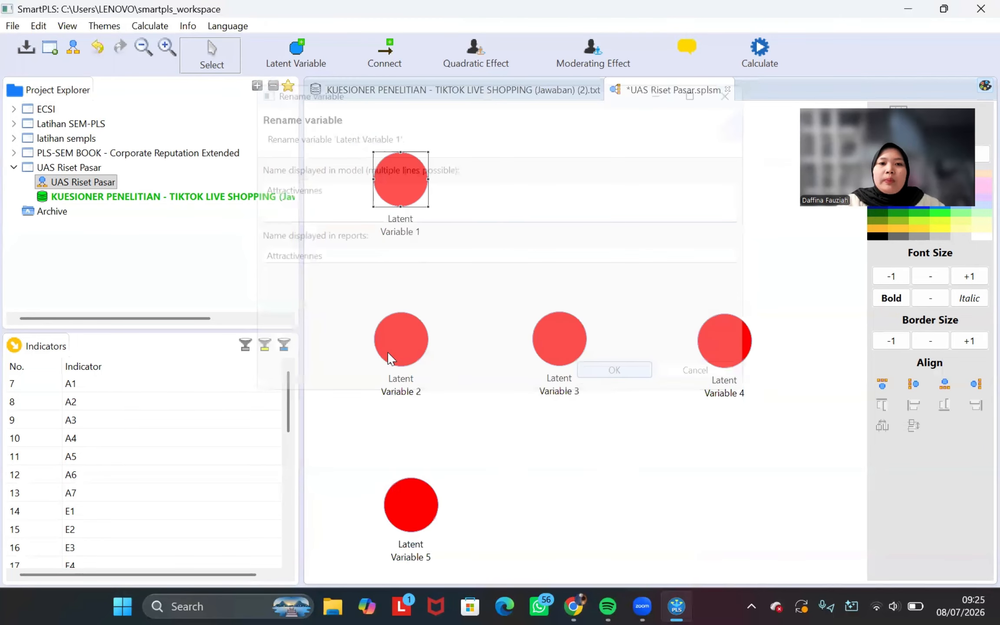
Step: Rename Latent Variable 2 as "Enjoyment"
{"action": "left_click", "coordinate": [393, 349]}
{"action": "right_click", "coordinate": [393, 349]}
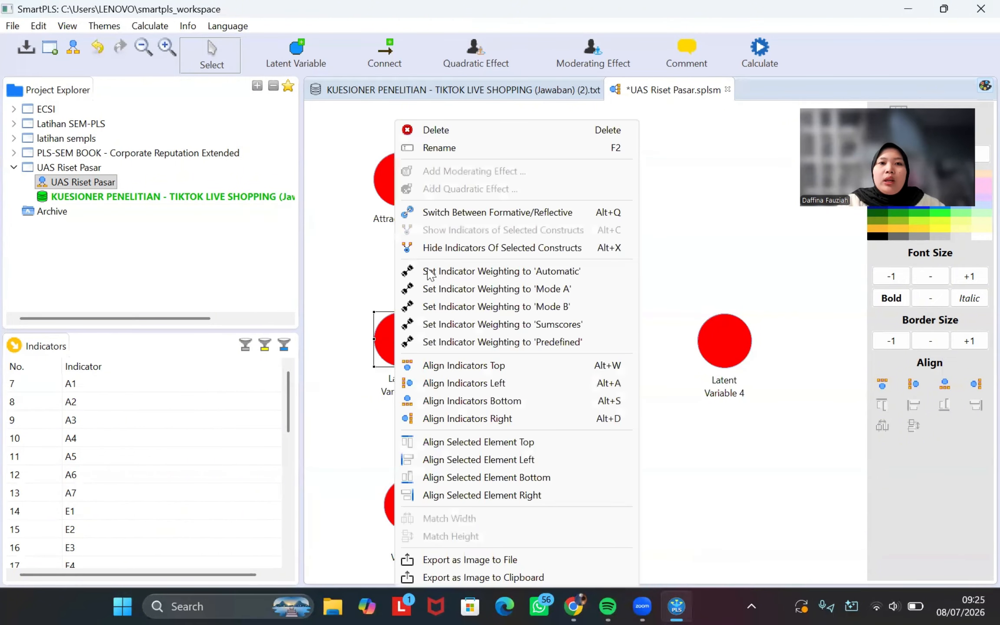
{"action": "left_click", "coordinate": [475, 151]}
{"action": "key", "text": "BackSpace"}
{"action": "type", "text": "E"}
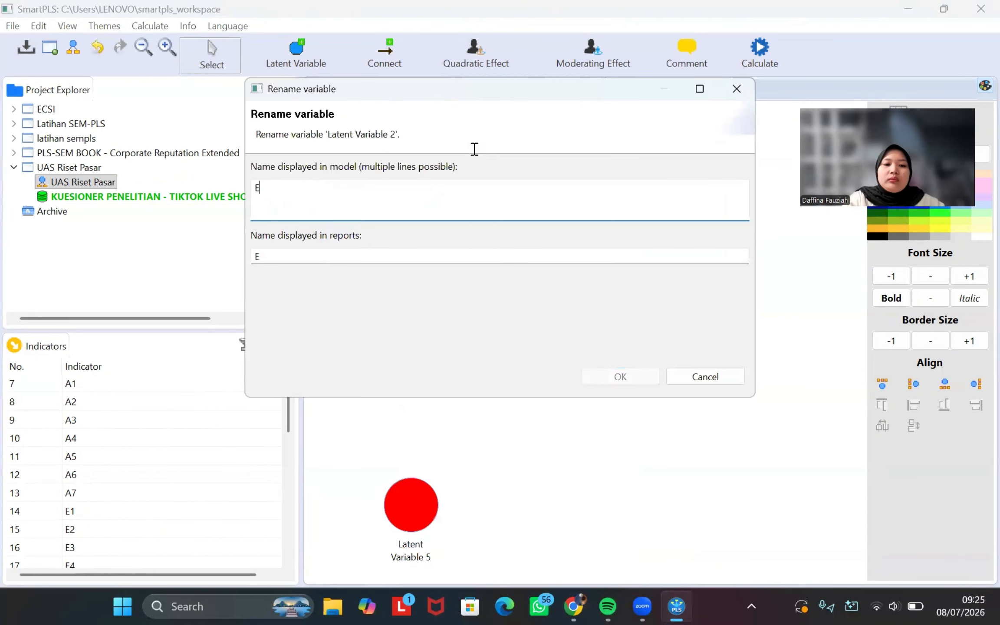
{"action": "type", "text": "njoyment"}
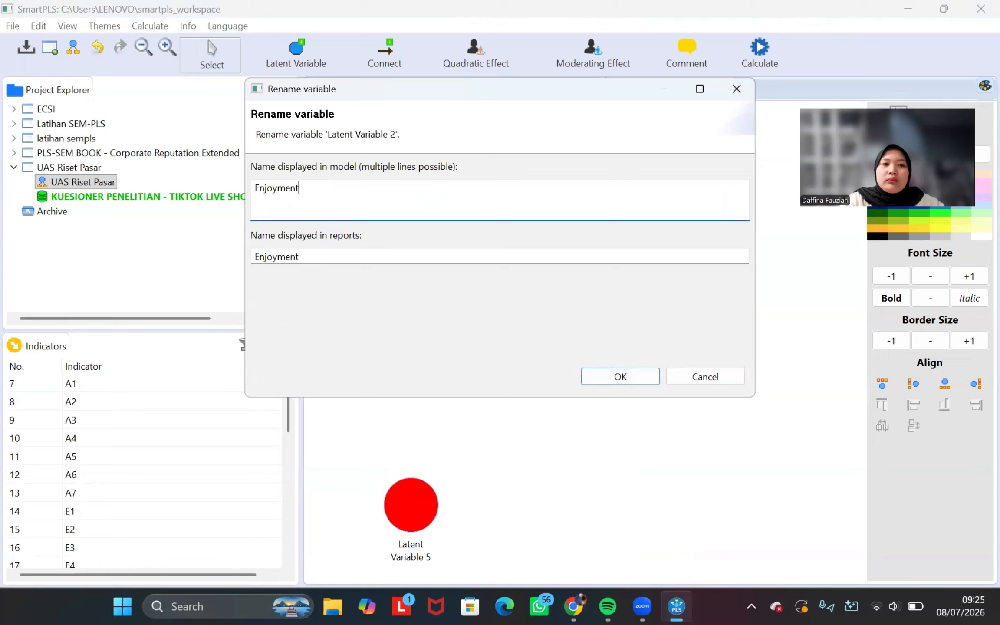
{"action": "left_click", "coordinate": [634, 379]}
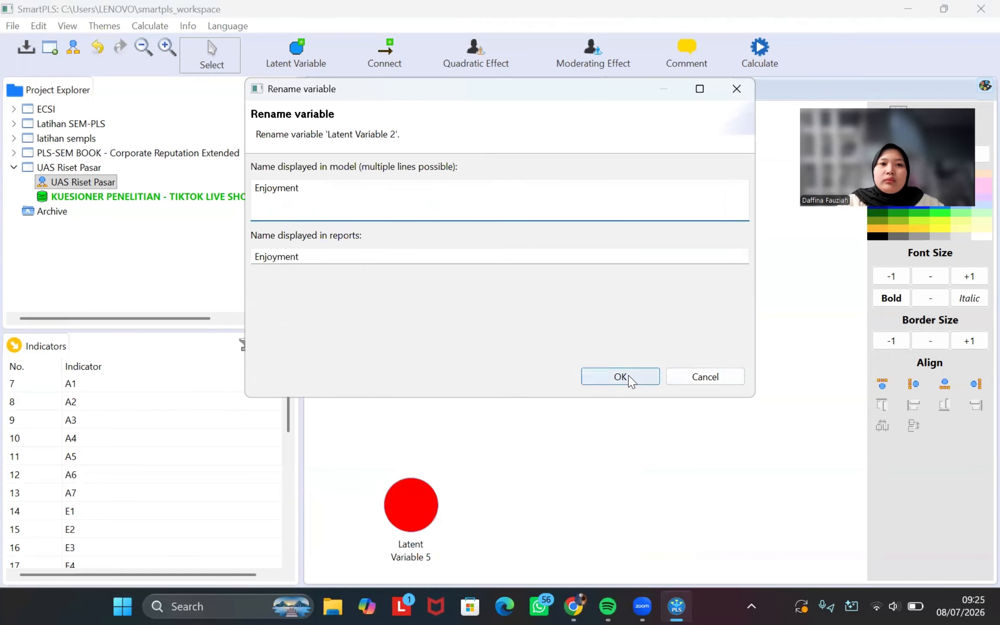
Step: Rename Latent Variable 5 as "Social Presence"
{"action": "left_click", "coordinate": [398, 505]}
{"action": "right_click", "coordinate": [397, 505]}
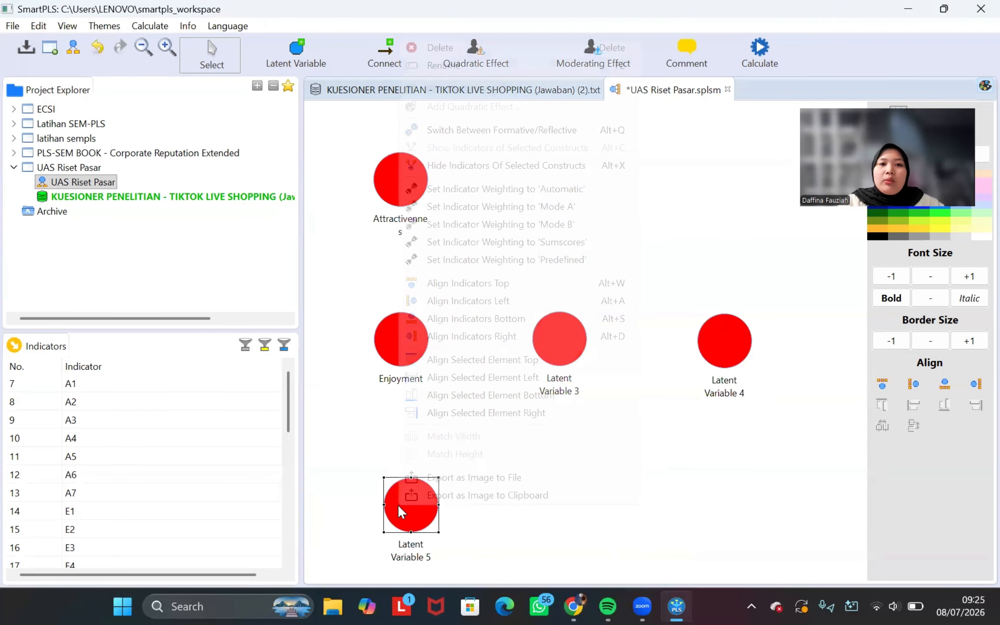
{"action": "left_click", "coordinate": [450, 69]}
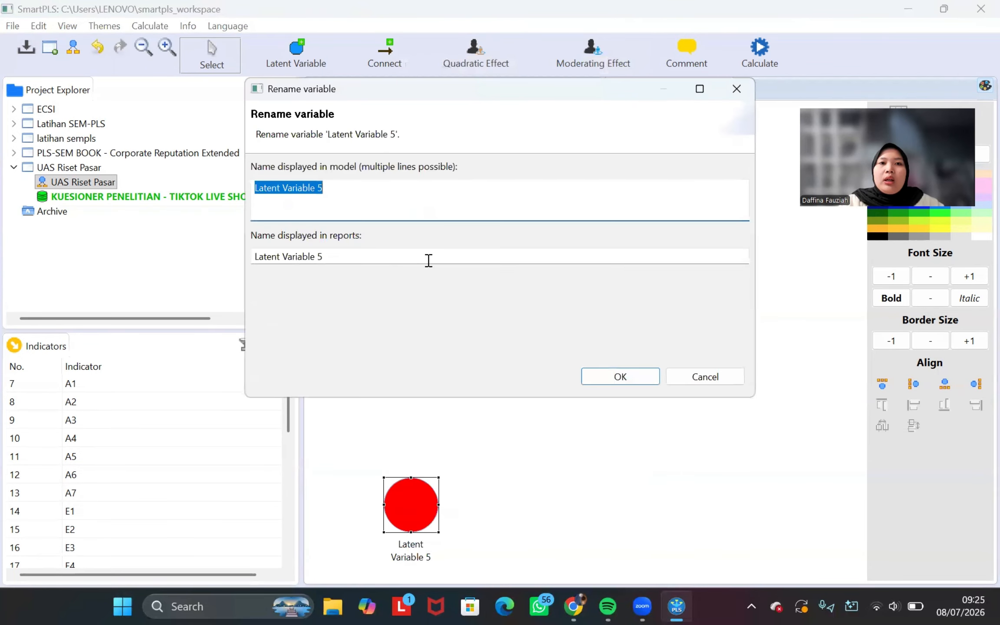
{"action": "key", "text": "BackSpace"}
{"action": "type", "text": "Social Prese"}
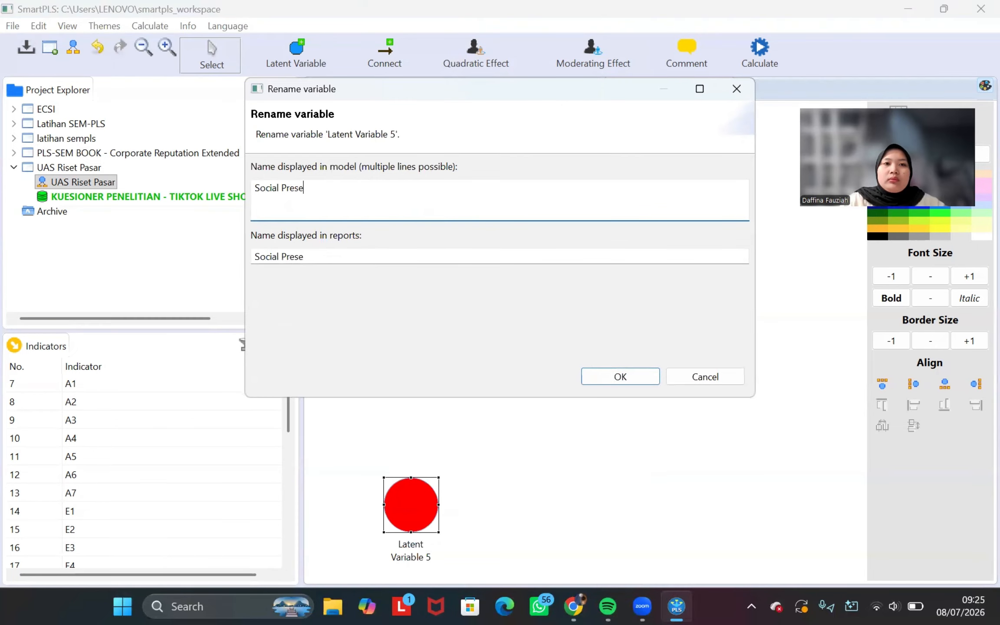
{"action": "type", "text": "ce"}
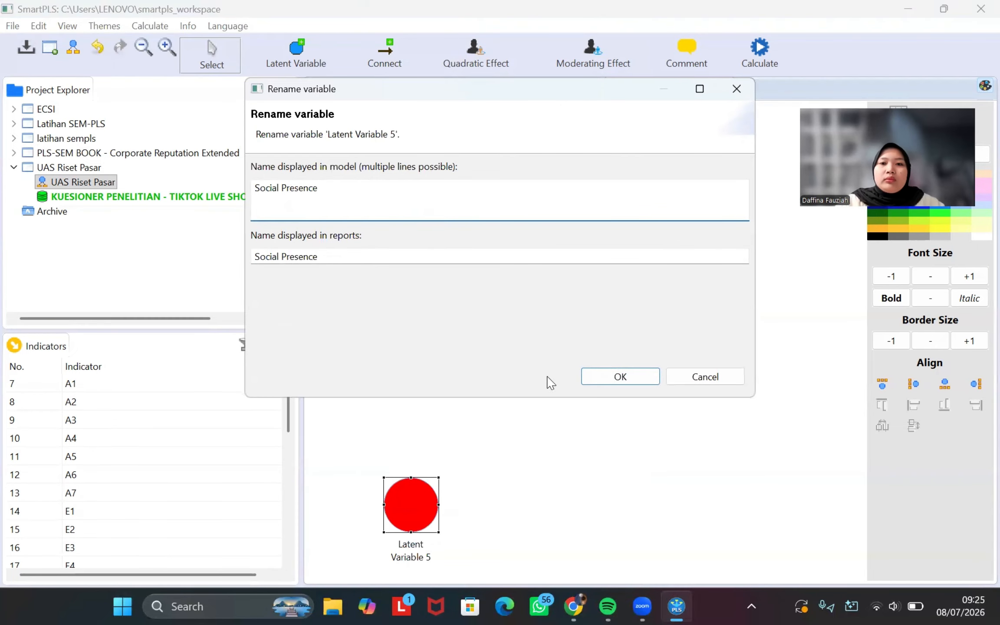
{"action": "left_click", "coordinate": [647, 377]}
Step: Rename Latent Variable 3 as "Implusif Buying"
{"action": "left_click", "coordinate": [576, 349]}
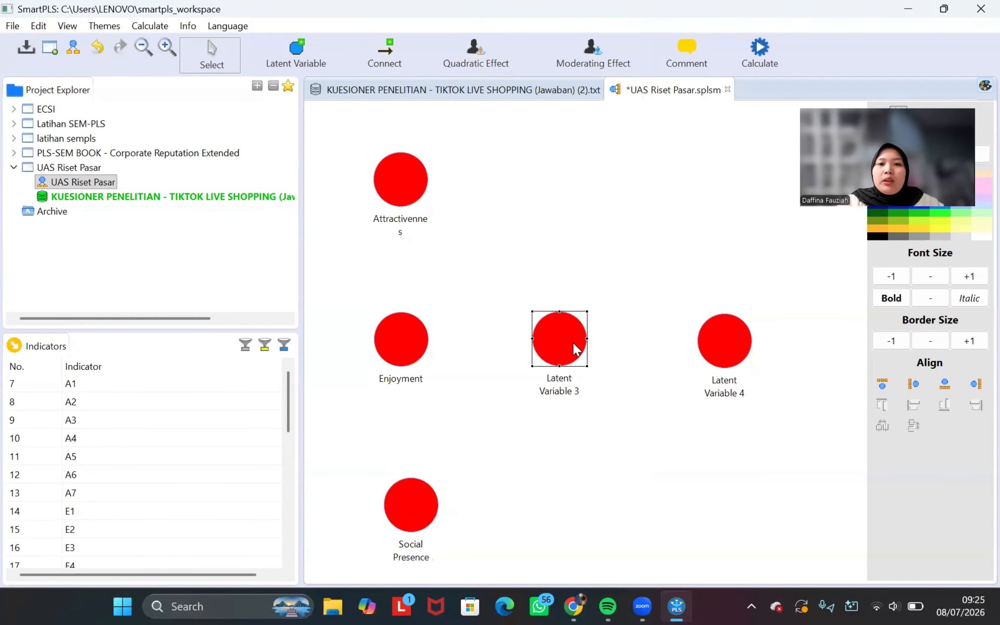
{"action": "right_click", "coordinate": [575, 349]}
{"action": "left_click", "coordinate": [620, 150]}
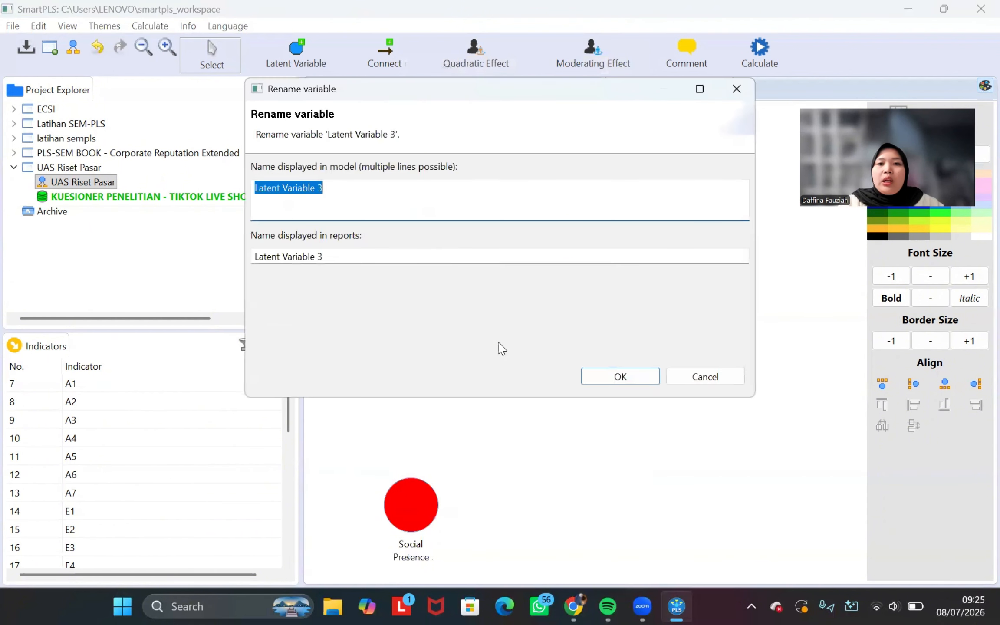
{"action": "key", "text": "BackSpace"}
{"action": "type", "text": "IMplu"}
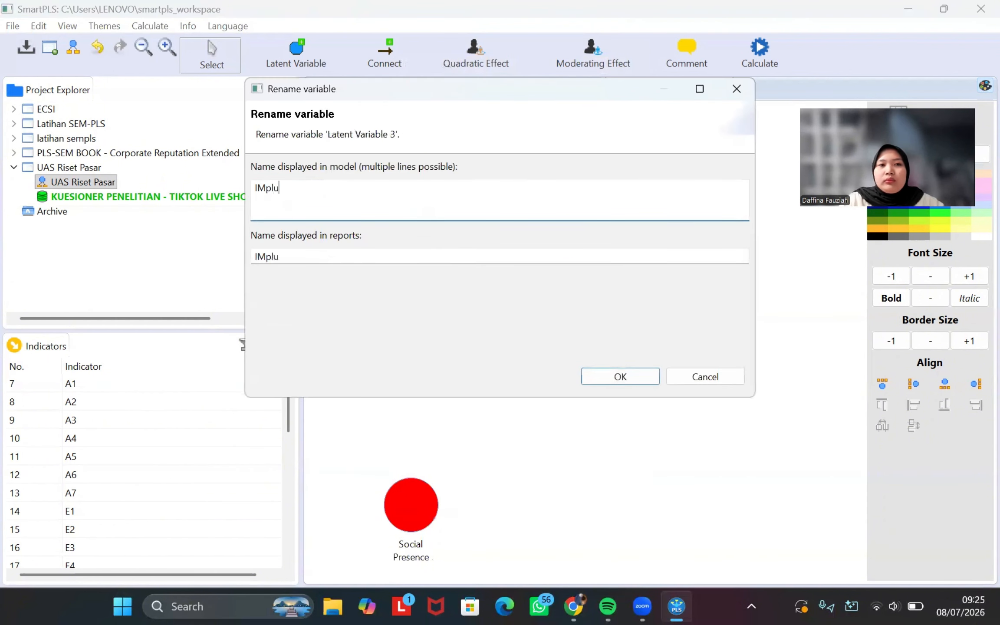
{"action": "key", "text": "BackSpace"}
{"action": "key", "text": "BackSpace"}
{"action": "key", "text": "BackSpace"}
{"action": "key", "text": "BackSpace"}
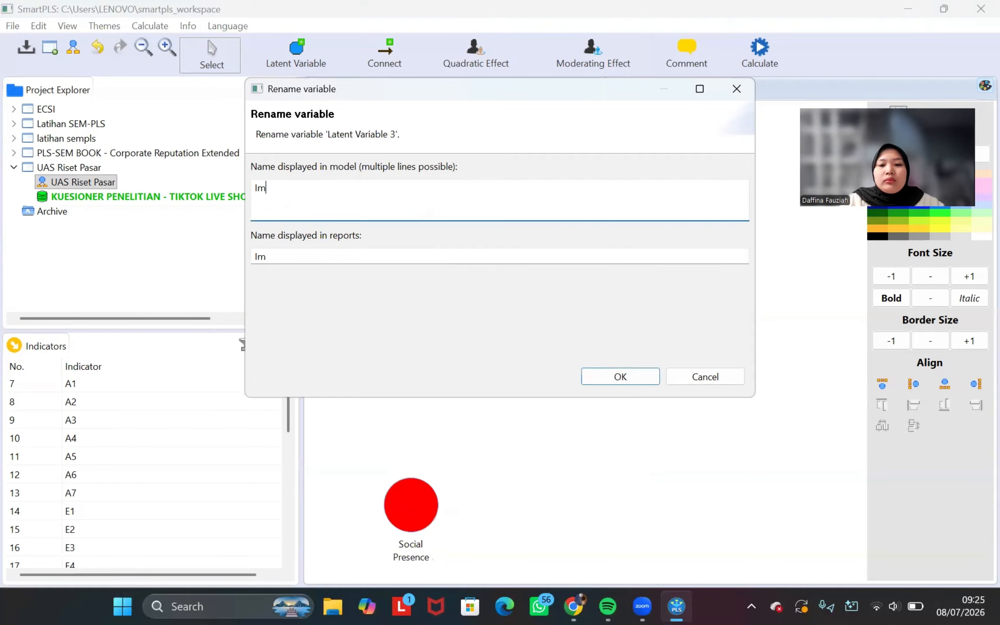
{"action": "type", "text": "mplusif Buying"}
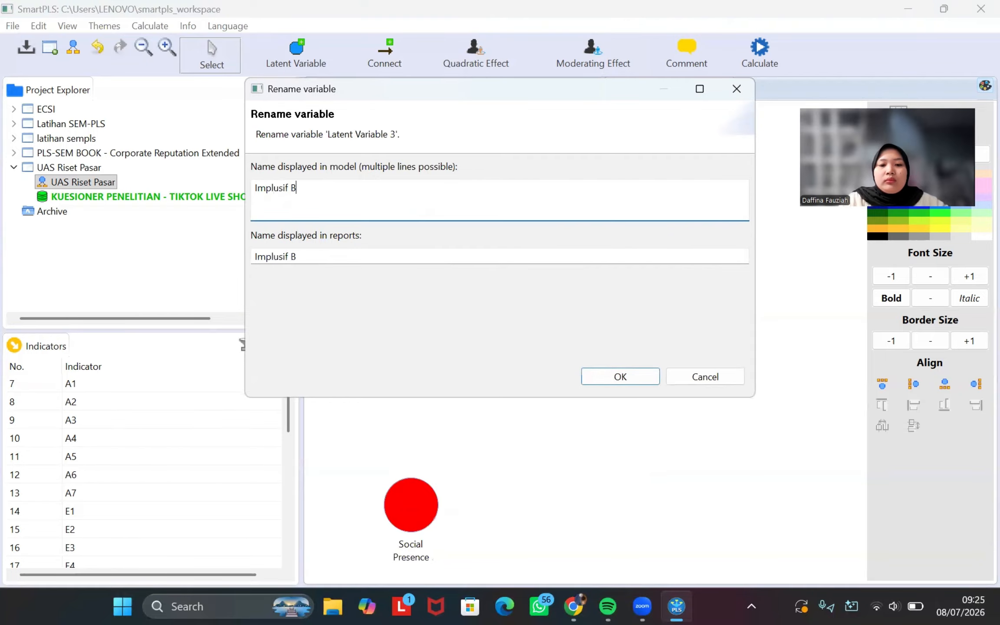
{"action": "left_click", "coordinate": [641, 378]}
Step: Rename Latent Variable 4 as "Continous Purchase Intation"
{"action": "left_click", "coordinate": [722, 339]}
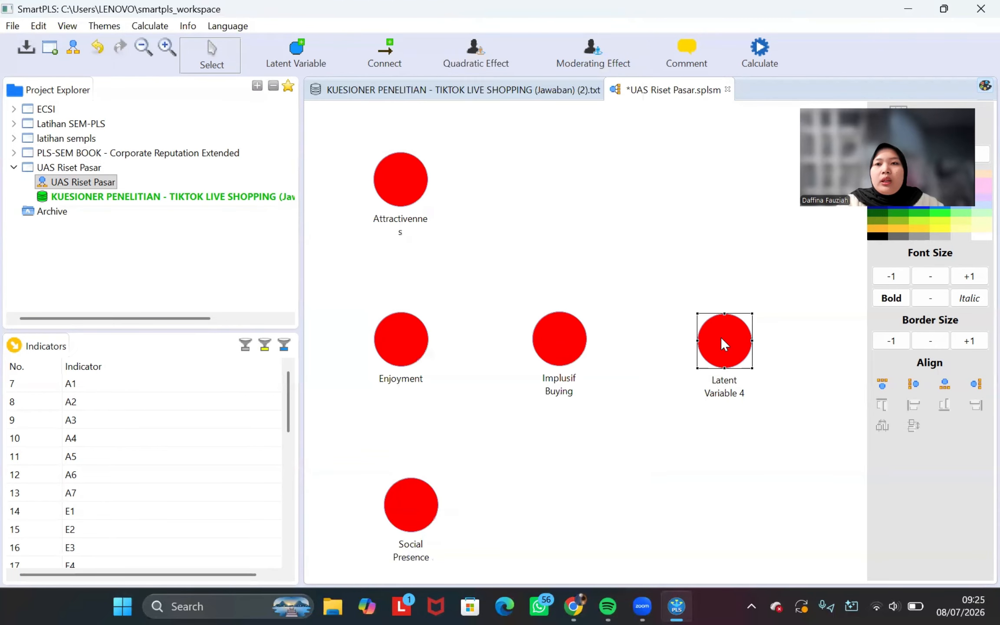
{"action": "right_click", "coordinate": [721, 338]}
{"action": "left_click", "coordinate": [765, 149]}
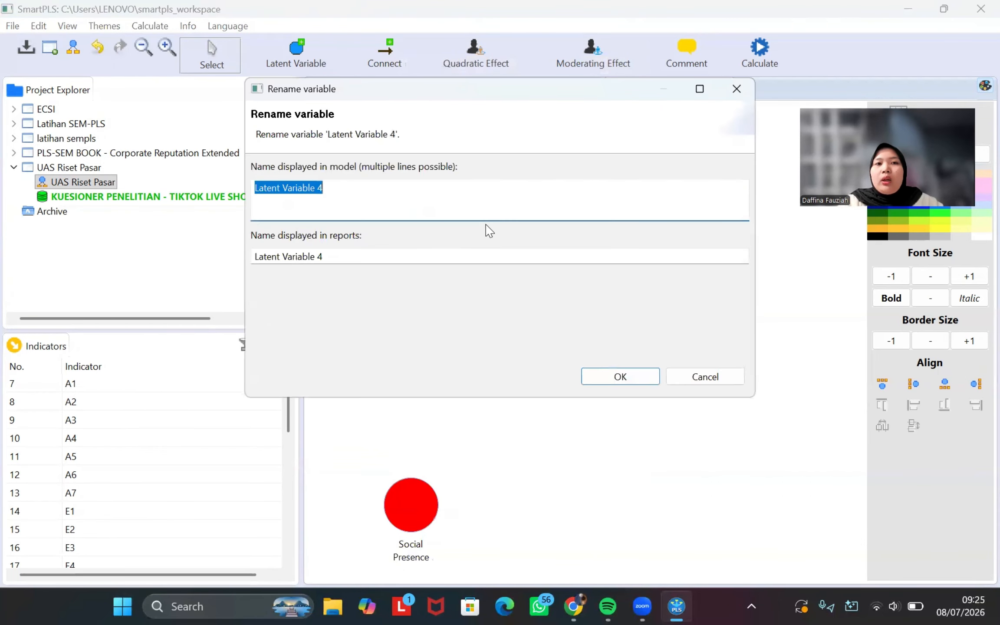
{"action": "key", "text": "BackSpace"}
{"action": "type", "text": "Cont"}
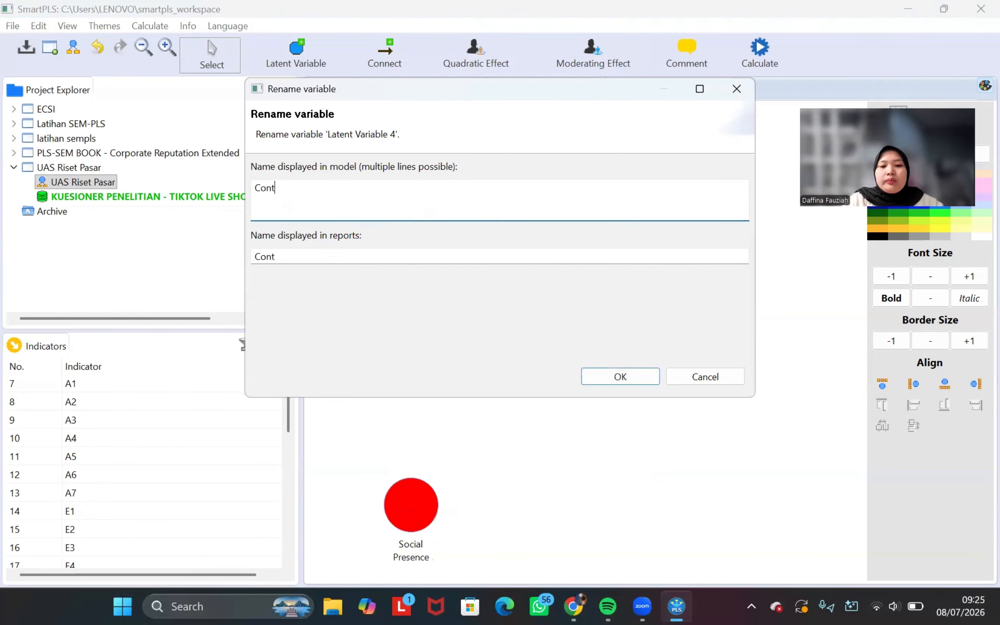
{"action": "type", "text": "inous"}
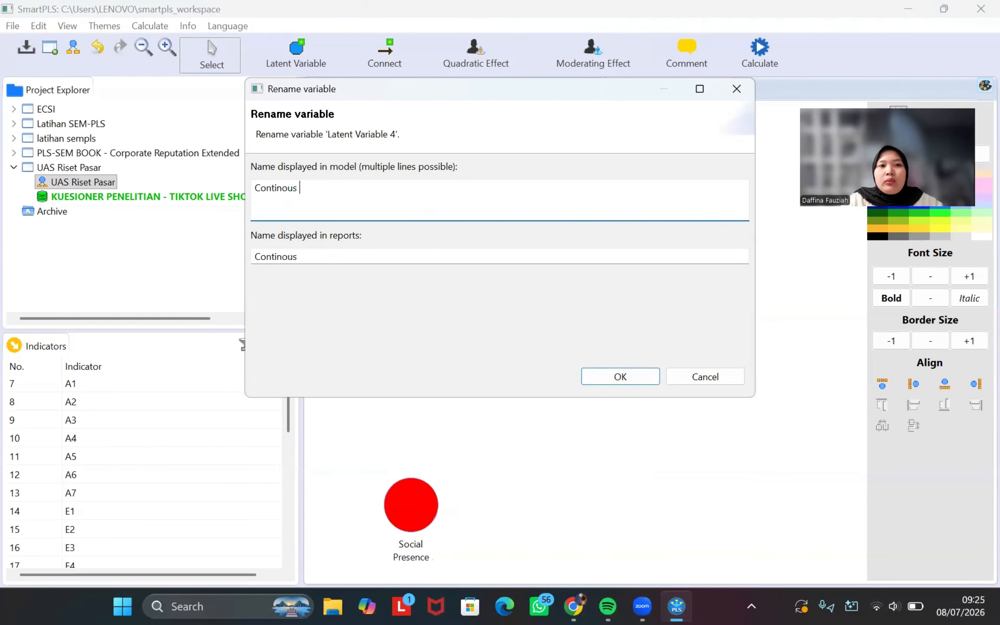
{"action": "type", "text": " Purchase"}
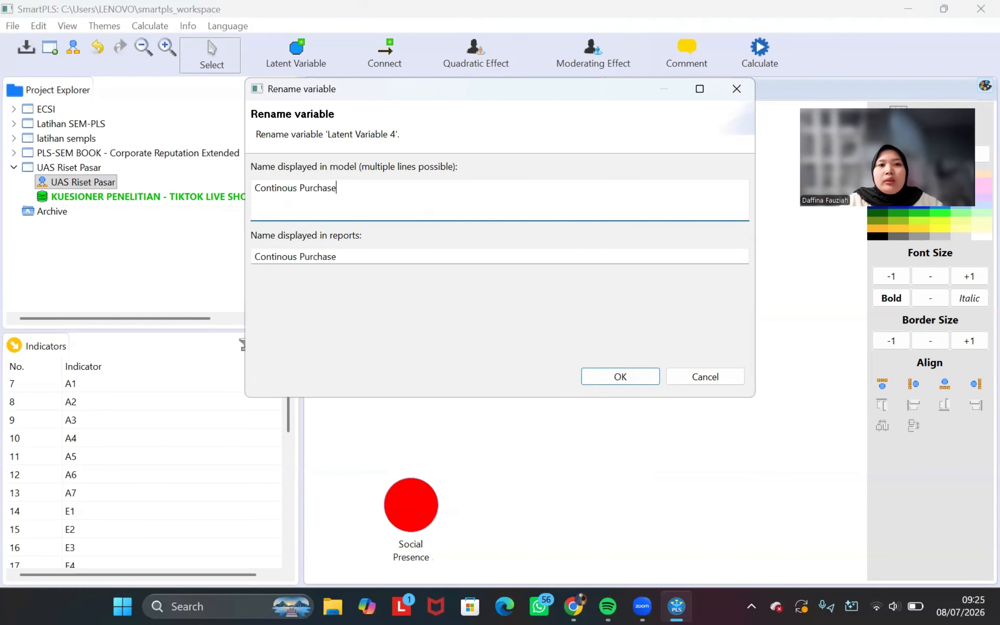
{"action": "type", "text": " Intation"}
{"action": "left_click", "coordinate": [633, 382]}
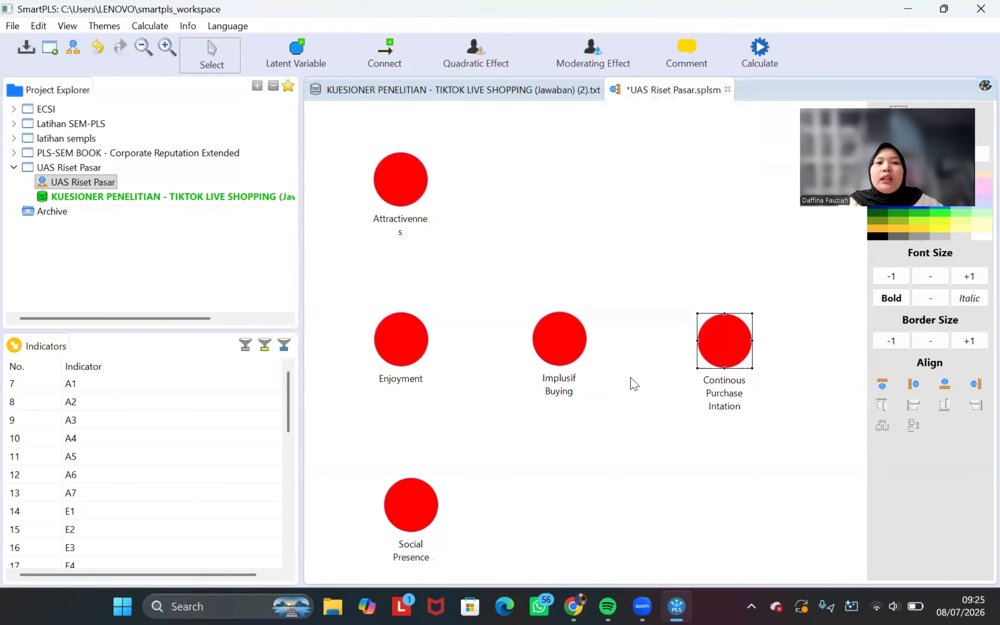
Step: Shift the Social Presence variable slightly so it lines up vertically beneath Attractivennes and Enjoyment
{"action": "left_click", "coordinate": [407, 515]}
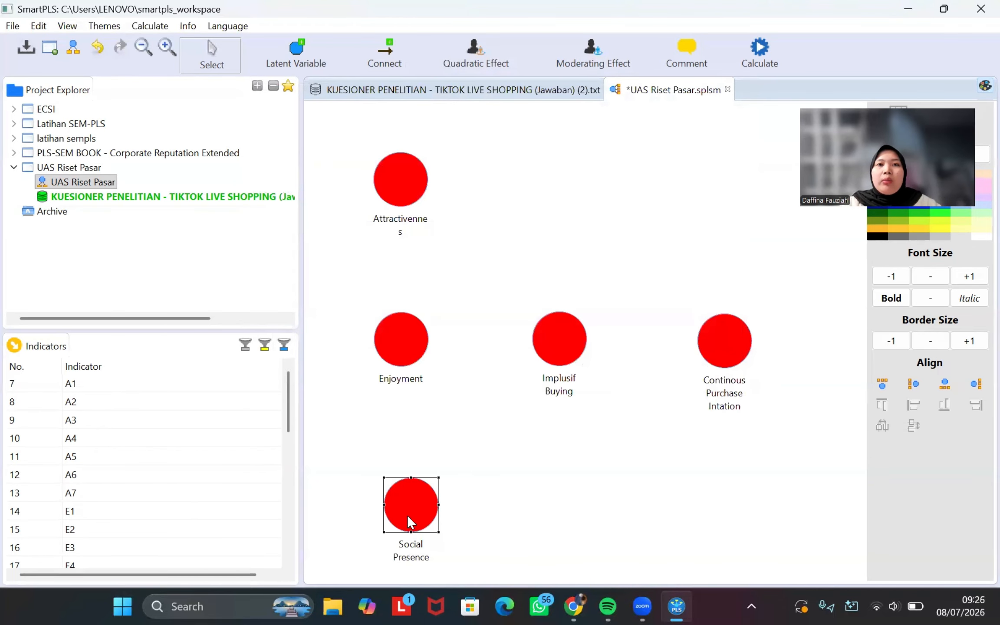
{"action": "left_click_drag", "start_coordinate": [408, 515], "coordinate": [395, 514]}
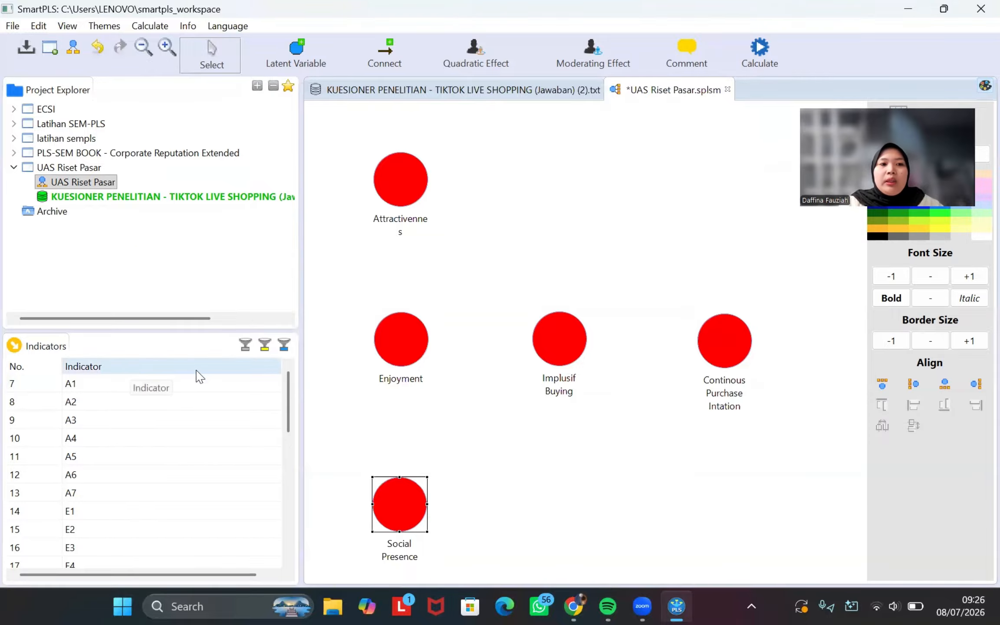
Step: Assign indicators A1 to A7 to the Attractivennes latent variable
{"action": "scroll", "coordinate": [131, 511], "scroll_direction": "down", "scroll_amount": 7}
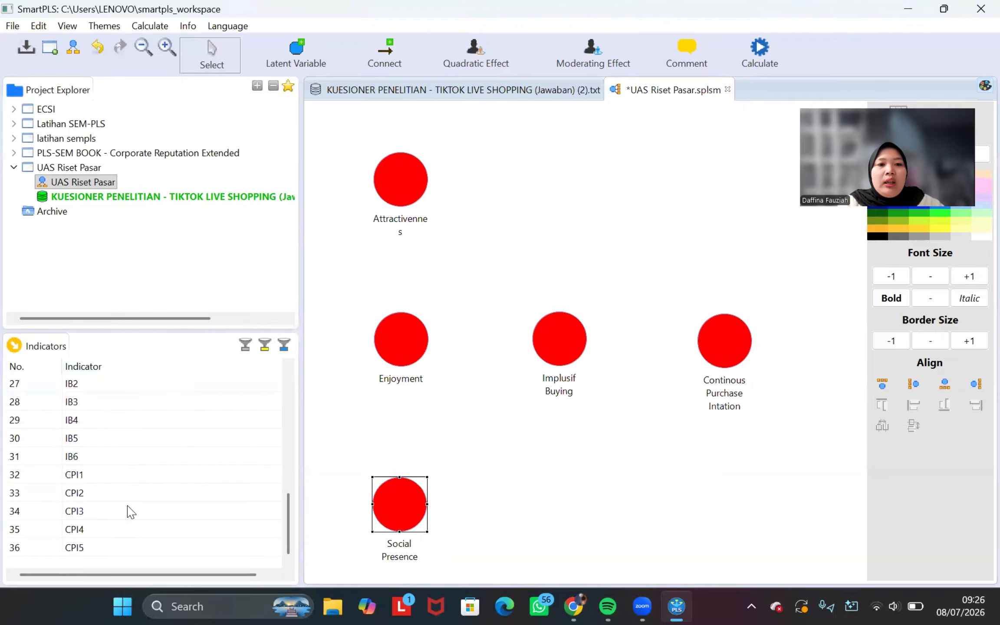
{"action": "scroll", "coordinate": [131, 512], "scroll_direction": "up", "scroll_amount": 7}
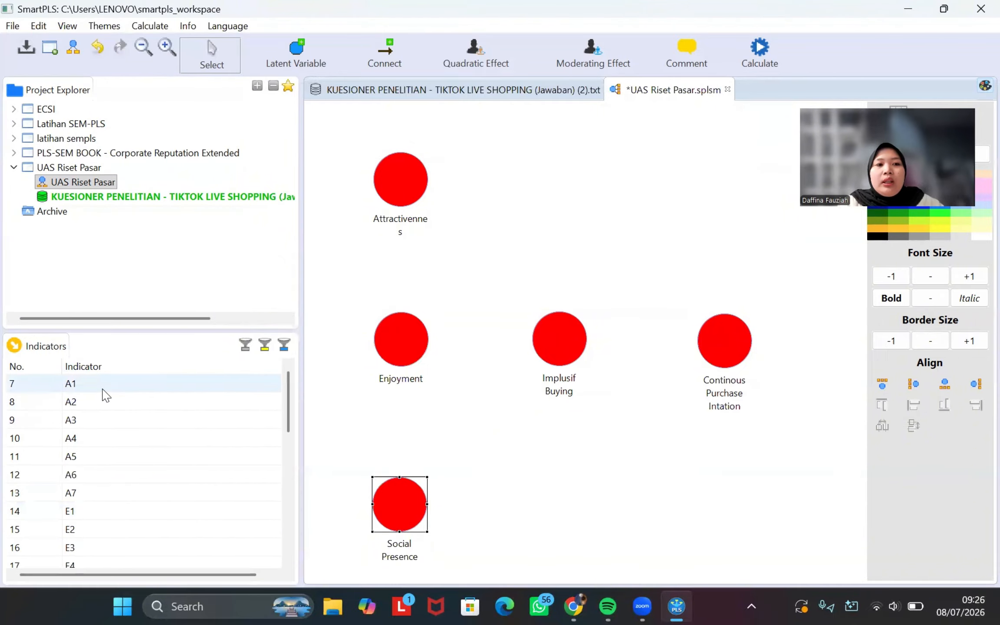
{"action": "left_click", "coordinate": [148, 393]}
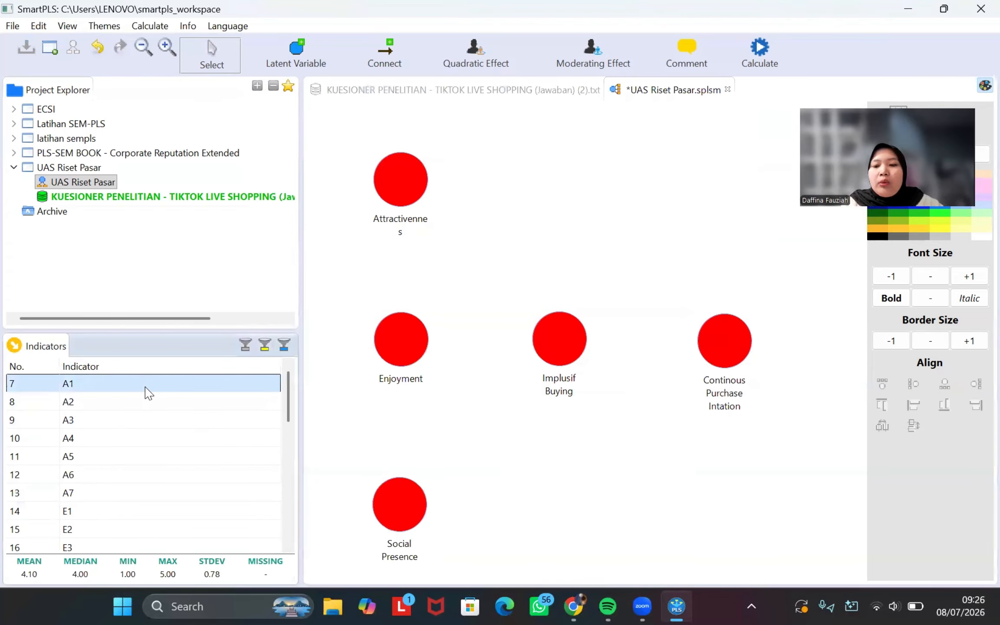
{"action": "key", "text": "shift+Down"}
{"action": "key", "text": "shift+Down"}
{"action": "key", "text": "shift+Down"}
{"action": "key", "text": "shift+Down"}
{"action": "key", "text": "shift+Down"}
{"action": "key", "text": "shift+Down"}
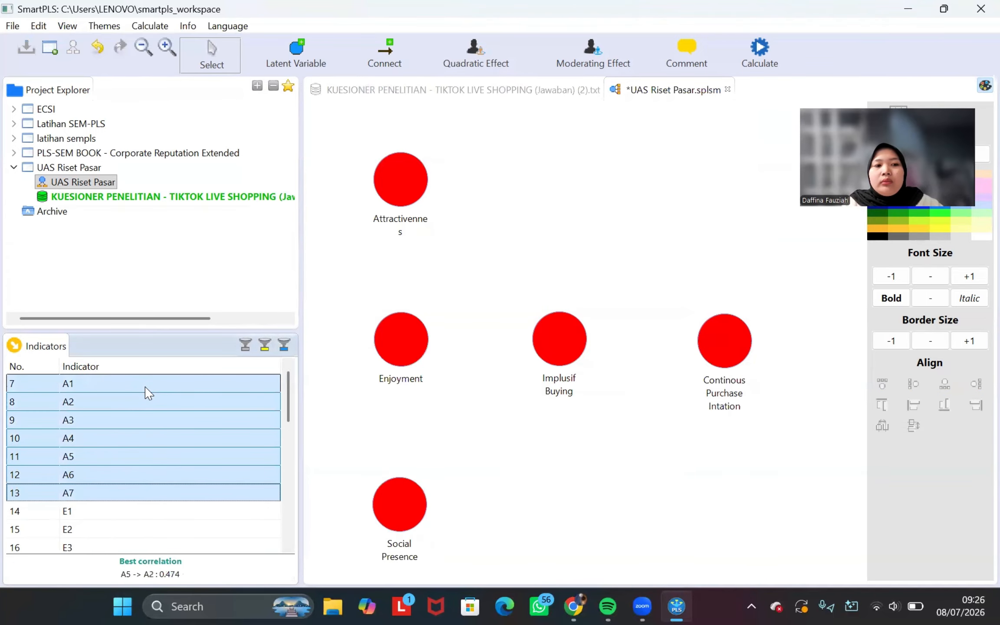
{"action": "left_click_drag", "start_coordinate": [150, 443], "coordinate": [398, 170]}
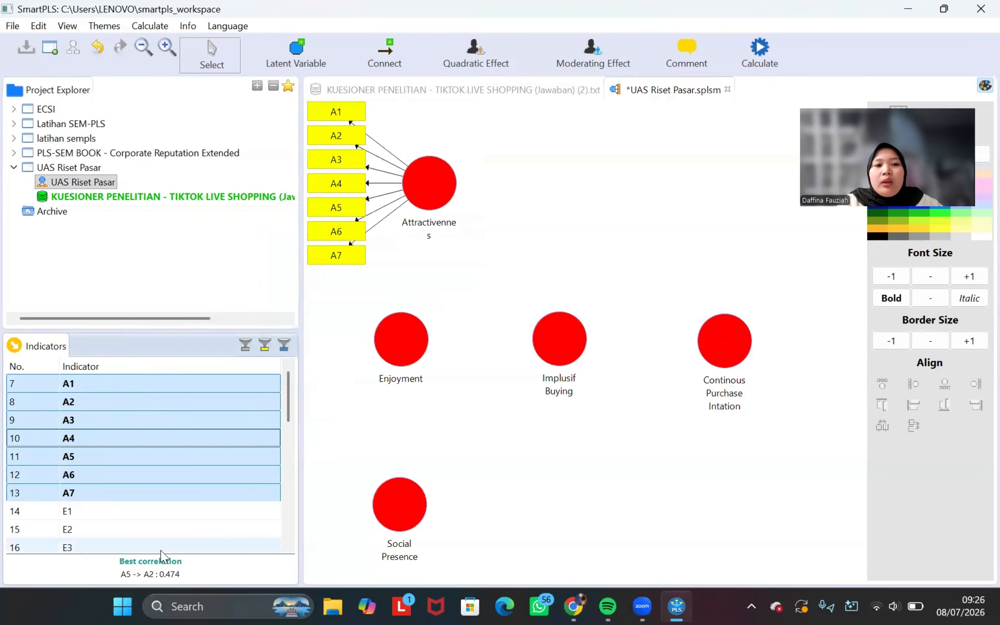
Step: Assign indicators E1 to E6 to the Enjoyment latent variable
{"action": "left_click", "coordinate": [159, 510]}
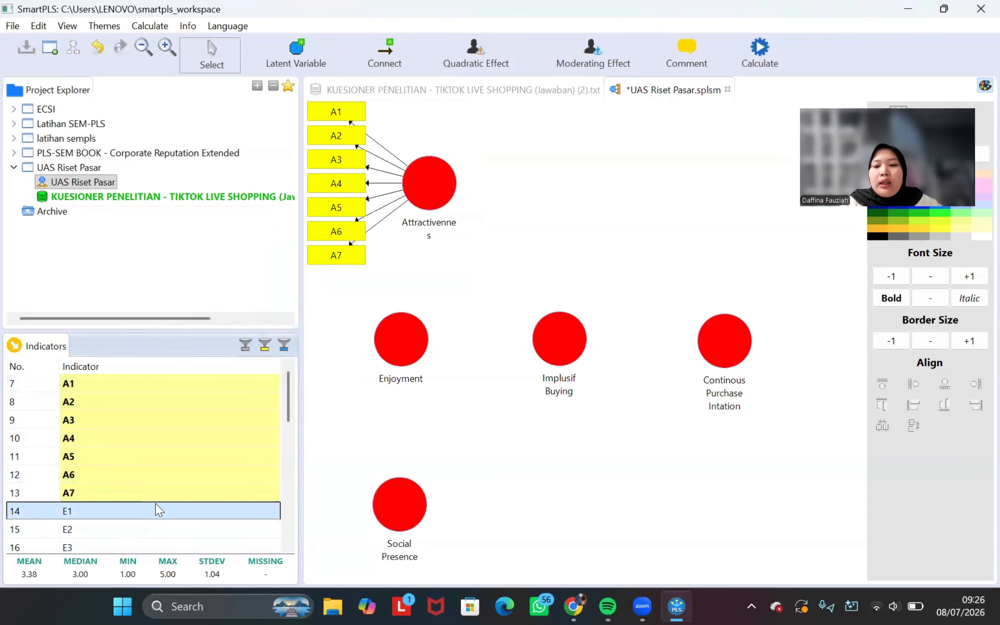
{"action": "key", "text": "shift+Down"}
{"action": "key", "text": "shift+Down"}
{"action": "key", "text": "shift+Down"}
{"action": "key", "text": "shift+Down"}
{"action": "key", "text": "shift+Down"}
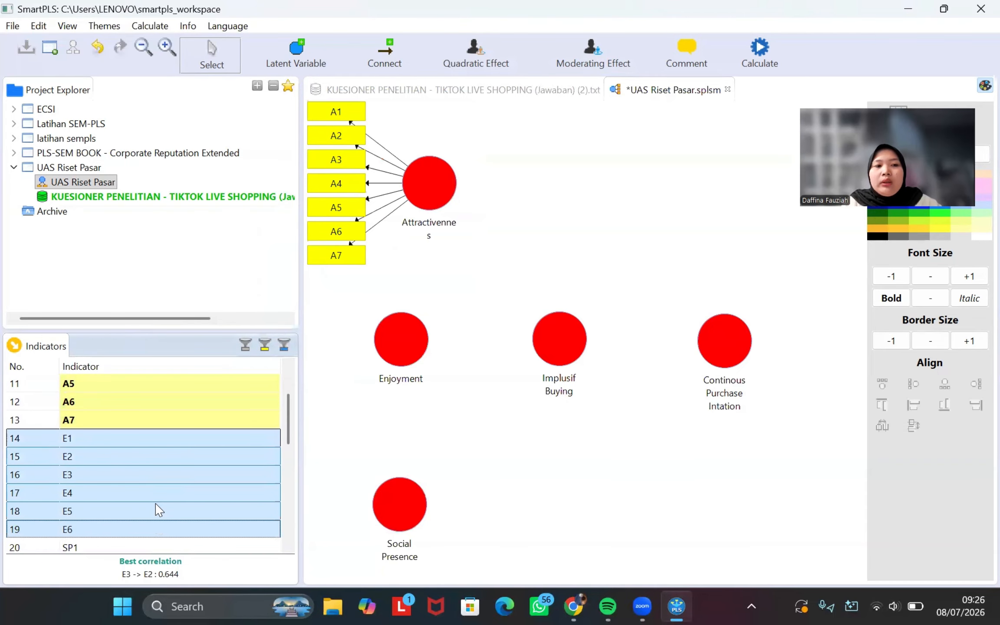
{"action": "left_click_drag", "start_coordinate": [159, 510], "coordinate": [397, 343]}
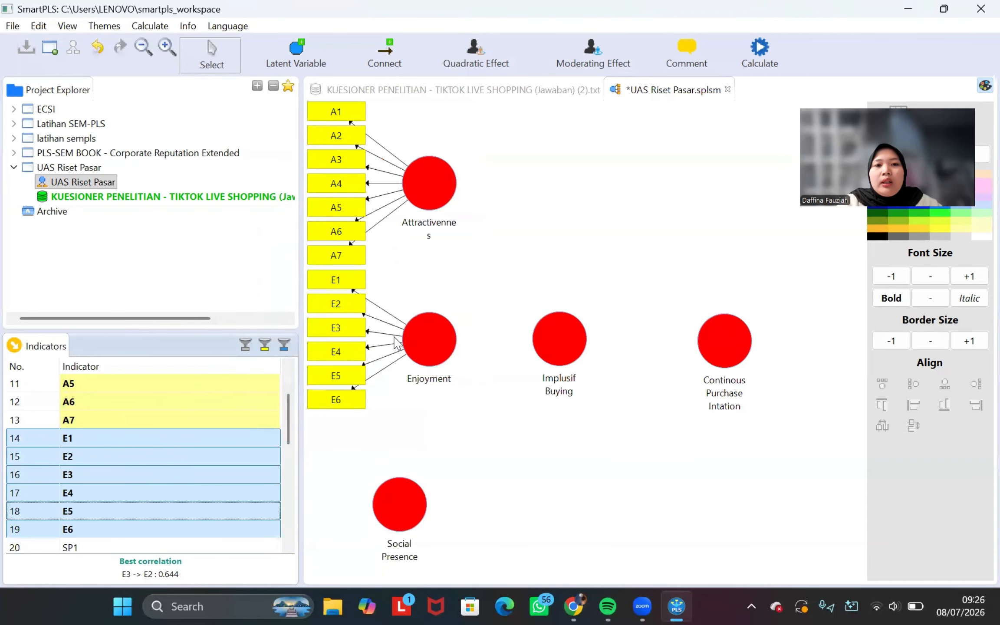
Step: Assign indicators SP1 to SP6 to the Social Presence latent variable
{"action": "left_click", "coordinate": [214, 548]}
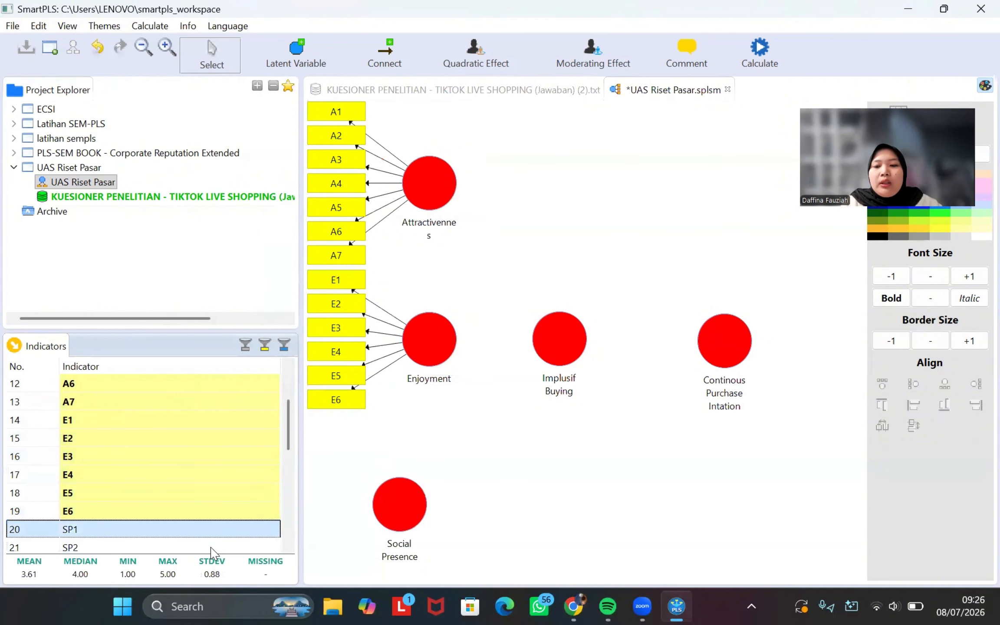
{"action": "key", "text": "shift+Down"}
{"action": "key", "text": "shift+Down"}
{"action": "key", "text": "shift+Down"}
{"action": "key", "text": "shift+Down"}
{"action": "key", "text": "shift+Down"}
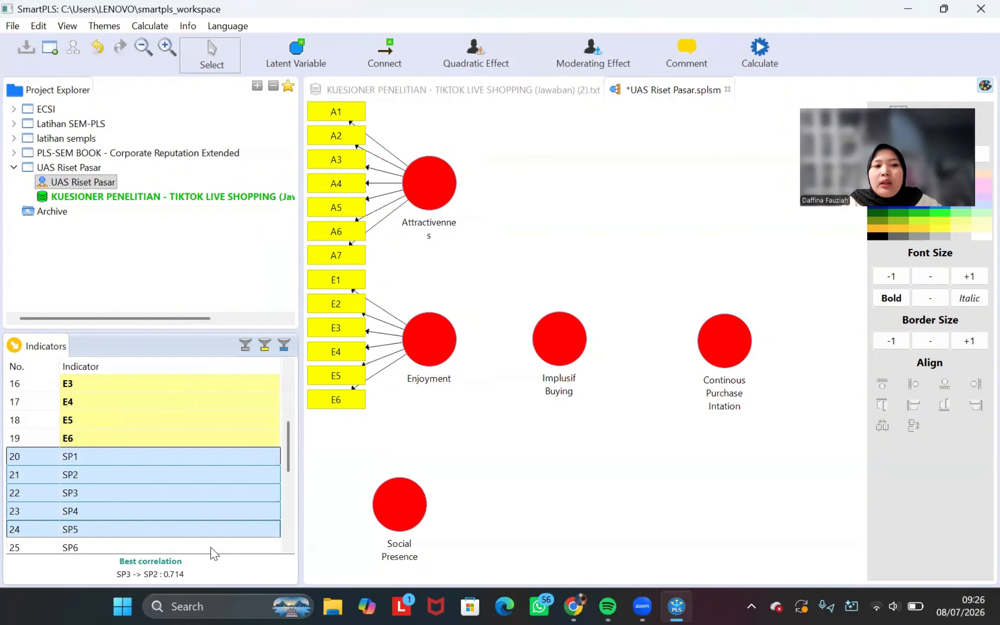
{"action": "left_click_drag", "start_coordinate": [191, 494], "coordinate": [399, 501]}
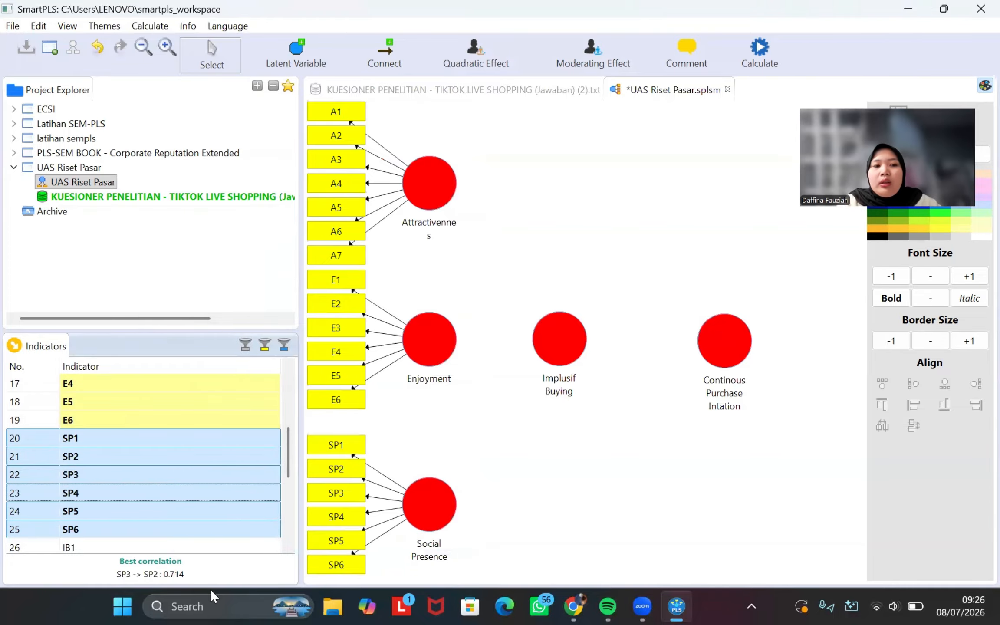
Step: Assign indicators IB1 to IB6 to the Implusif Buying latent variable
{"action": "left_click", "coordinate": [189, 548]}
{"action": "key", "text": "shift+Down"}
{"action": "key", "text": "shift+Down"}
{"action": "key", "text": "shift+Down"}
{"action": "key", "text": "shift+Down"}
{"action": "key", "text": "shift+Down"}
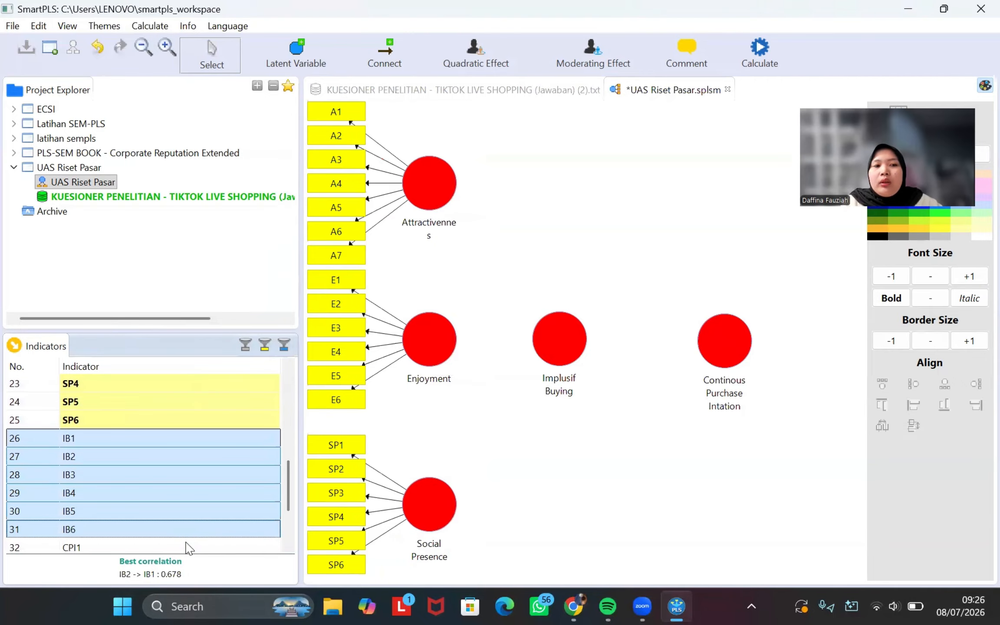
{"action": "left_click_drag", "start_coordinate": [176, 493], "coordinate": [556, 329]}
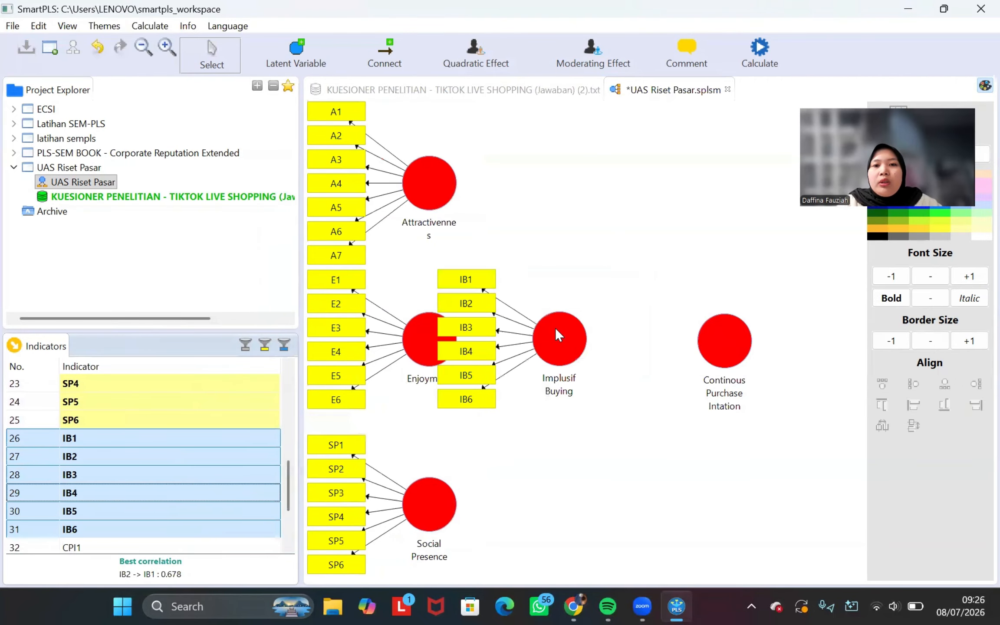
Step: Assign indicators CPI1 to CPI5 to the Continous Purchase Intation latent variable
{"action": "left_click", "coordinate": [236, 547]}
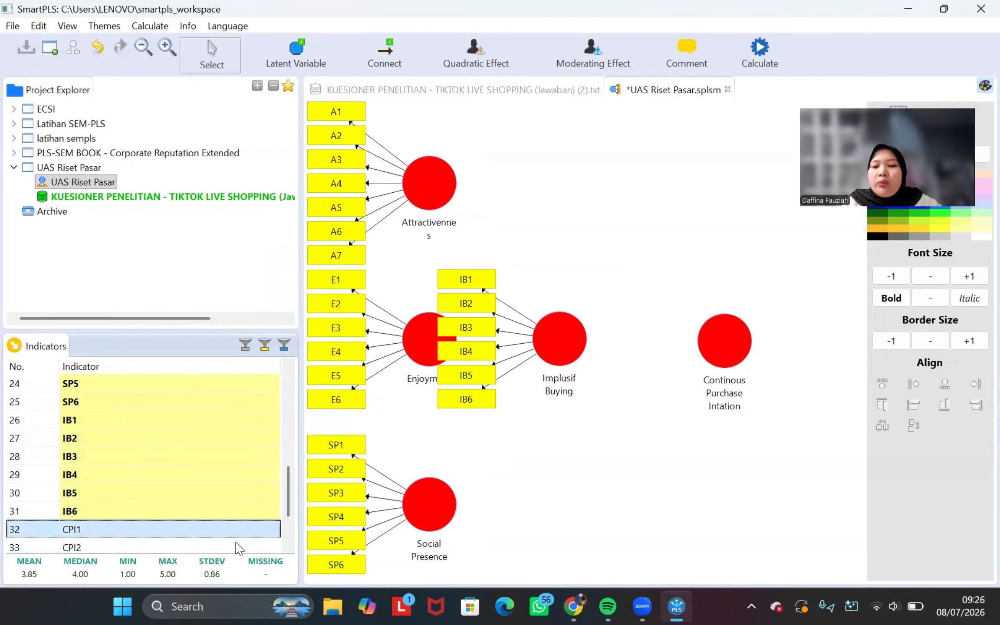
{"action": "key", "text": "shift+Down"}
{"action": "key", "text": "shift+Down"}
{"action": "key", "text": "shift+Down"}
{"action": "key", "text": "shift+Down"}
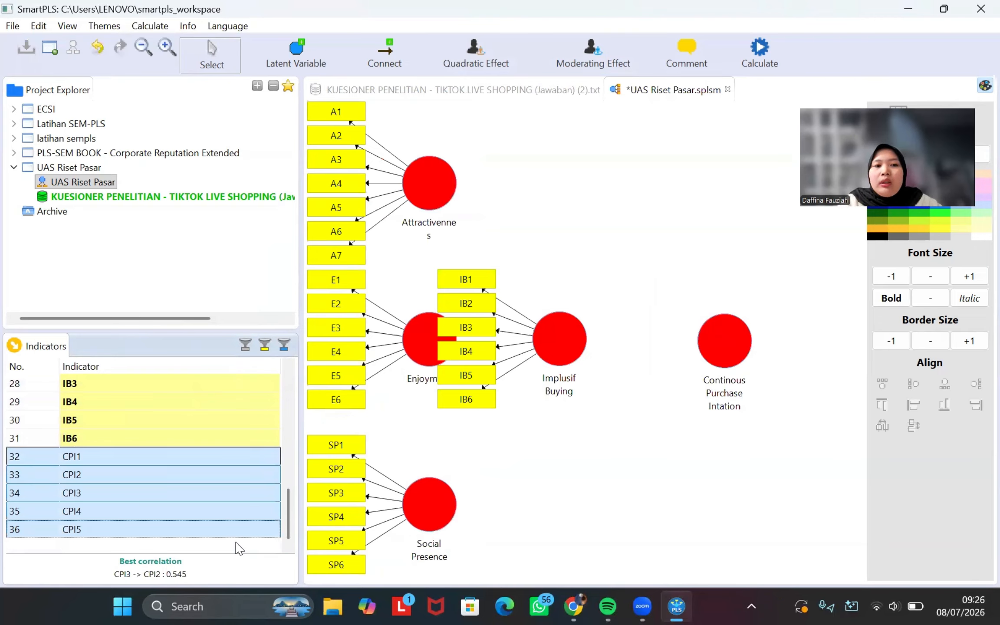
{"action": "left_click_drag", "start_coordinate": [208, 489], "coordinate": [724, 333]}
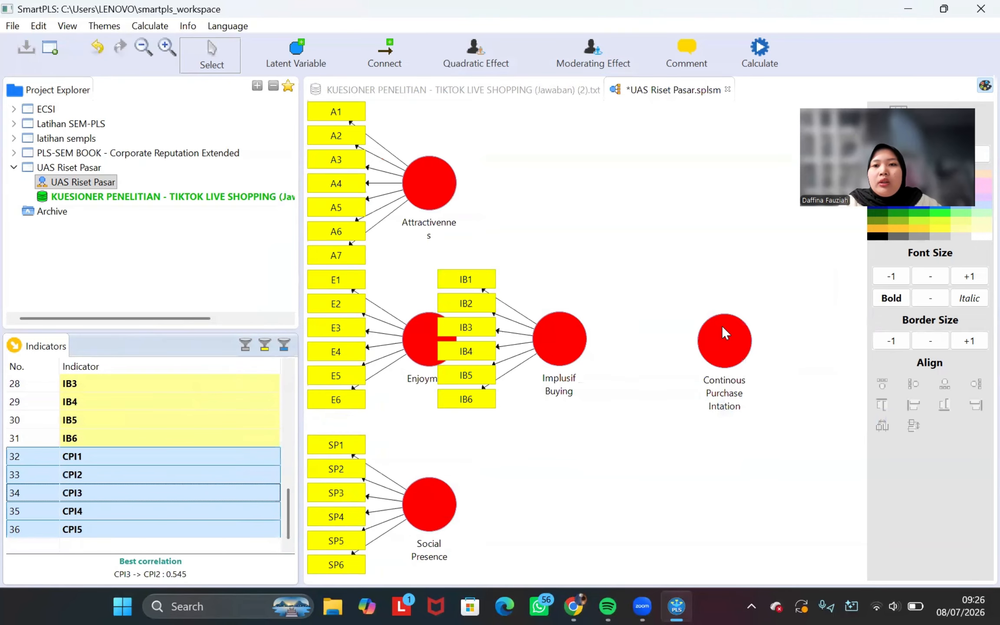
Step: Move Enjoyment, Social Presence and Implusif Buying slightly lower in the model to space out their indicator blocks
{"action": "left_click", "coordinate": [416, 345]}
{"action": "left_click", "coordinate": [422, 337]}
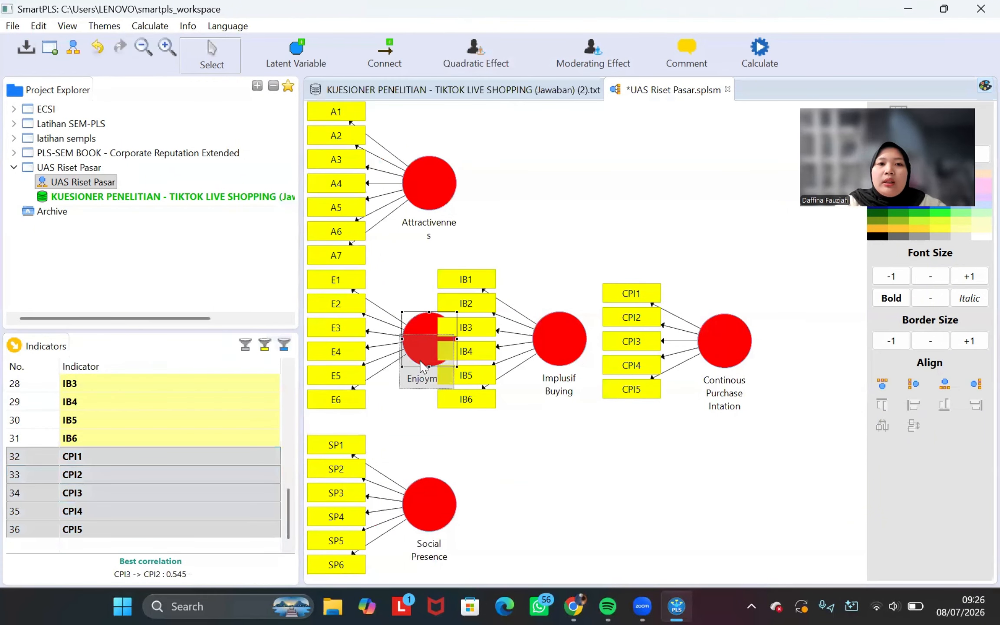
{"action": "left_click_drag", "start_coordinate": [422, 366], "coordinate": [420, 359]}
{"action": "left_click", "coordinate": [431, 494]}
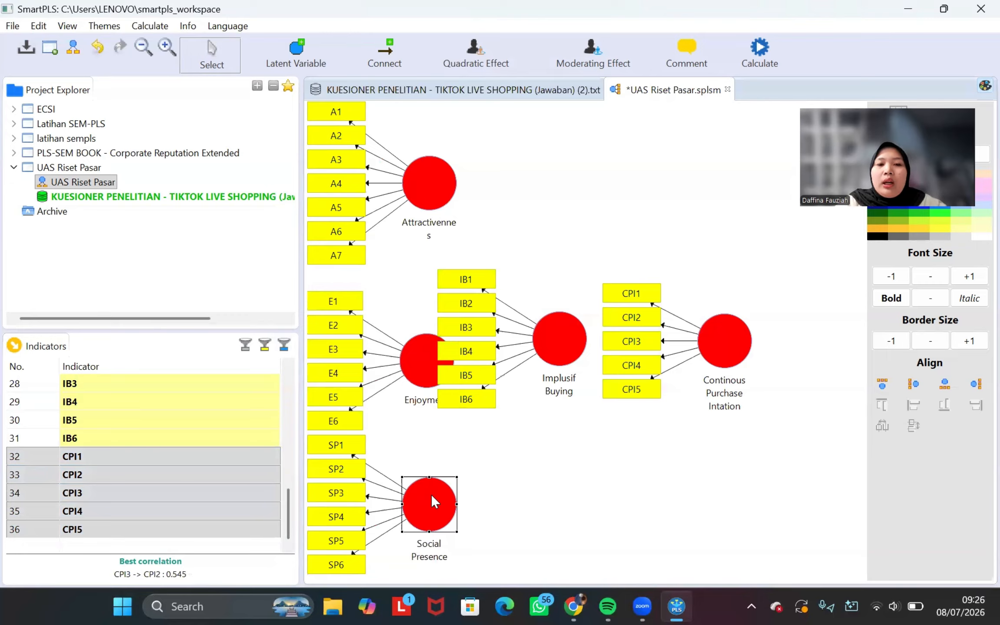
{"action": "left_click_drag", "start_coordinate": [431, 494], "coordinate": [431, 514]}
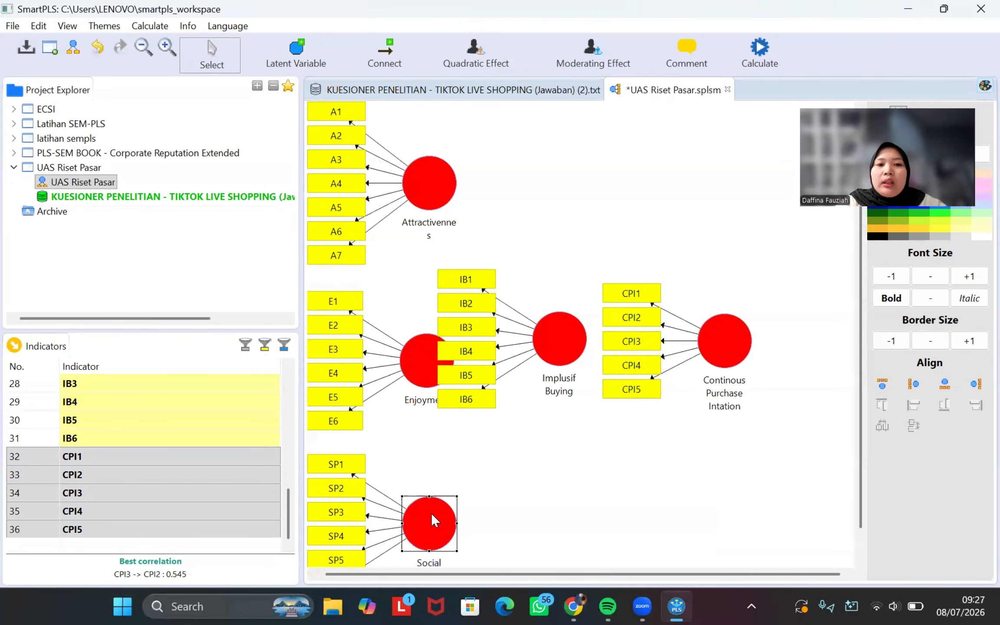
{"action": "left_click", "coordinate": [578, 351]}
{"action": "left_click_drag", "start_coordinate": [568, 338], "coordinate": [573, 350]}
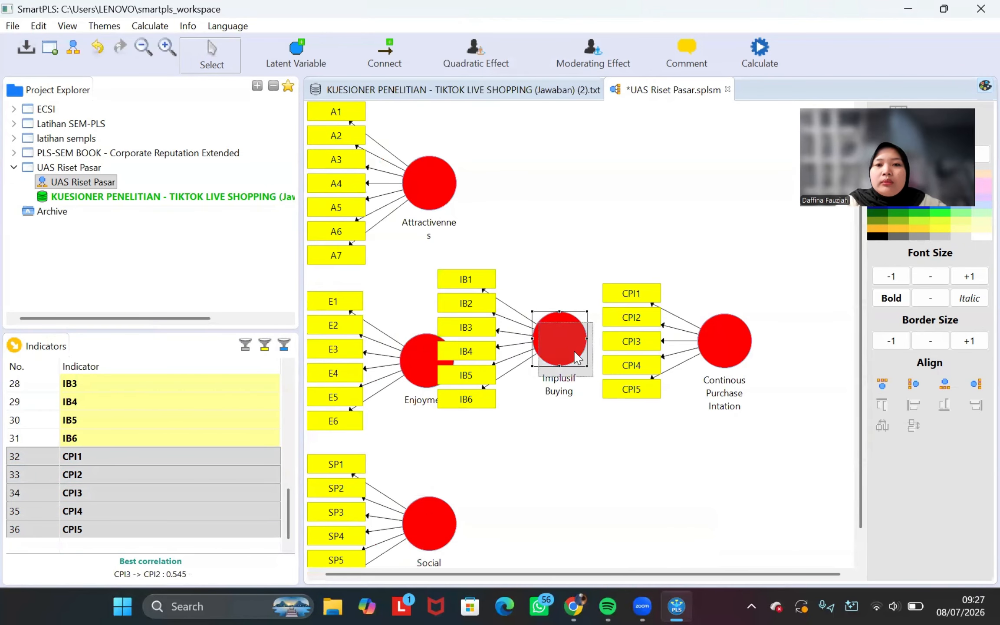
Step: Place the CPI indicators to the right of Continous Purchase Intation and the IB indicators above Implusif Buying, lowering both variables to Enjoyment's level
{"action": "left_click", "coordinate": [734, 339]}
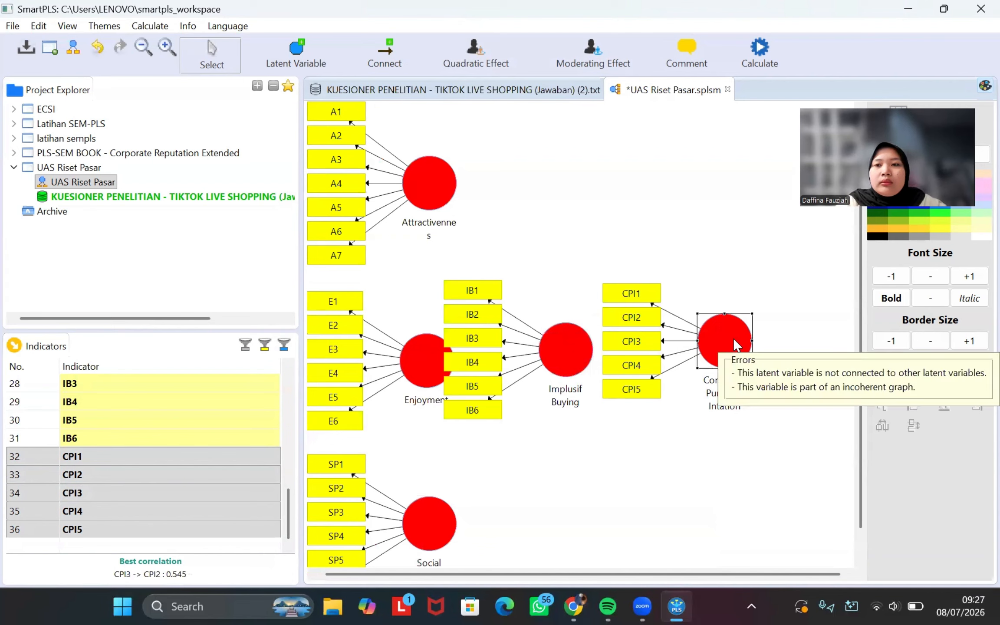
{"action": "left_click", "coordinate": [975, 385]}
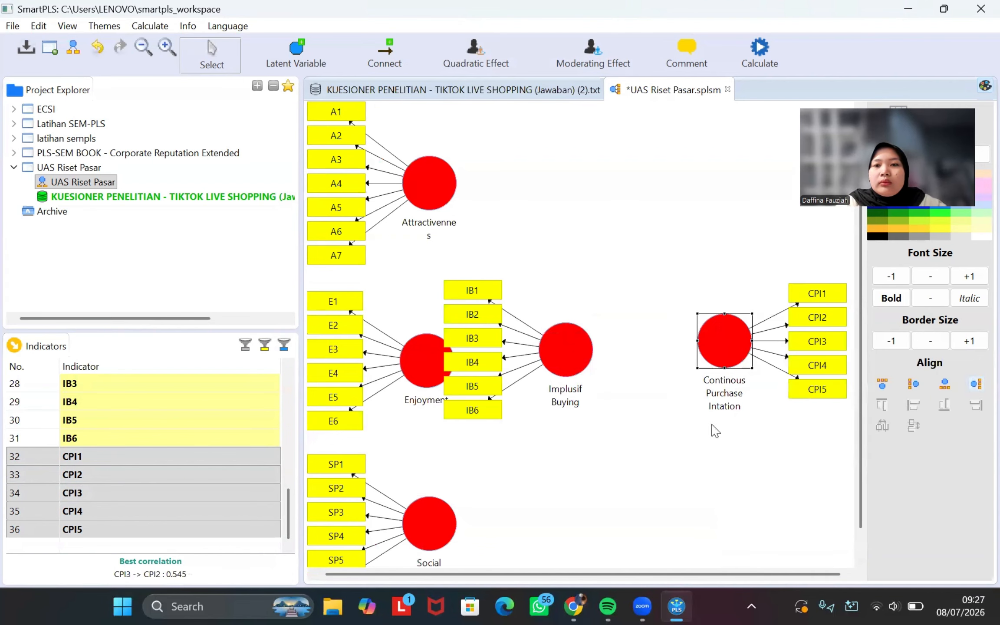
{"action": "left_click", "coordinate": [574, 347]}
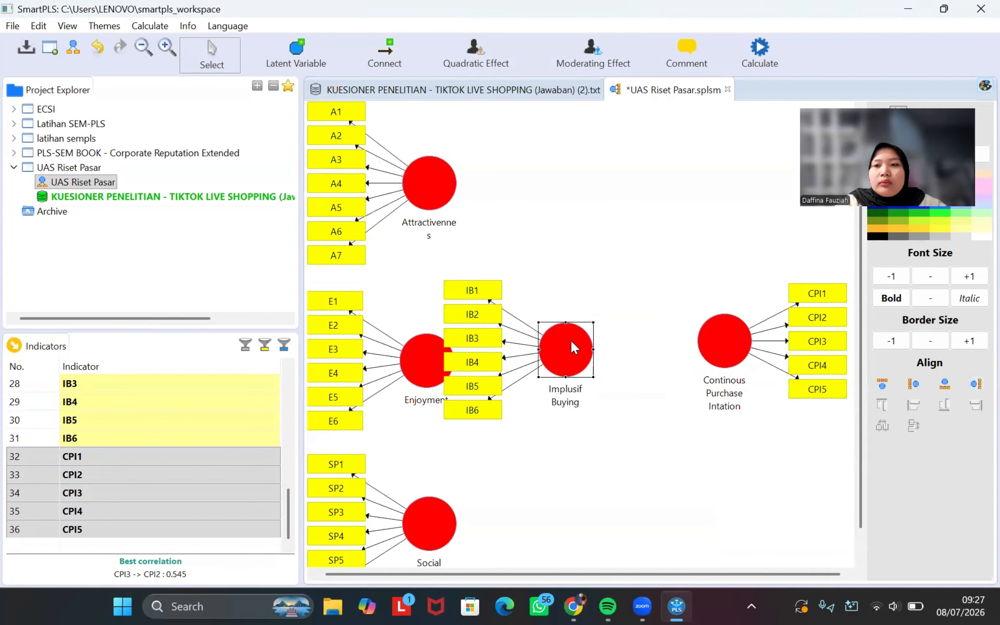
{"action": "left_click", "coordinate": [882, 383]}
{"action": "left_click_drag", "start_coordinate": [562, 358], "coordinate": [565, 365]}
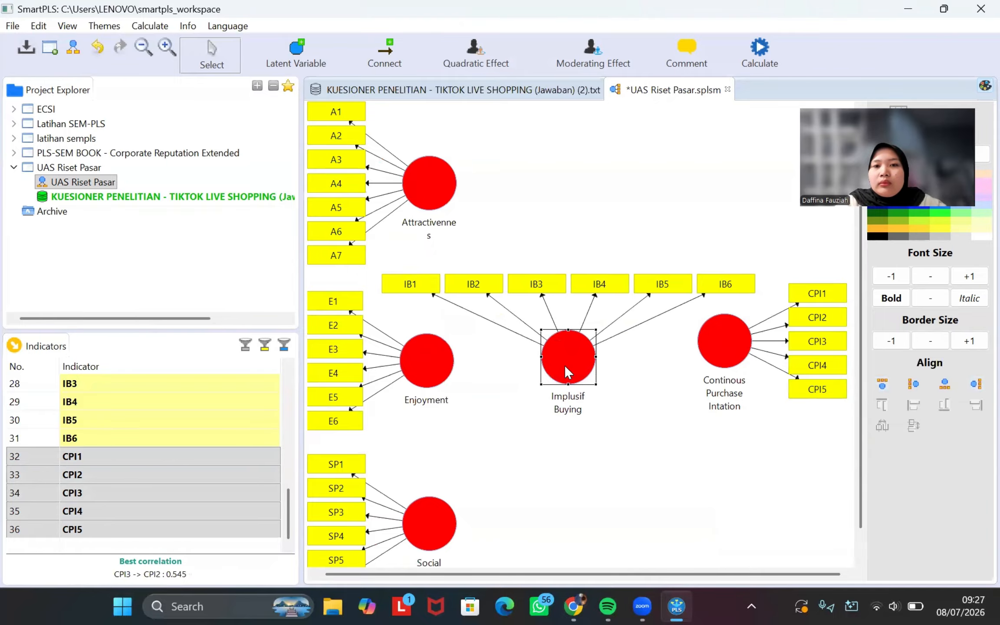
{"action": "left_click_drag", "start_coordinate": [732, 340], "coordinate": [733, 358]}
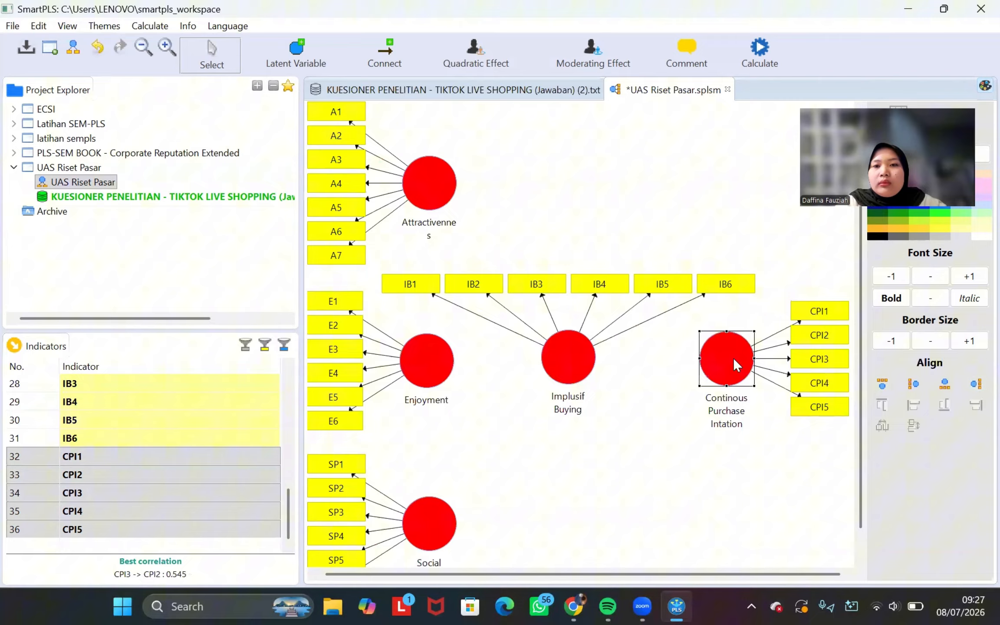
Step: Place the SP indicators below the Social Presence latent variable
{"action": "left_click", "coordinate": [433, 536]}
{"action": "scroll", "coordinate": [433, 536], "scroll_direction": "down", "scroll_amount": 1}
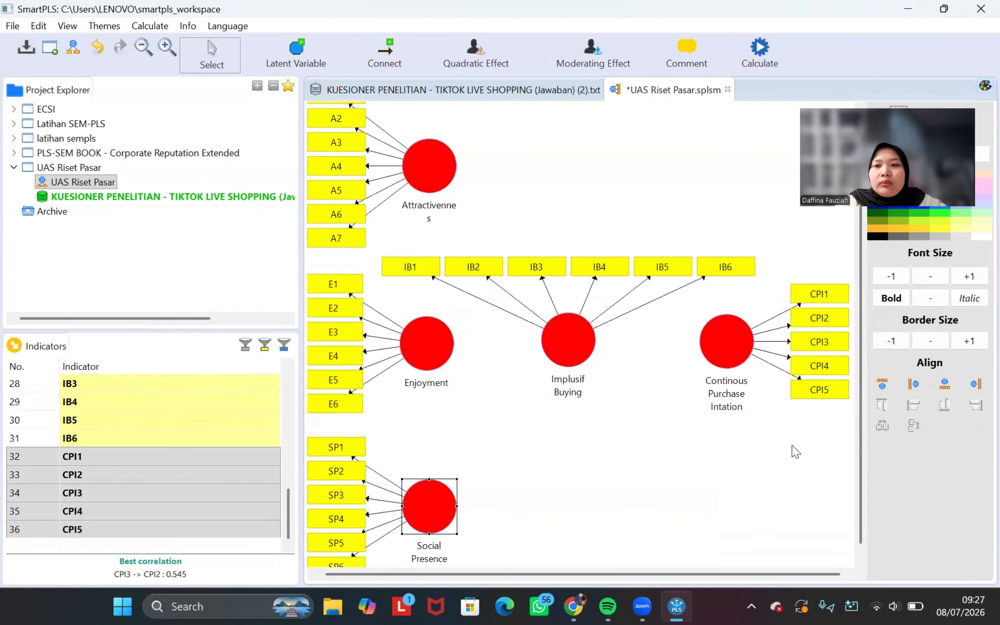
{"action": "left_click", "coordinate": [945, 384]}
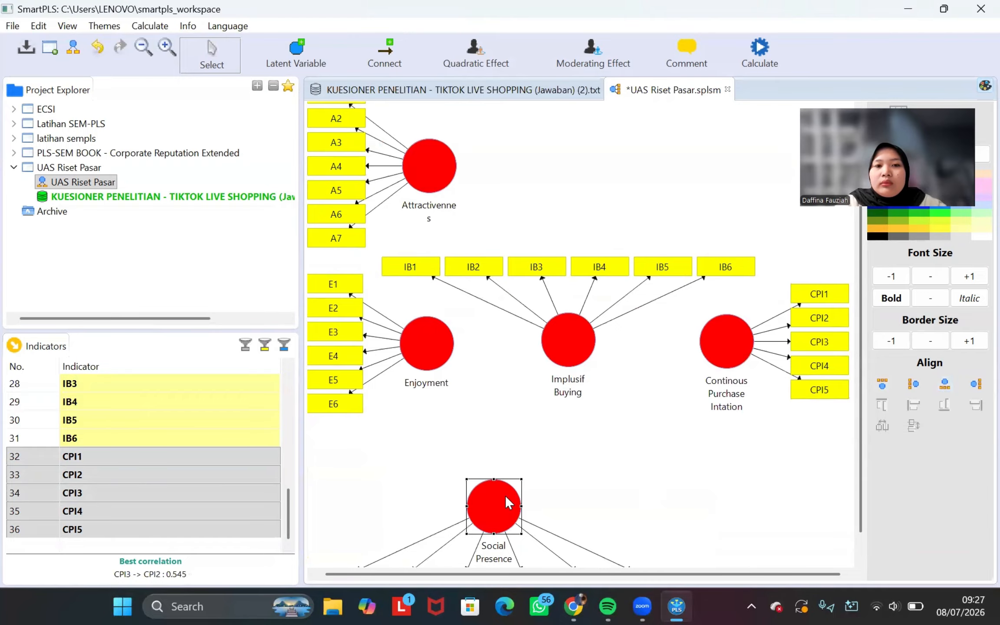
Step: Move Social Presence with its SP indicators further left so it sits beneath Enjoyment
{"action": "left_click_drag", "start_coordinate": [505, 495], "coordinate": [447, 487]}
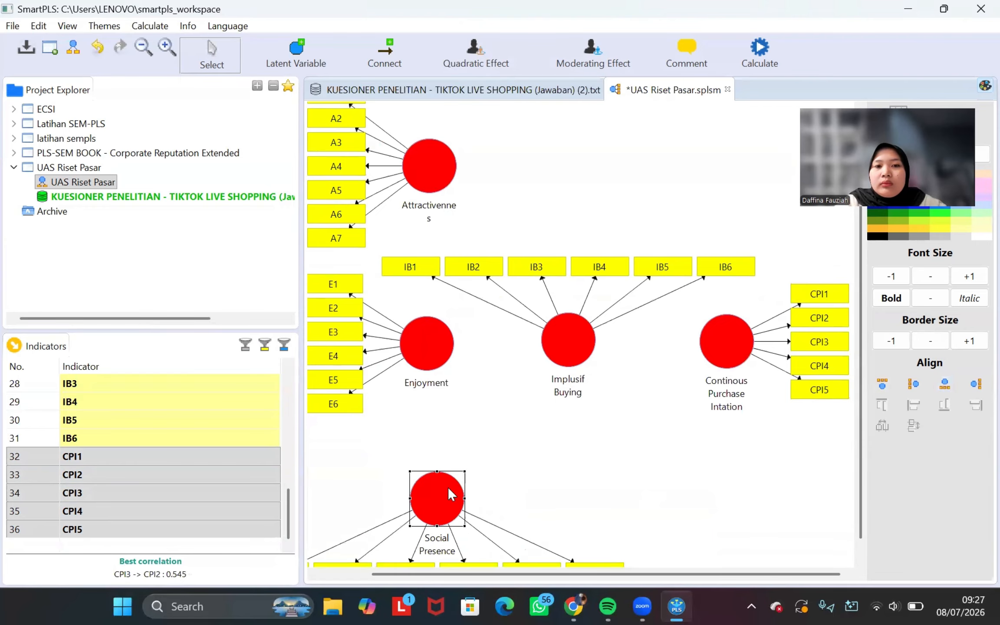
{"action": "left_click", "coordinate": [598, 475]}
{"action": "scroll", "coordinate": [604, 477], "scroll_direction": "down", "scroll_amount": 3}
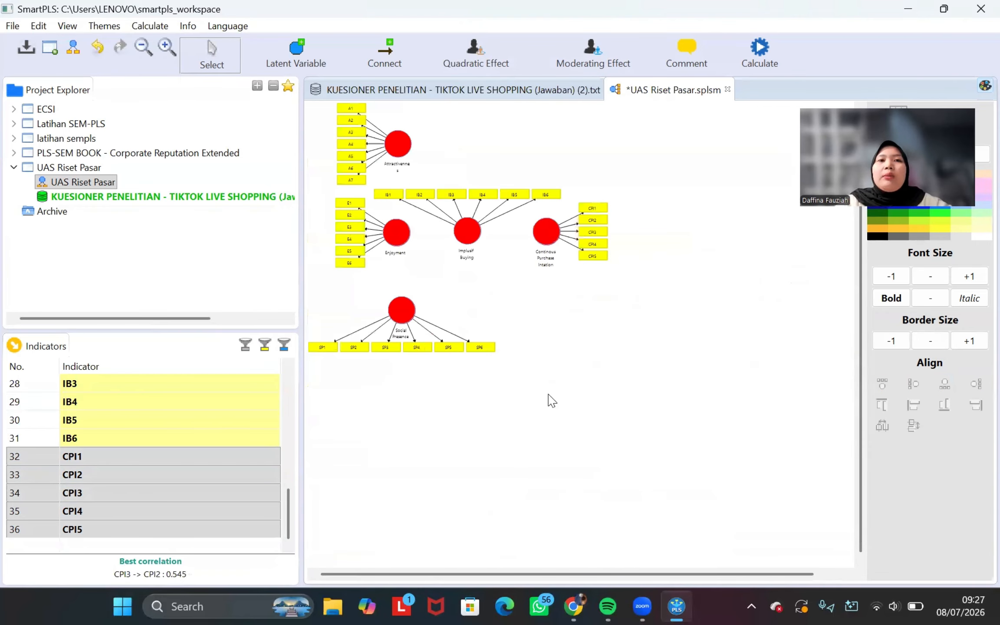
{"action": "scroll", "coordinate": [550, 400], "scroll_direction": "up", "scroll_amount": 3}
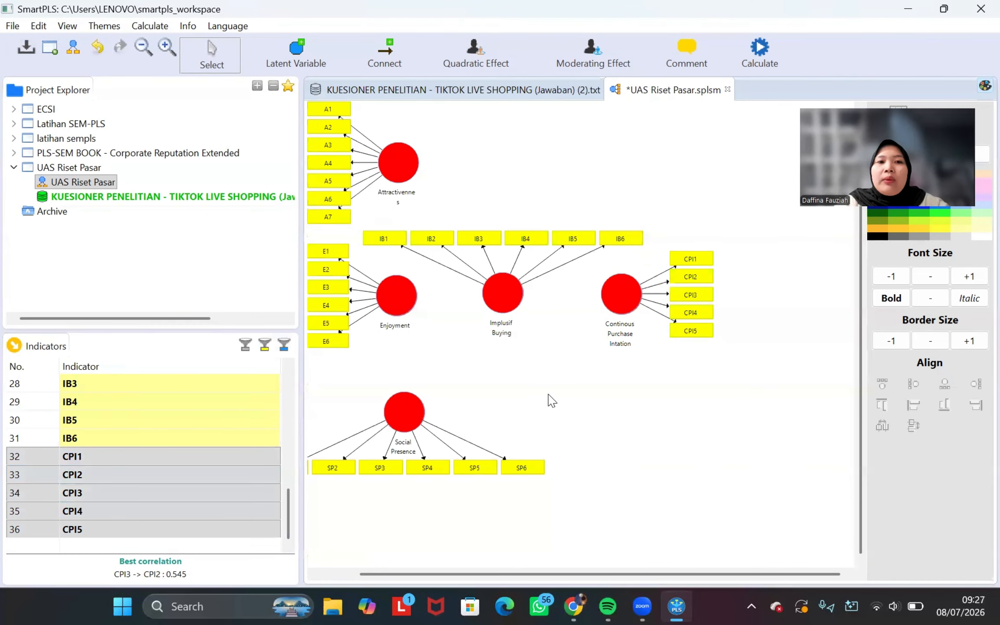
Step: Shift the whole model right and down on the canvas, and bring SP1 back into the row of SP indicators
{"action": "left_click_drag", "start_coordinate": [634, 497], "coordinate": [321, 90]}
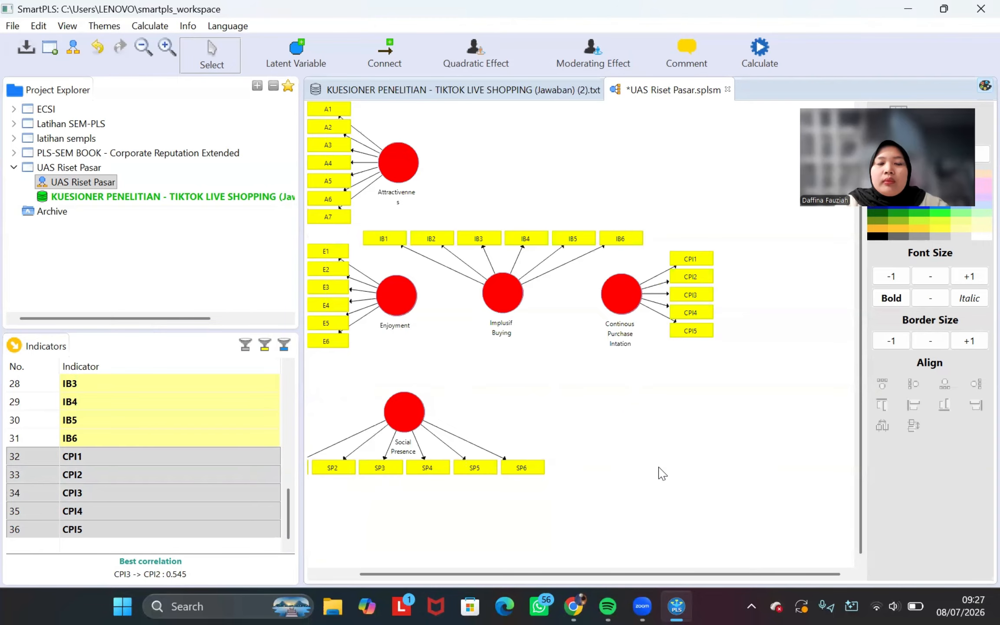
{"action": "scroll", "coordinate": [660, 474], "scroll_direction": "down", "scroll_amount": 3}
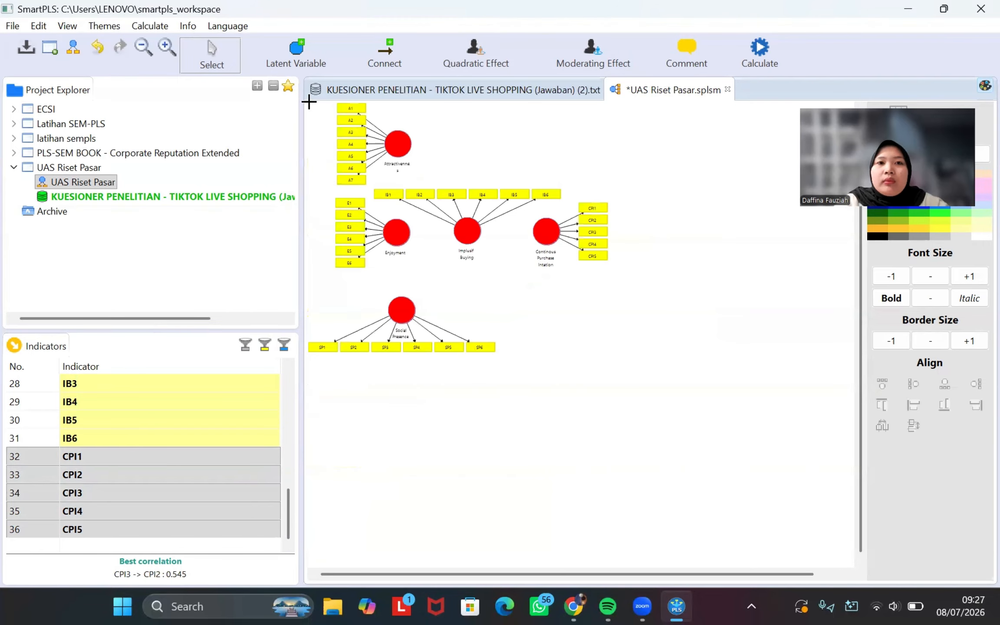
{"action": "left_click_drag", "start_coordinate": [309, 103], "coordinate": [676, 384]}
{"action": "left_click_drag", "start_coordinate": [471, 229], "coordinate": [517, 260]}
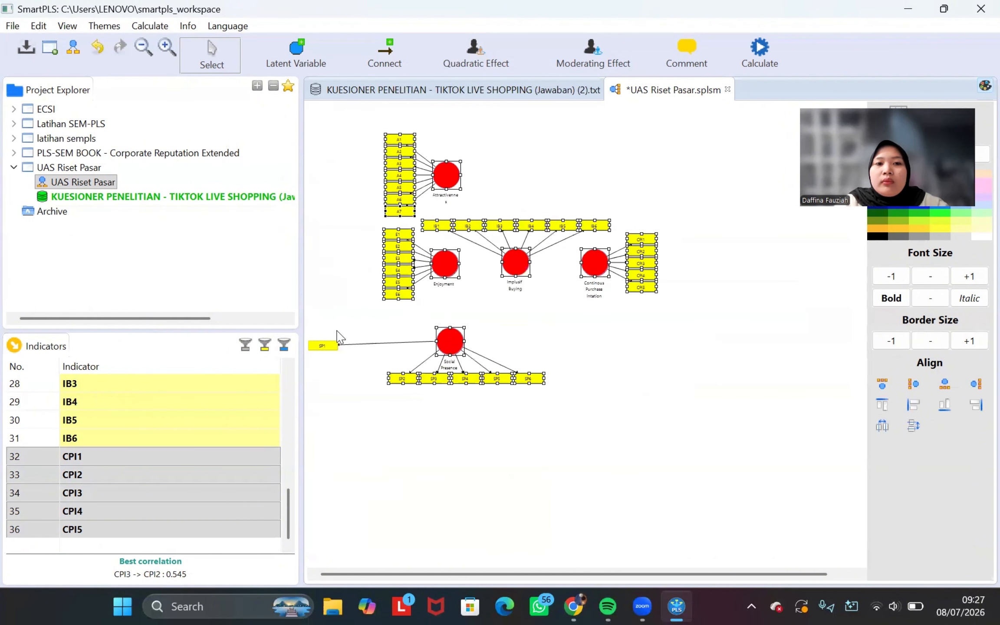
{"action": "left_click_drag", "start_coordinate": [324, 346], "coordinate": [366, 383]}
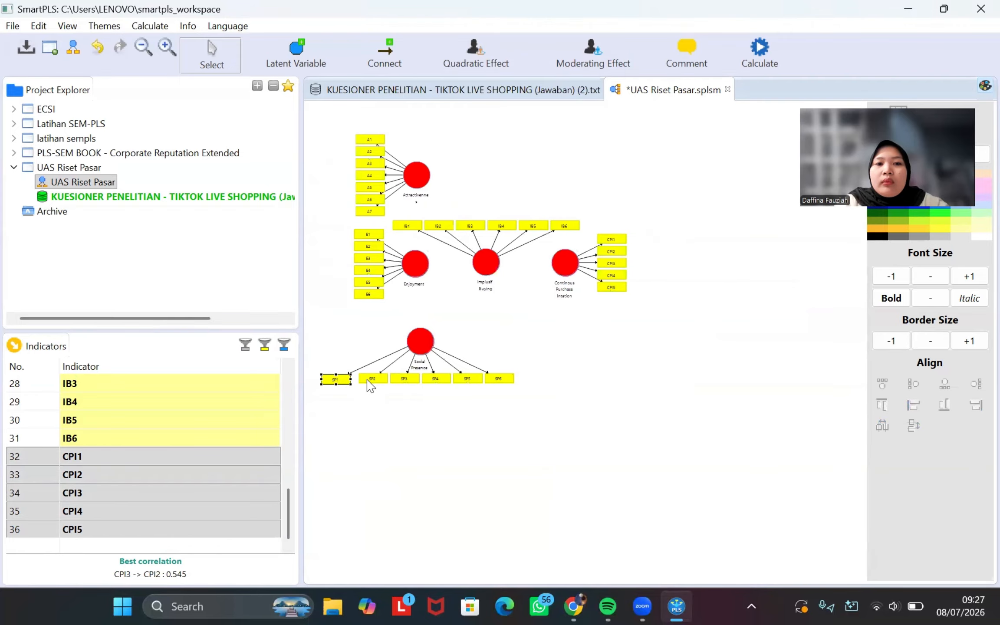
{"action": "left_click", "coordinate": [589, 390]}
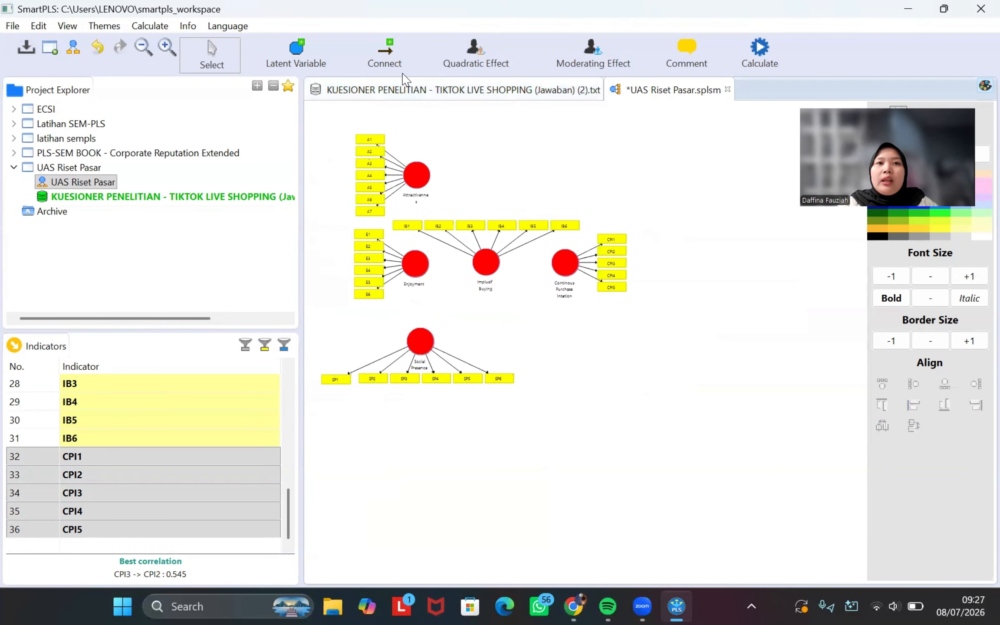
Step: Connect Attractivennes, Enjoyment and Social Presence each with a path to Implusif Buying
{"action": "left_click", "coordinate": [386, 52]}
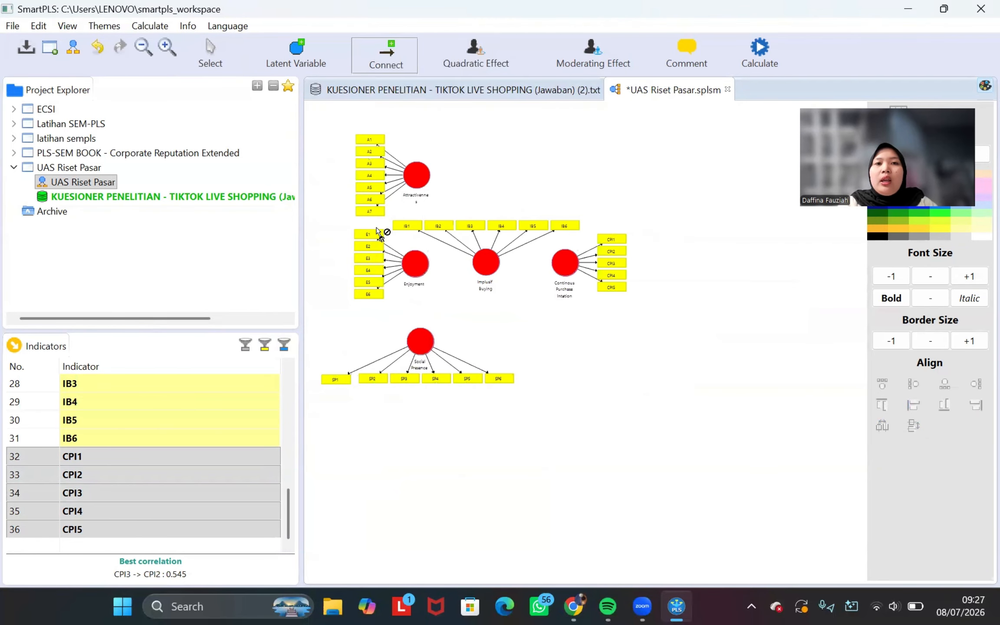
{"action": "mouse_move", "coordinate": [419, 175]}
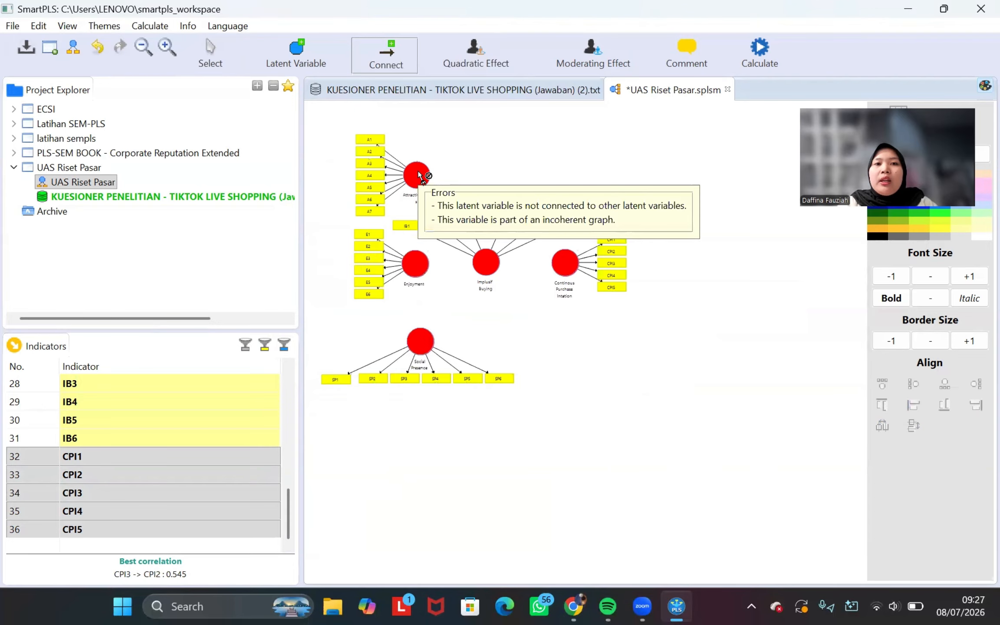
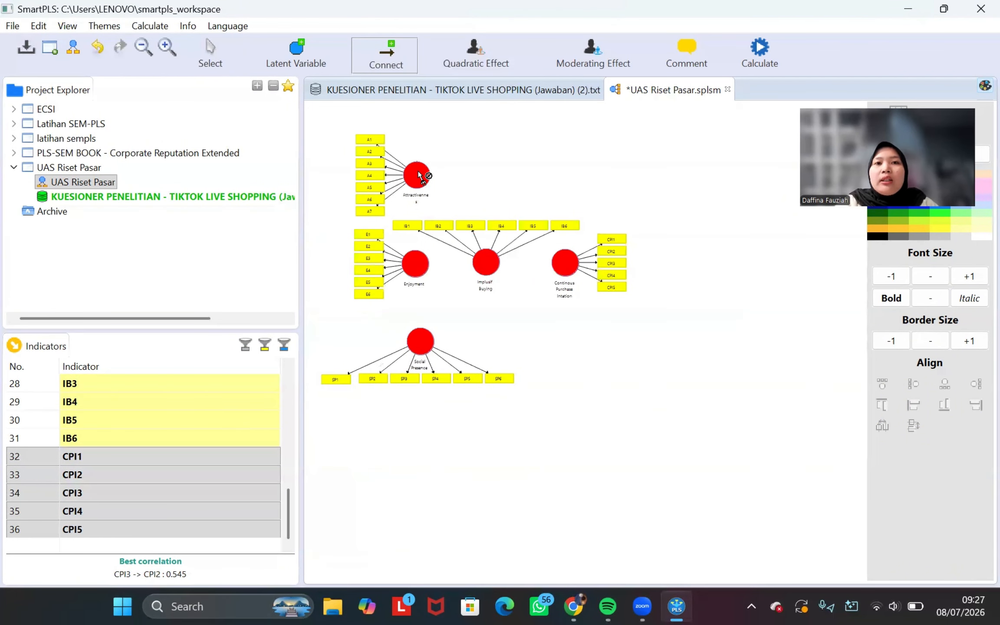
{"action": "left_click", "coordinate": [419, 176]}
{"action": "left_click", "coordinate": [485, 263]}
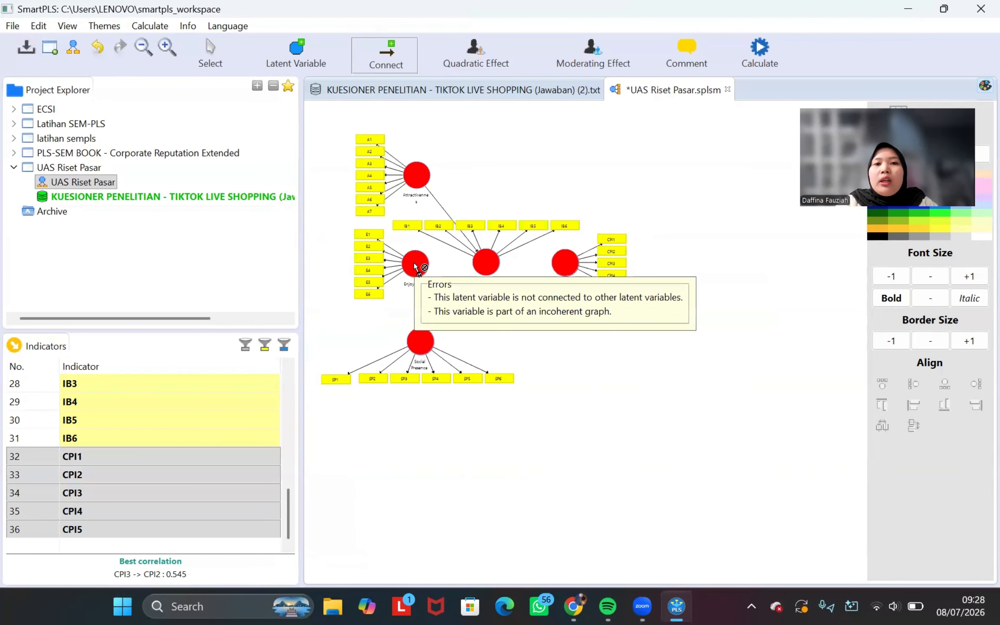
{"action": "left_click", "coordinate": [413, 262]}
{"action": "left_click", "coordinate": [487, 266]}
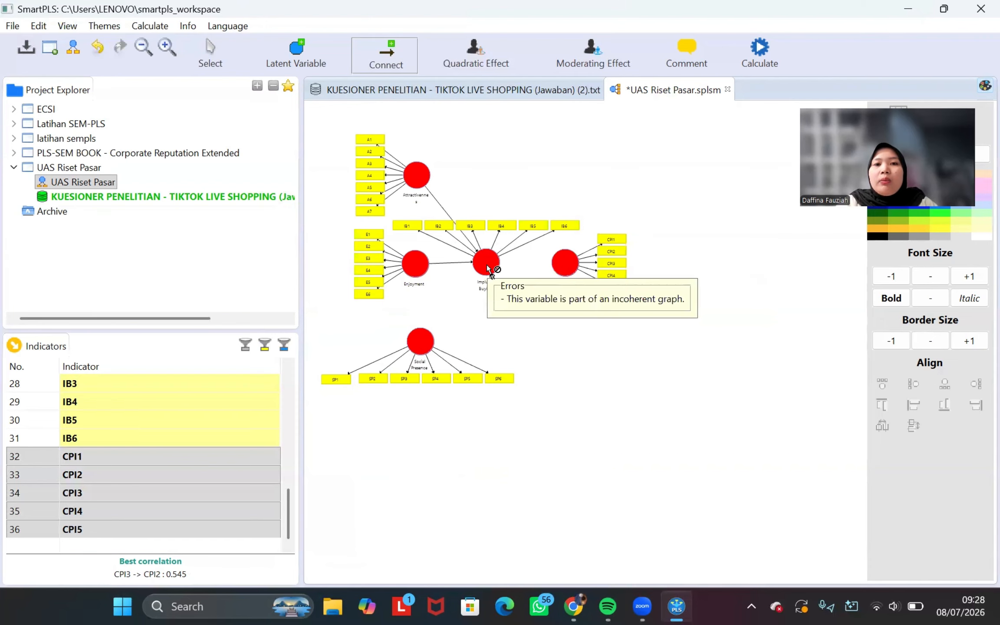
{"action": "left_click", "coordinate": [415, 341]}
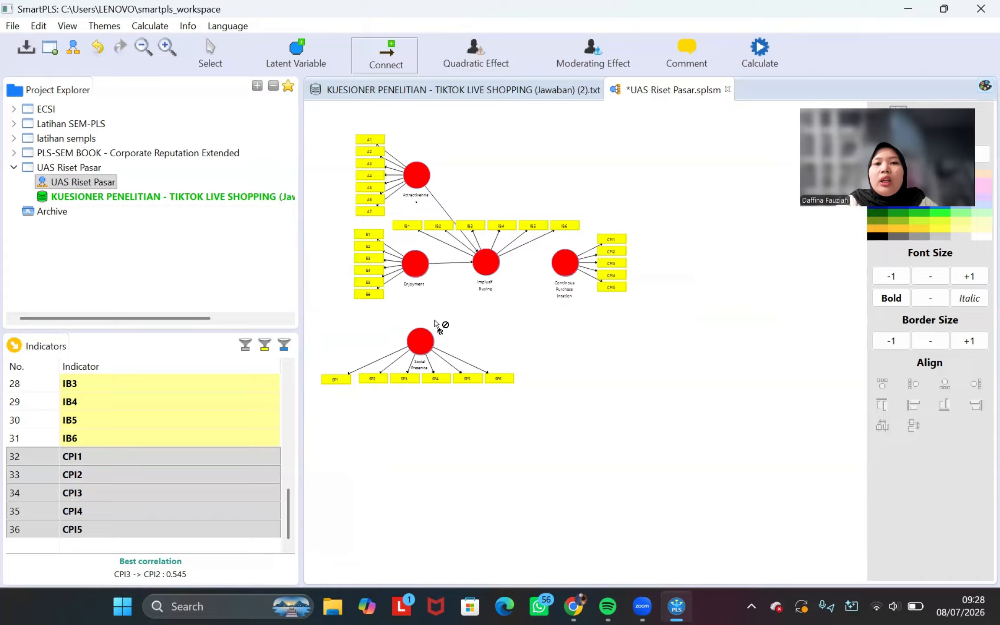
{"action": "left_click", "coordinate": [487, 257]}
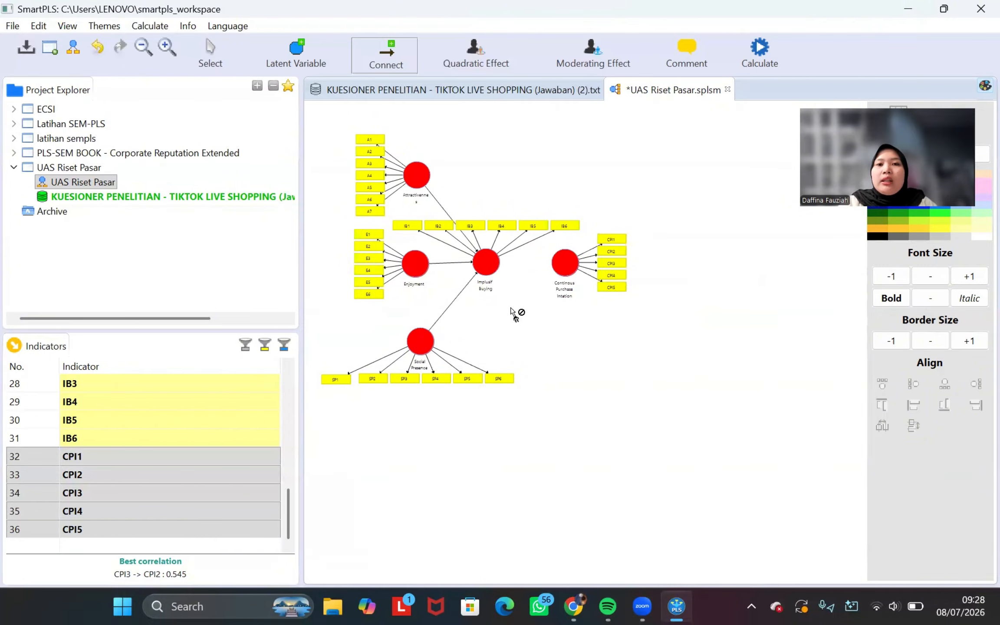
Step: Connect Implusif Buying with a path to Continous Purchase Intation
{"action": "mouse_move", "coordinate": [490, 260]}
{"action": "left_click_drag", "start_coordinate": [489, 261], "coordinate": [558, 270]}
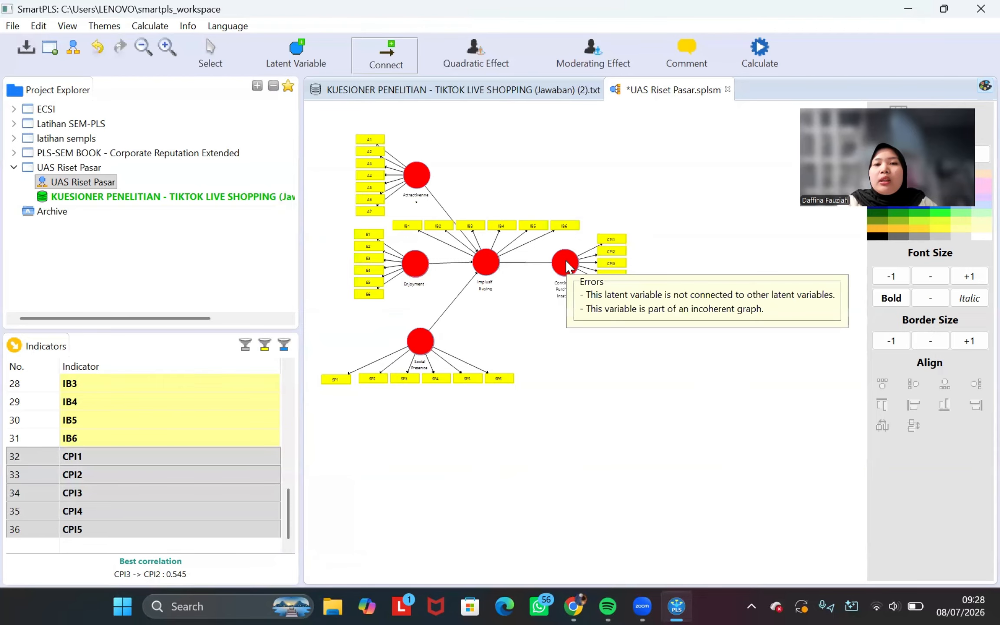
{"action": "left_click", "coordinate": [566, 260]}
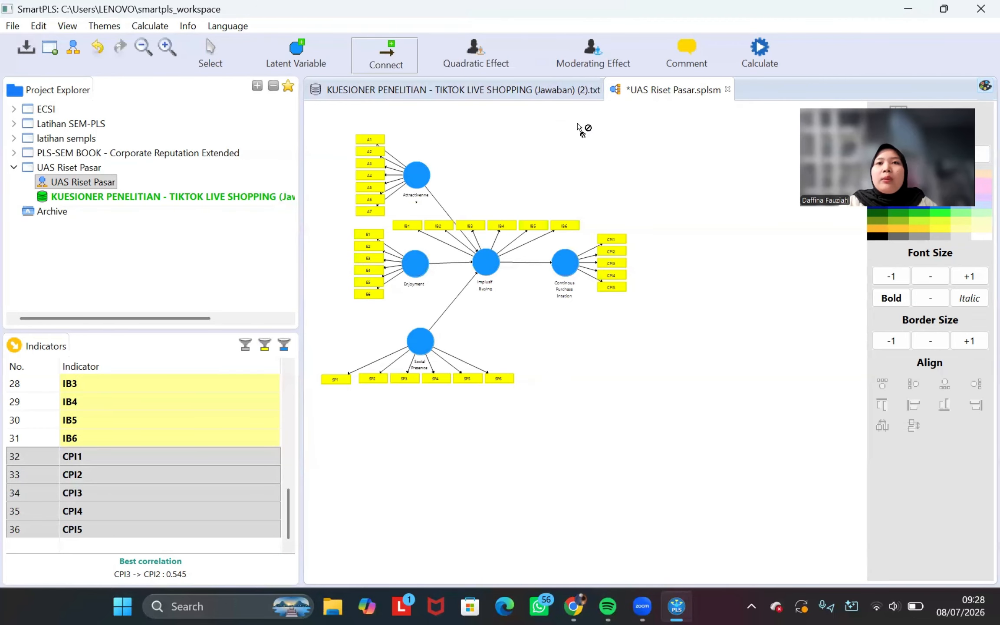
Step: Run the PLS Algorithm on the connected model with the default settings and open the full report
{"action": "left_click", "coordinate": [762, 59]}
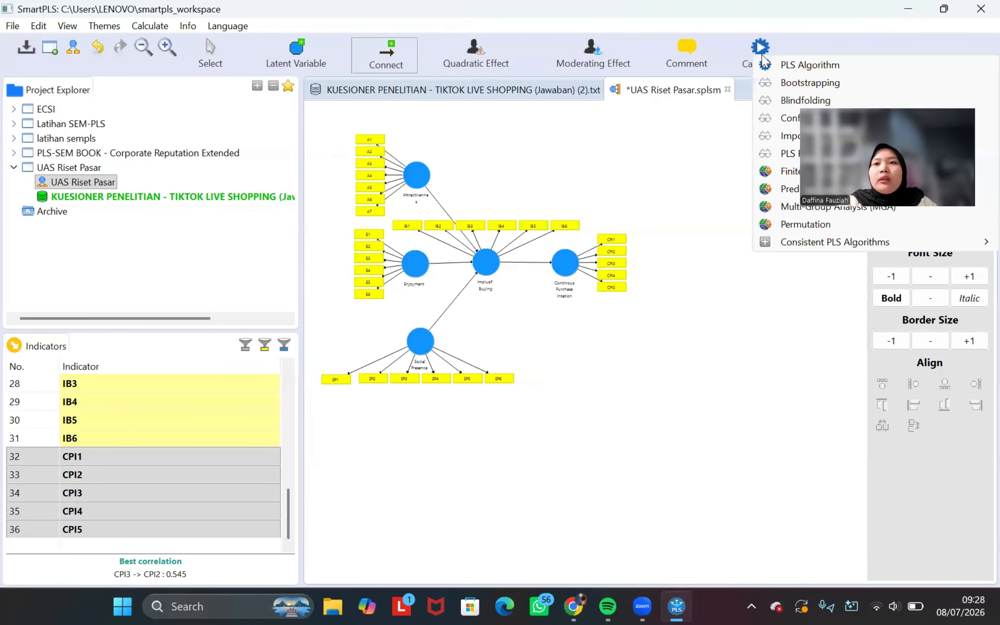
{"action": "left_click", "coordinate": [780, 69]}
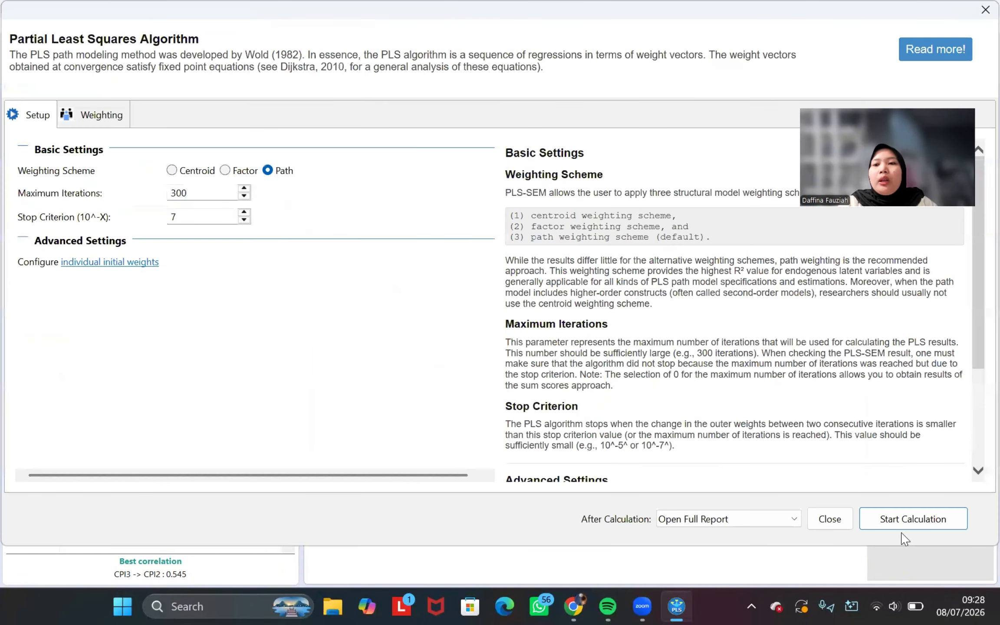
{"action": "left_click", "coordinate": [897, 520]}
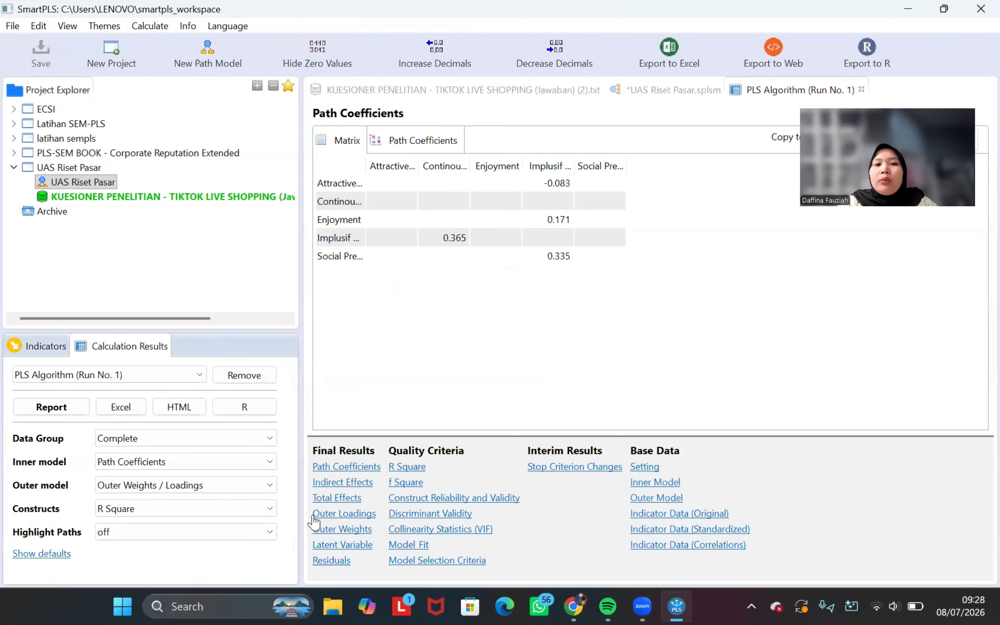
Step: Examine the outer loadings of all indicators in the PLS Algorithm report for weak items
{"action": "left_click", "coordinate": [340, 516]}
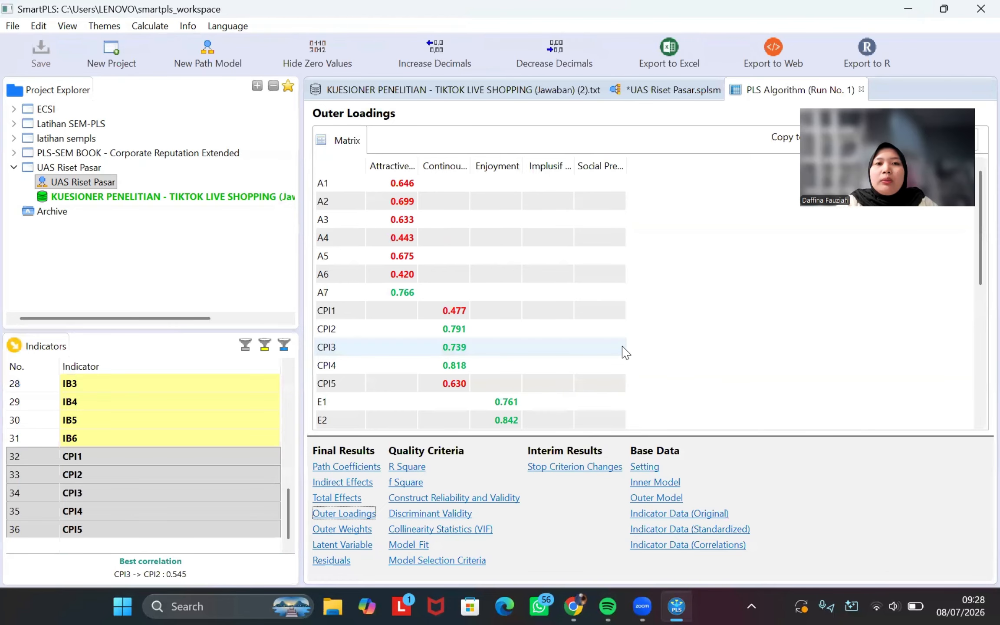
{"action": "scroll", "coordinate": [625, 352], "scroll_direction": "down", "scroll_amount": 2}
{"action": "scroll", "coordinate": [625, 352], "scroll_direction": "up", "scroll_amount": 2}
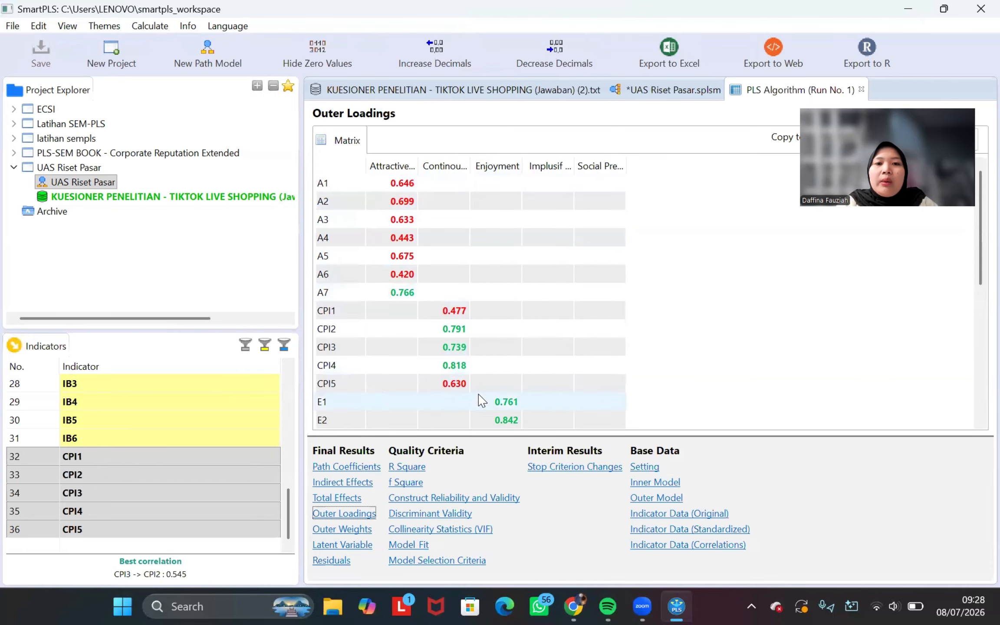
{"action": "scroll", "coordinate": [478, 397], "scroll_direction": "down", "scroll_amount": 4}
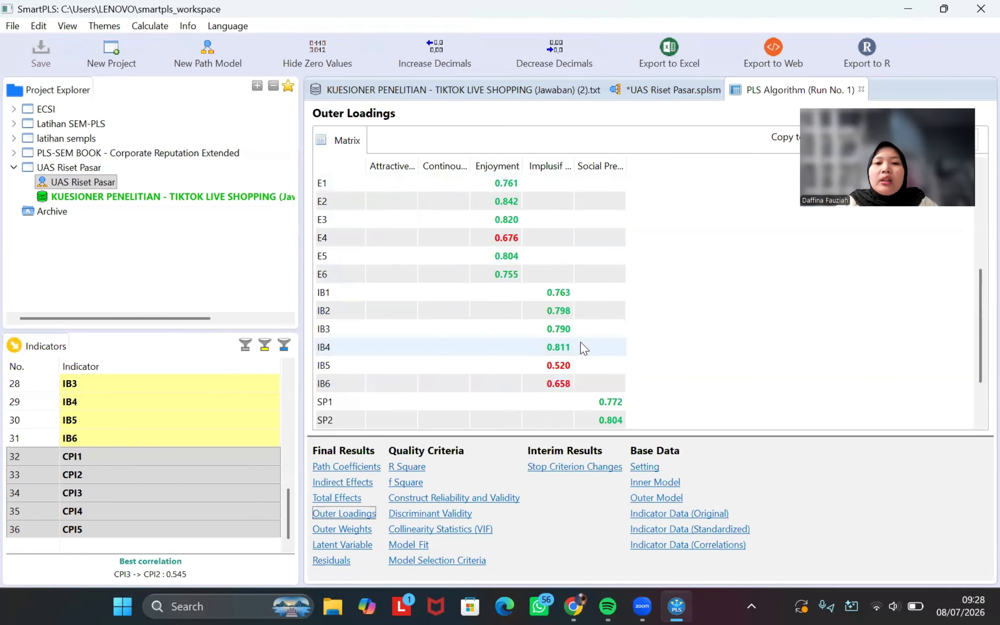
{"action": "scroll", "coordinate": [584, 347], "scroll_direction": "up", "scroll_amount": 4}
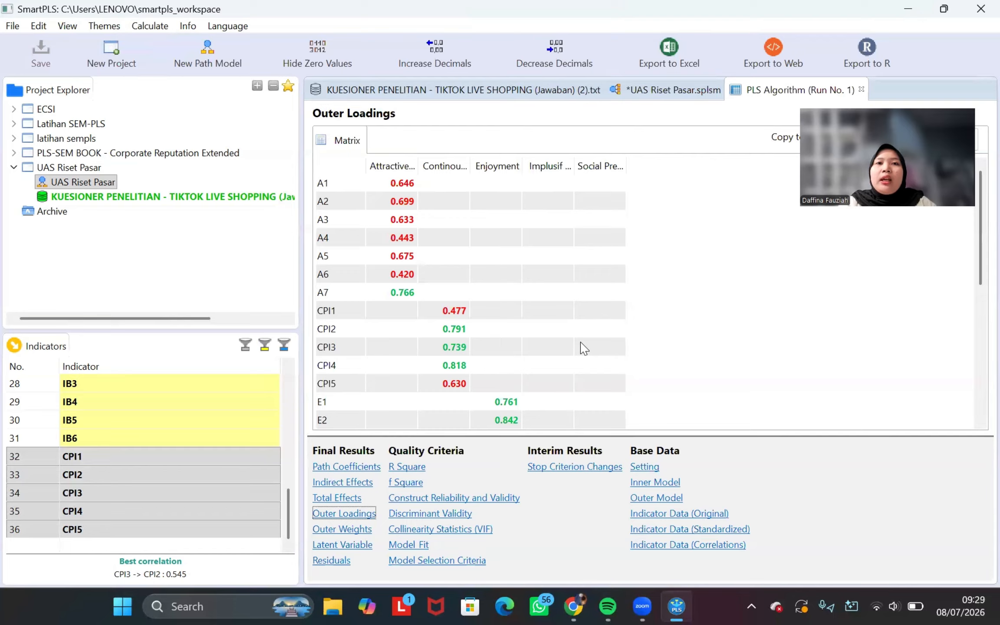
{"action": "scroll", "coordinate": [584, 348], "scroll_direction": "down", "scroll_amount": 5}
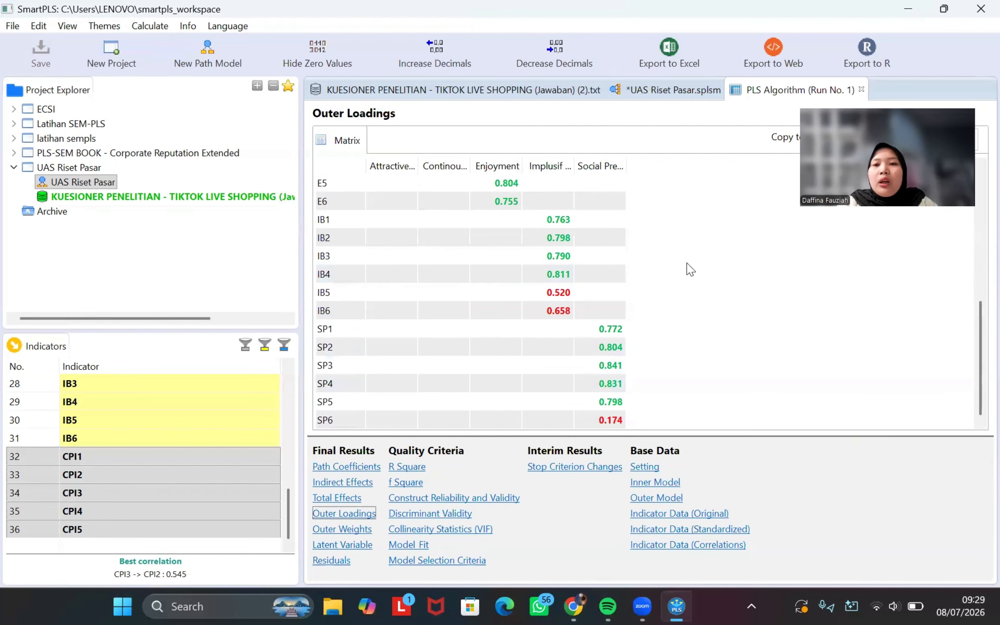
Step: Return to the UAS Riset Pasar model and delete the SP6 indicator from Social Presence
{"action": "left_click", "coordinate": [683, 91]}
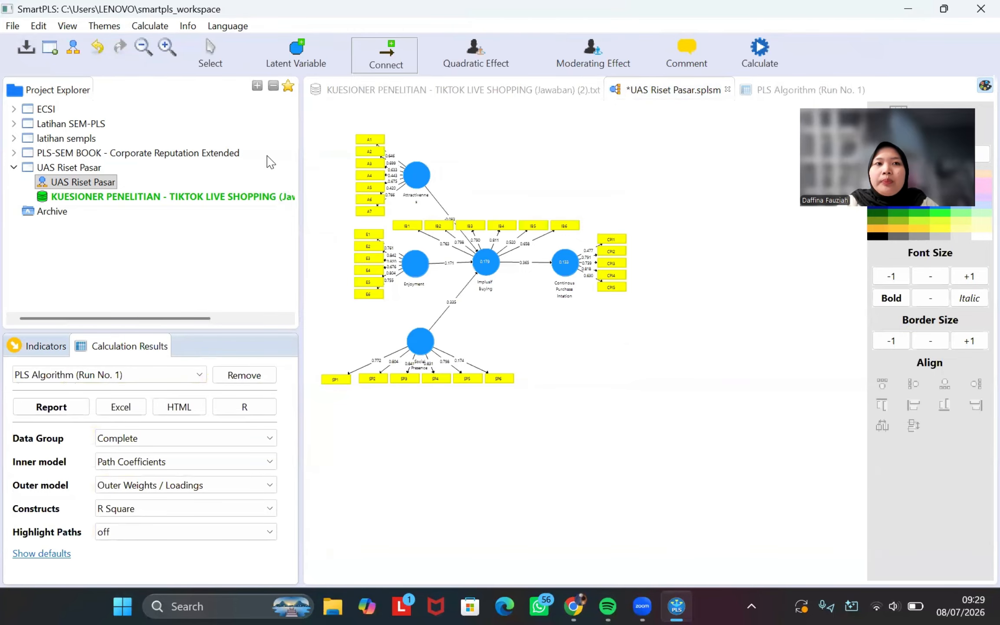
{"action": "left_click", "coordinate": [213, 54]}
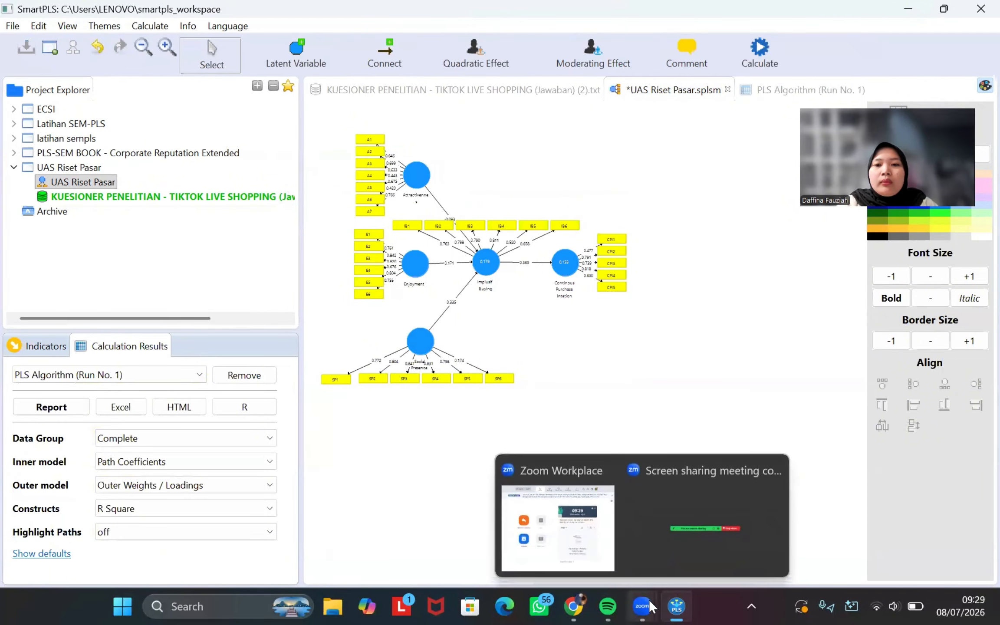
{"action": "left_click", "coordinate": [712, 538]}
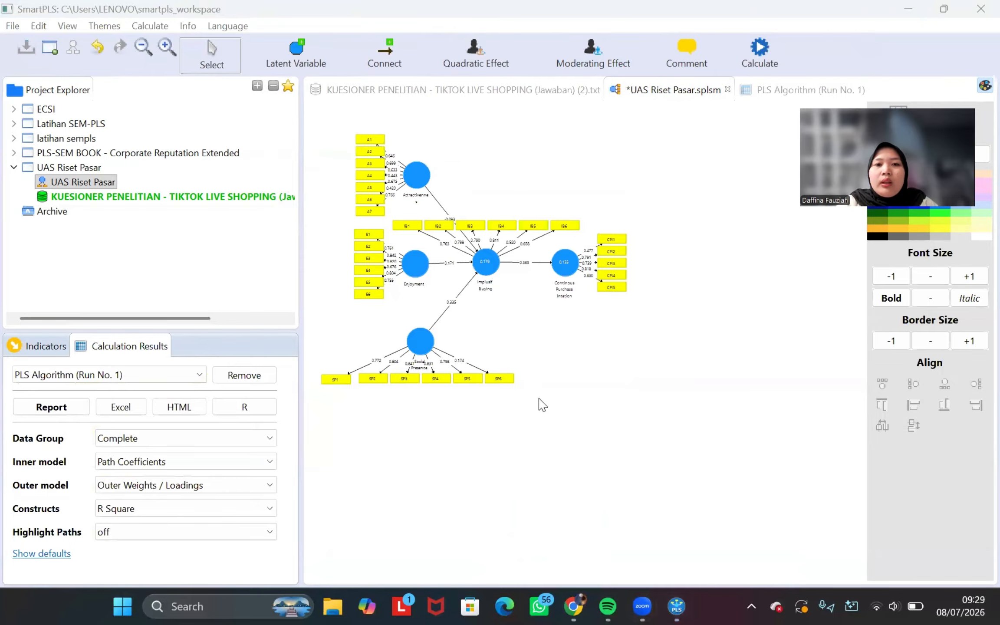
{"action": "left_click", "coordinate": [499, 380]}
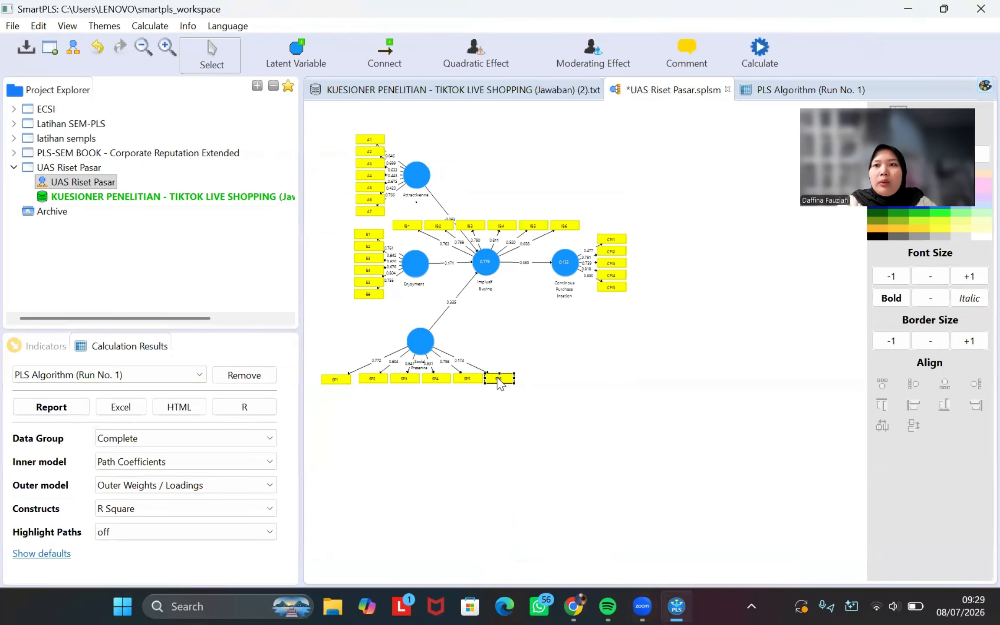
{"action": "right_click", "coordinate": [499, 379]}
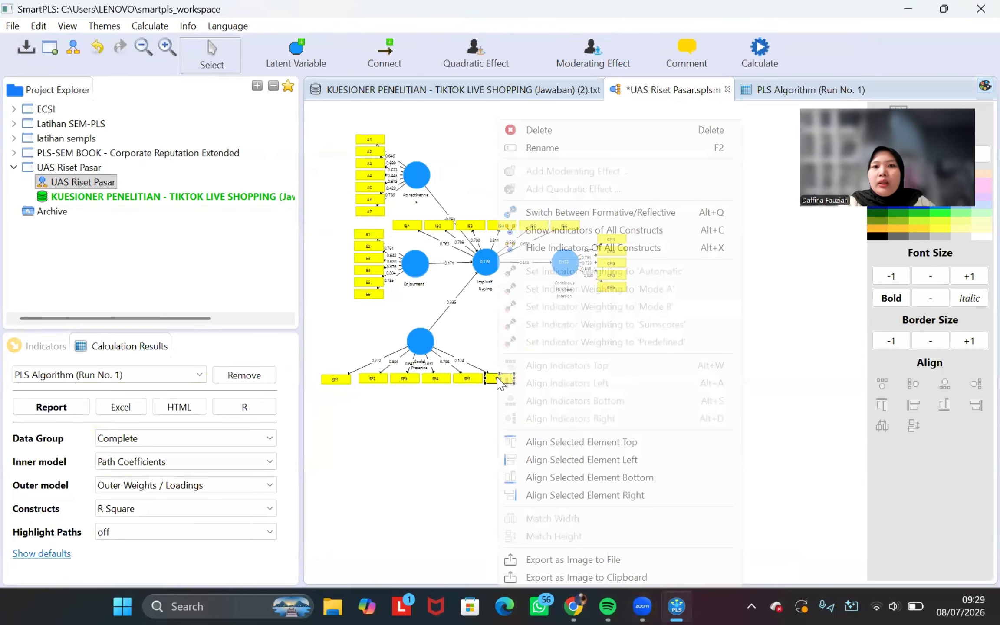
{"action": "left_click", "coordinate": [539, 130]}
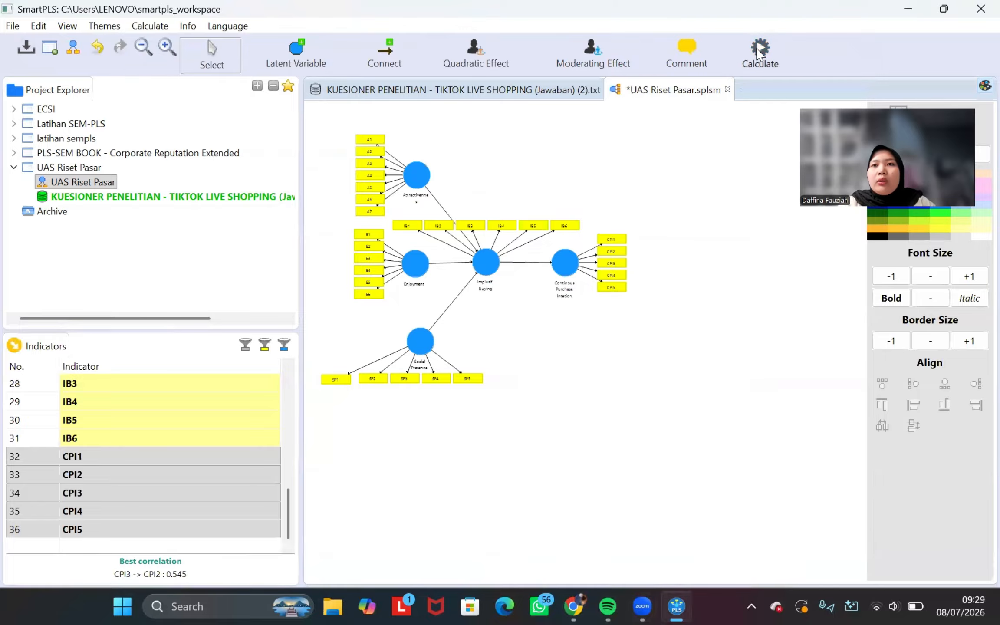
Step: Rerun the PLS Algorithm on the model without SP6 and review the new outer loadings
{"action": "left_click", "coordinate": [759, 53]}
{"action": "left_click", "coordinate": [771, 61]}
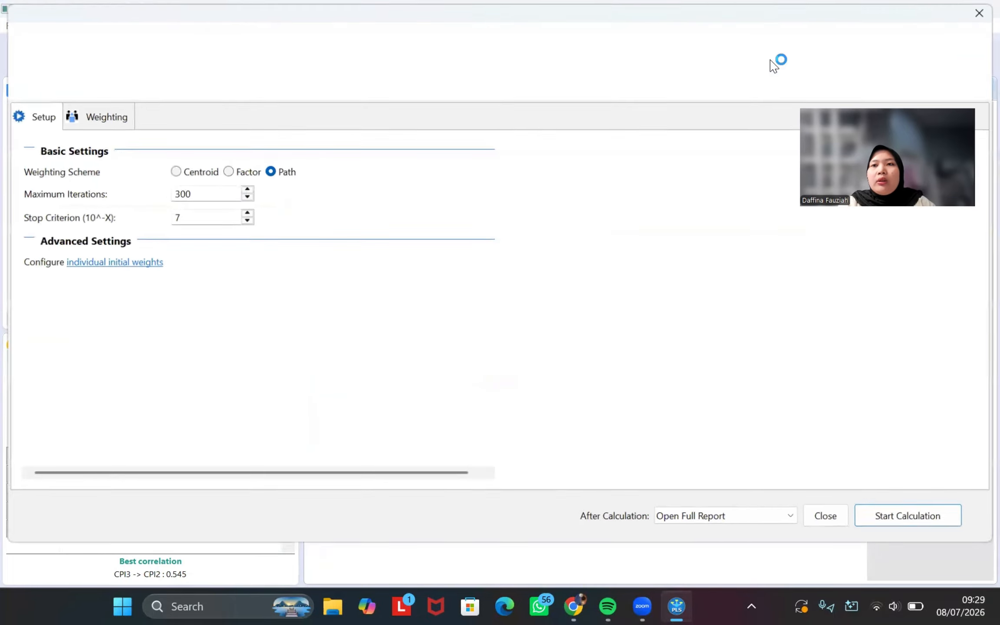
{"action": "left_click", "coordinate": [889, 519]}
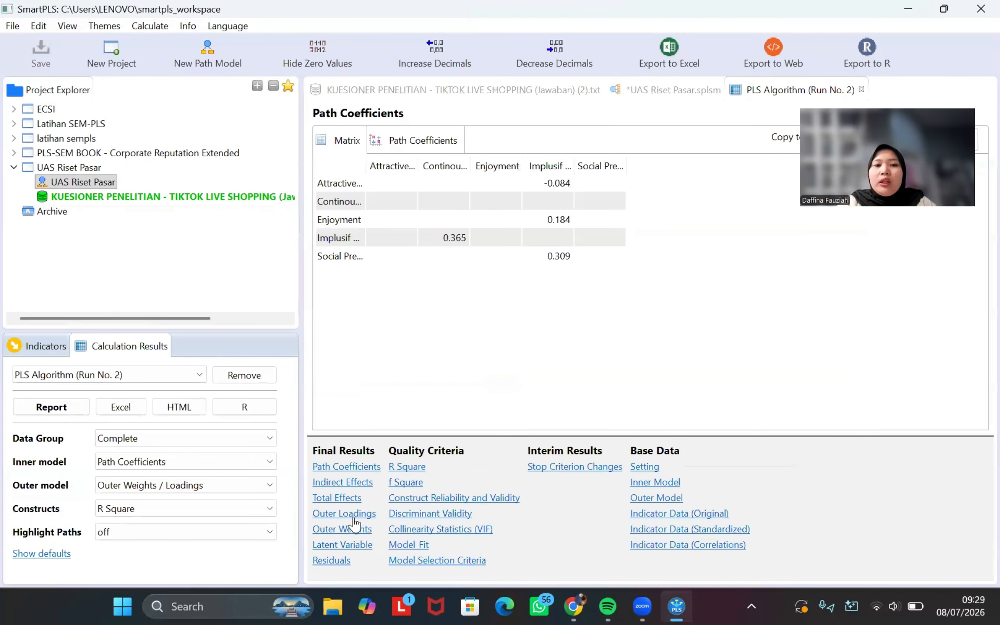
{"action": "left_click", "coordinate": [350, 516]}
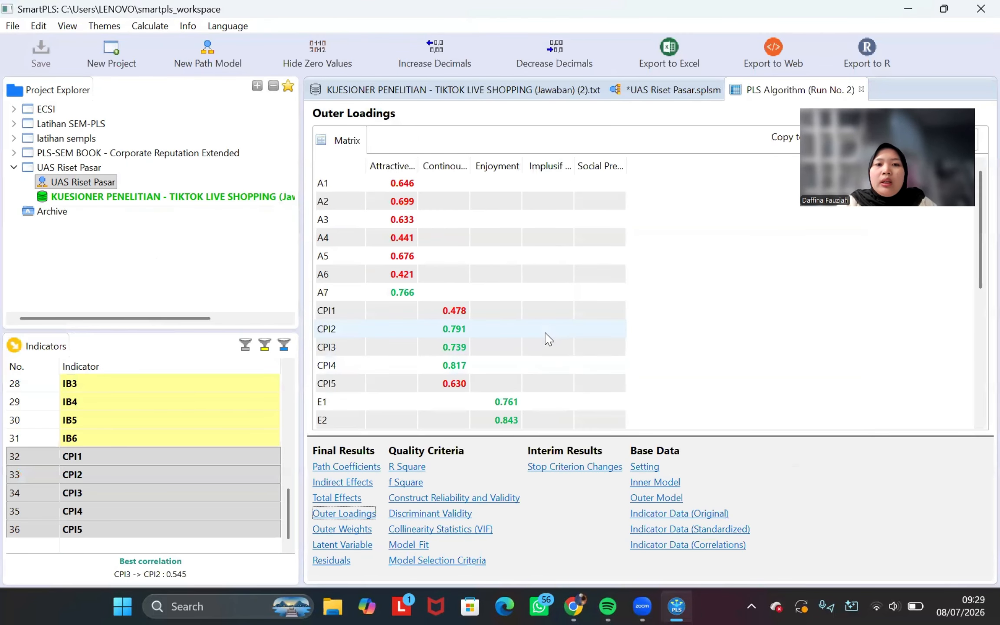
{"action": "scroll", "coordinate": [546, 336], "scroll_direction": "down", "scroll_amount": 5}
{"action": "scroll", "coordinate": [548, 337], "scroll_direction": "up", "scroll_amount": 5}
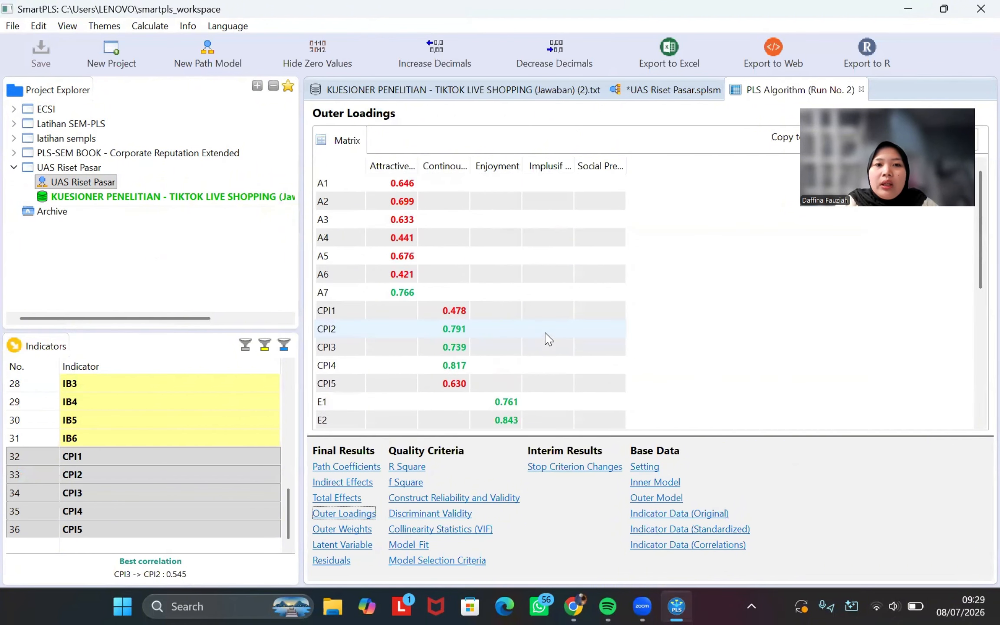
Step: Check the remaining outer loadings, return to the UAS Riset Pasar model and delete indicator A6 from the Attractiveness construct
{"action": "scroll", "coordinate": [488, 290], "scroll_direction": "down", "scroll_amount": 5}
{"action": "scroll", "coordinate": [489, 290], "scroll_direction": "up", "scroll_amount": 5}
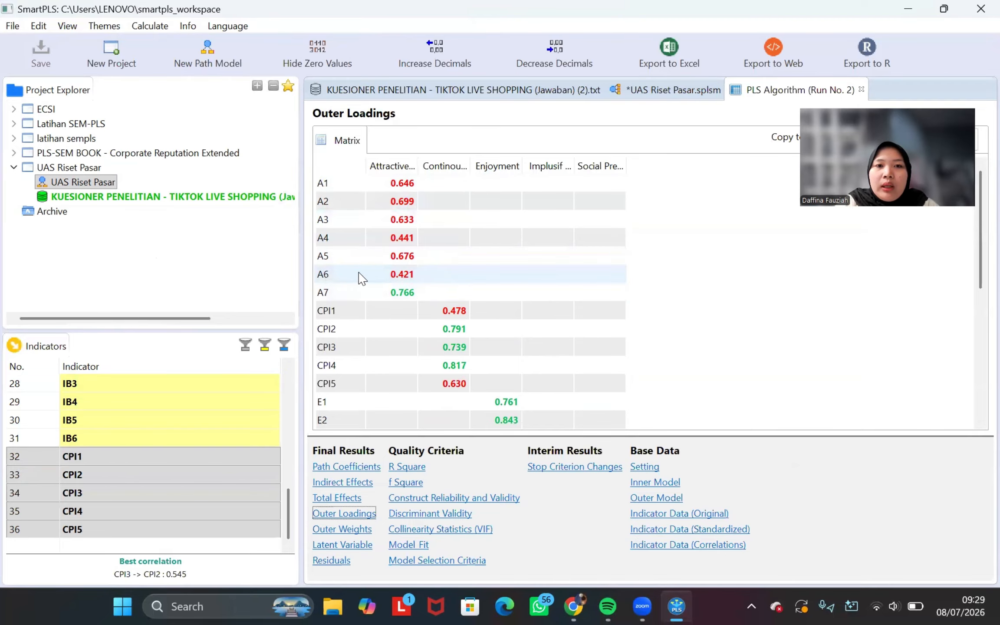
{"action": "left_click", "coordinate": [668, 91]}
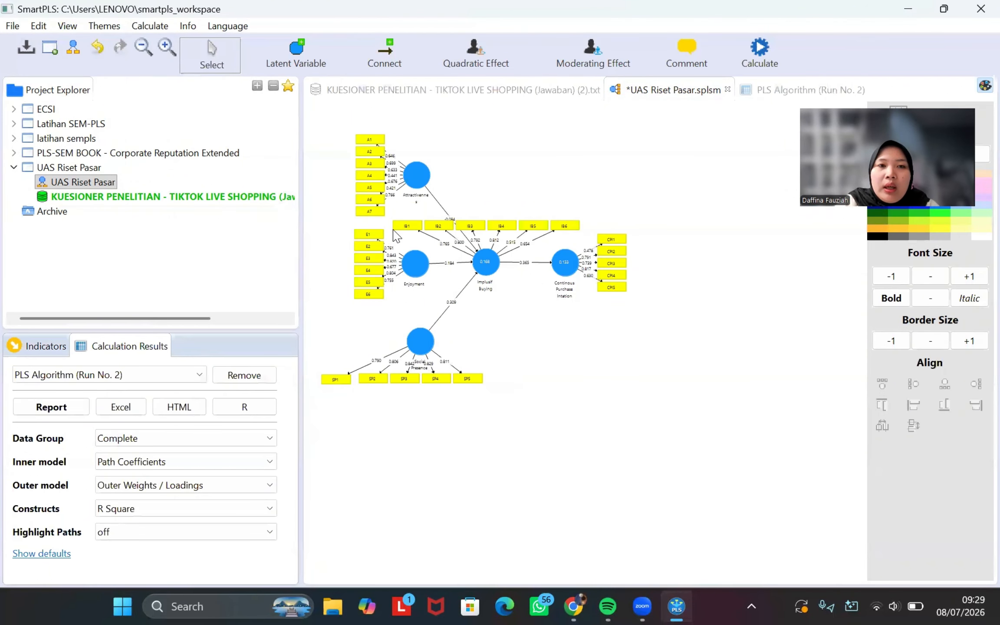
{"action": "left_click", "coordinate": [376, 204]}
{"action": "right_click", "coordinate": [376, 204]}
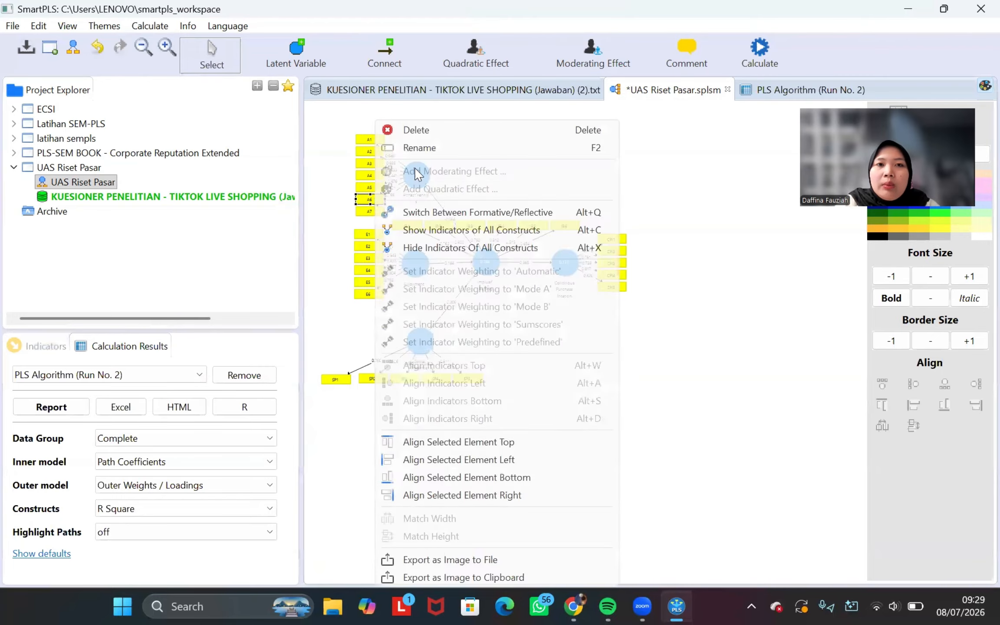
{"action": "left_click", "coordinate": [439, 131]}
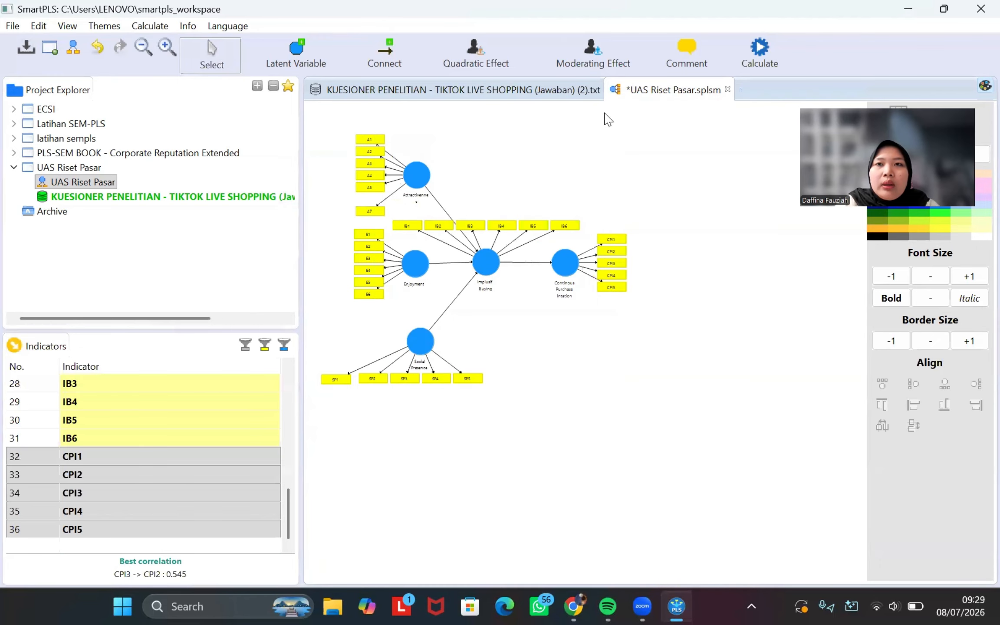
Step: Rerun the PLS Algorithm with default settings on the model without A6 and review the outer loadings of all indicators
{"action": "left_click", "coordinate": [759, 53]}
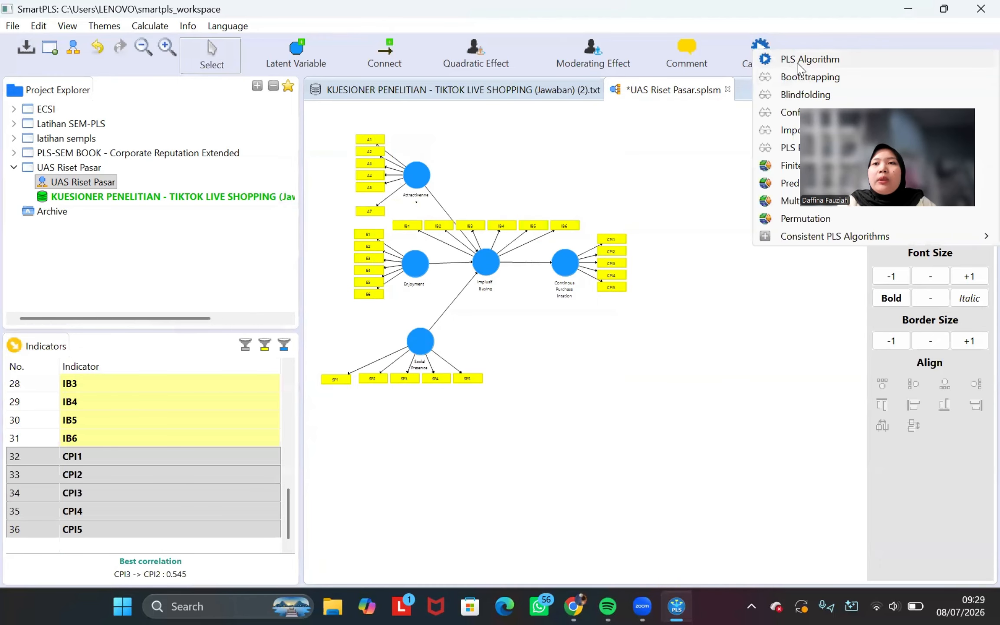
{"action": "left_click", "coordinate": [799, 61]}
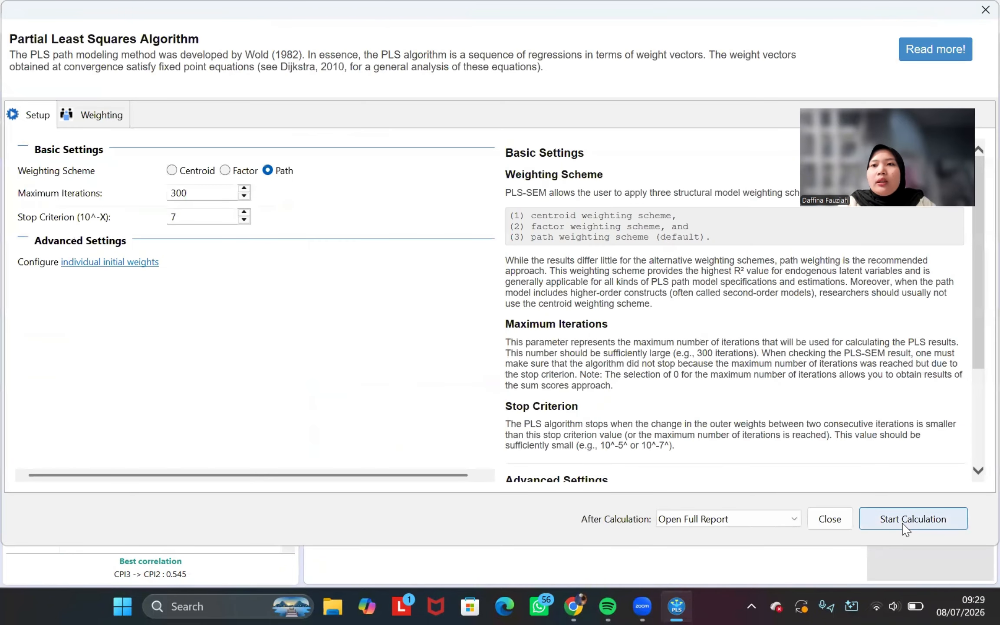
{"action": "left_click", "coordinate": [903, 518]}
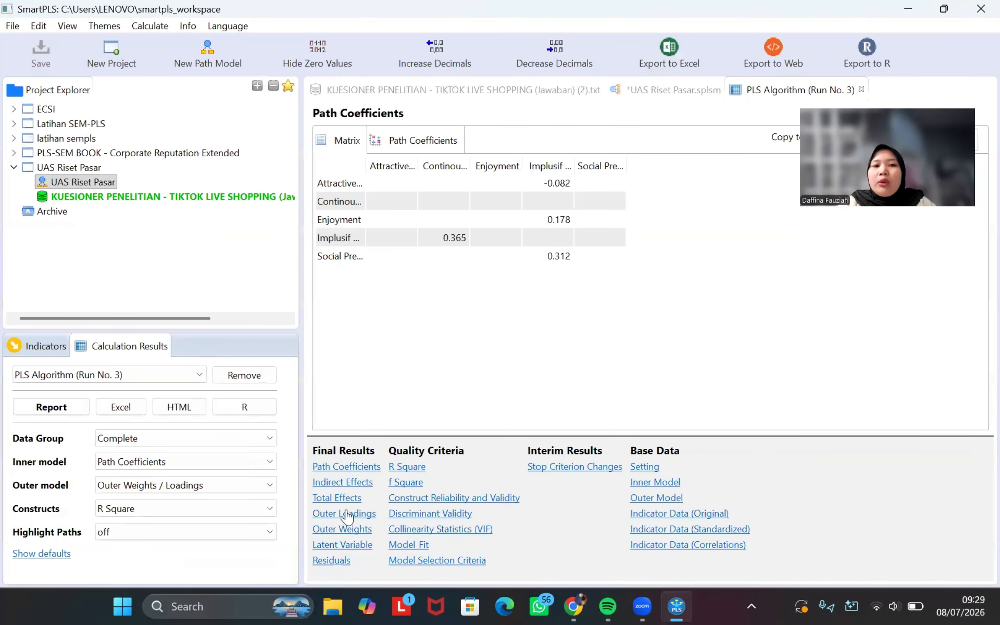
{"action": "left_click", "coordinate": [345, 514]}
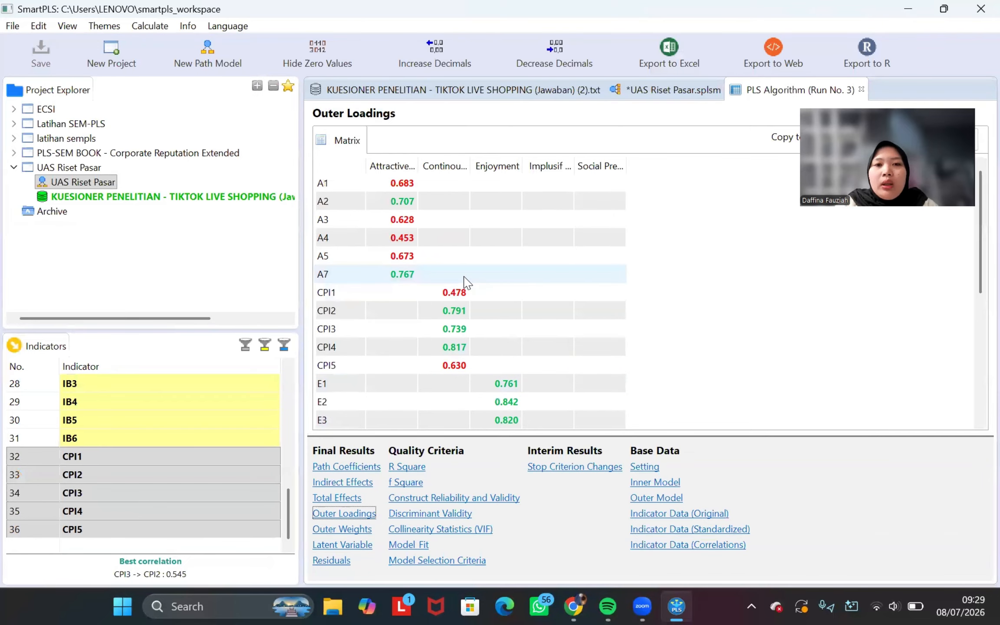
{"action": "scroll", "coordinate": [466, 283], "scroll_direction": "down", "scroll_amount": 4}
{"action": "scroll", "coordinate": [467, 283], "scroll_direction": "up", "scroll_amount": 4}
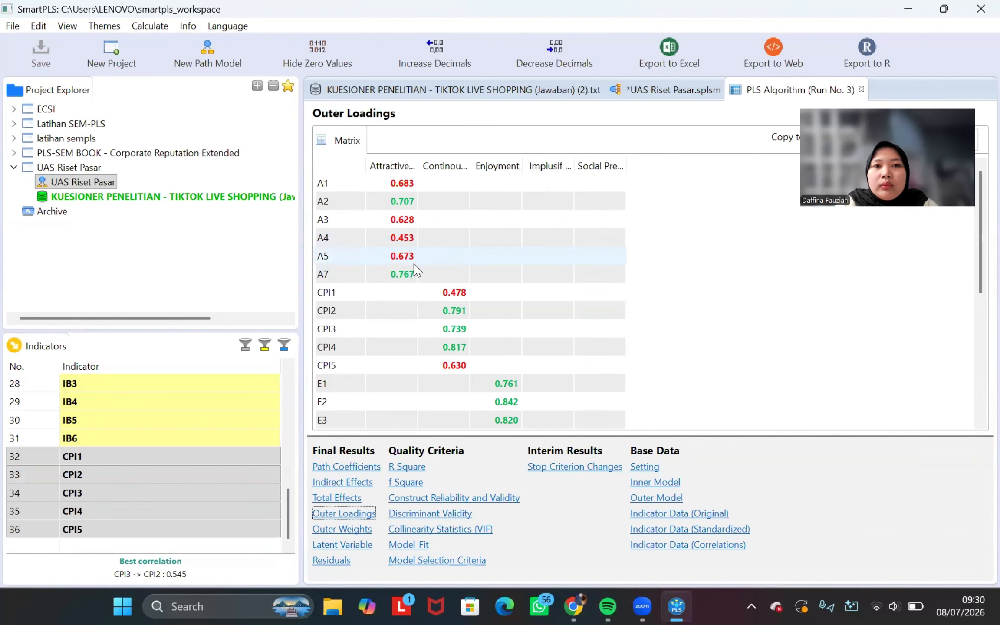
{"action": "scroll", "coordinate": [434, 254], "scroll_direction": "down", "scroll_amount": 3}
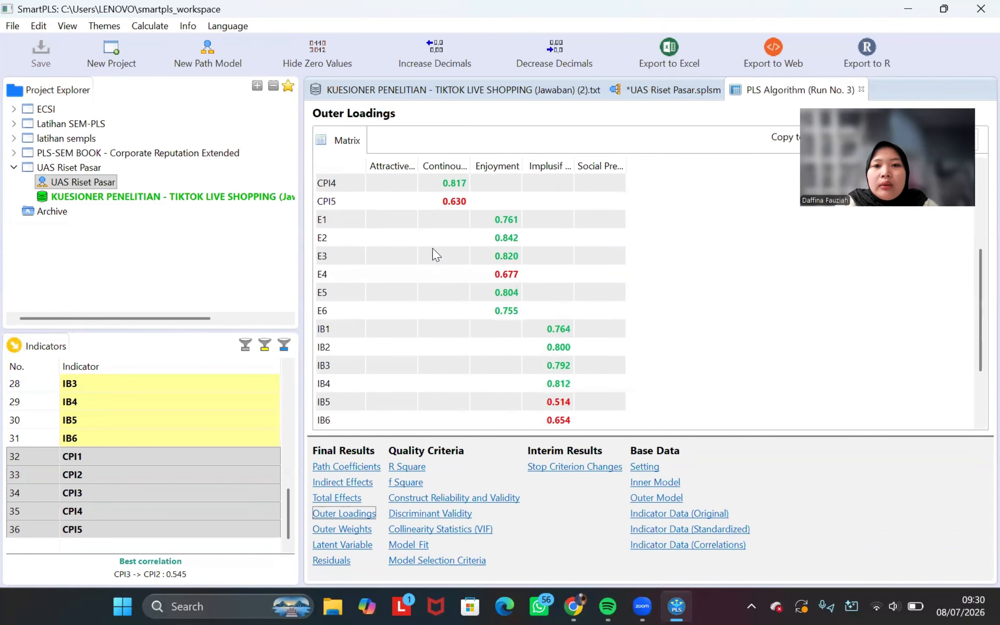
Step: Return to the UAS Riset Pasar model and delete indicator A4 from the Attractiveness construct
{"action": "left_click", "coordinate": [651, 89]}
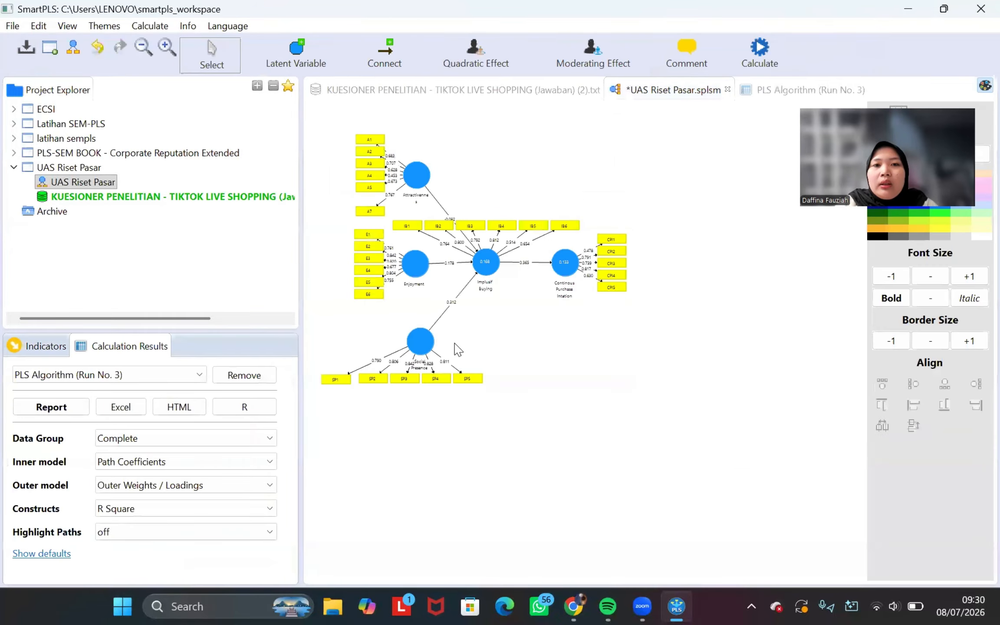
{"action": "right_click", "coordinate": [374, 182]}
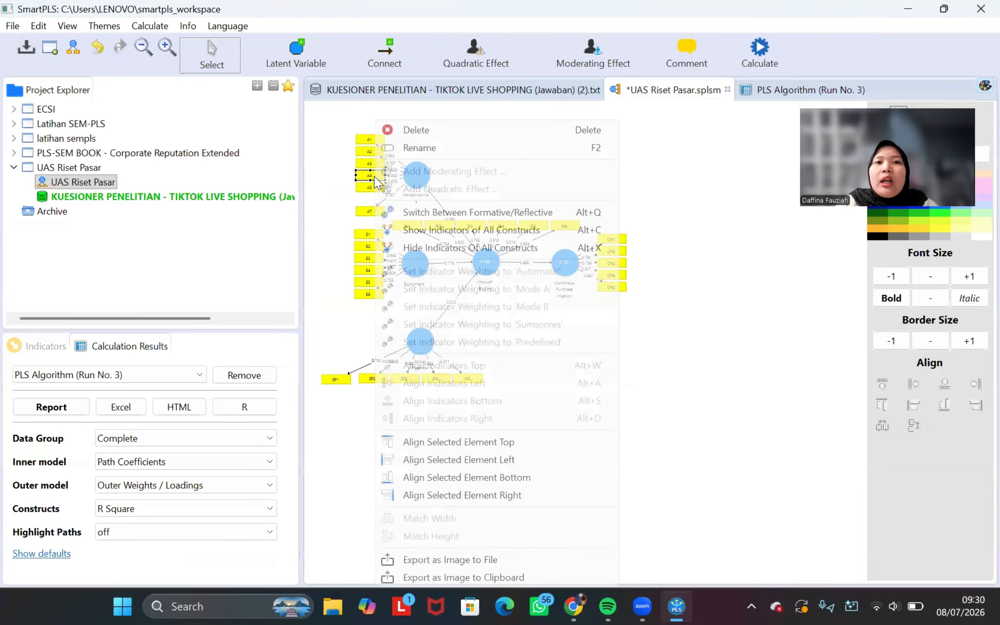
{"action": "left_click", "coordinate": [433, 135]}
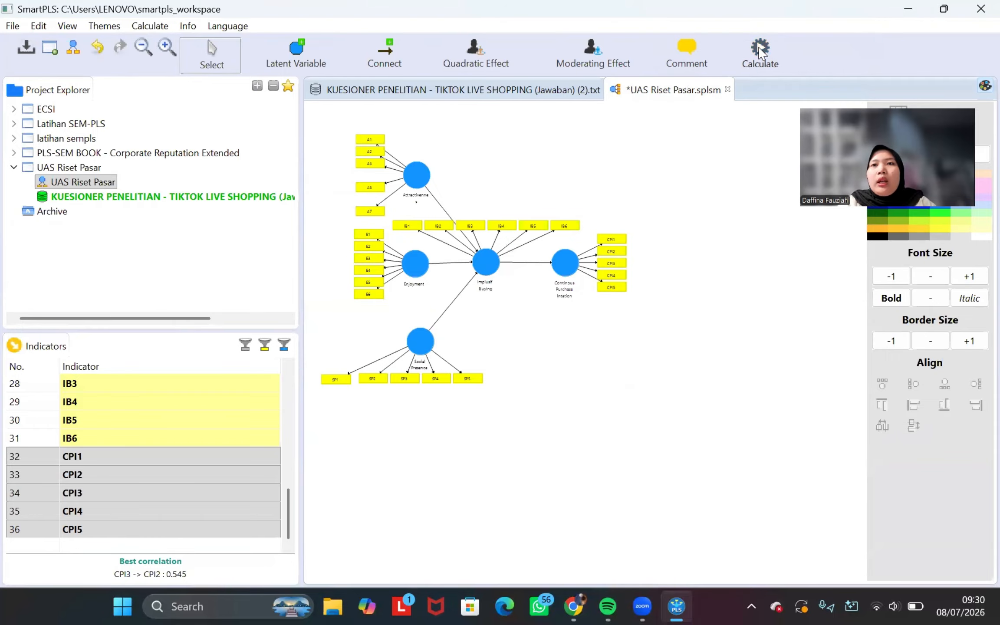
Step: Rerun the PLS Algorithm with default settings on the model without A4 and review its outer loadings
{"action": "left_click", "coordinate": [776, 56]}
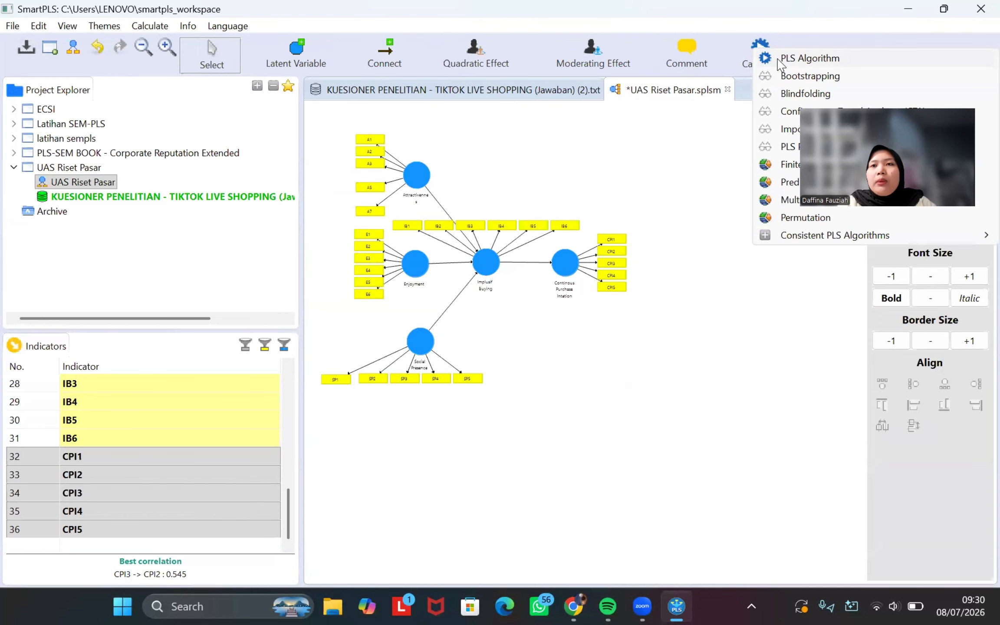
{"action": "left_click", "coordinate": [778, 61]}
{"action": "left_click", "coordinate": [907, 522]}
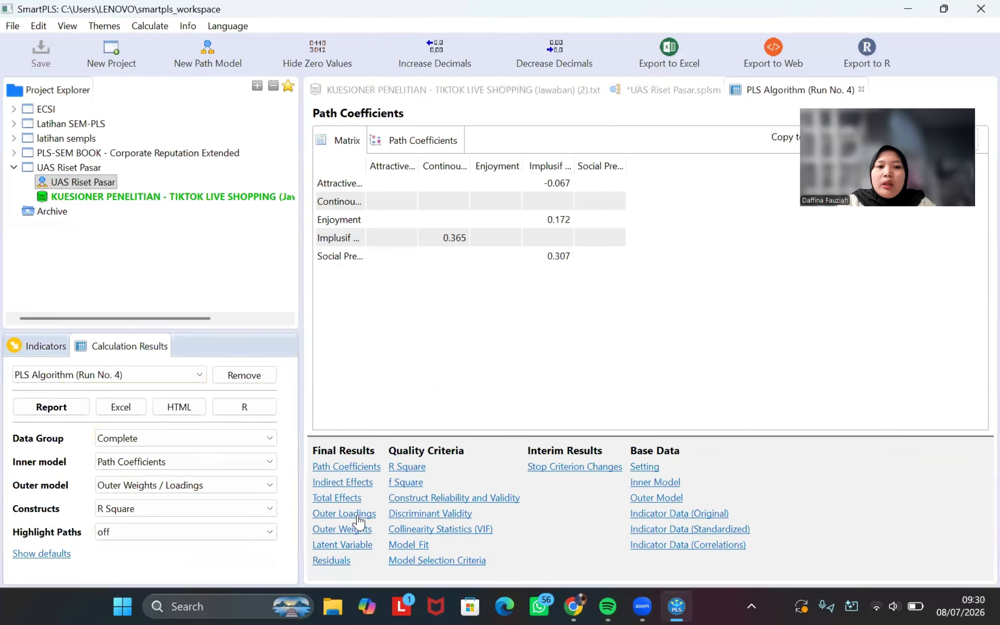
{"action": "left_click", "coordinate": [357, 515]}
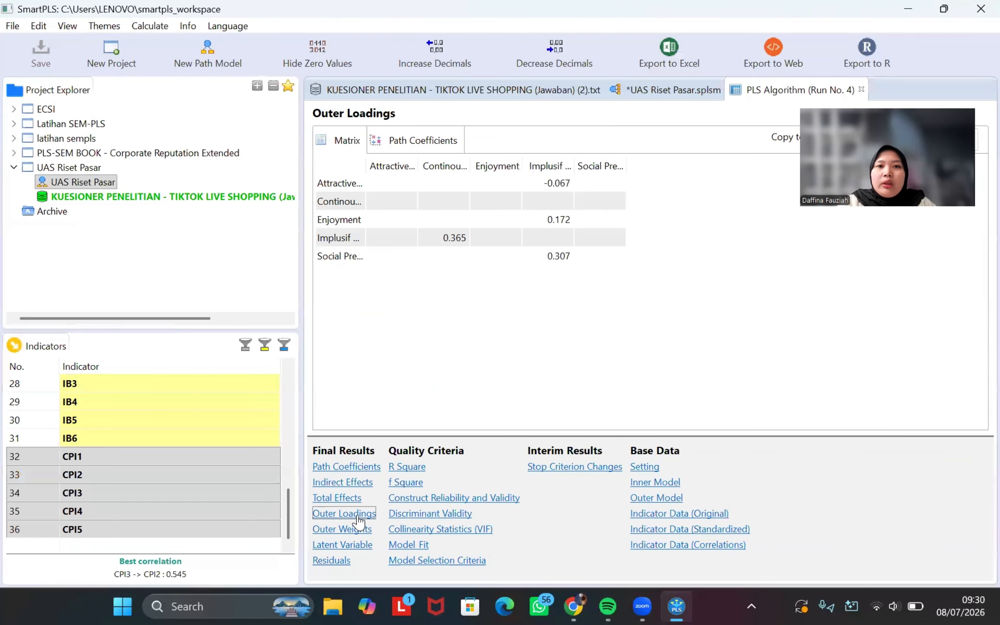
{"action": "scroll", "coordinate": [510, 339], "scroll_direction": "down", "scroll_amount": 5}
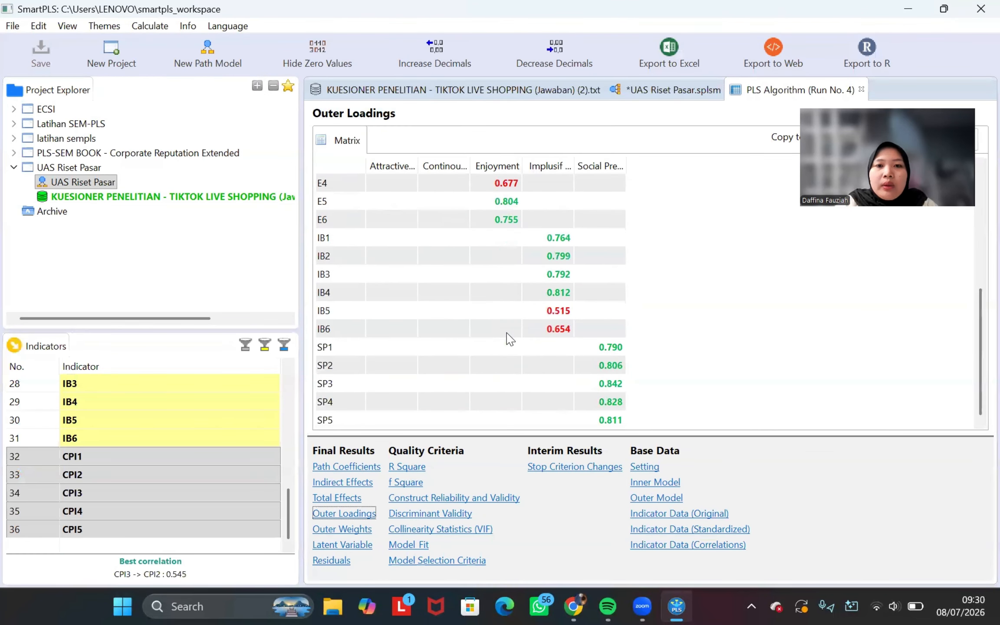
{"action": "scroll", "coordinate": [509, 337], "scroll_direction": "up", "scroll_amount": 5}
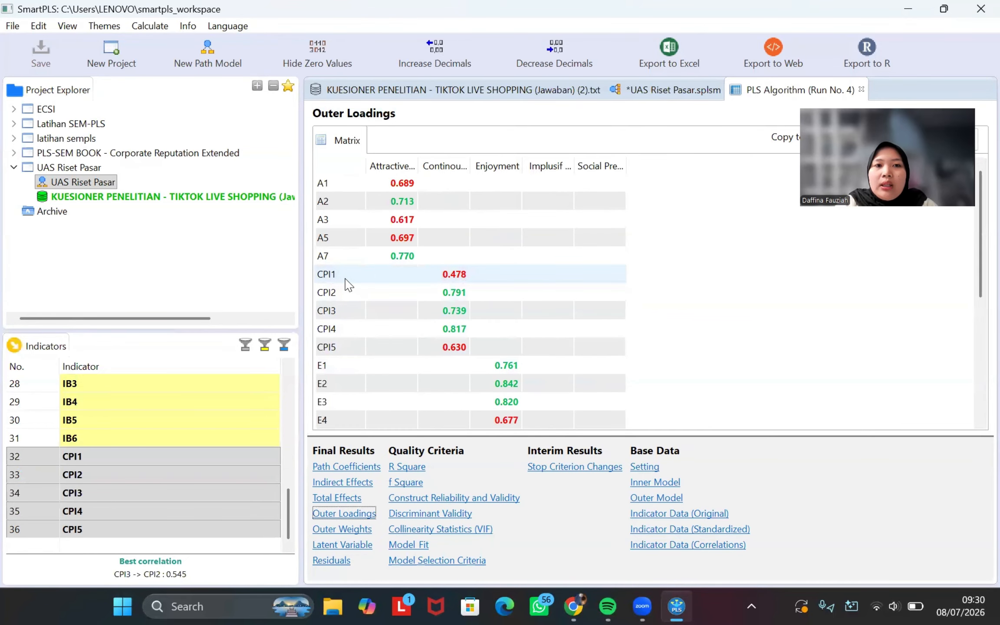
{"action": "scroll", "coordinate": [382, 281], "scroll_direction": "down", "scroll_amount": 3}
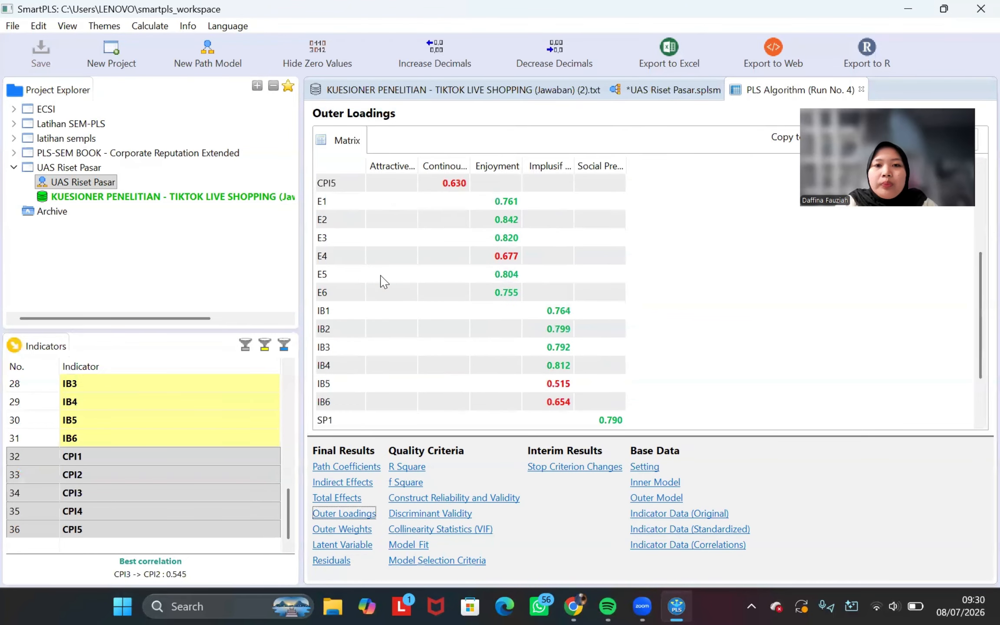
Step: Return to the UAS Riset Pasar model and delete indicator CPI1 from the Continous Purchase Intention construct
{"action": "left_click", "coordinate": [634, 86]}
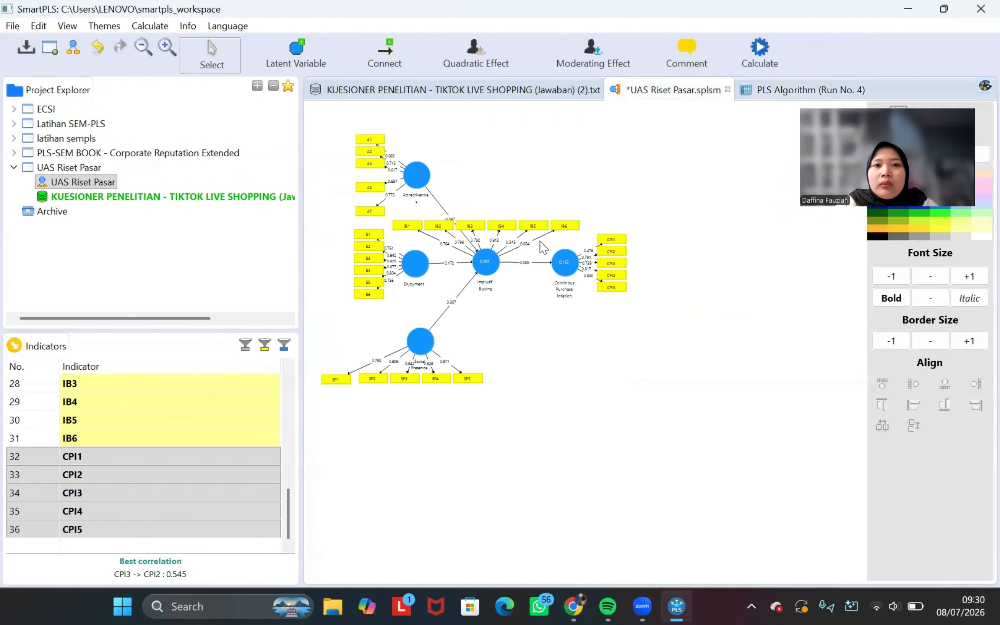
{"action": "left_click", "coordinate": [617, 240]}
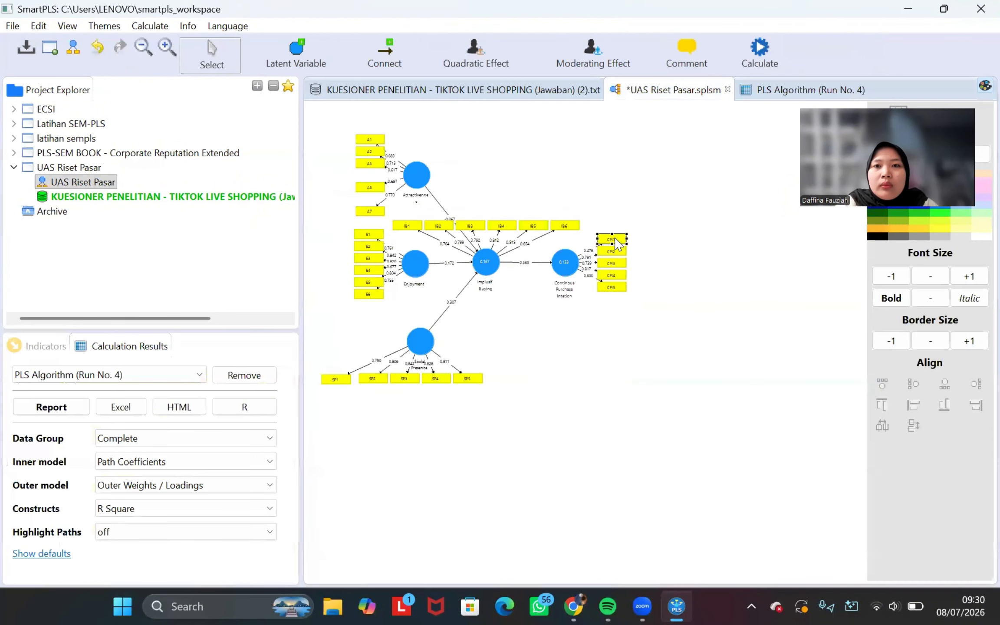
{"action": "right_click", "coordinate": [617, 241]}
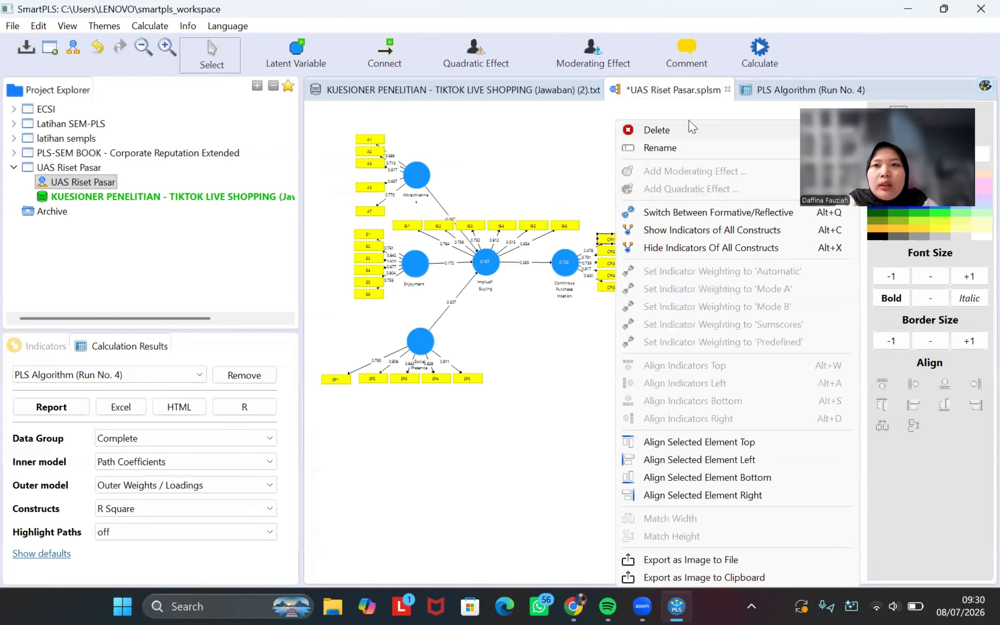
{"action": "left_click", "coordinate": [693, 127]}
Step: Rerun the PLS Algorithm with default settings on the model without CPI1 and review the new outer loadings
{"action": "left_click", "coordinate": [767, 49]}
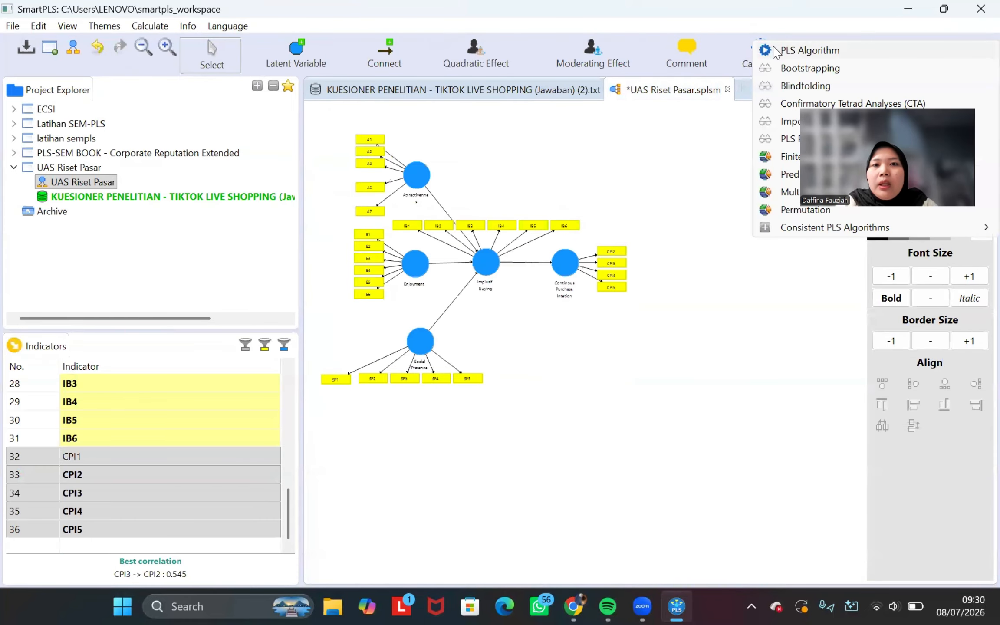
{"action": "left_click", "coordinate": [776, 51]}
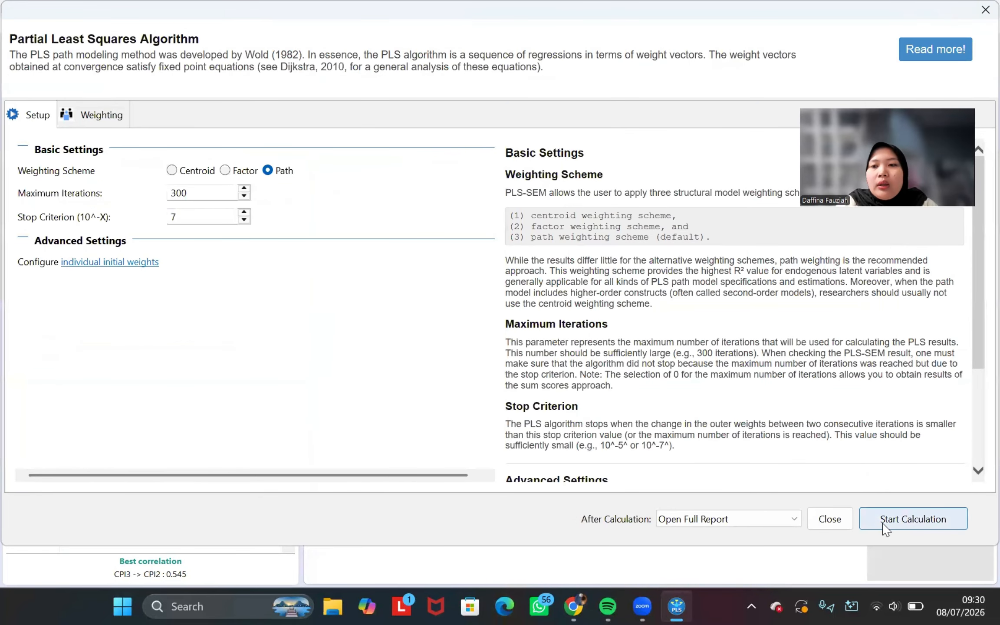
{"action": "left_click", "coordinate": [886, 526]}
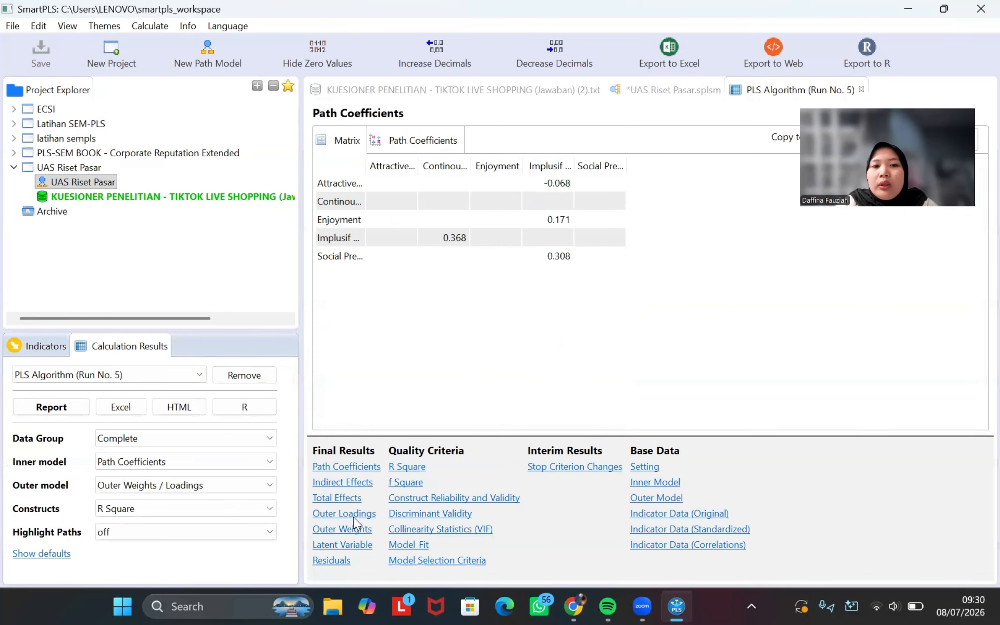
{"action": "left_click", "coordinate": [356, 515]}
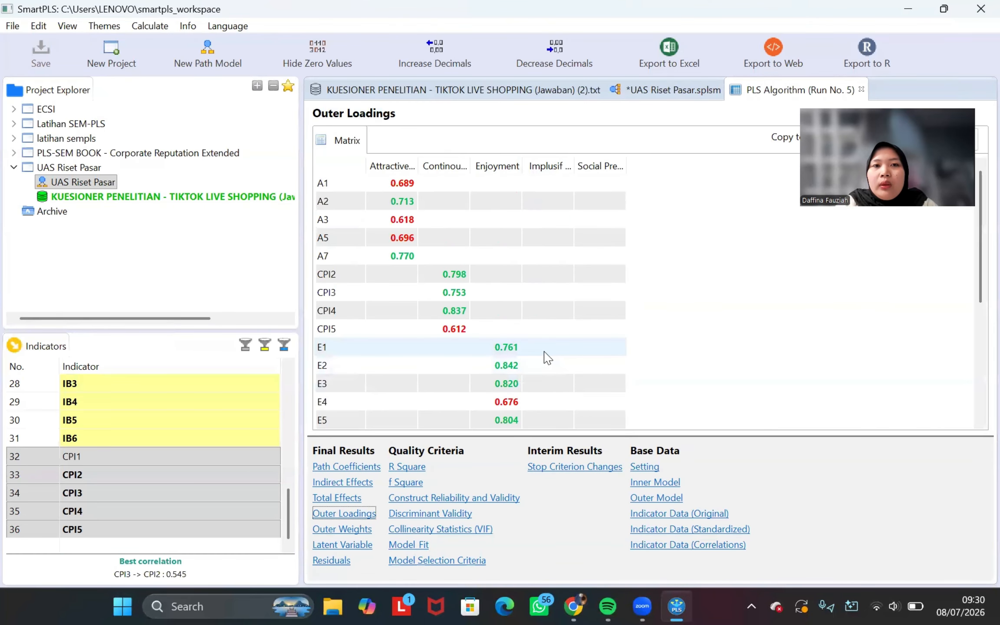
{"action": "scroll", "coordinate": [548, 358], "scroll_direction": "down", "scroll_amount": 4}
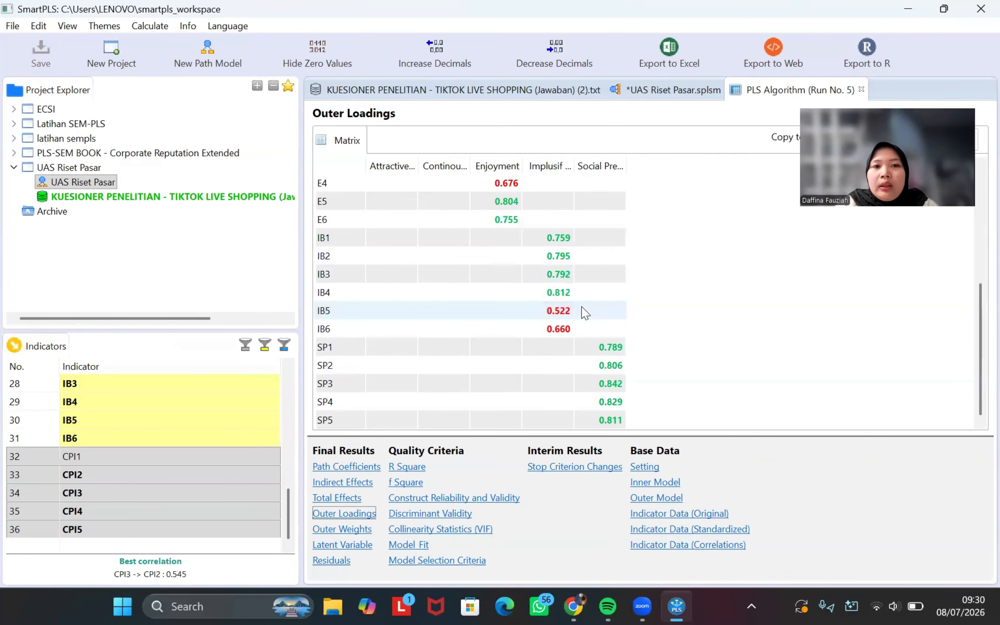
Step: Return to the UAS Riset Pasar model and delete indicator IB5 from the Implusif Buying construct
{"action": "left_click", "coordinate": [689, 96]}
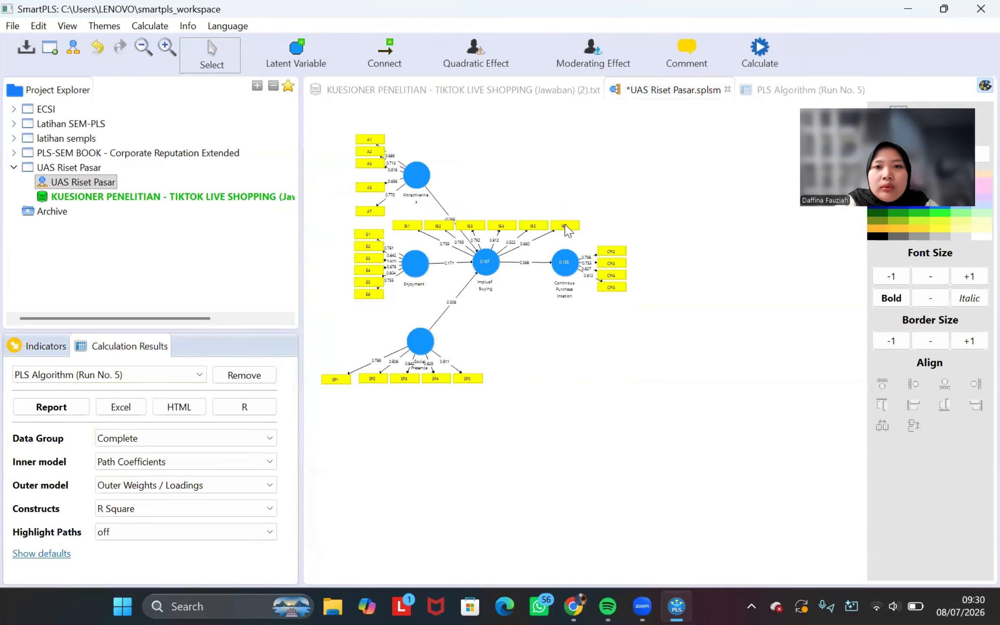
{"action": "left_click", "coordinate": [531, 226]}
{"action": "right_click", "coordinate": [530, 226]}
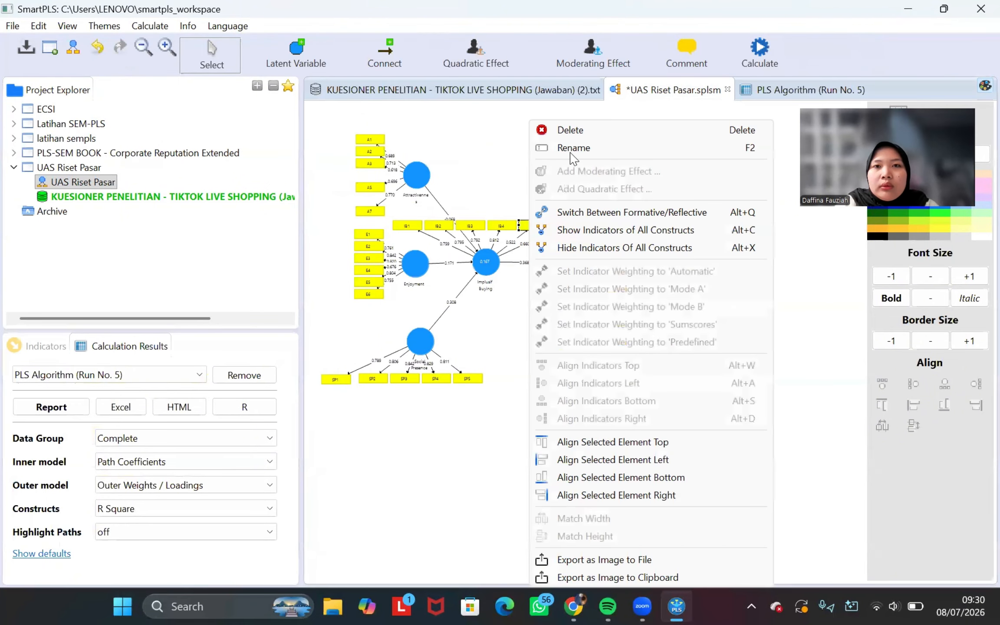
{"action": "left_click", "coordinate": [570, 130]}
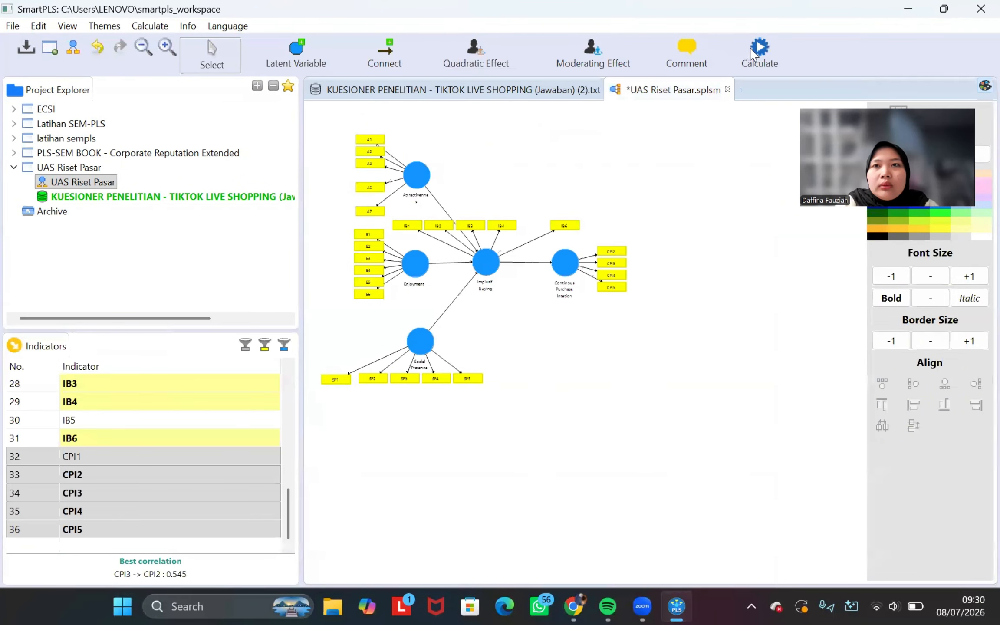
Step: Rerun the PLS Algorithm with default settings on the model without IB5 and review the outer loadings for remaining weak items
{"action": "left_click", "coordinate": [757, 54]}
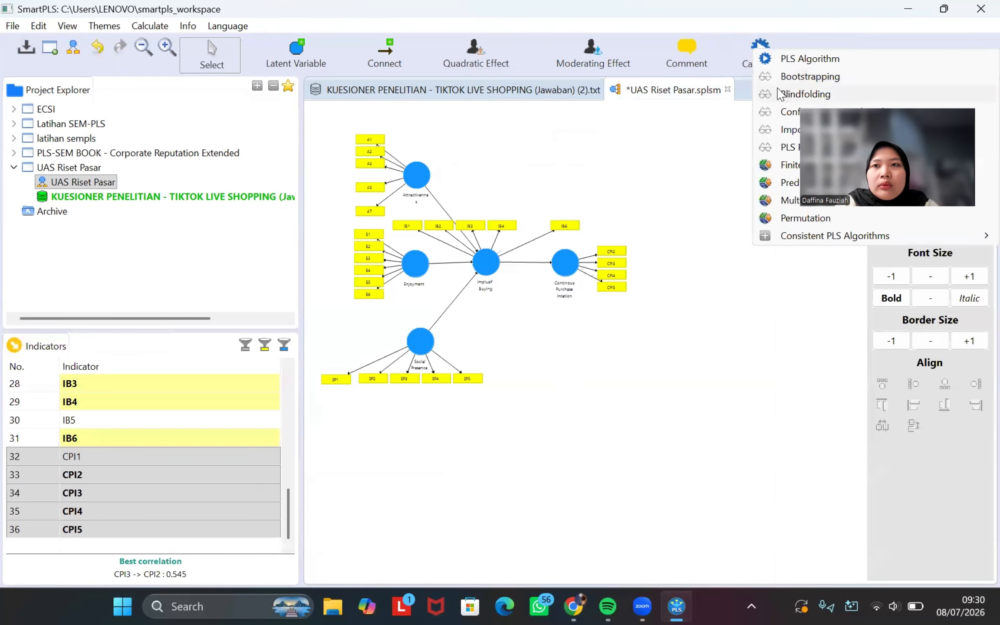
{"action": "left_click", "coordinate": [798, 65]}
{"action": "left_click", "coordinate": [897, 519]}
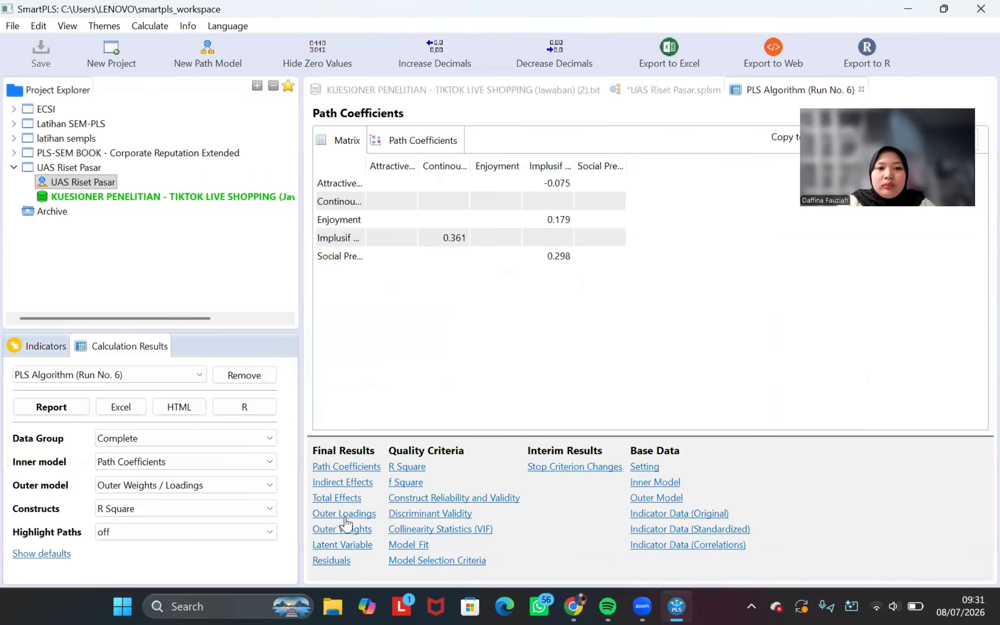
{"action": "left_click", "coordinate": [344, 515]}
{"action": "scroll", "coordinate": [552, 301], "scroll_direction": "down", "scroll_amount": 4}
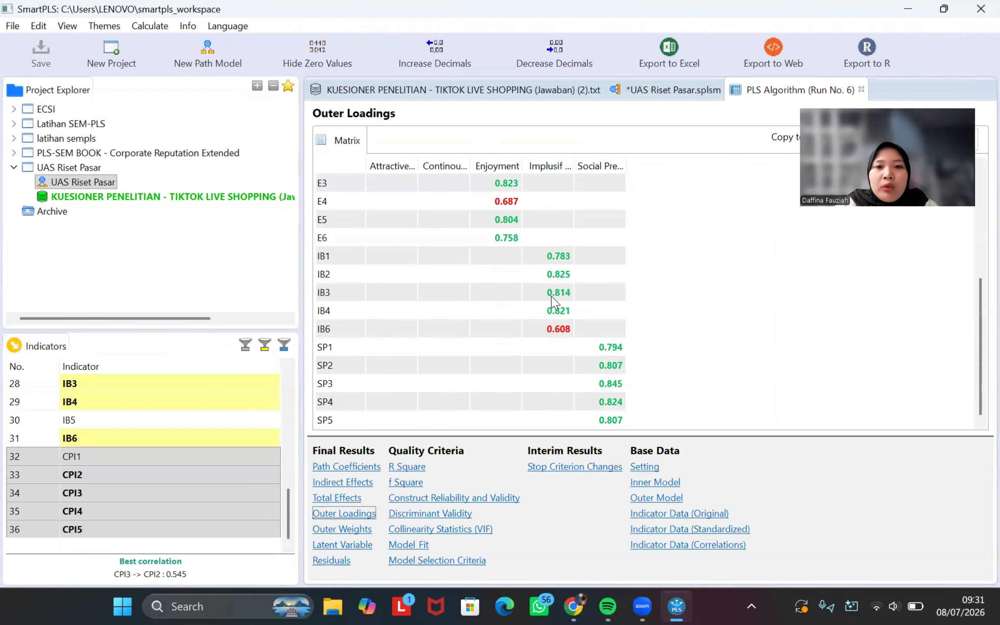
{"action": "scroll", "coordinate": [552, 298], "scroll_direction": "up", "scroll_amount": 4}
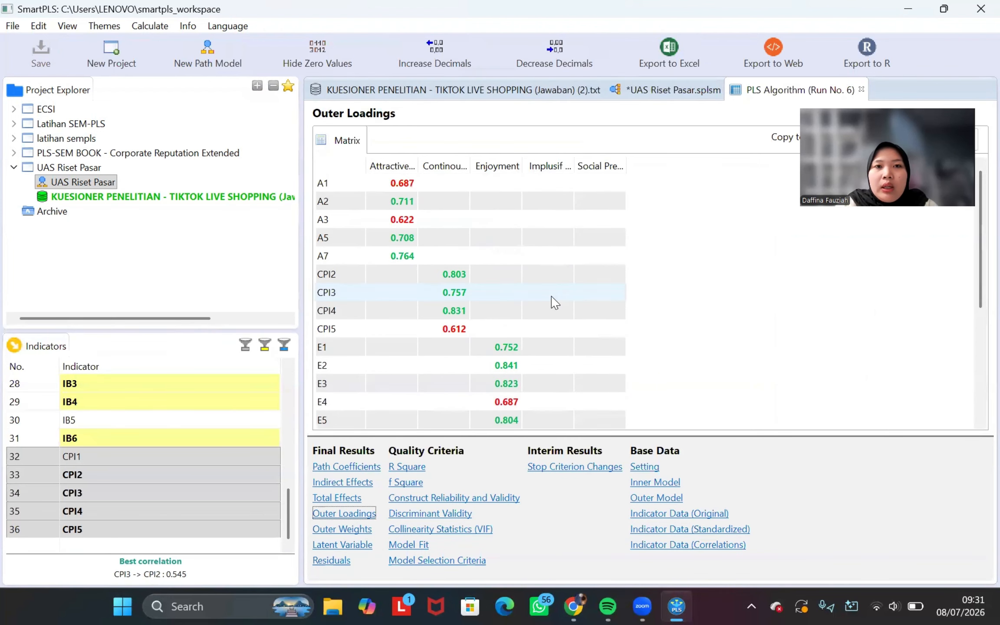
{"action": "scroll", "coordinate": [555, 302], "scroll_direction": "down", "scroll_amount": 4}
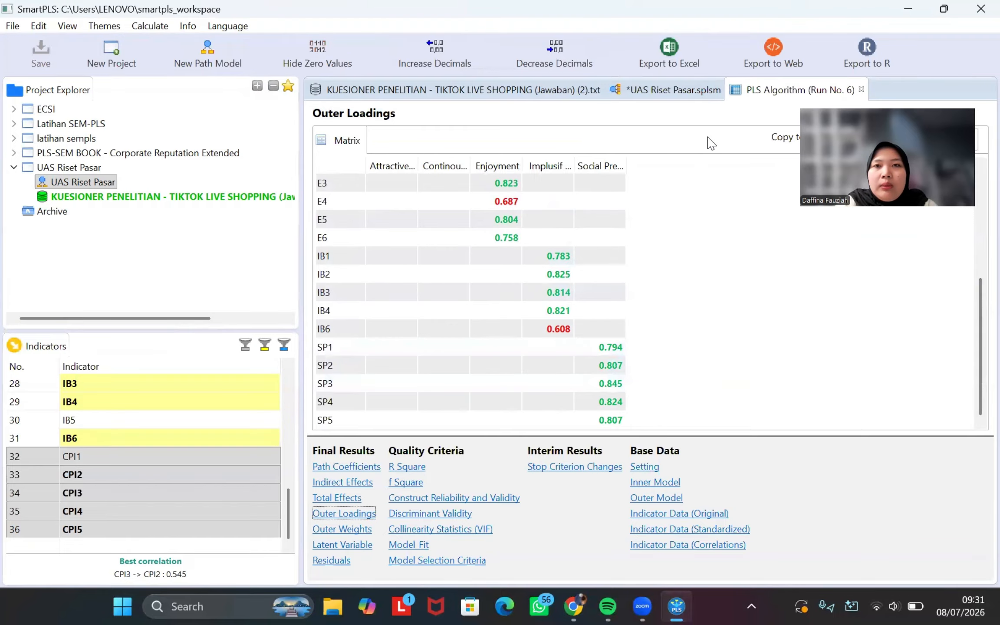
Step: Return to the UAS Riset Pasar model and delete indicator IB6 from the Implusif Buying construct
{"action": "left_click", "coordinate": [675, 90]}
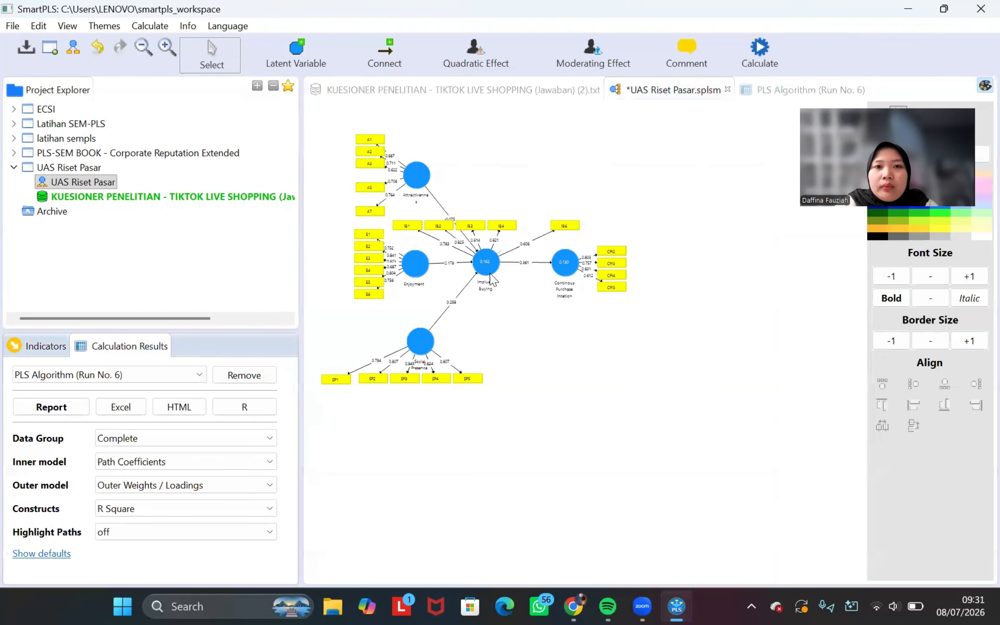
{"action": "right_click", "coordinate": [572, 228]}
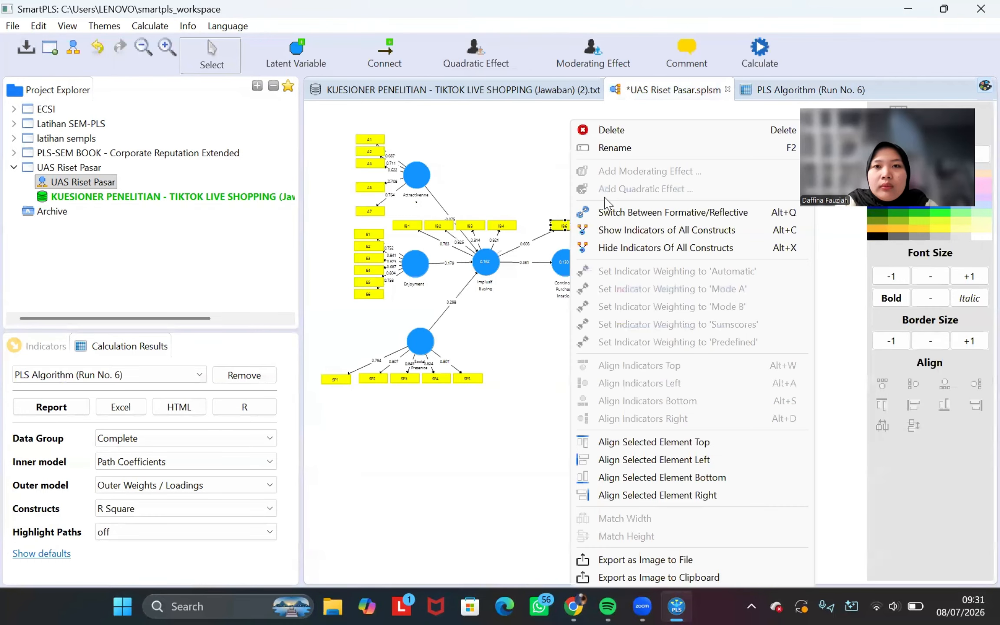
{"action": "left_click", "coordinate": [651, 135]}
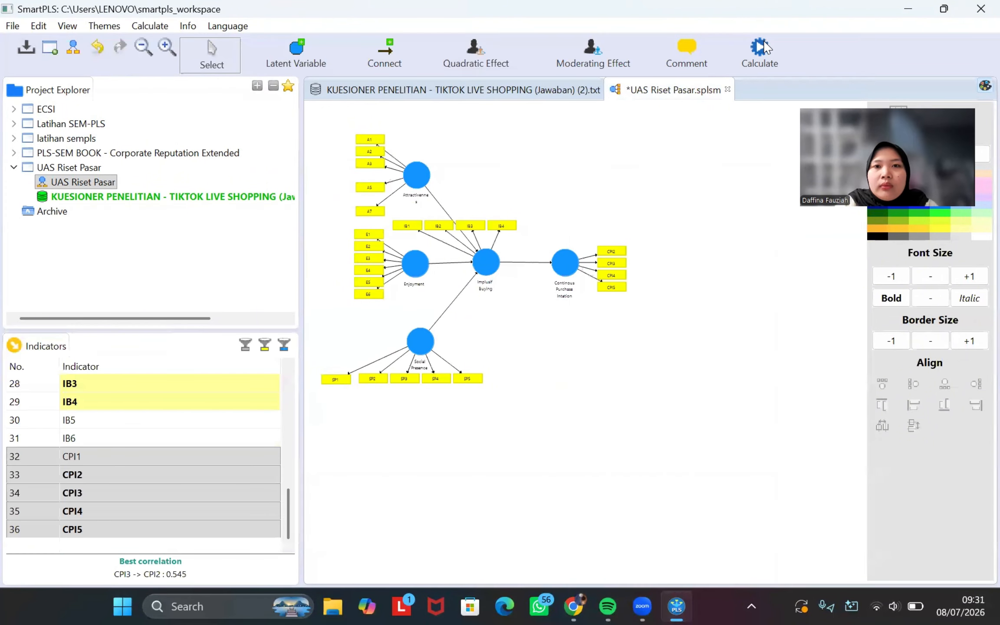
Step: Rerun the PLS Algorithm with default settings on the model without IB6 and review the outer loadings of all constructs
{"action": "left_click", "coordinate": [760, 48]}
{"action": "left_click", "coordinate": [787, 54]}
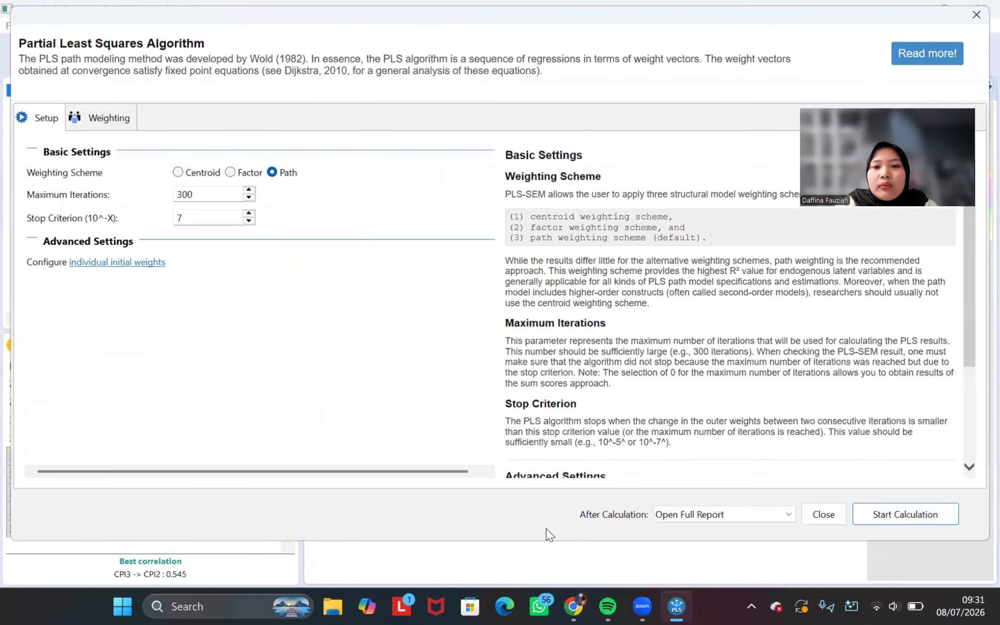
{"action": "left_click", "coordinate": [932, 519]}
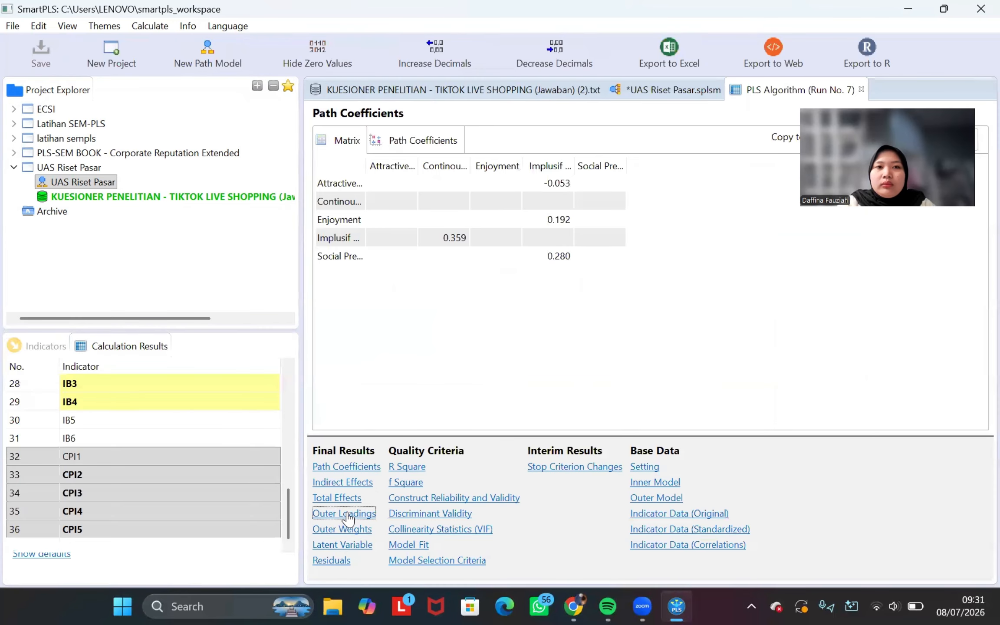
{"action": "left_click", "coordinate": [344, 513]}
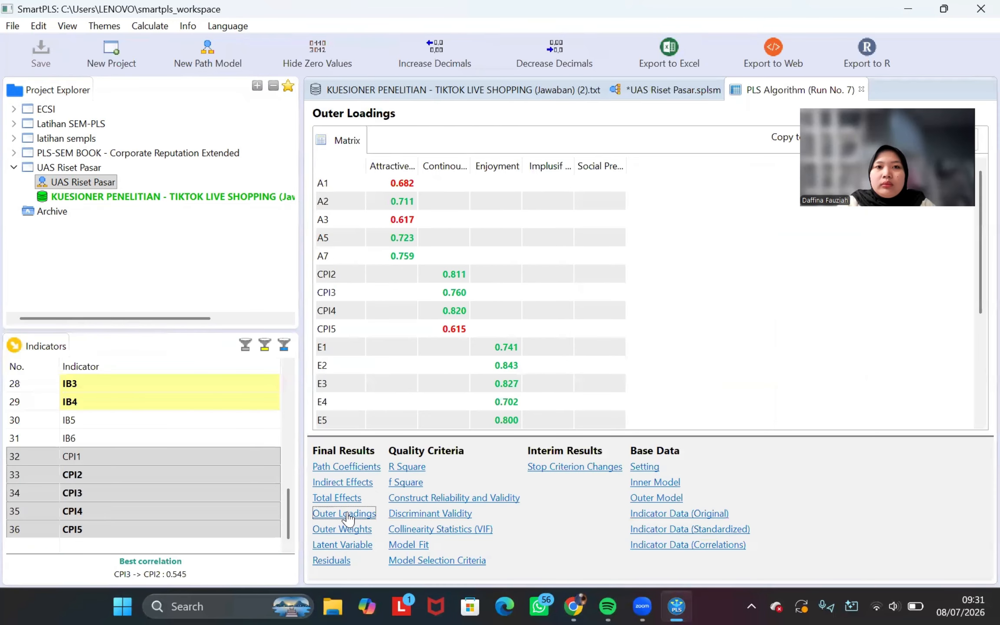
{"action": "scroll", "coordinate": [465, 297], "scroll_direction": "down", "scroll_amount": 5}
{"action": "scroll", "coordinate": [465, 298], "scroll_direction": "up", "scroll_amount": 5}
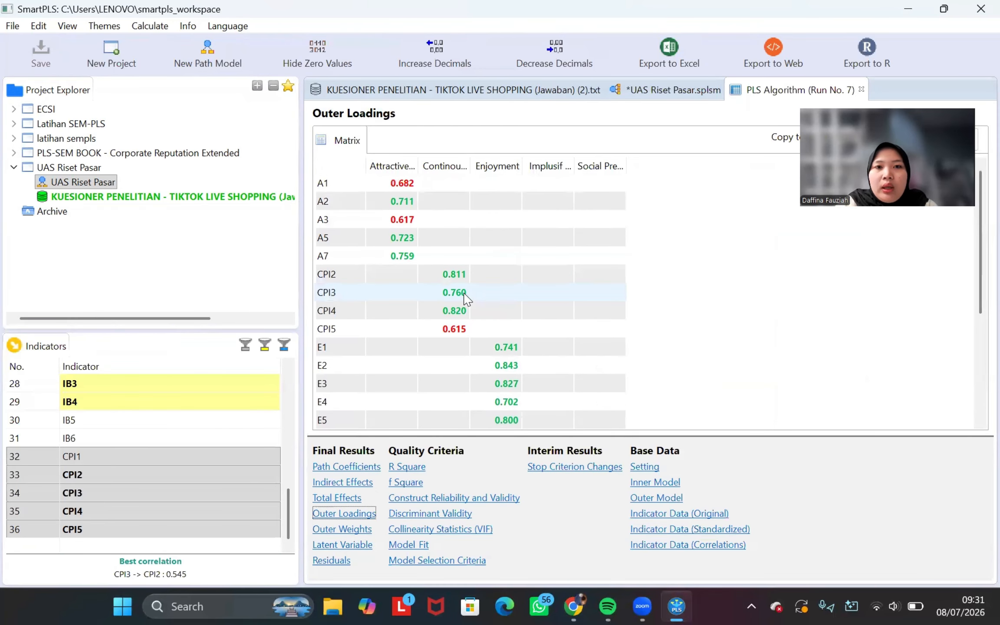
Step: Return to the UAS Riset Pasar model and delete indicator CPI5 from the Continous Purchase Intation construct
{"action": "left_click", "coordinate": [668, 89]}
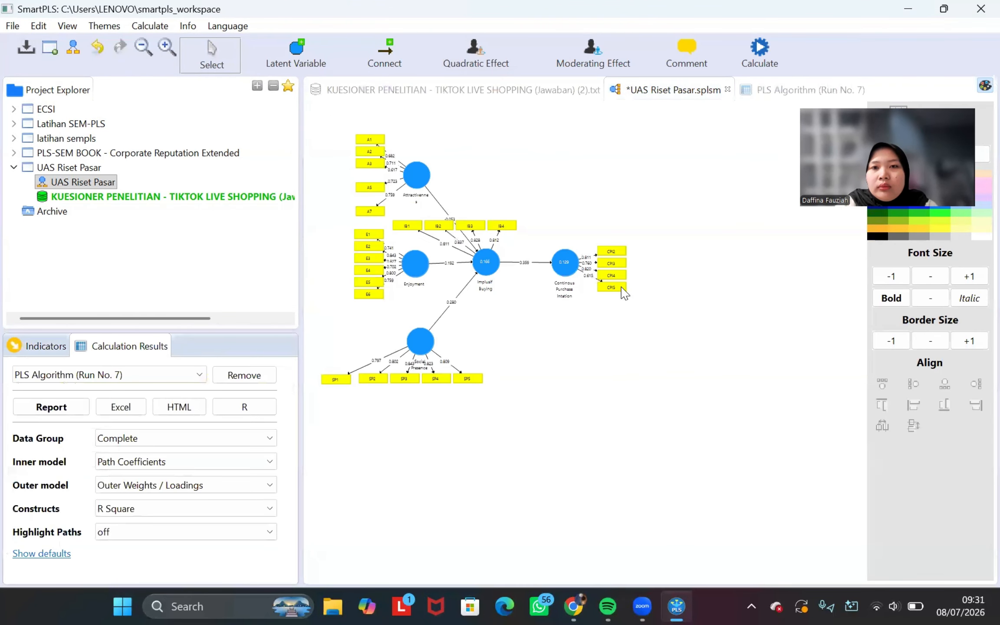
{"action": "right_click", "coordinate": [622, 288]}
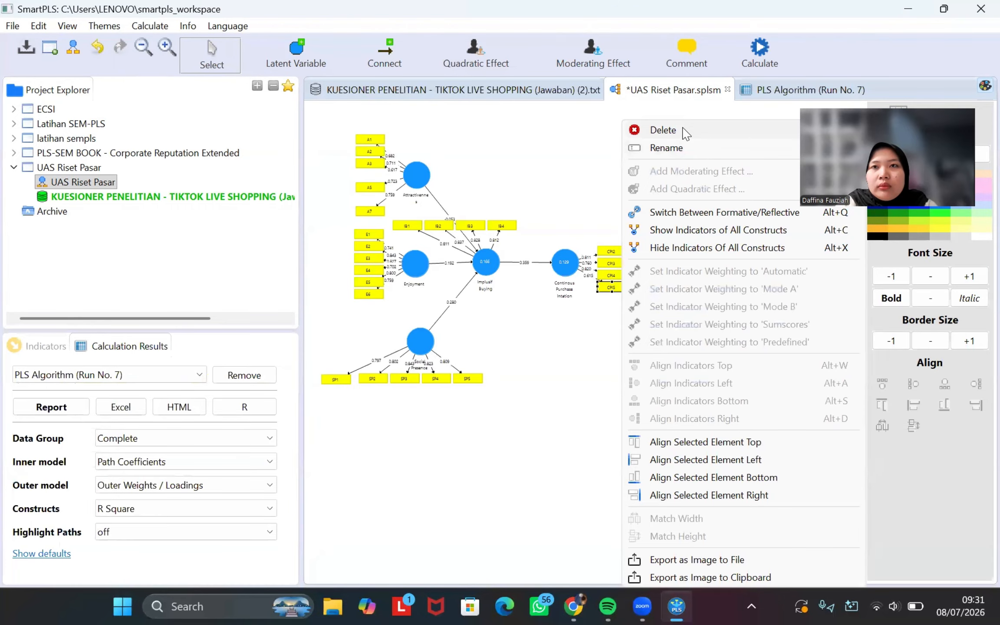
{"action": "left_click", "coordinate": [686, 130]}
Step: Rerun the PLS Algorithm with default settings on the model without CPI5 and review the outer loadings
{"action": "left_click", "coordinate": [760, 50]}
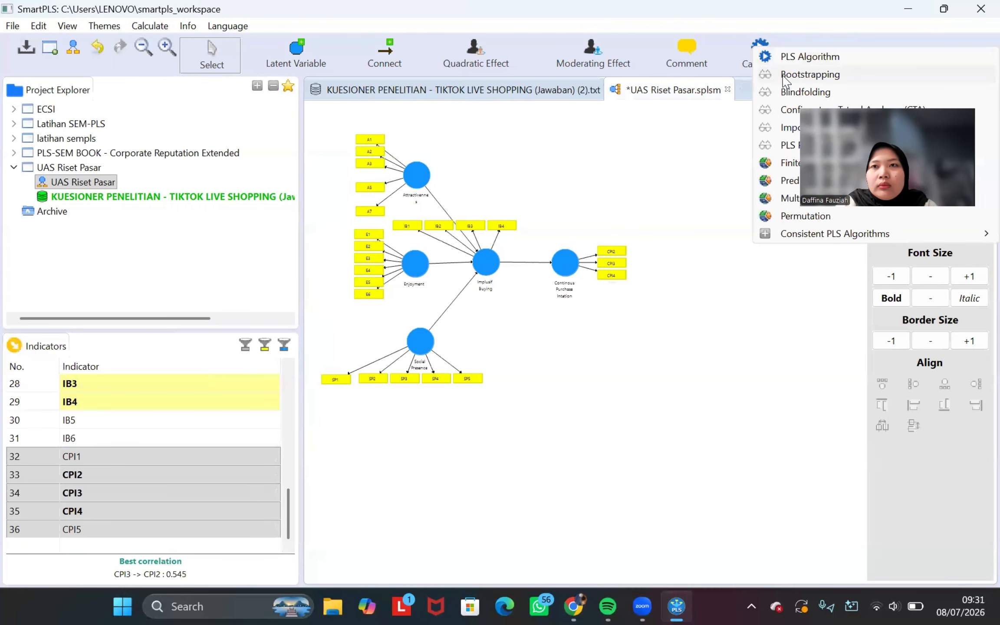
{"action": "left_click", "coordinate": [801, 59]}
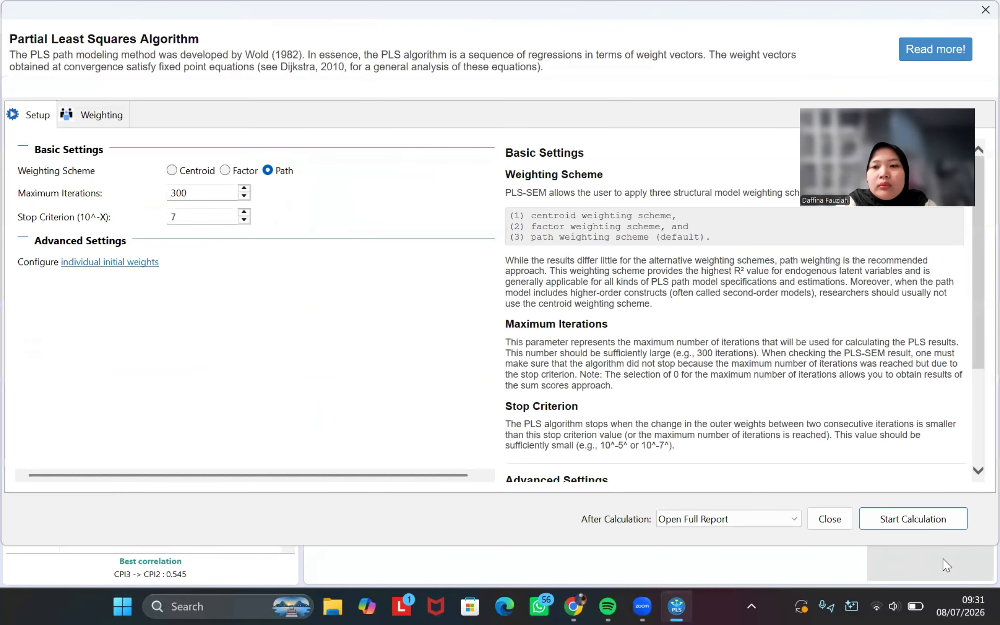
{"action": "left_click", "coordinate": [938, 519]}
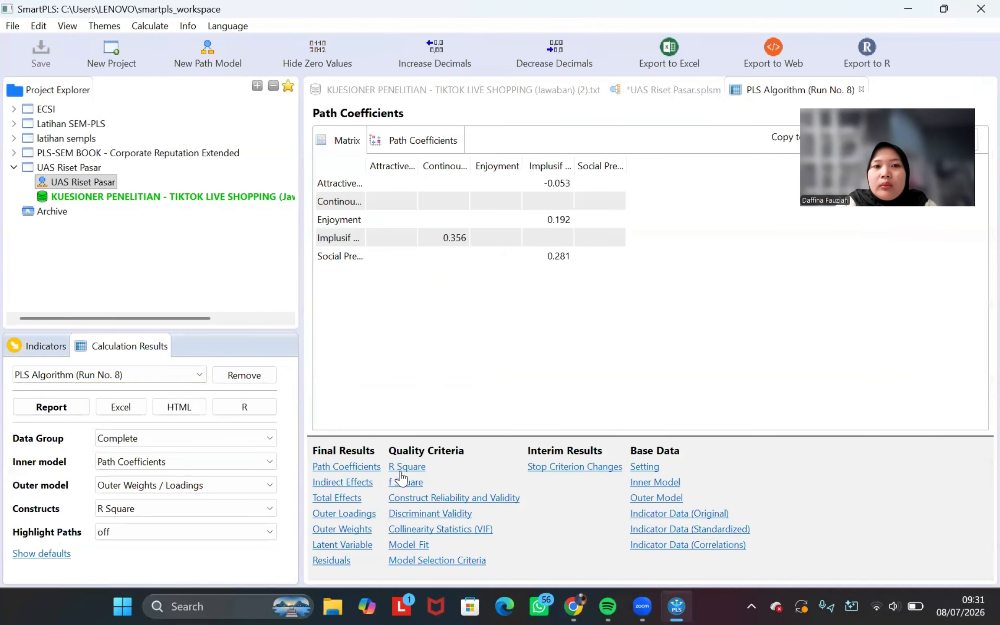
{"action": "left_click", "coordinate": [336, 513]}
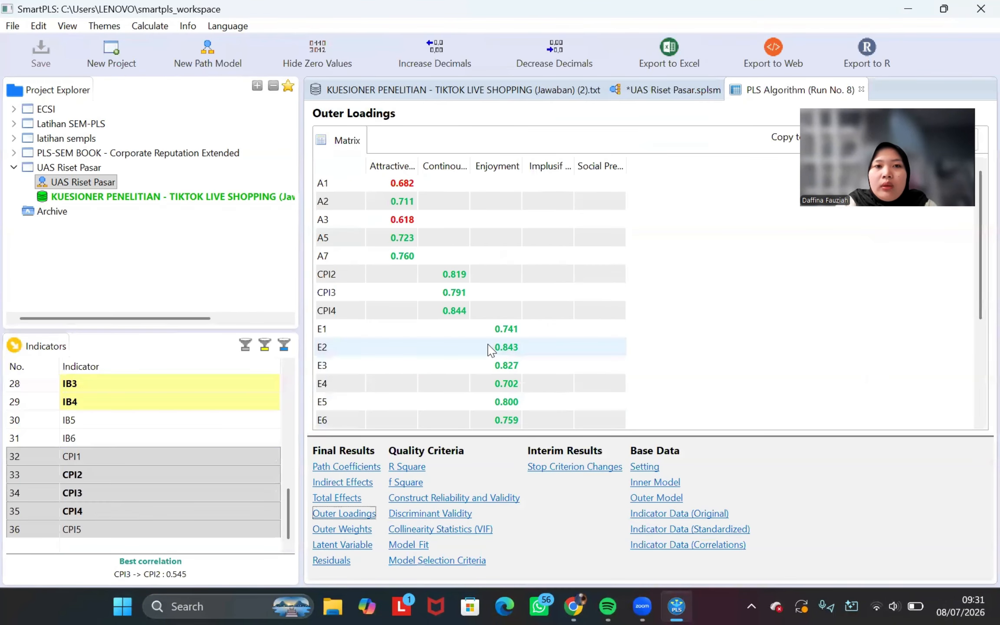
{"action": "scroll", "coordinate": [491, 350], "scroll_direction": "down", "scroll_amount": 3}
{"action": "scroll", "coordinate": [491, 349], "scroll_direction": "up", "scroll_amount": 3}
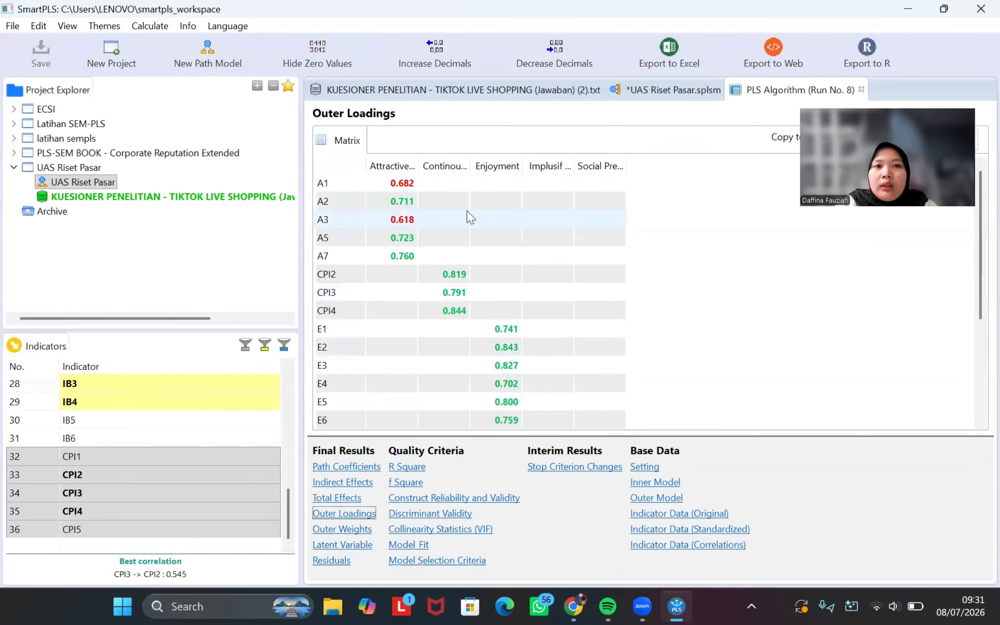
Step: Return to the UAS Riset Pasar model and delete indicator A3 from the Attractivennes construct
{"action": "left_click", "coordinate": [637, 96]}
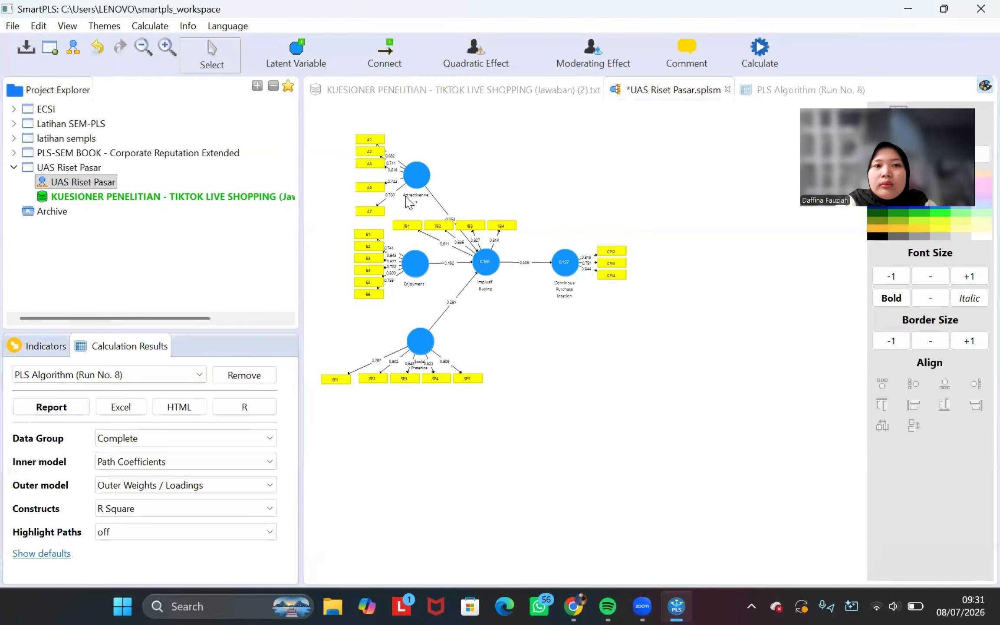
{"action": "right_click", "coordinate": [379, 164]}
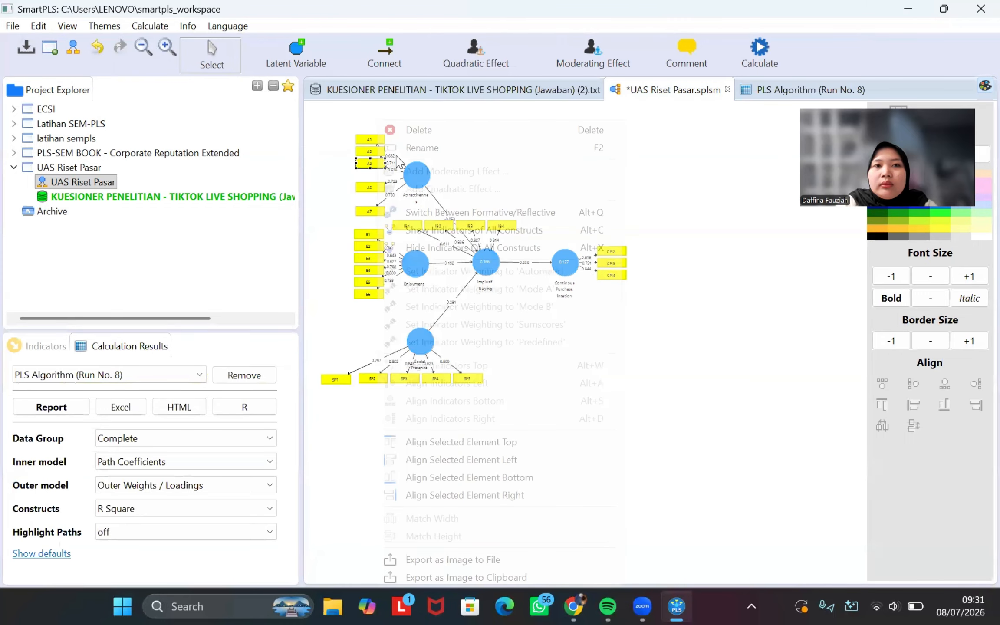
{"action": "left_click", "coordinate": [424, 135]}
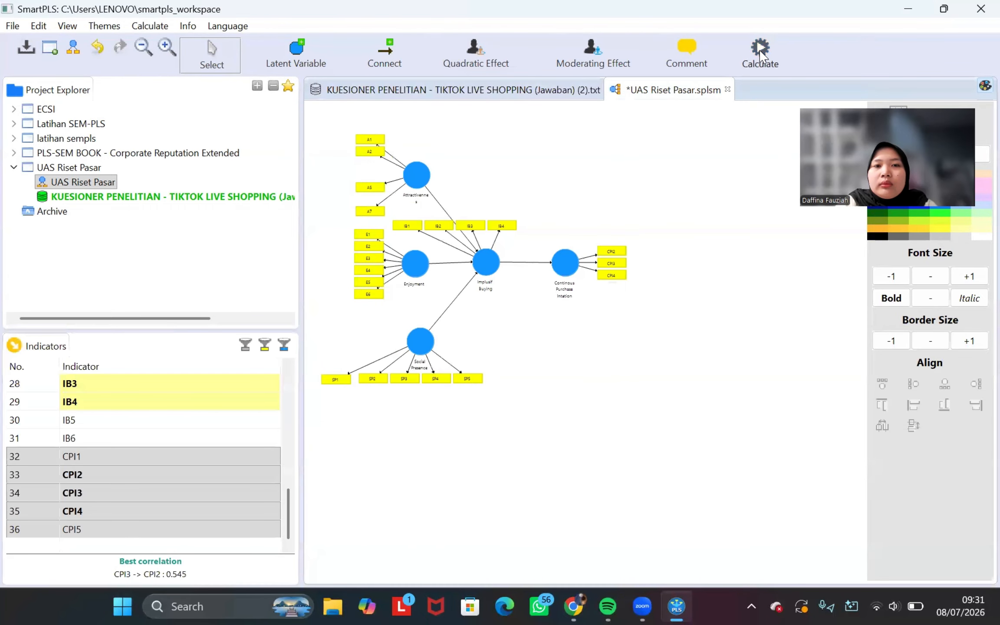
Step: Rerun the PLS Algorithm with default settings on the model without A3 and open the outer loadings
{"action": "left_click", "coordinate": [760, 49]}
{"action": "left_click", "coordinate": [786, 61]}
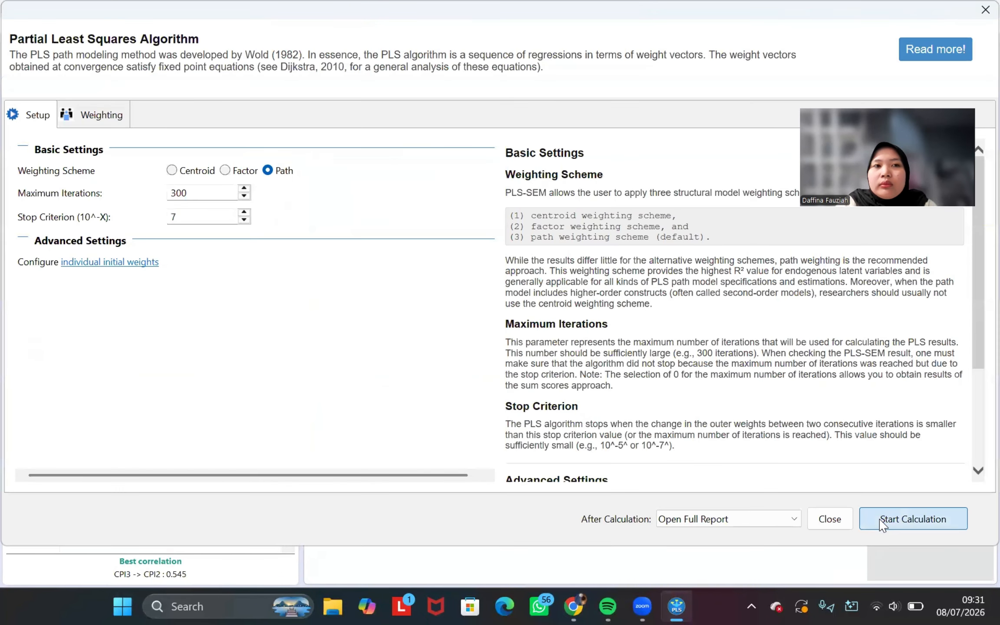
{"action": "left_click", "coordinate": [888, 506]}
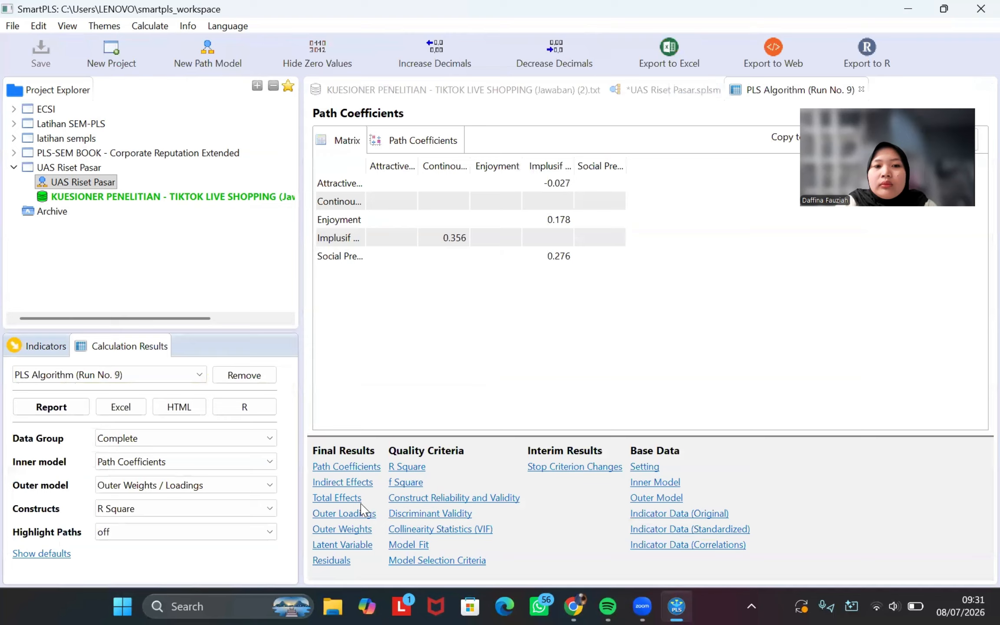
{"action": "left_click", "coordinate": [360, 513]}
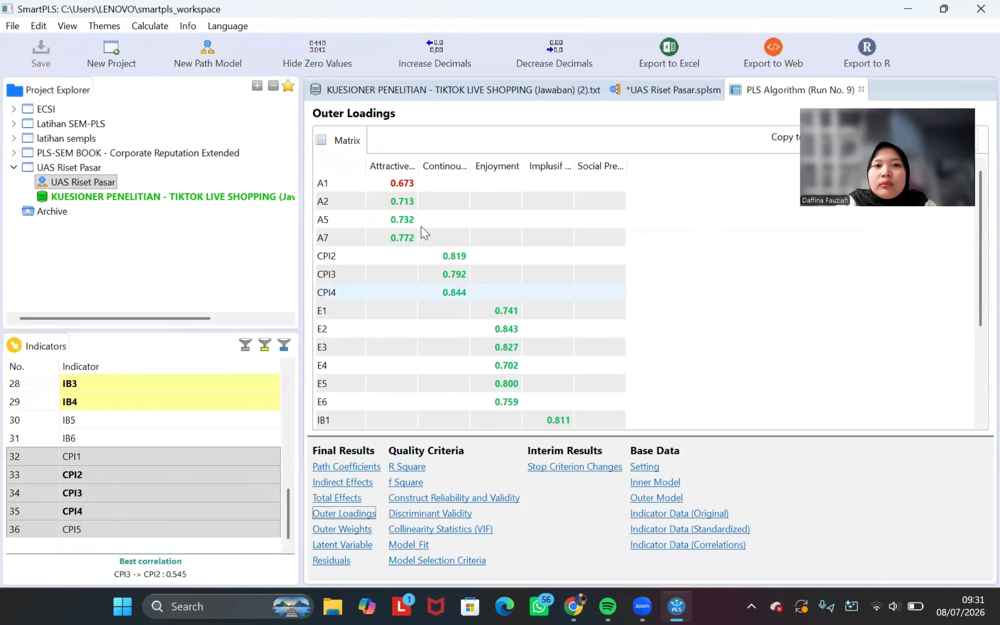
Step: Return to the UAS Riset Pasar model and delete indicator A1 from the Attractivennes construct
{"action": "left_click", "coordinate": [642, 91]}
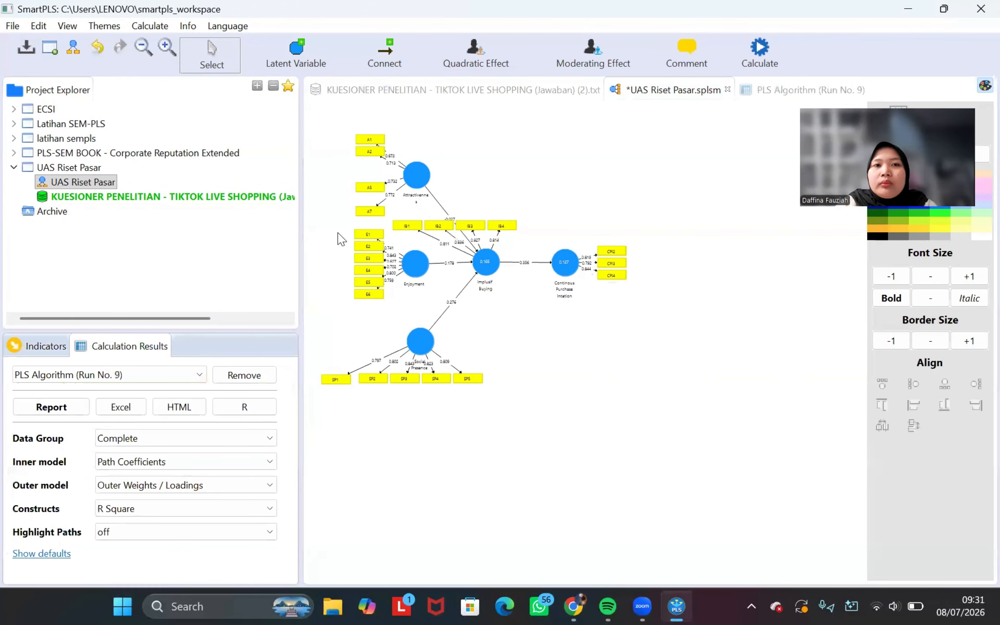
{"action": "right_click", "coordinate": [372, 141]}
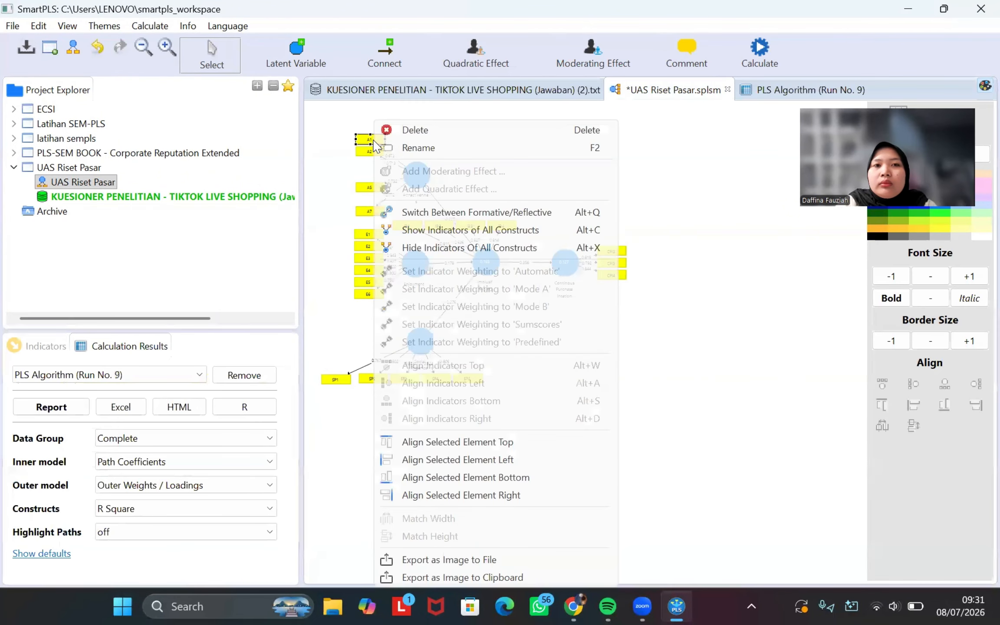
{"action": "left_click", "coordinate": [415, 131]}
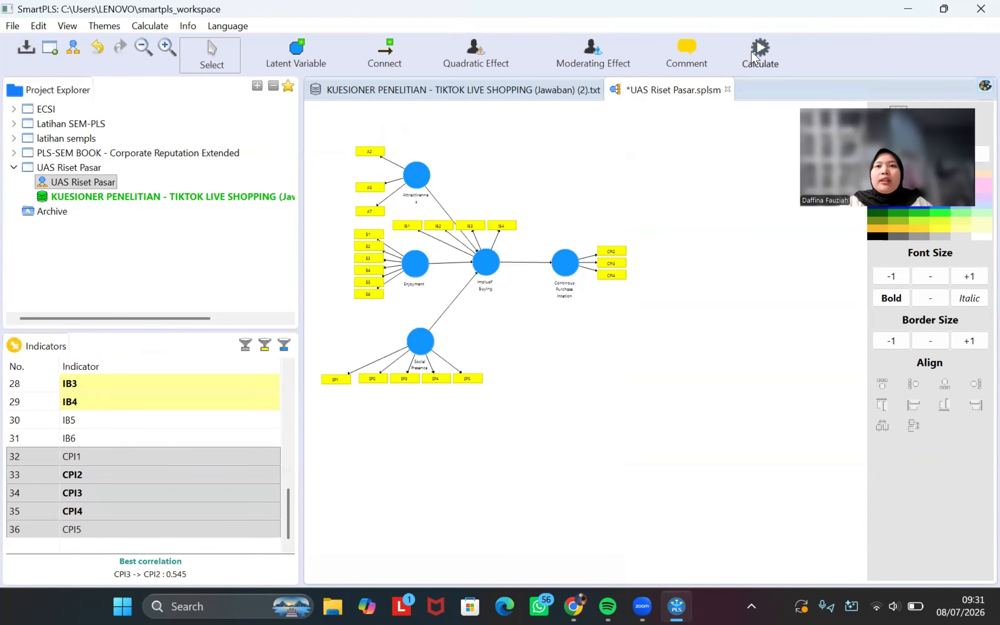
Step: Rerun the PLS Algorithm with default settings on the model without A1 and check the outer loadings for remaining weak indicators
{"action": "left_click", "coordinate": [755, 55]}
{"action": "left_click", "coordinate": [782, 63]}
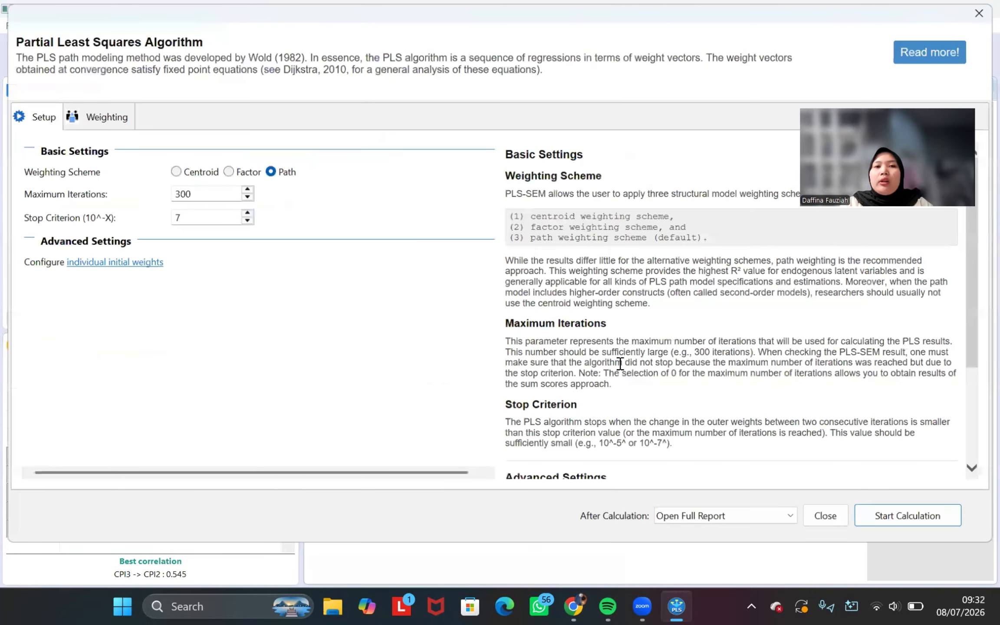
{"action": "left_click", "coordinate": [922, 523]}
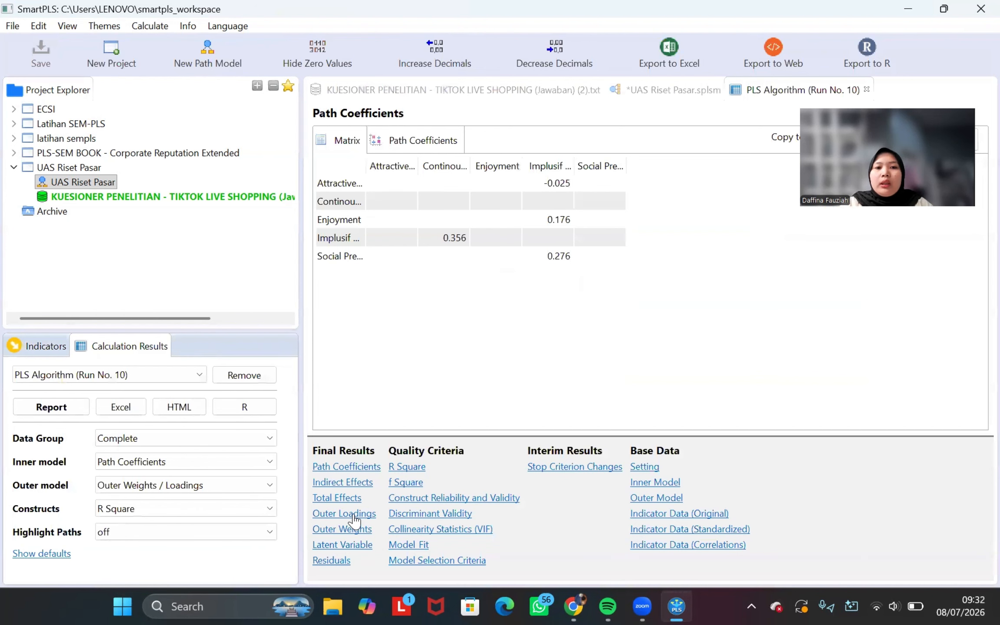
{"action": "left_click", "coordinate": [354, 514]}
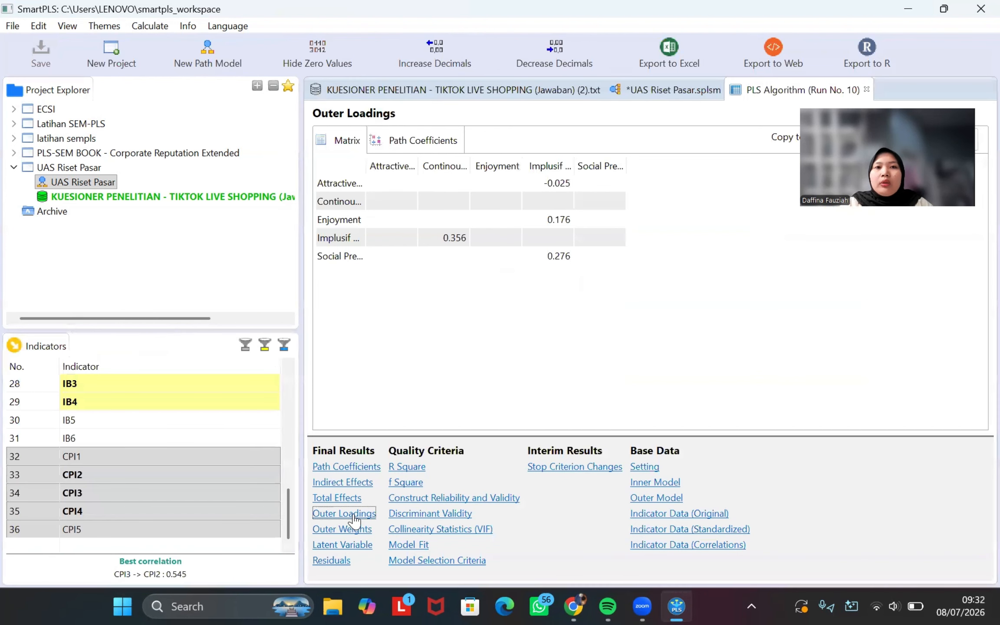
{"action": "scroll", "coordinate": [475, 346], "scroll_direction": "down", "scroll_amount": 5}
{"action": "scroll", "coordinate": [475, 346], "scroll_direction": "up", "scroll_amount": 3}
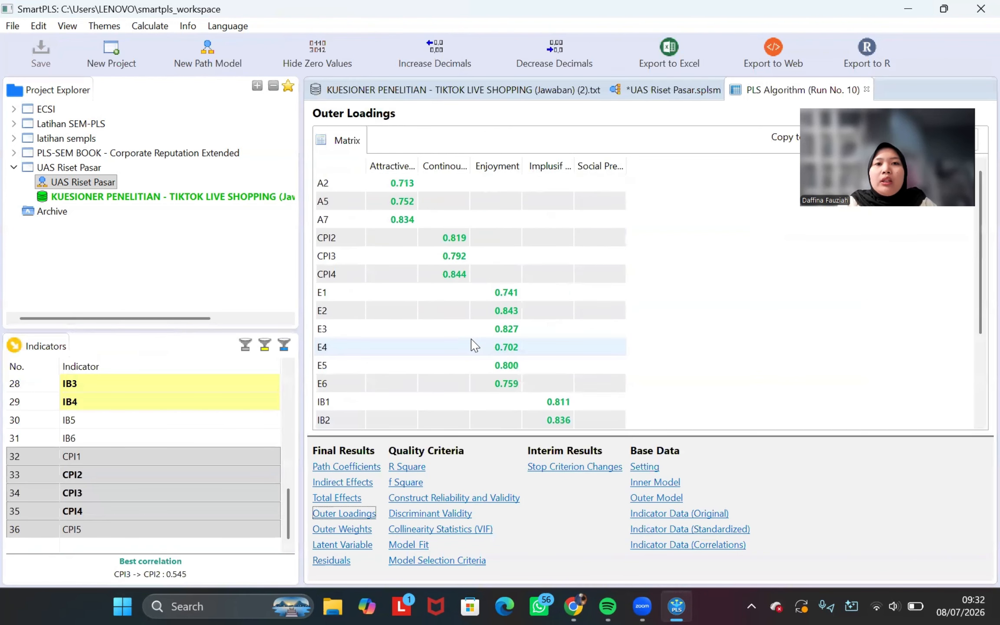
Step: Examine the Fornell-Larcker discriminant validity matrix, widening the row-label, Attractivennes and Continous Purchase Intation columns to show the full construct names
{"action": "left_click", "coordinate": [452, 515]}
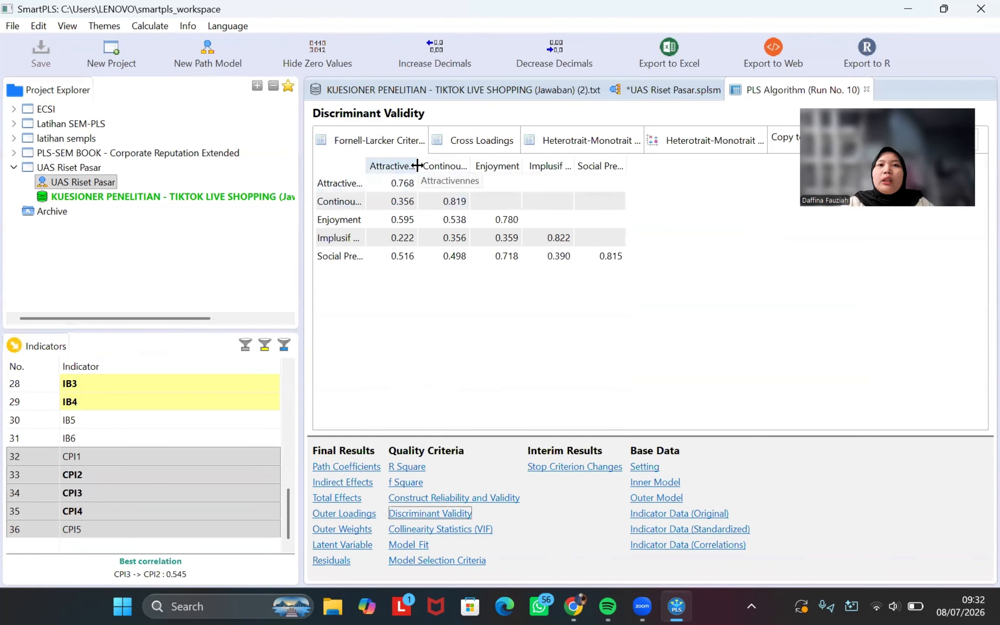
{"action": "left_click_drag", "start_coordinate": [418, 165], "coordinate": [467, 165]}
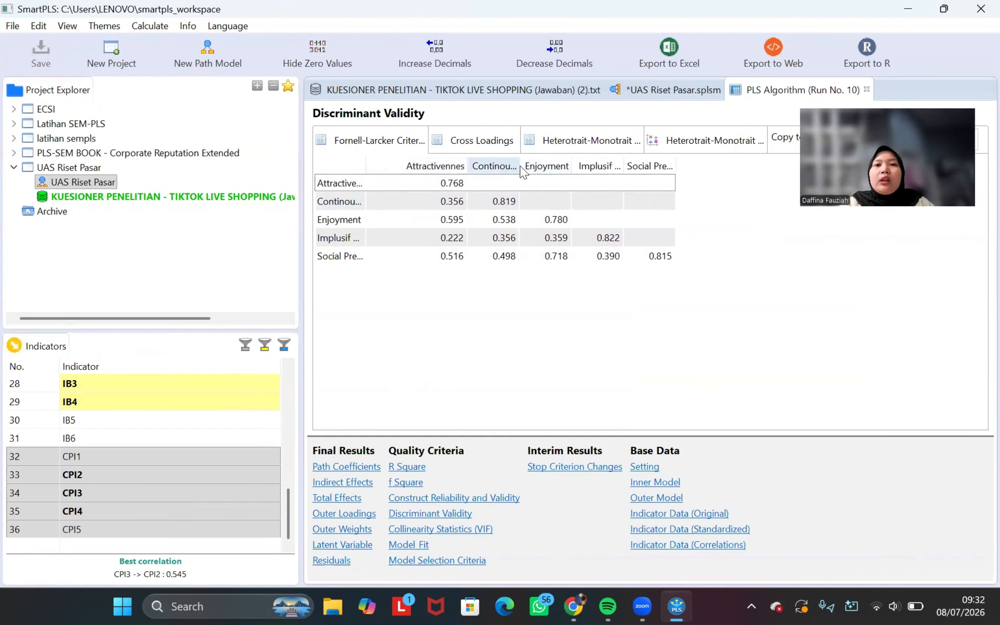
{"action": "left_click_drag", "start_coordinate": [519, 166], "coordinate": [590, 166]}
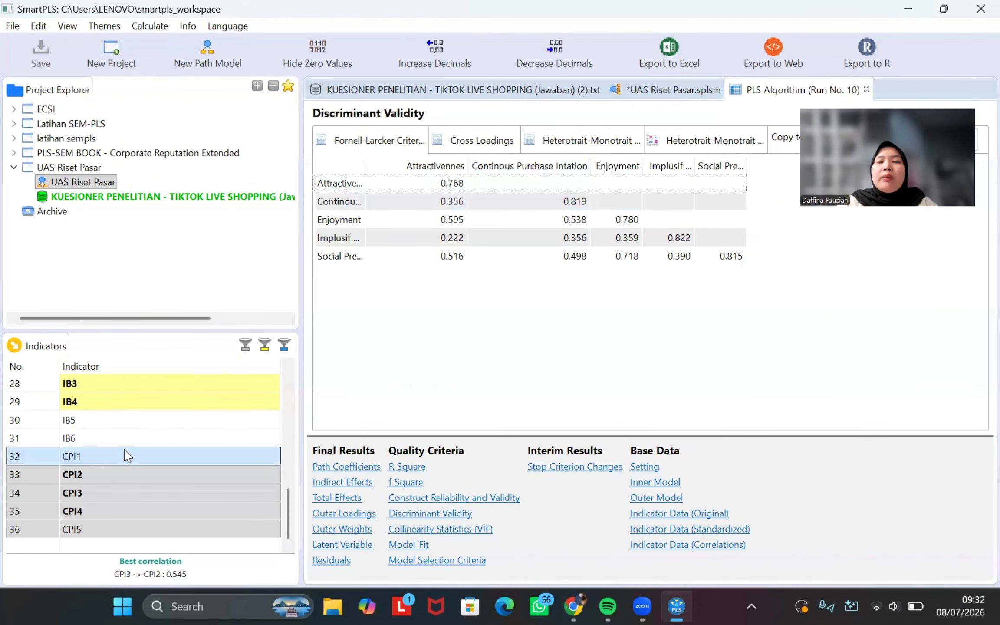
{"action": "scroll", "coordinate": [126, 456], "scroll_direction": "up", "scroll_amount": 7}
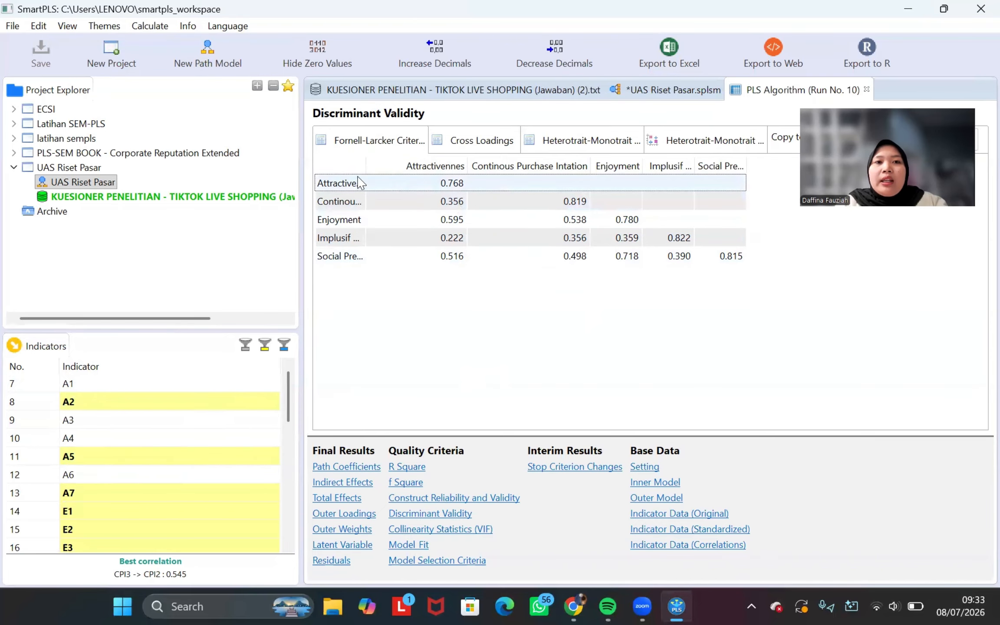
{"action": "left_click_drag", "start_coordinate": [366, 166], "coordinate": [442, 182]}
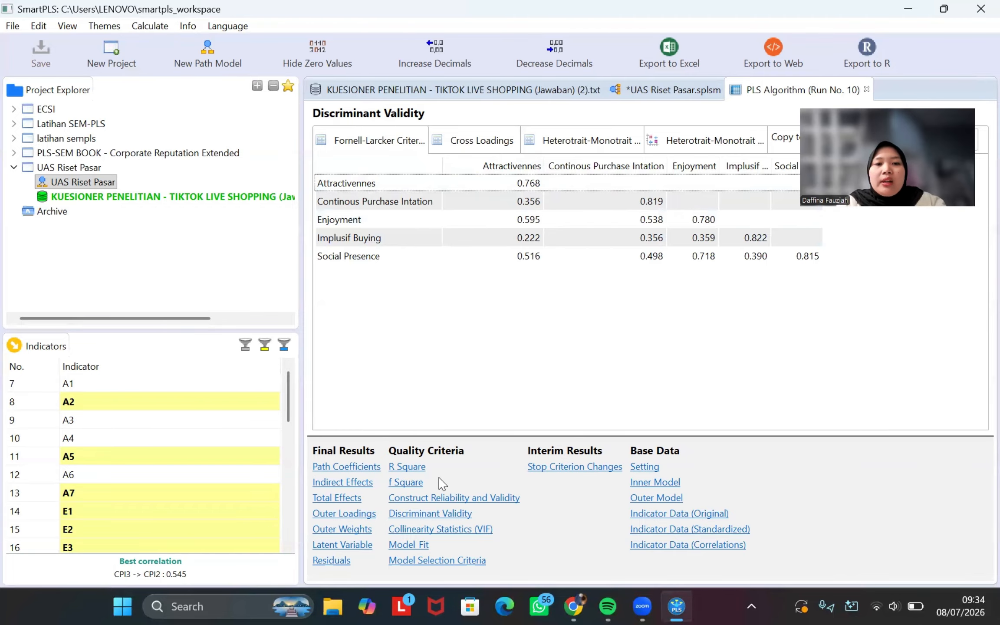
Step: Examine the R Square results of the endogenous constructs, widening the row-label column to show the full construct names
{"action": "left_click", "coordinate": [412, 468]}
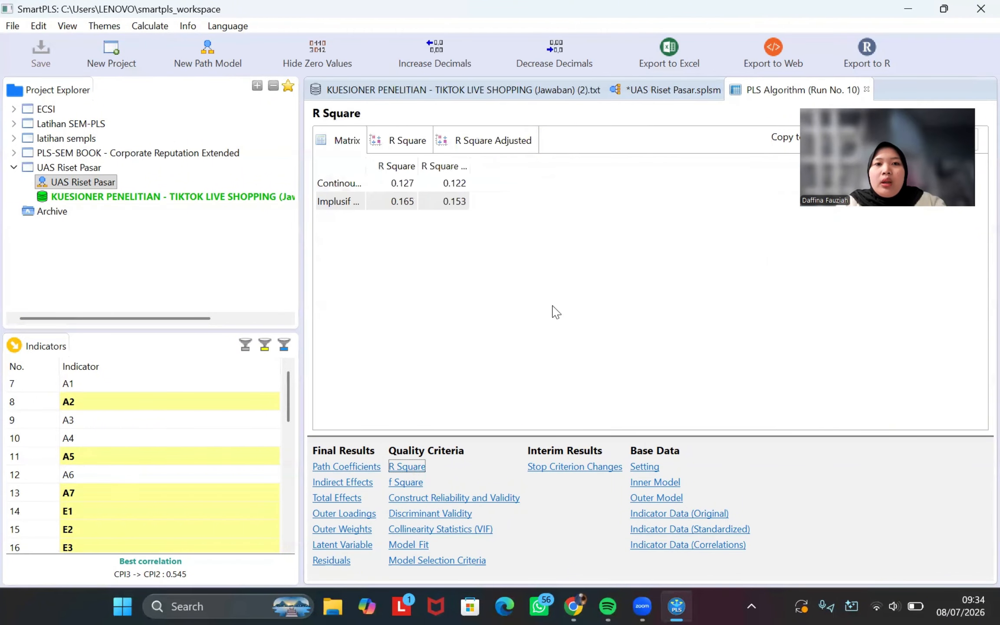
{"action": "left_click_drag", "start_coordinate": [366, 164], "coordinate": [537, 170]}
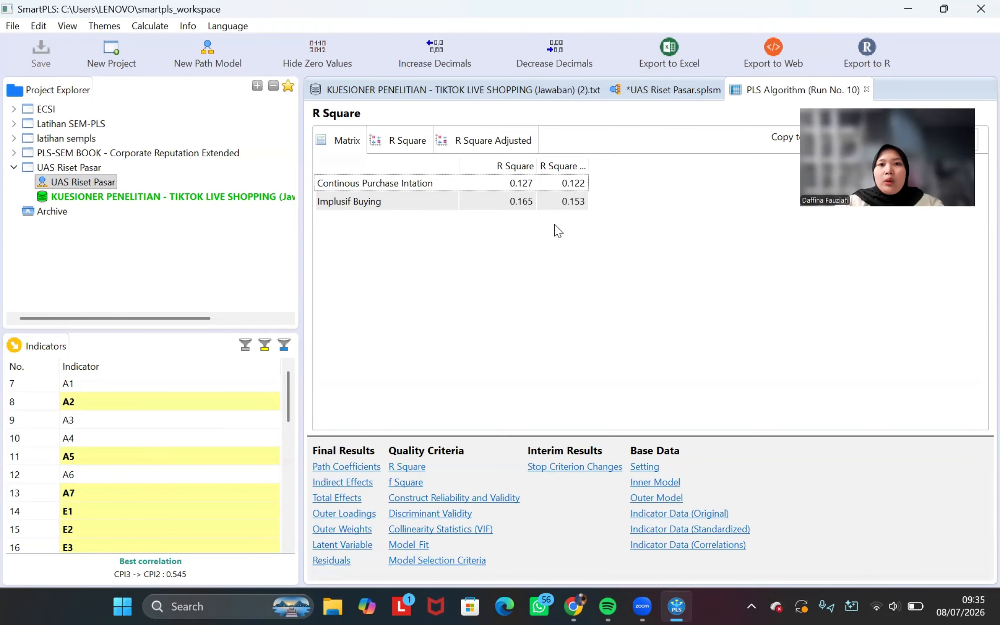
Step: Examine the f Square effect size matrix, widening the row-label column to show the full construct names
{"action": "left_click", "coordinate": [408, 482]}
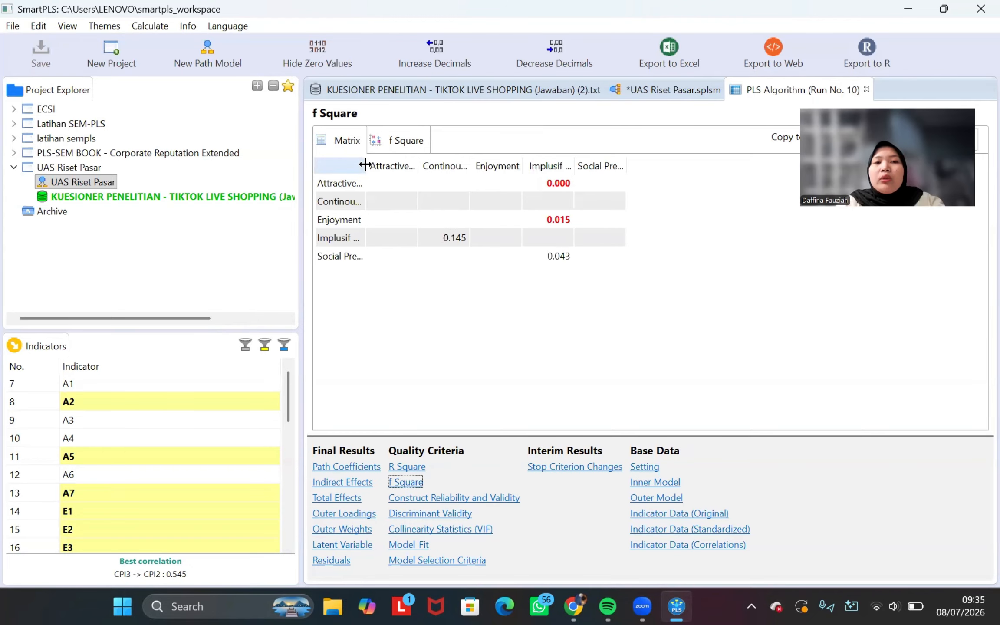
{"action": "left_click_drag", "start_coordinate": [365, 164], "coordinate": [461, 179]}
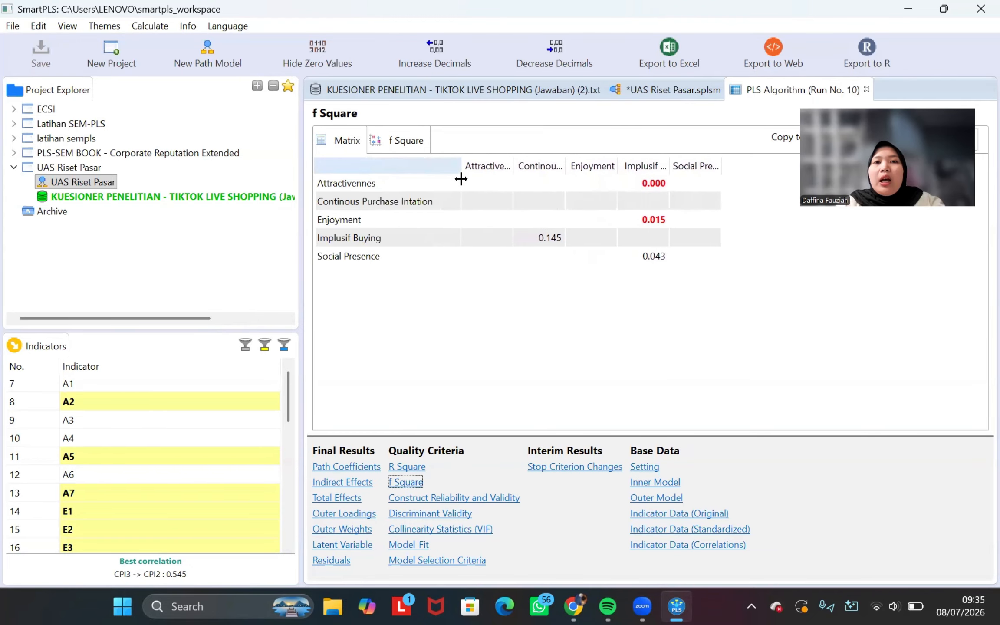
{"action": "left_click", "coordinate": [465, 184]}
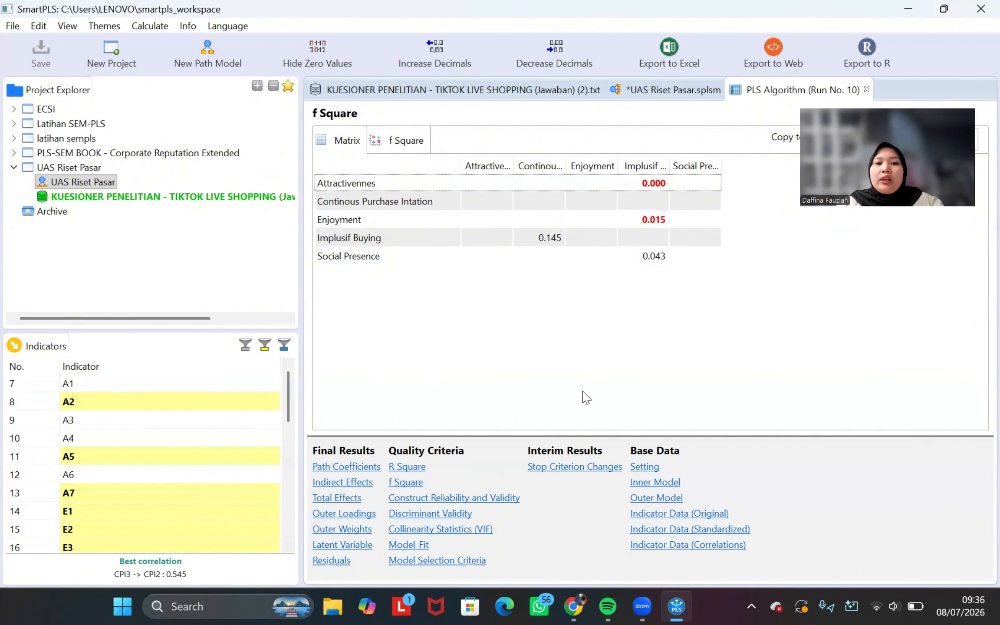
Step: Run Basic Bootstrapping on the UAS Riset Pasar model with 5000 subsamples and a One Tailed test, opening the full report
{"action": "left_click", "coordinate": [676, 91]}
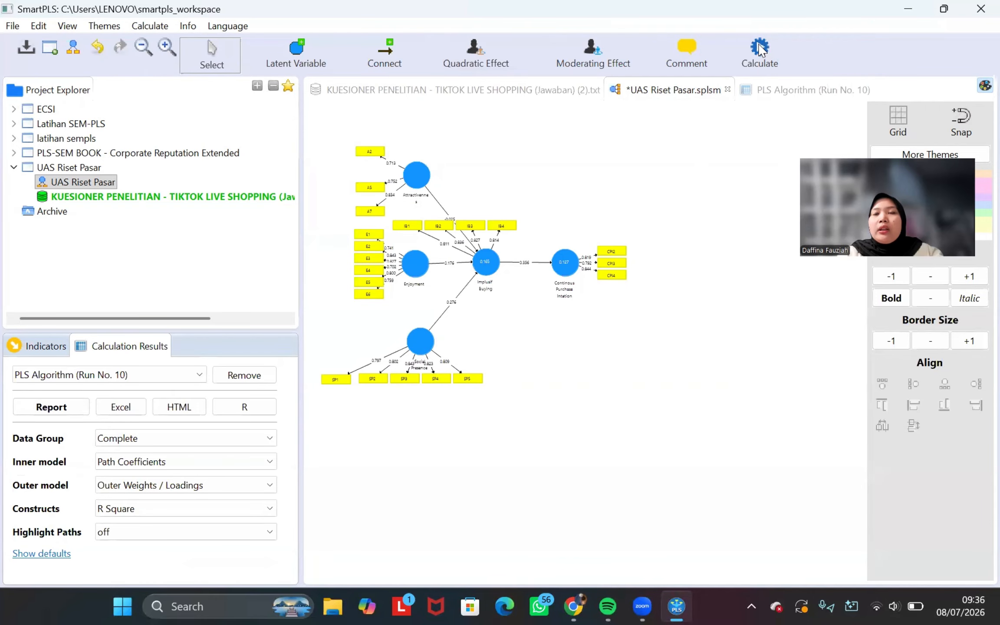
{"action": "left_click", "coordinate": [760, 47]}
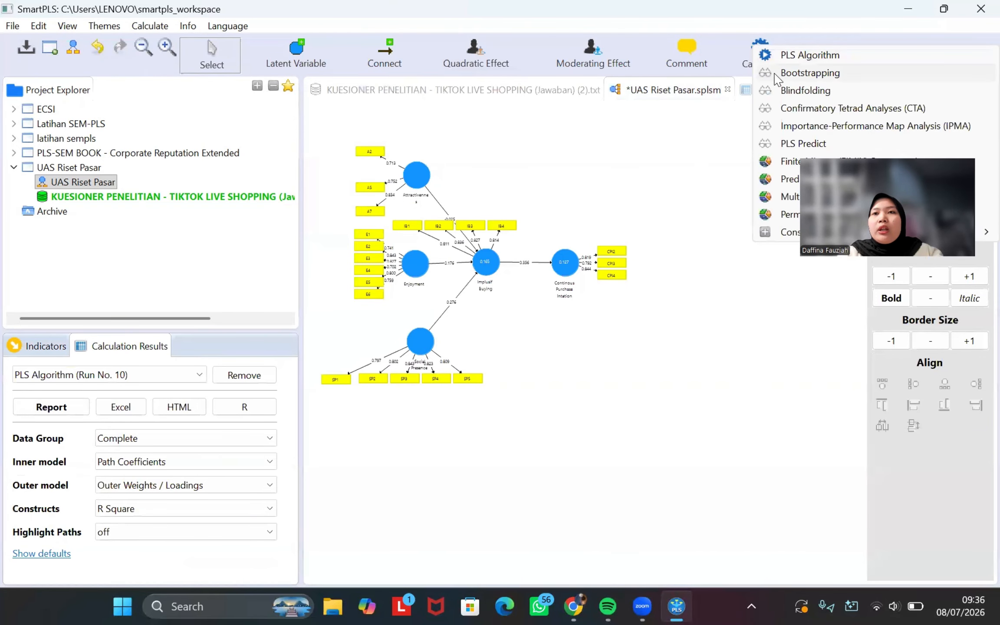
{"action": "left_click", "coordinate": [778, 75]}
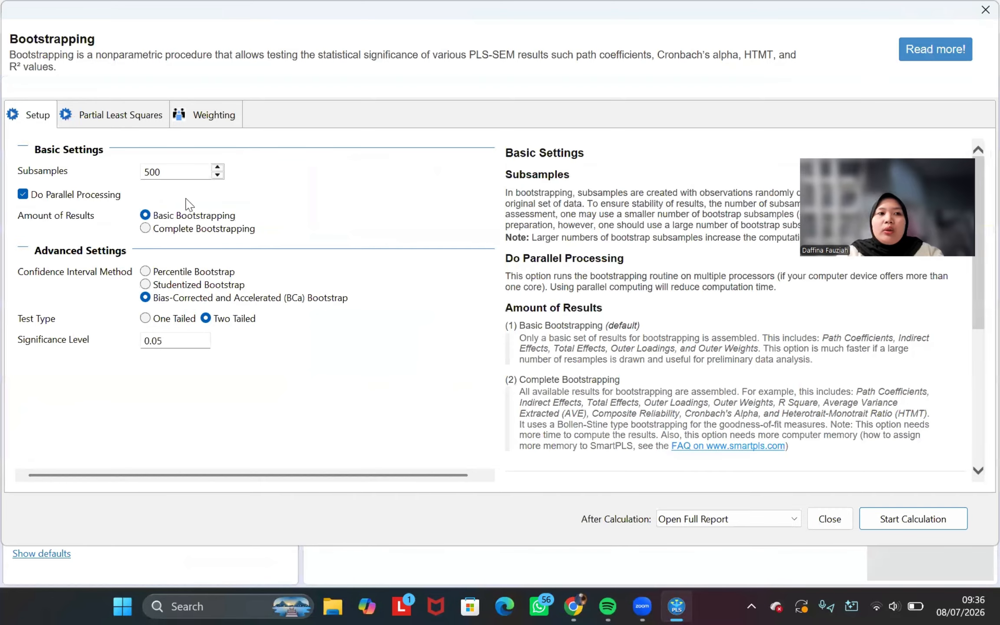
{"action": "left_click", "coordinate": [181, 172]}
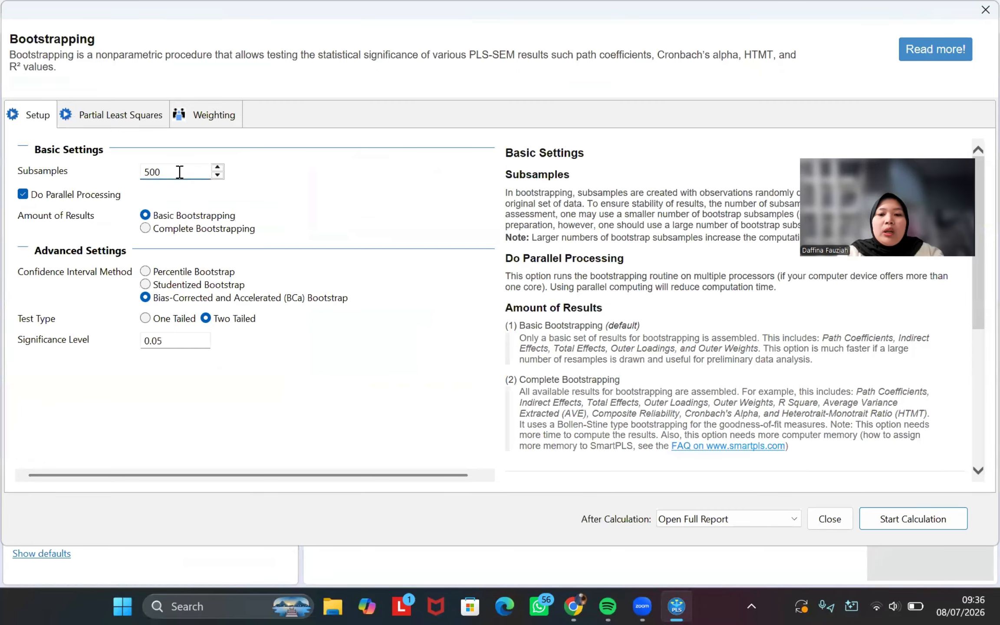
{"action": "type", "text": "0"}
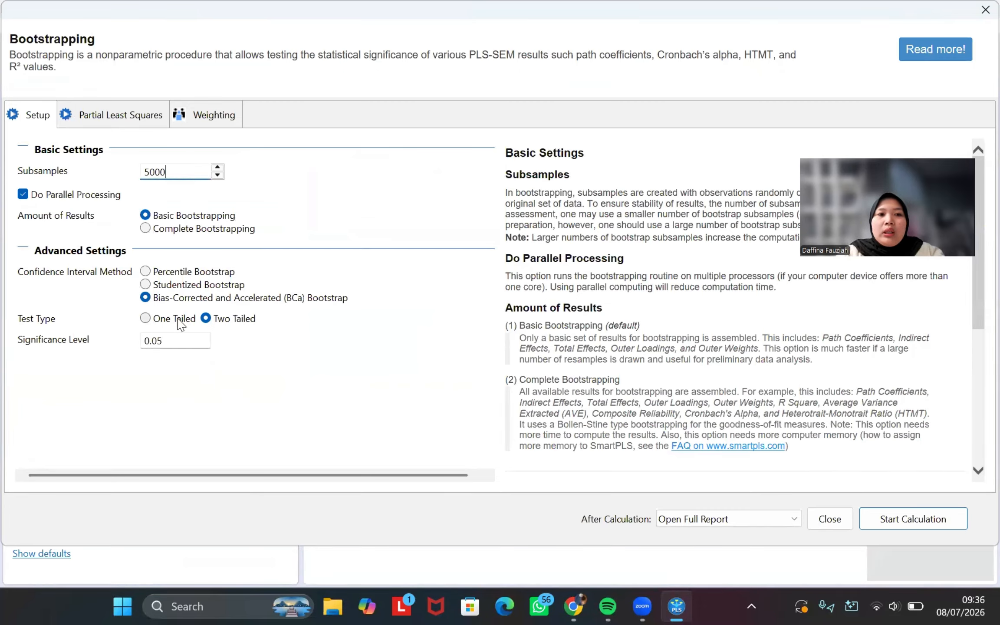
{"action": "left_click", "coordinate": [146, 319]}
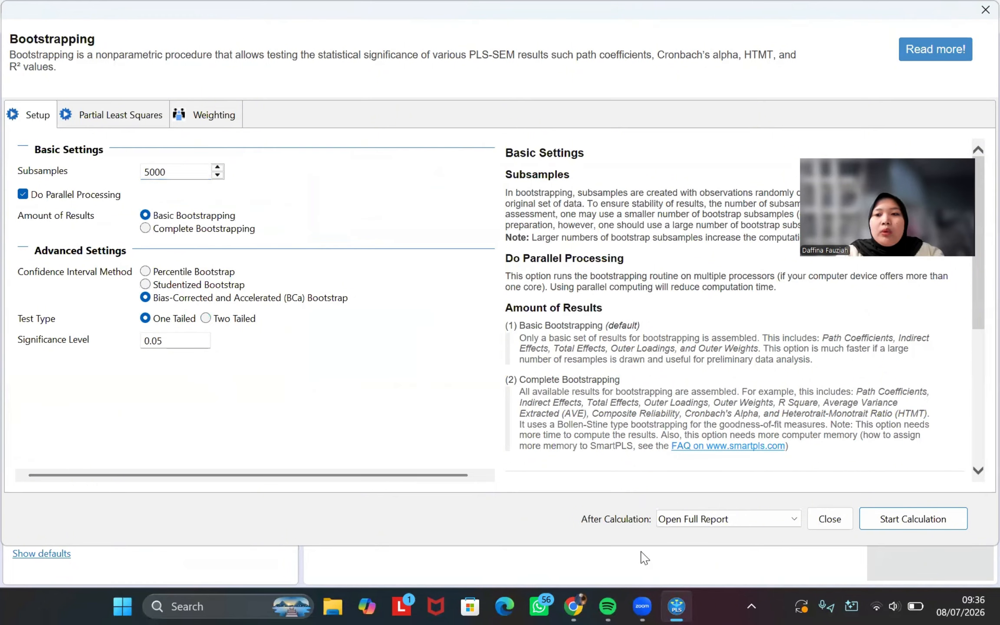
{"action": "left_click", "coordinate": [898, 520]}
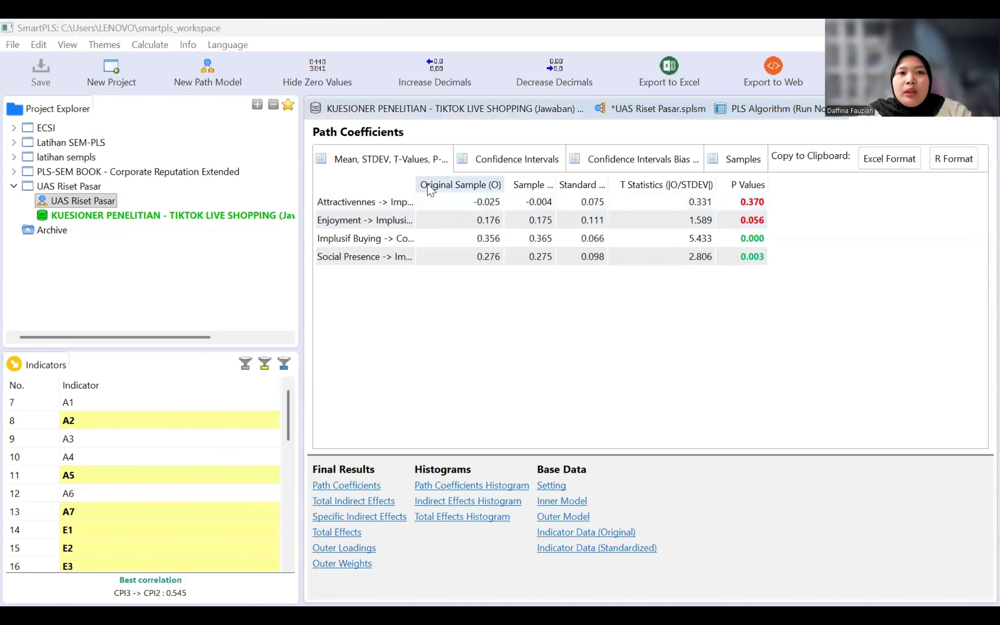
Step: Examine the bootstrapped path coefficients with their T statistics and P values, widening the row-label column to show the full path names
{"action": "double_click", "coordinate": [415, 182]}
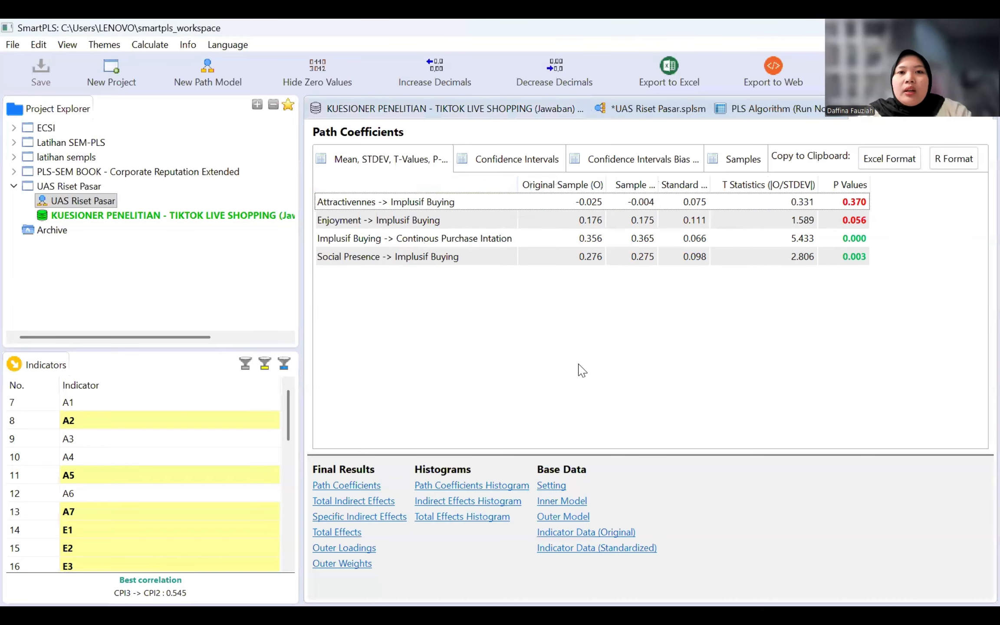
{"action": "left_click", "coordinate": [613, 202]}
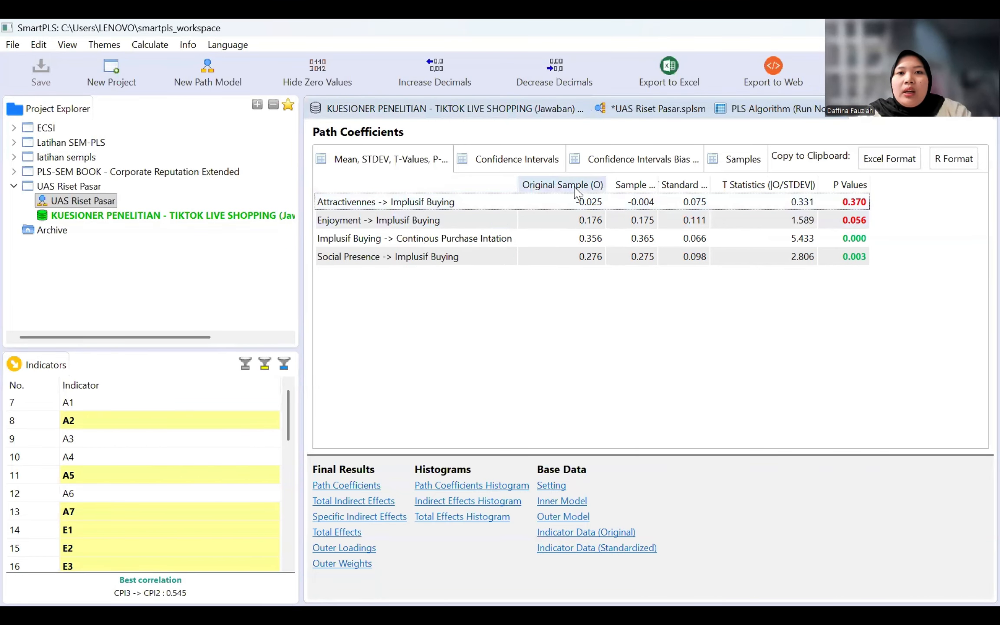